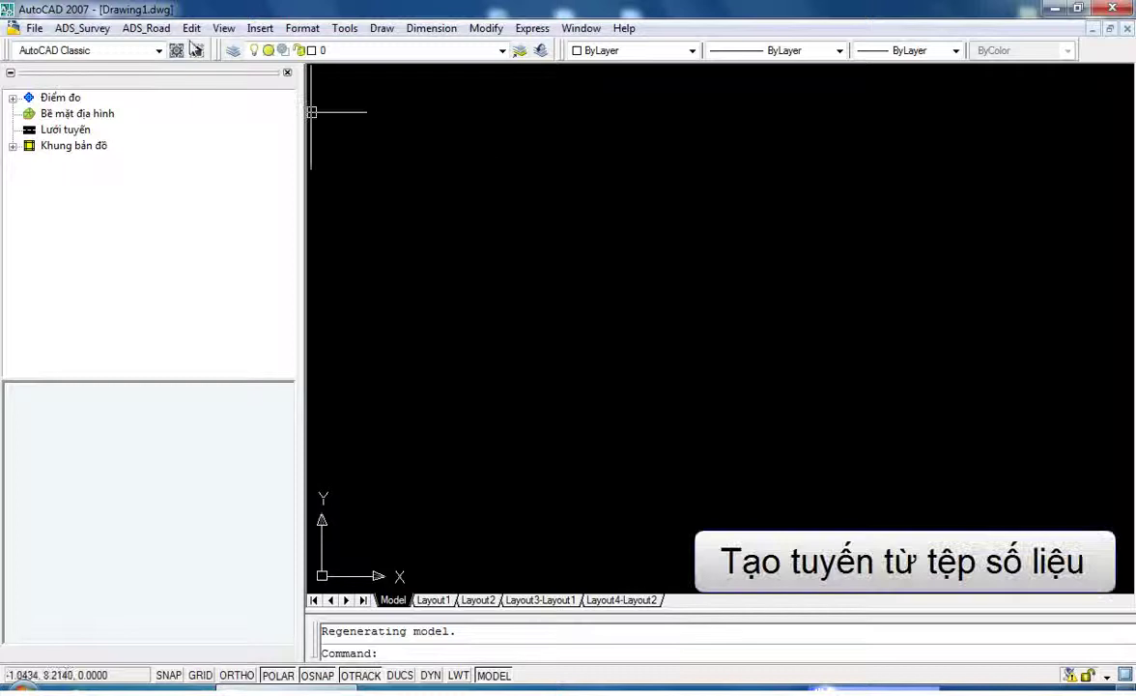
- Build route KM0-KM1 from the KM0.ntd file using road class Cấp III-DB
click(150, 28)
mouse_move(77, 128)
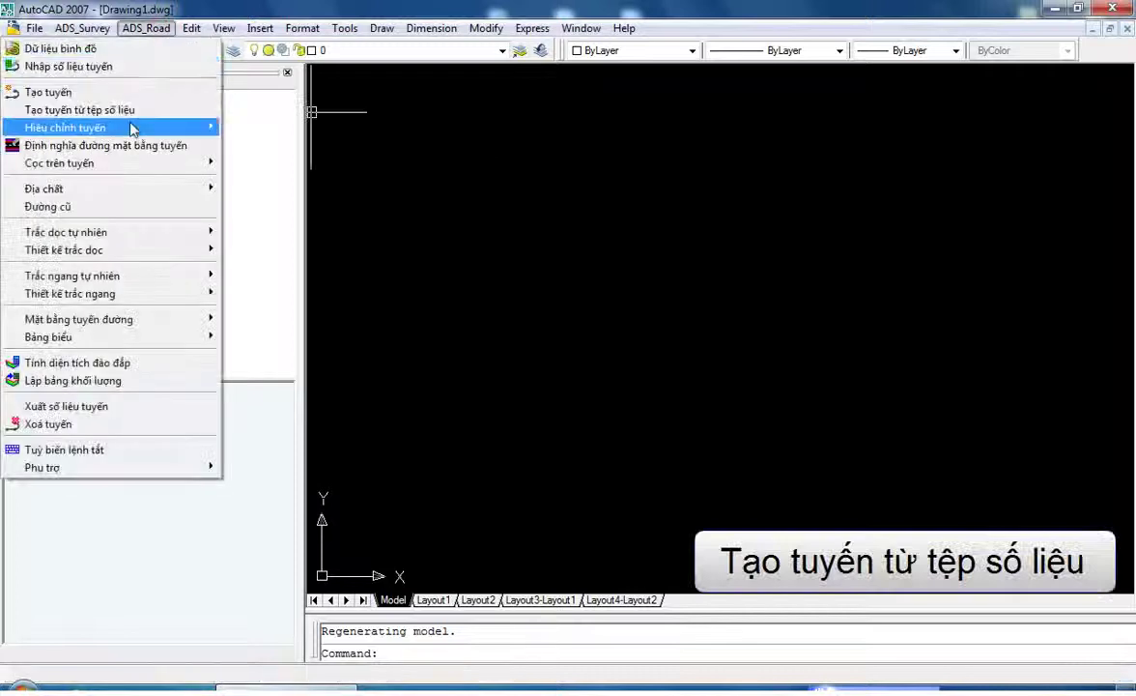
click(131, 110)
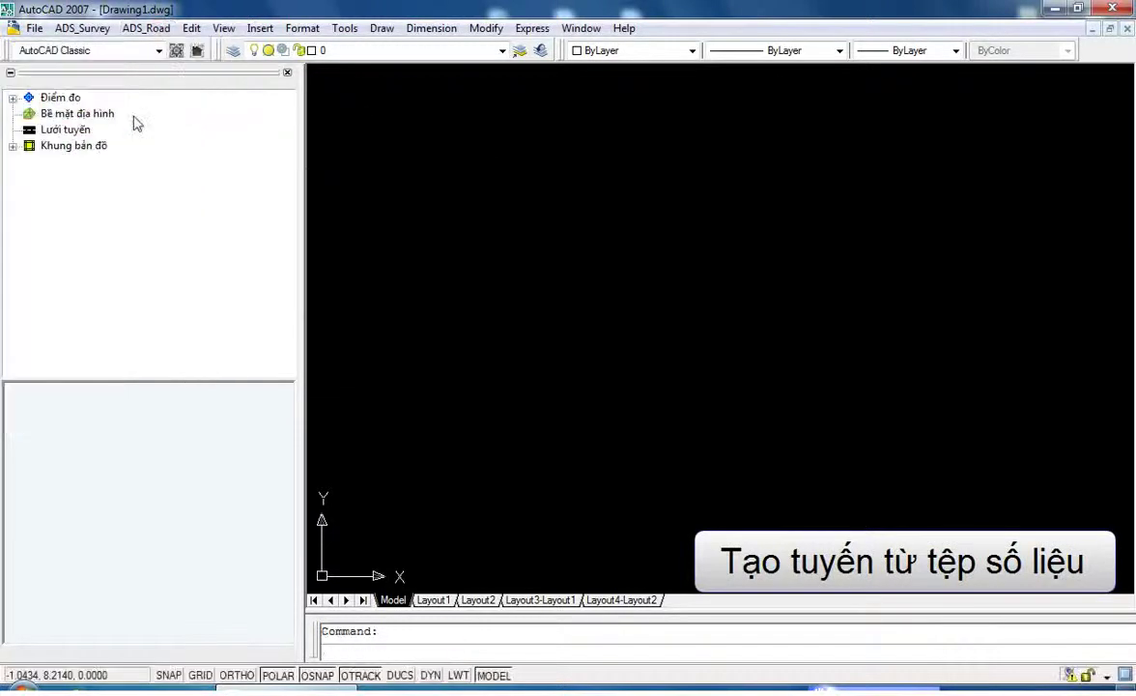
click(736, 119)
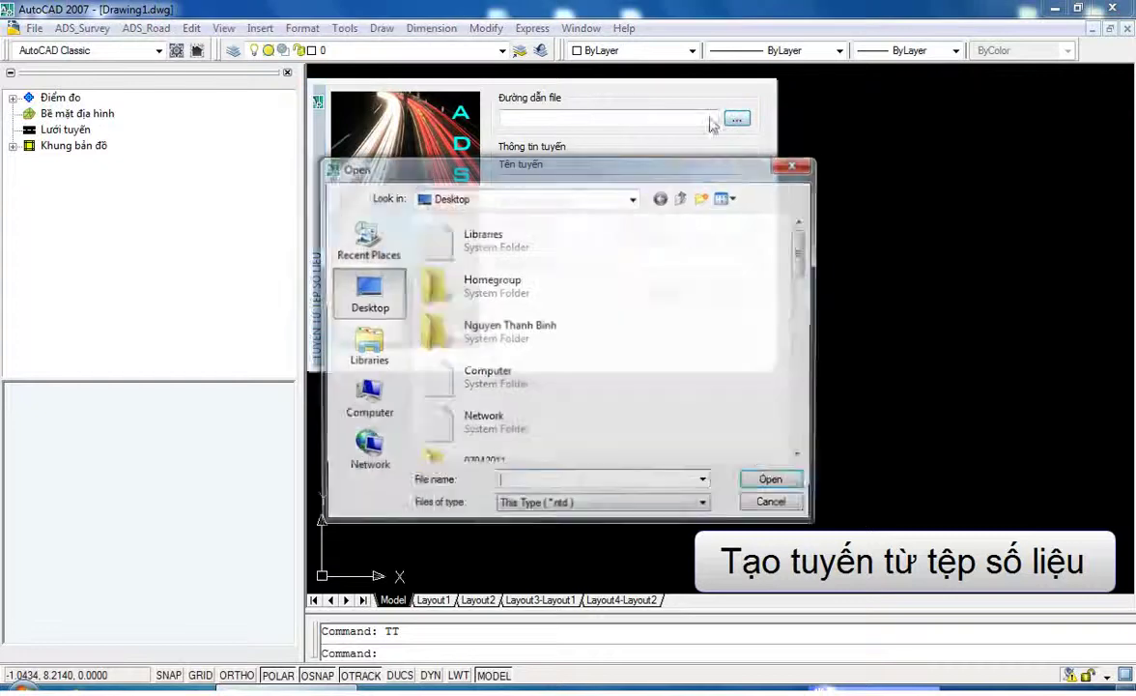
drag(801, 253, 801, 425)
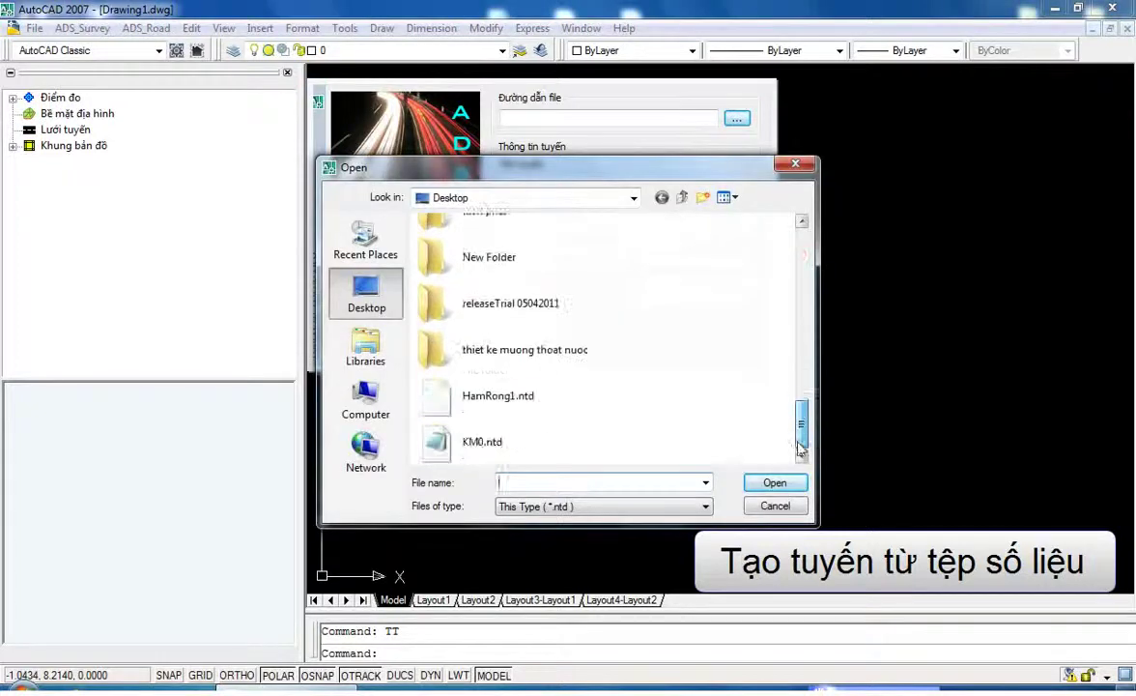
click(486, 437)
click(775, 482)
text(KM0-KM1)
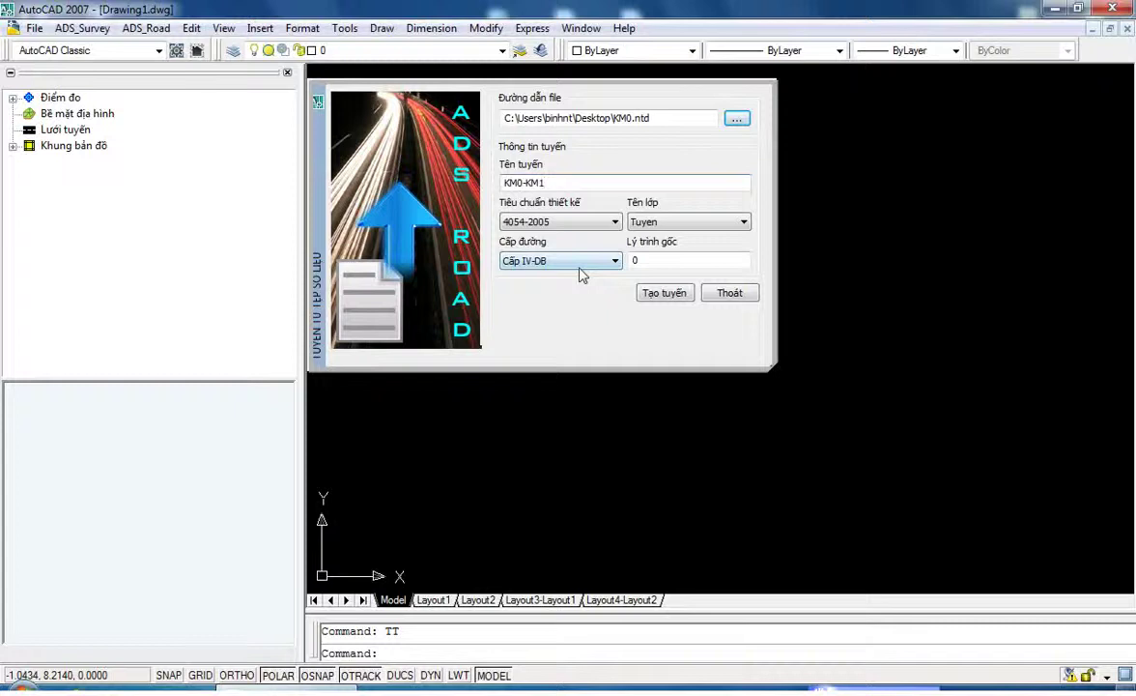
click(580, 268)
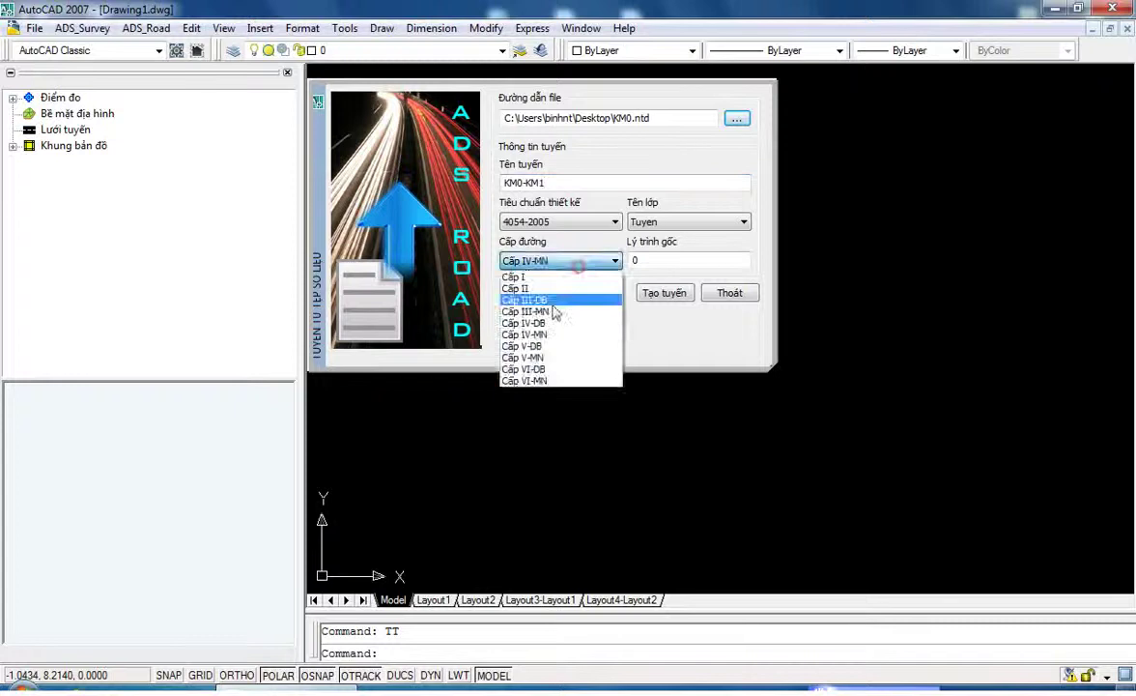
click(586, 304)
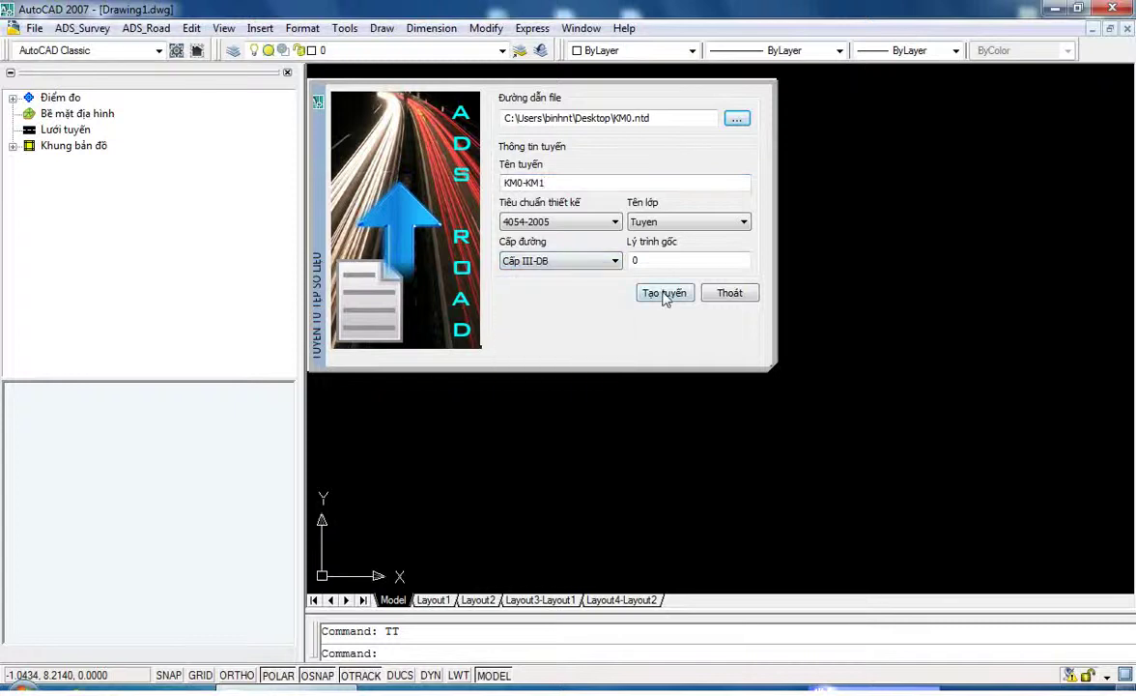
click(665, 294)
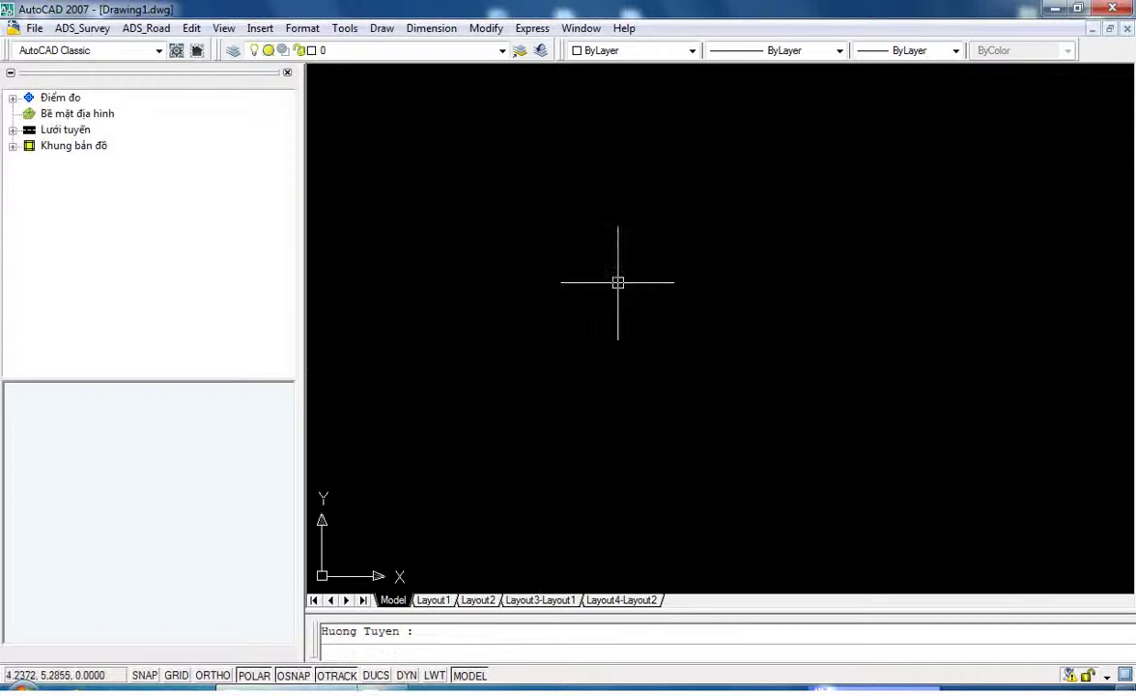
- Zoom to the extents so the whole KM0-KM1 route is visible
scroll(617, 281, up, 5)
middle_click(734, 256)
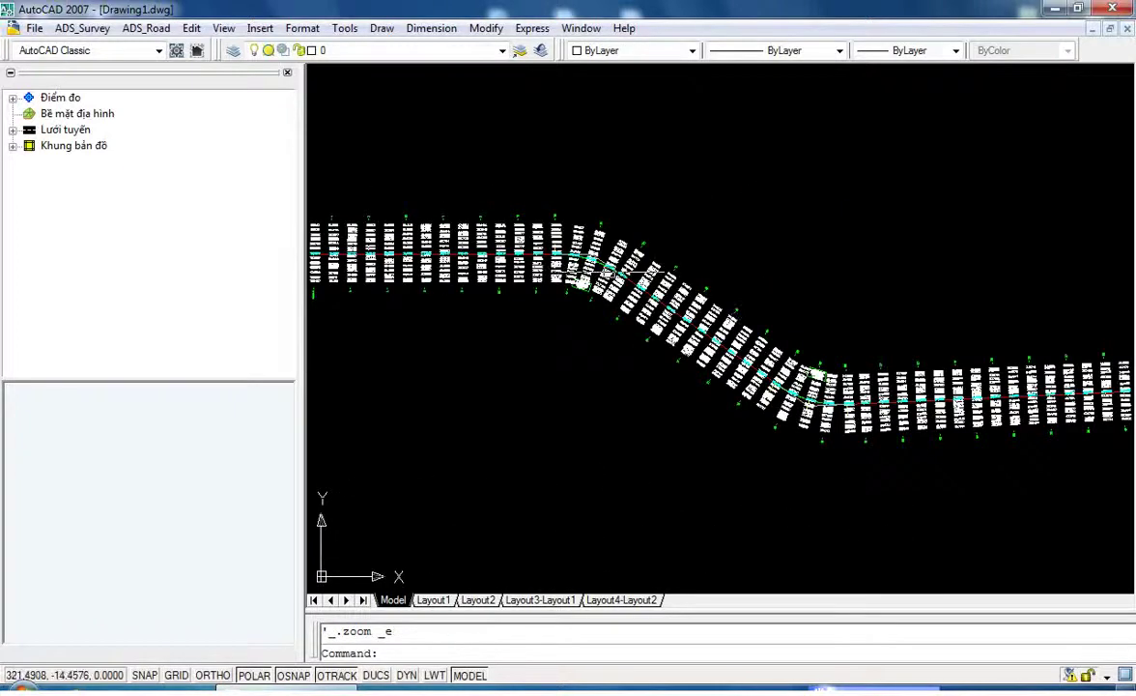
scroll(706, 236, up, 1)
scroll(707, 237, up, 2)
scroll(706, 236, up, 5)
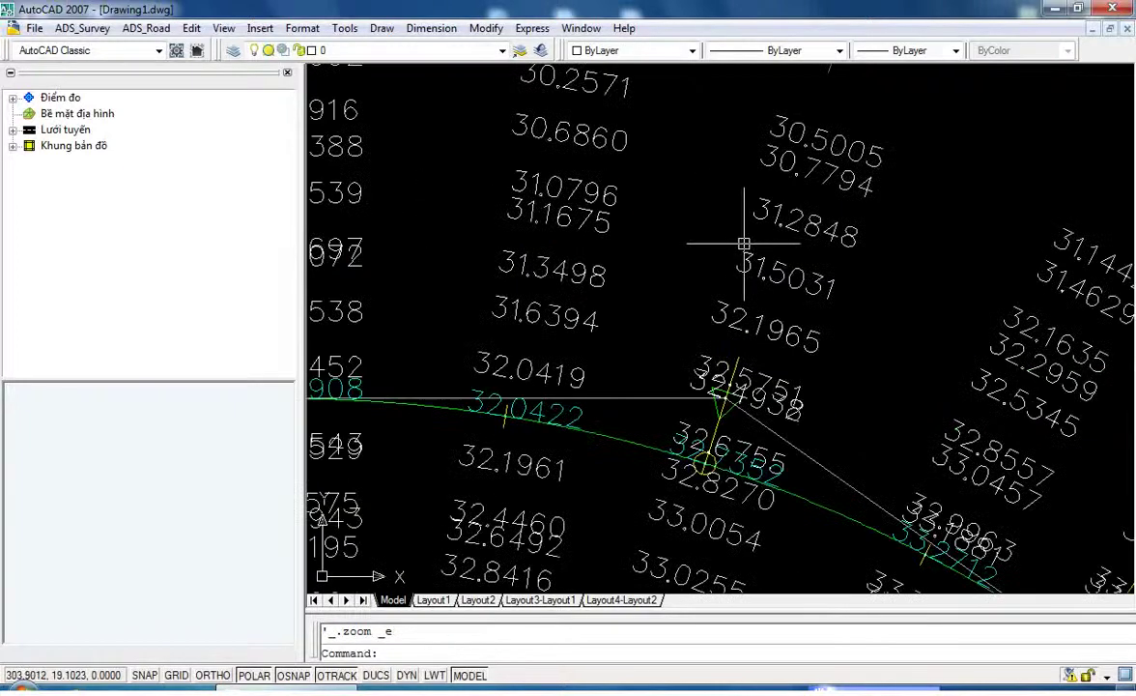
scroll(745, 244, down, 2)
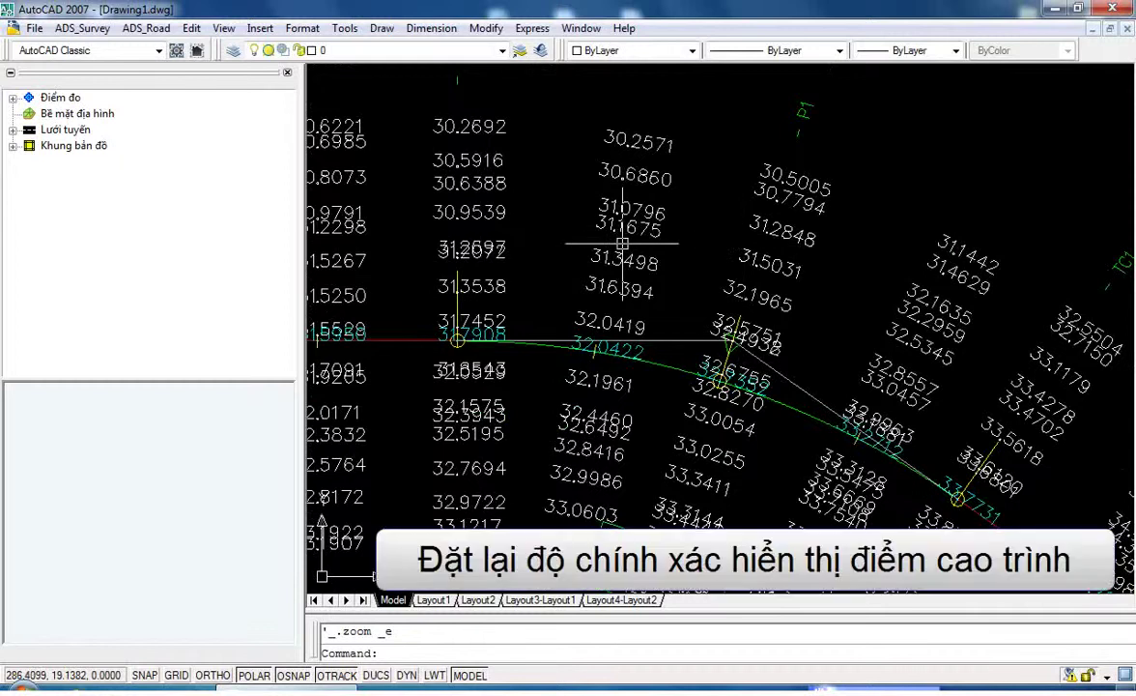
text(un)
- Set the drawing length precision to 0.00 in the Units dialog
key(Return)
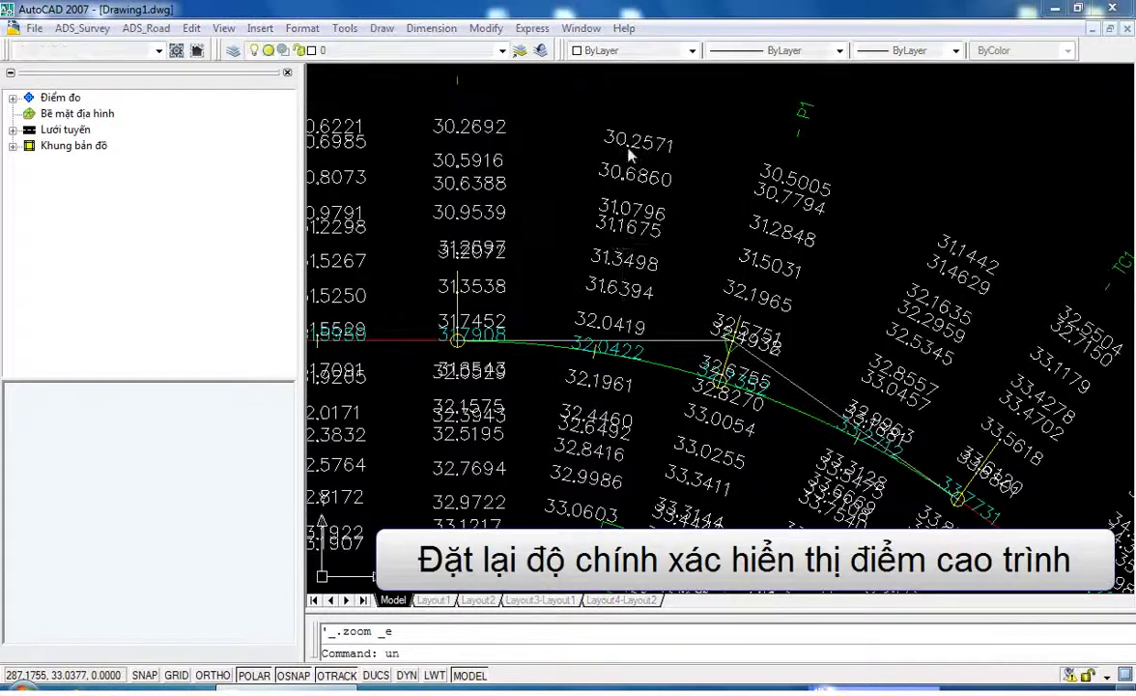
click(541, 294)
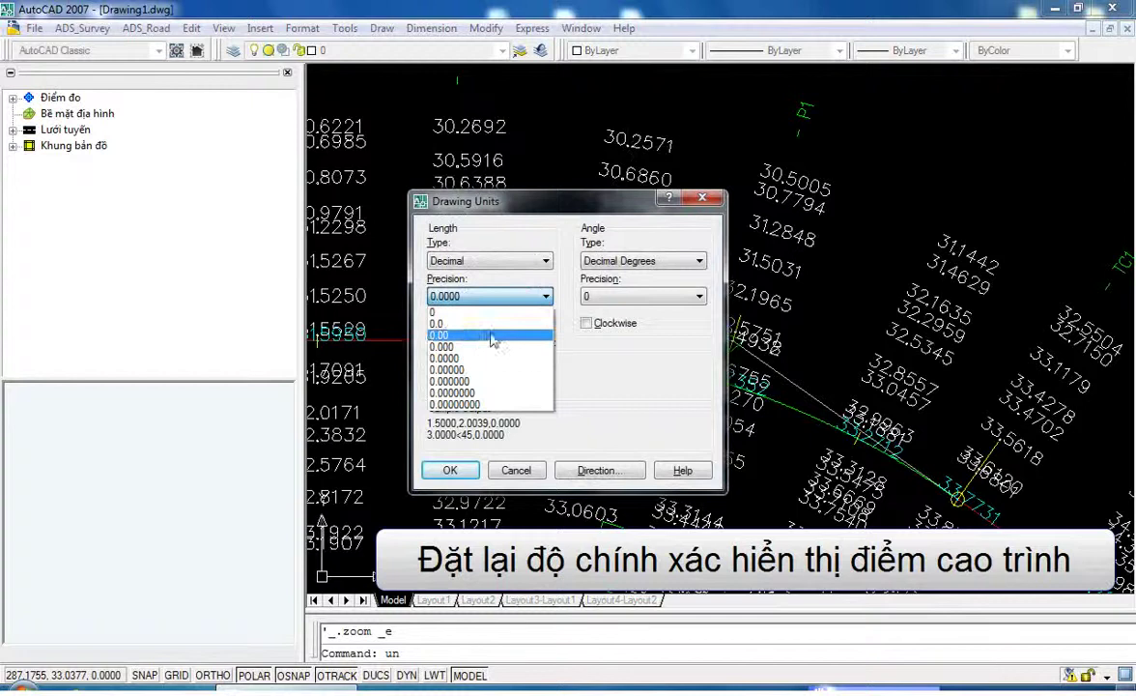
click(495, 331)
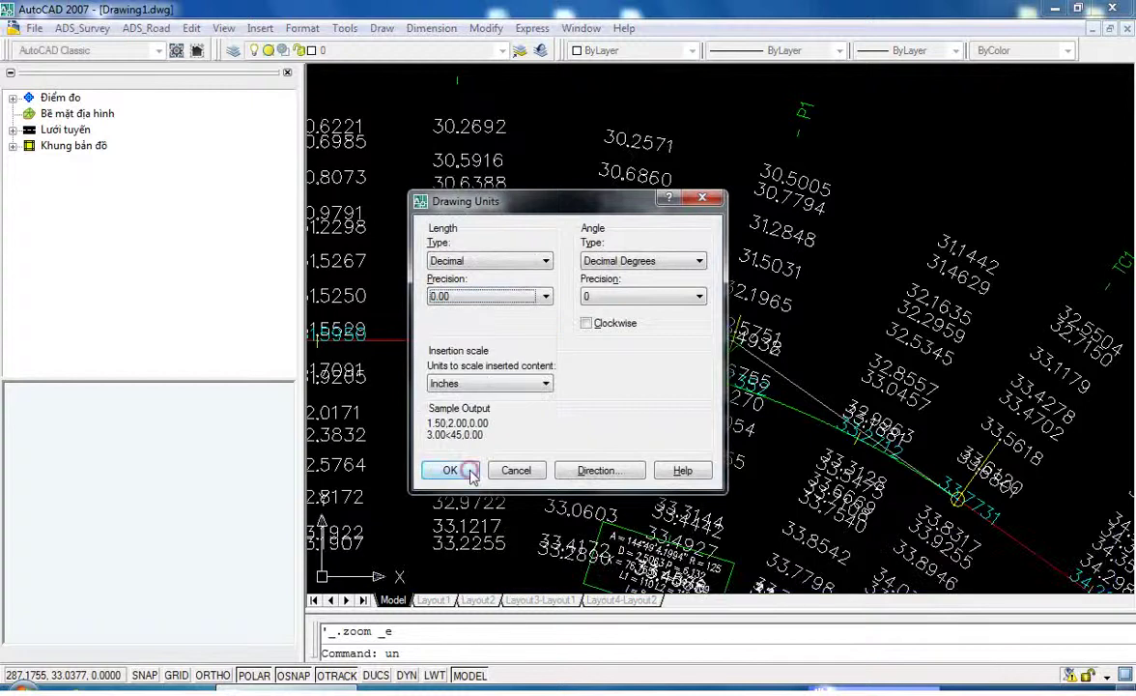
click(471, 474)
scroll(575, 244, down, 5)
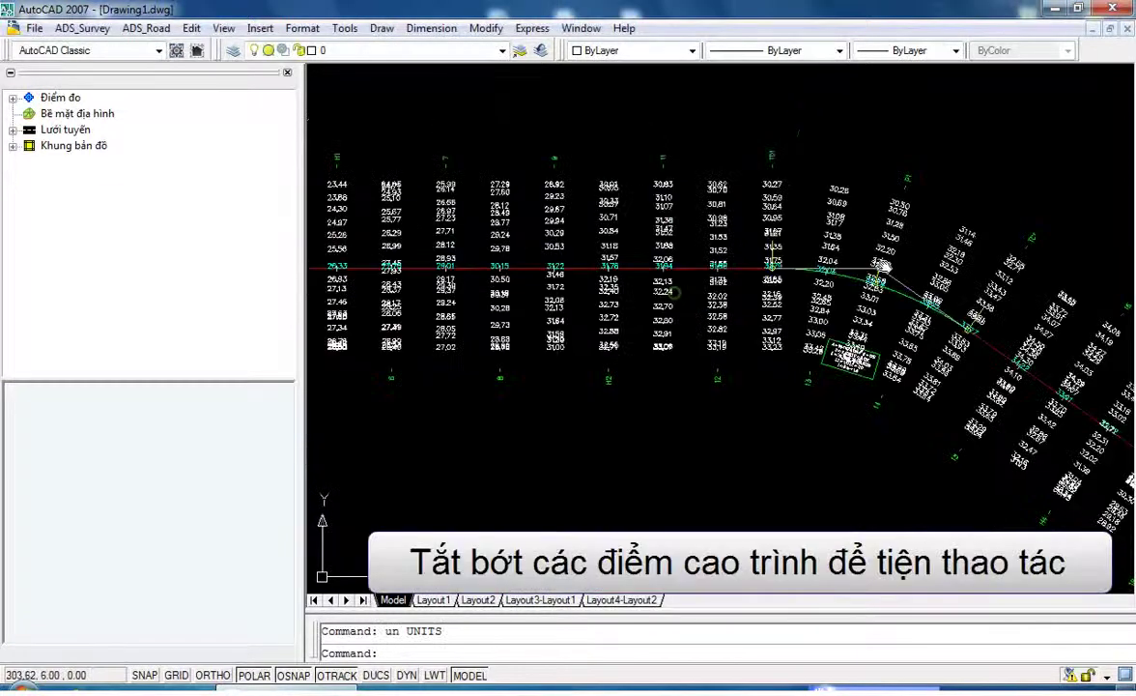
click(725, 654)
text(2)
- Turn off the elevation point label and station label layers with LAYOFF, then recentre the curve
key(Return)
click(506, 196)
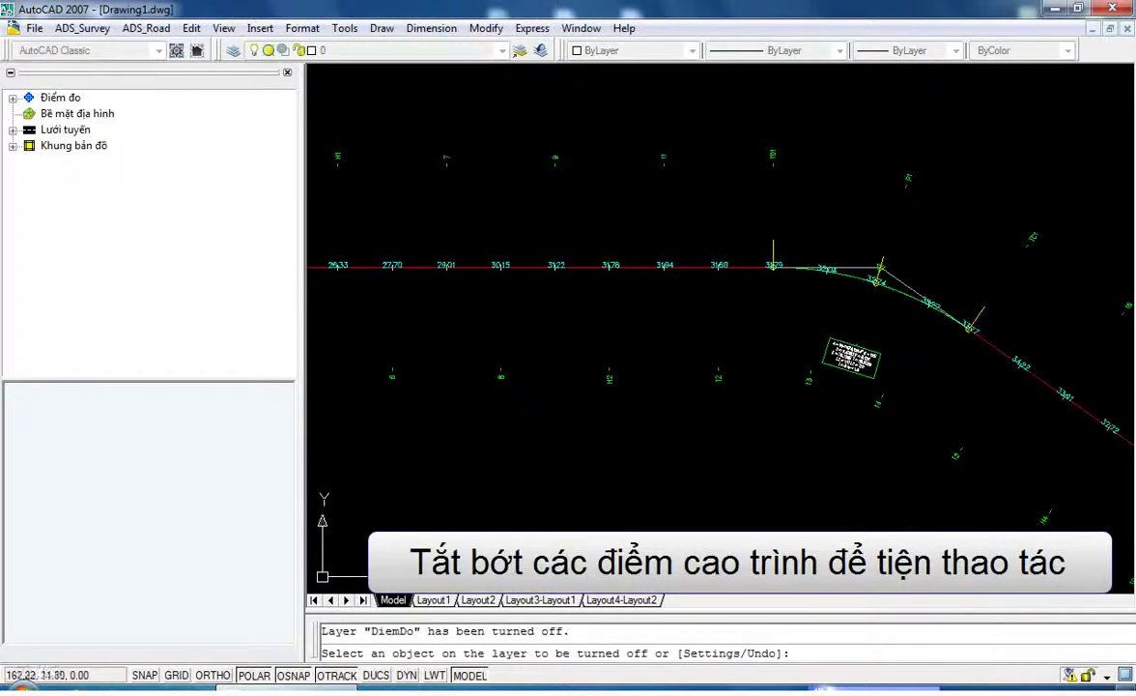
click(511, 258)
key(Escape)
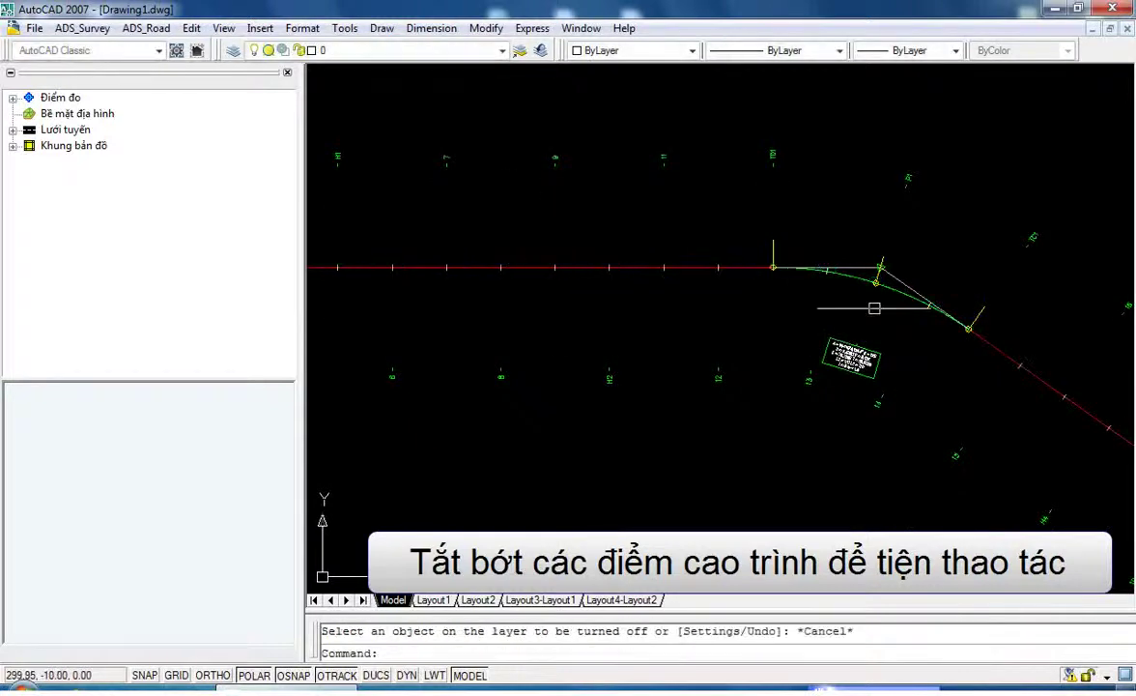
middle_drag(850, 299, 668, 277)
scroll(744, 319, up, 1)
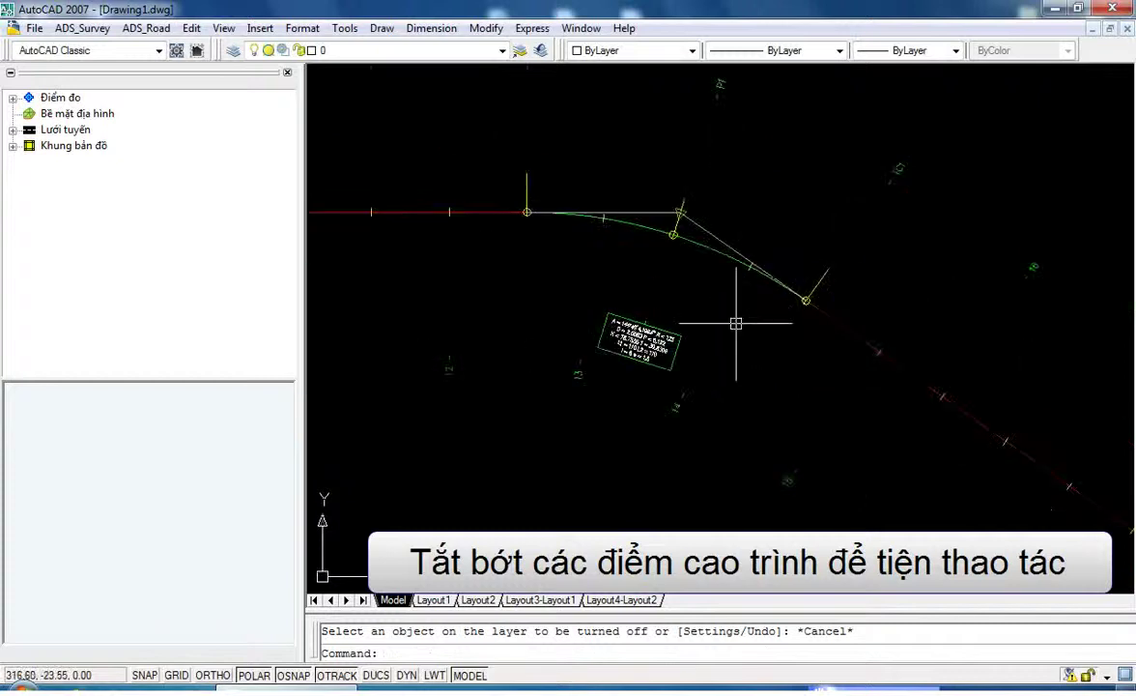
scroll(729, 300, up, 1)
scroll(748, 290, up, 1)
scroll(756, 285, down, 4)
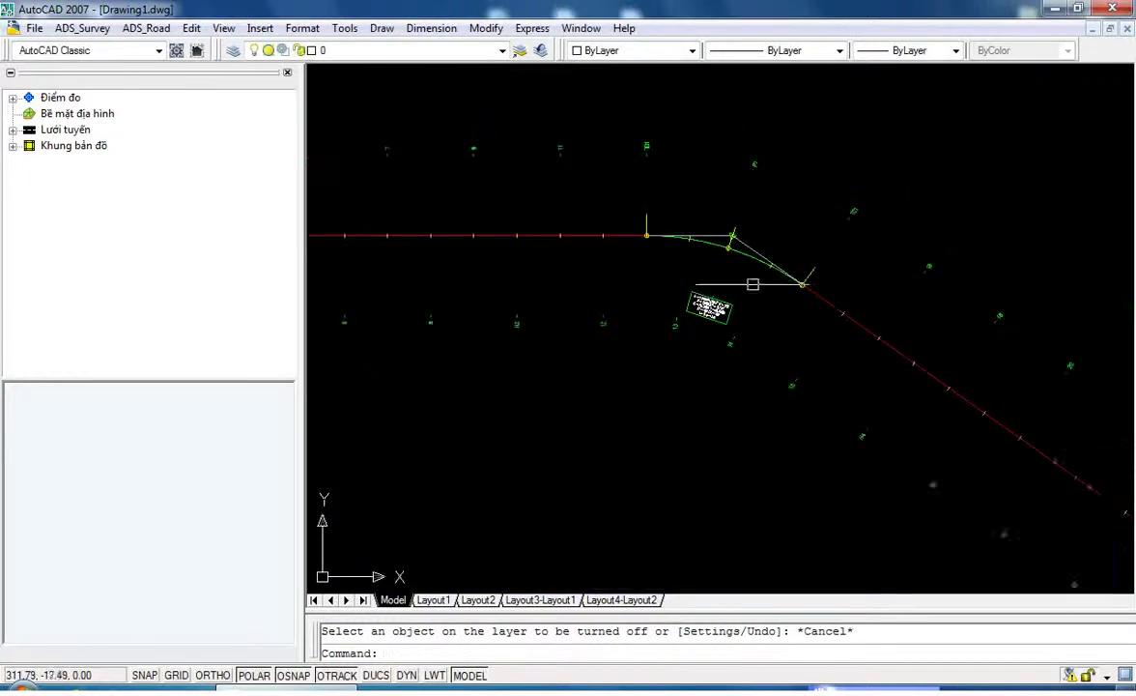
click(146, 28)
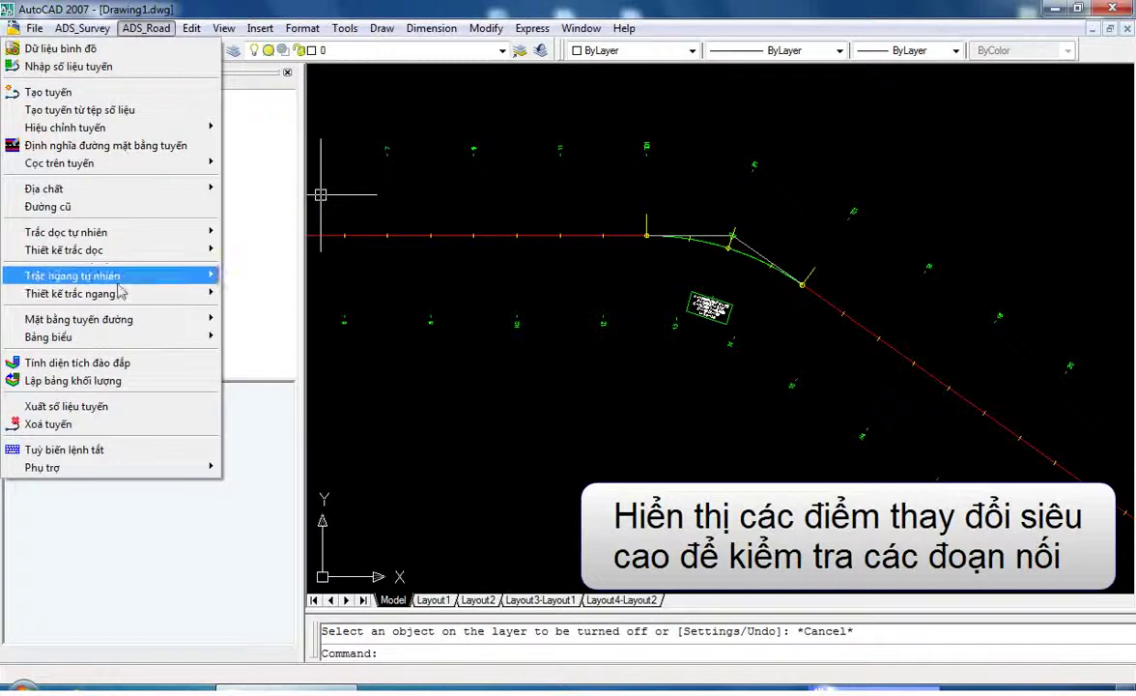
- Enable 'Hiển thị điểm thay đổi siêu cao' for route KM0-KM1 and inspect the bend's transitions
mouse_move(80, 319)
click(285, 338)
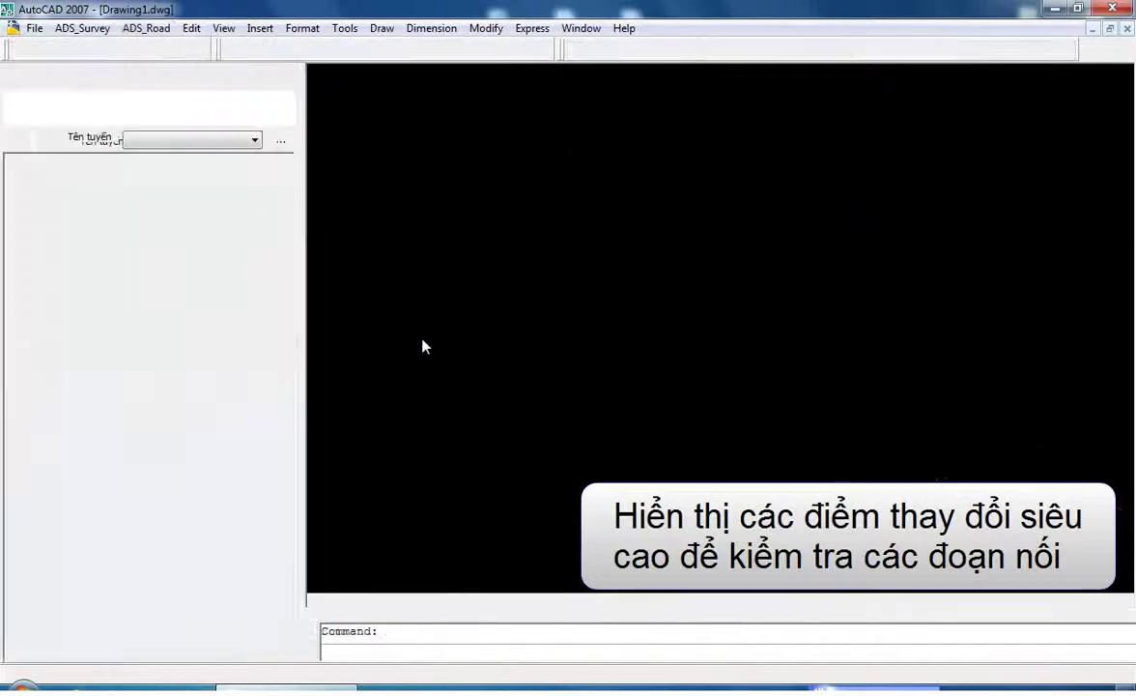
scroll(696, 316, up, 2)
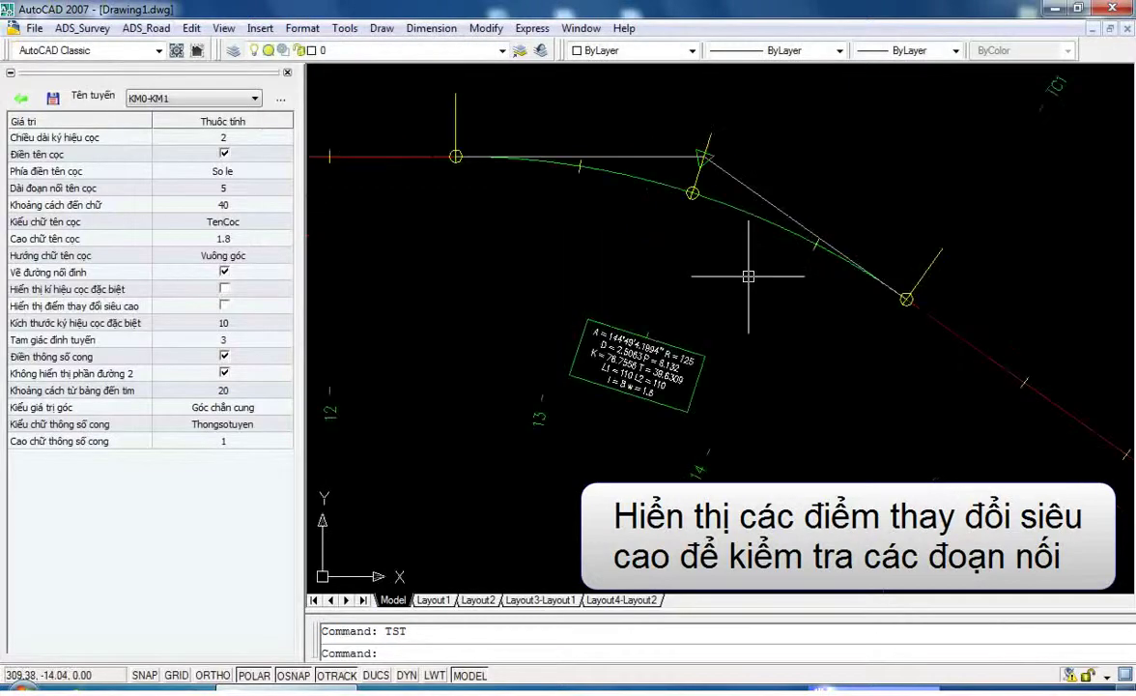
scroll(676, 309, up, 2)
scroll(667, 304, up, 1)
scroll(645, 300, down, 1)
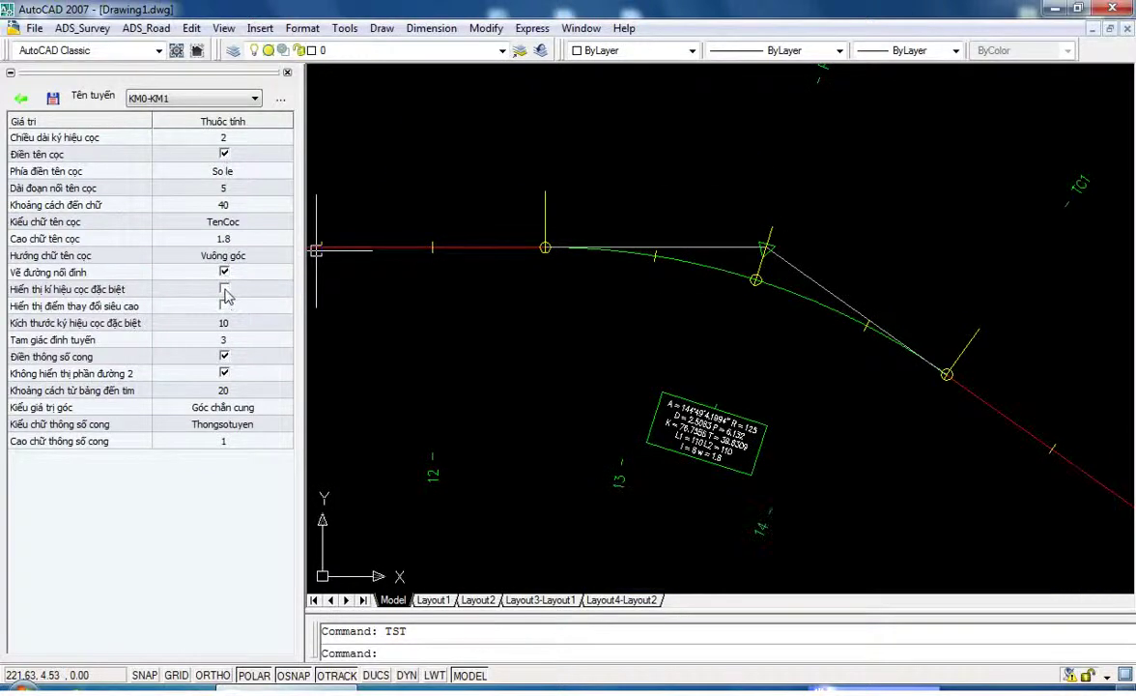
click(226, 306)
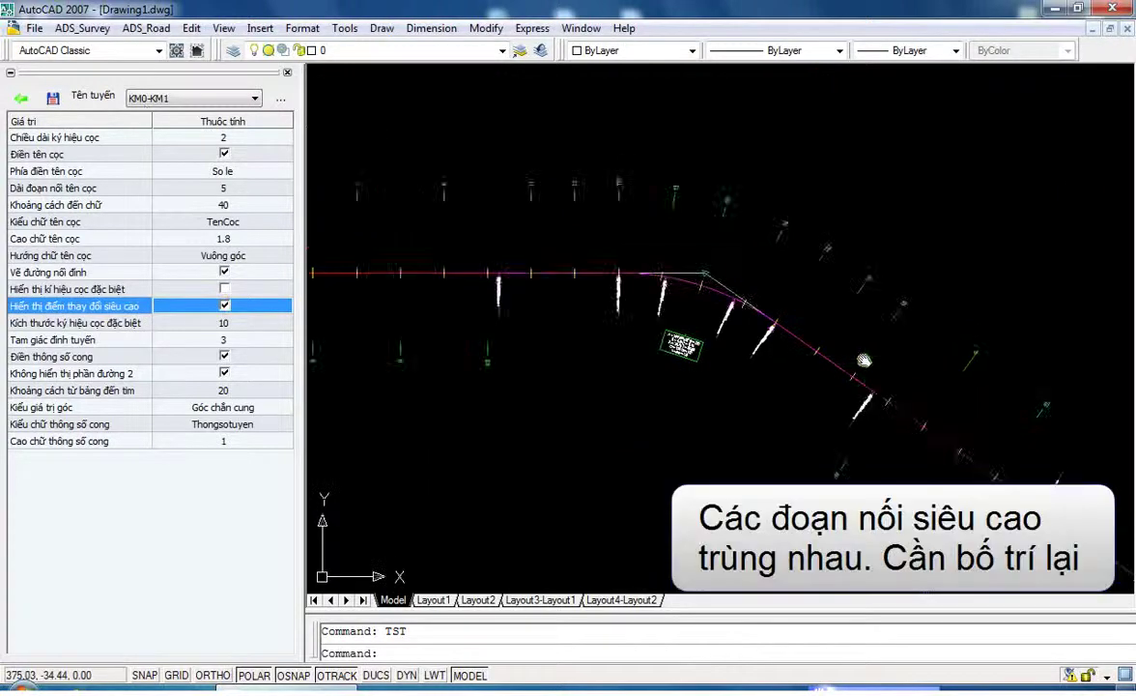
mouse_move(864, 360)
middle_down()
mouse_move(767, 264)
mouse_move(614, 189)
mouse_move(536, 216)
middle_up()
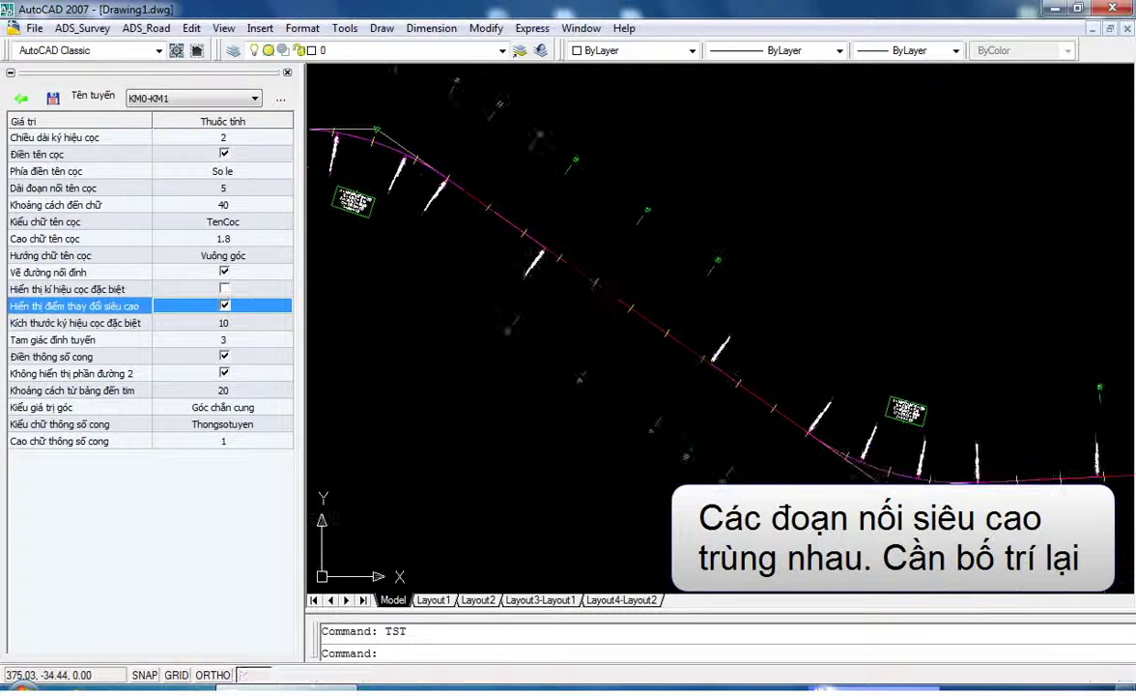
mouse_move(841, 416)
middle_down()
mouse_move(954, 346)
mouse_move(1104, 407)
middle_up()
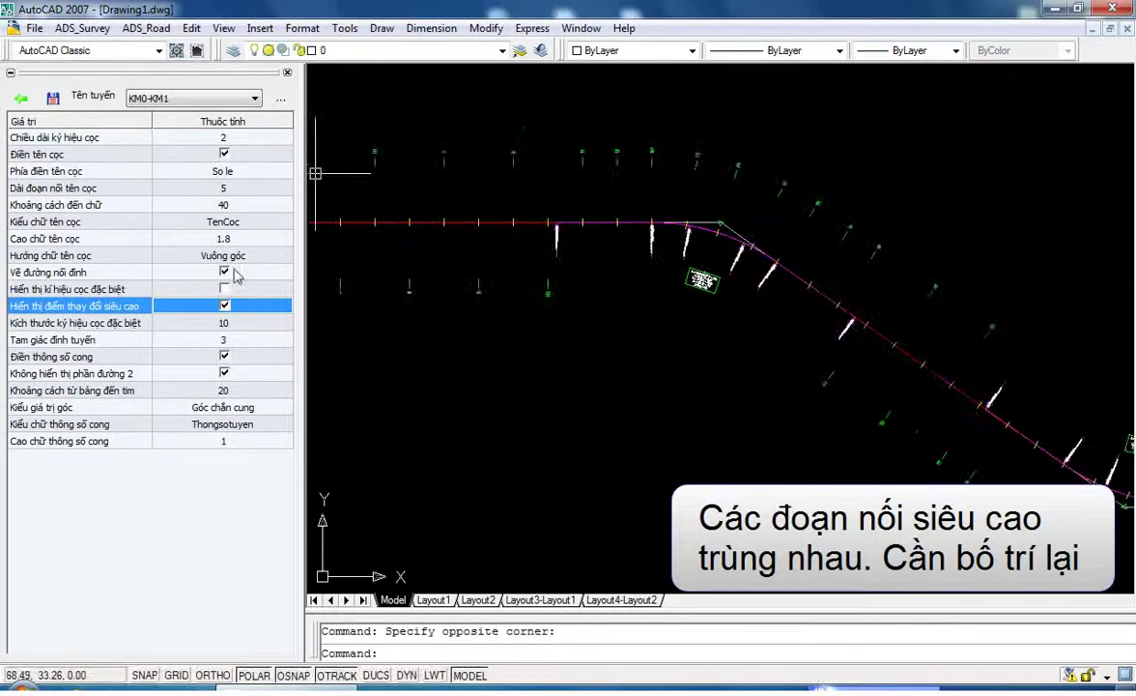
click(24, 103)
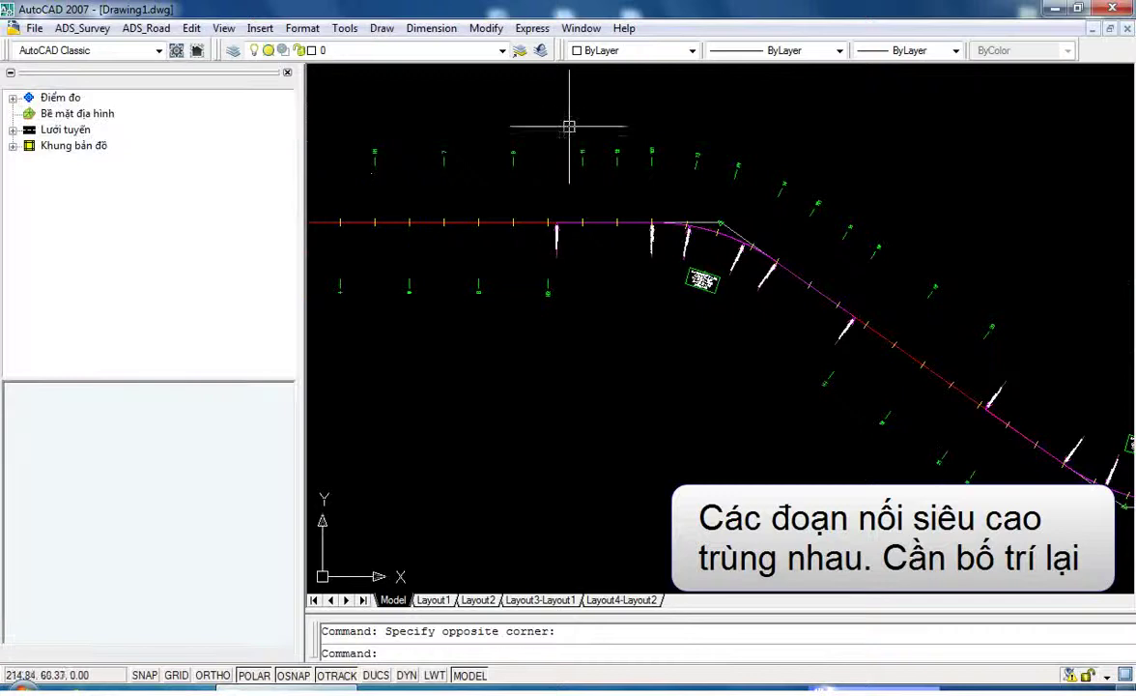
- Set the first curve's road part 2 design speed to 60 km/h, with transition lengths 50
click(146, 29)
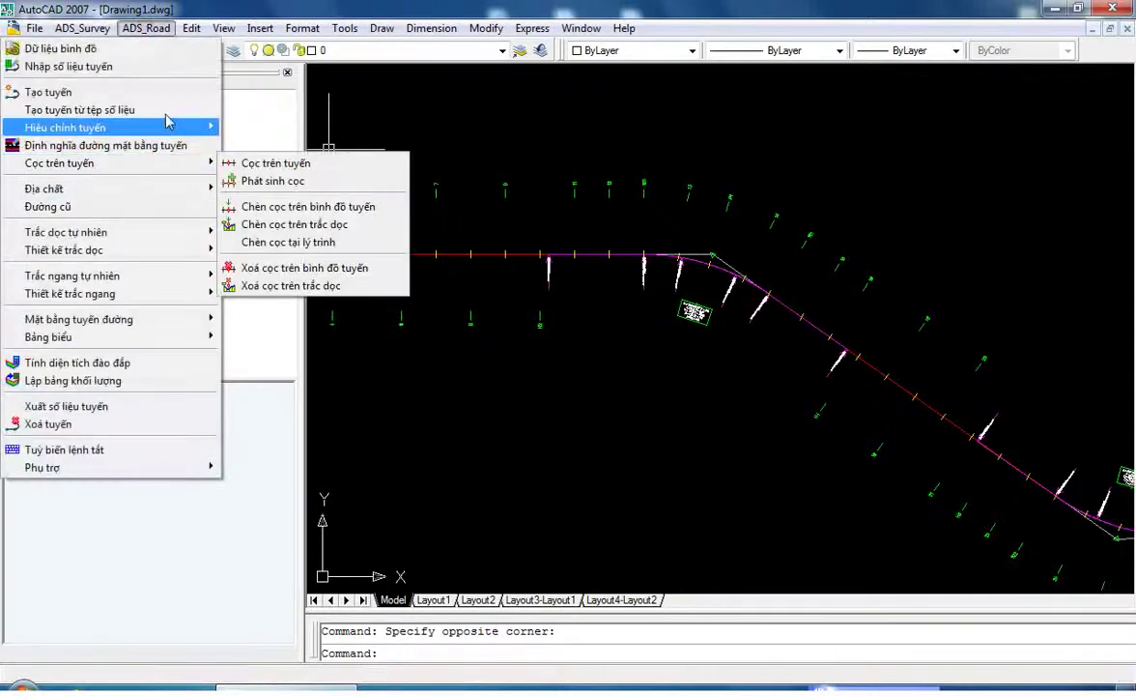
mouse_move(66, 127)
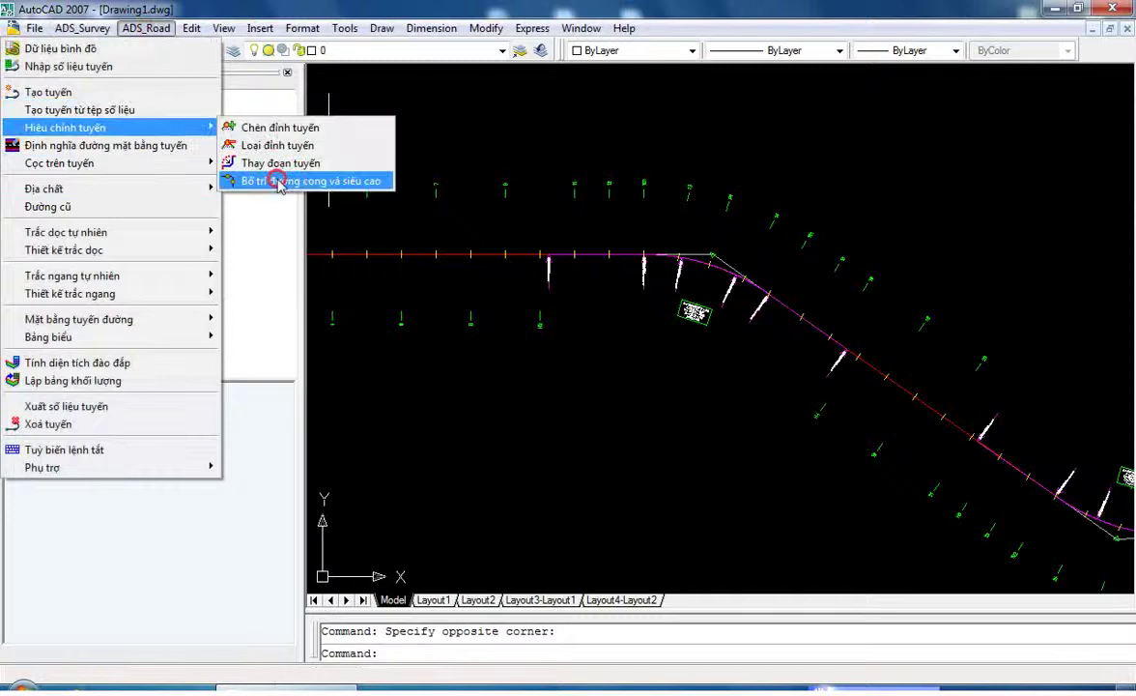
click(261, 172)
click(713, 257)
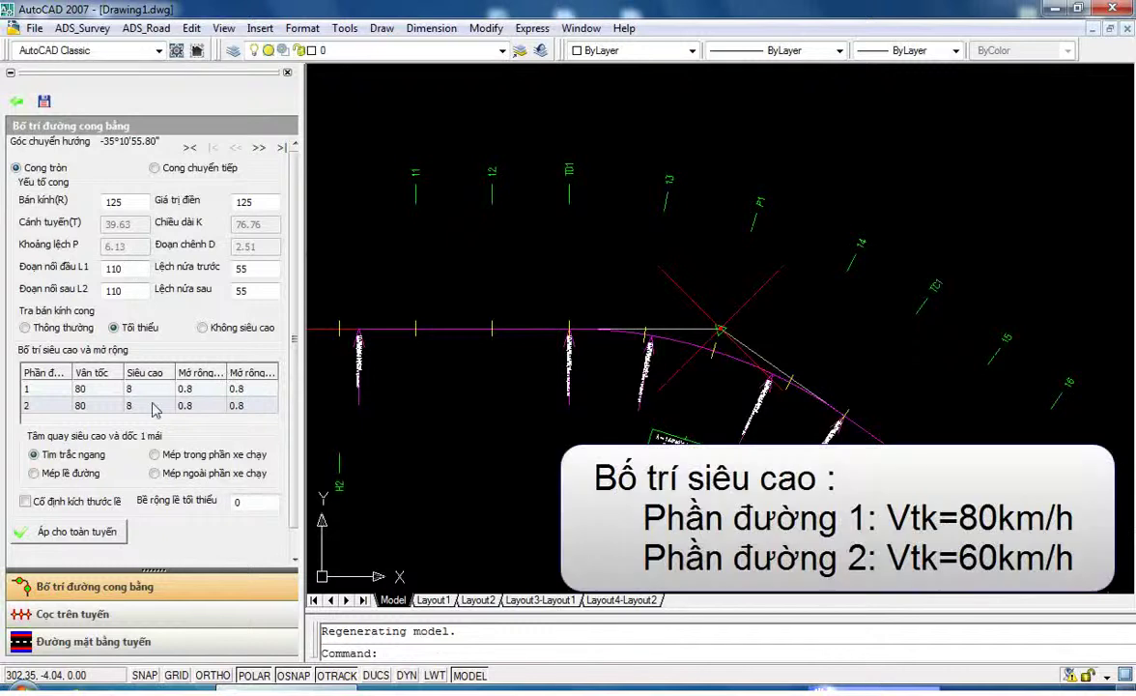
click(94, 405)
click(114, 405)
click(92, 425)
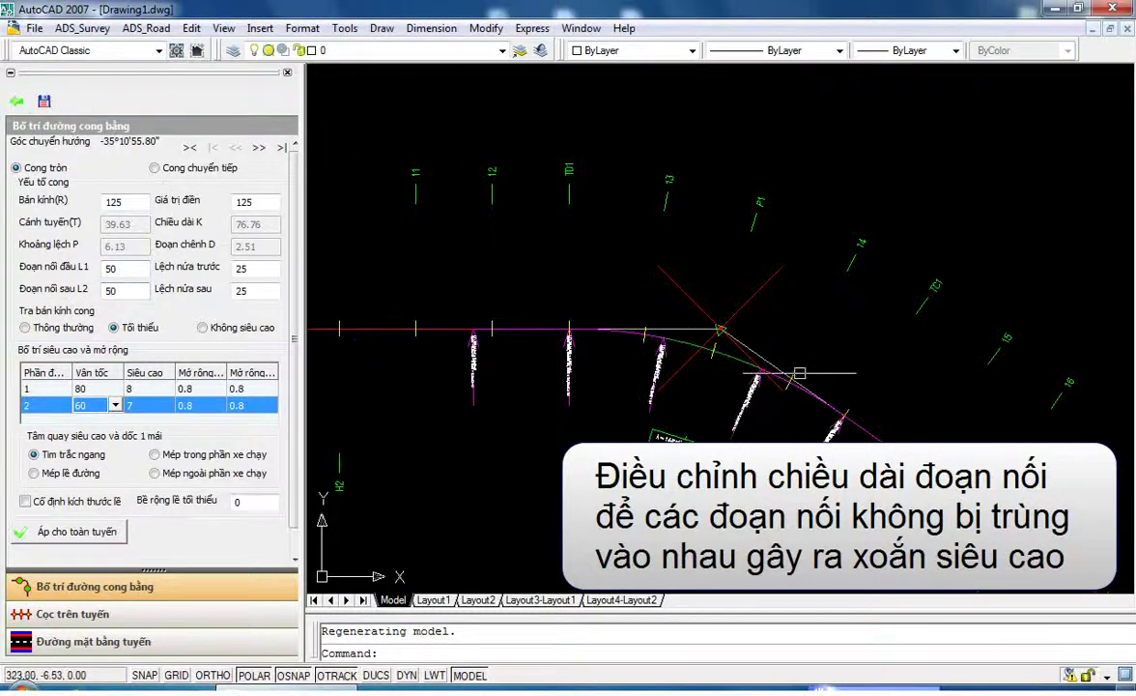
middle_drag(884, 415, 693, 305)
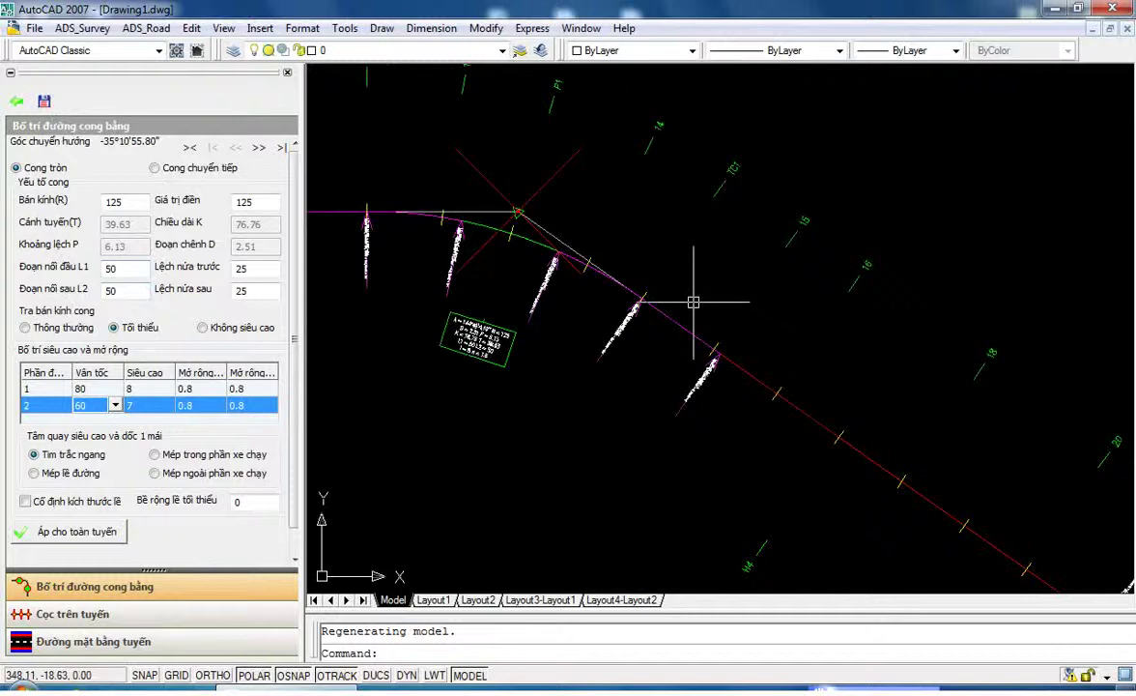
- Set row 2 speed to 60 on the next curve, apply it, and close the curve layout
click(256, 146)
drag(606, 282, 545, 304)
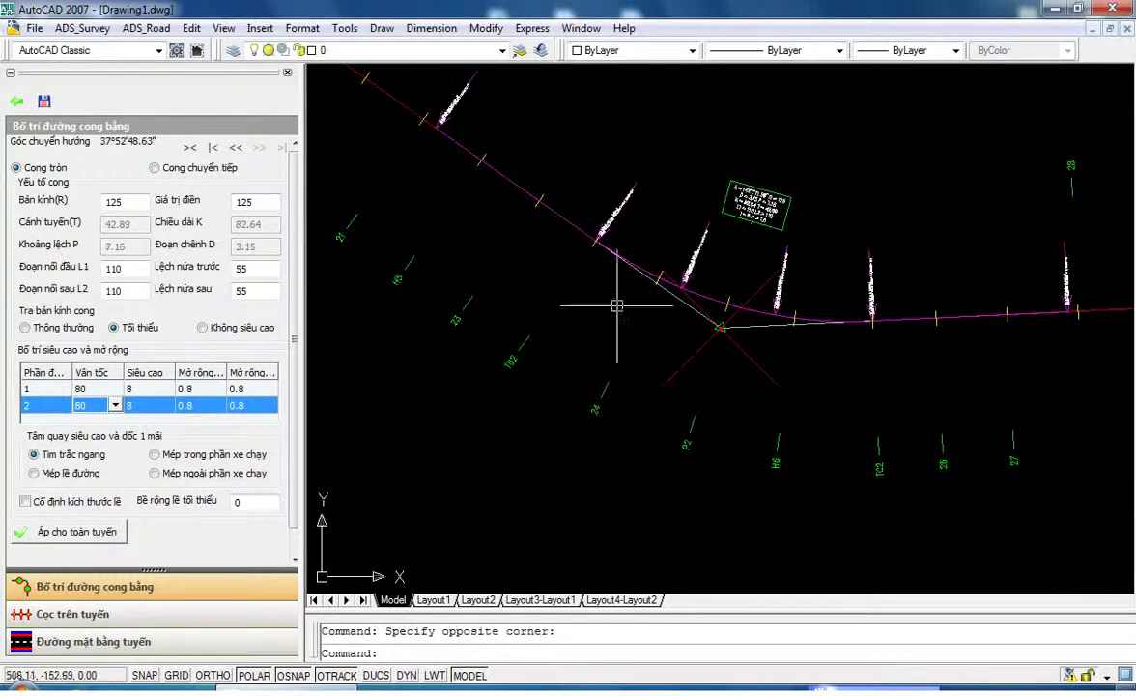
middle_drag(545, 304, 521, 367)
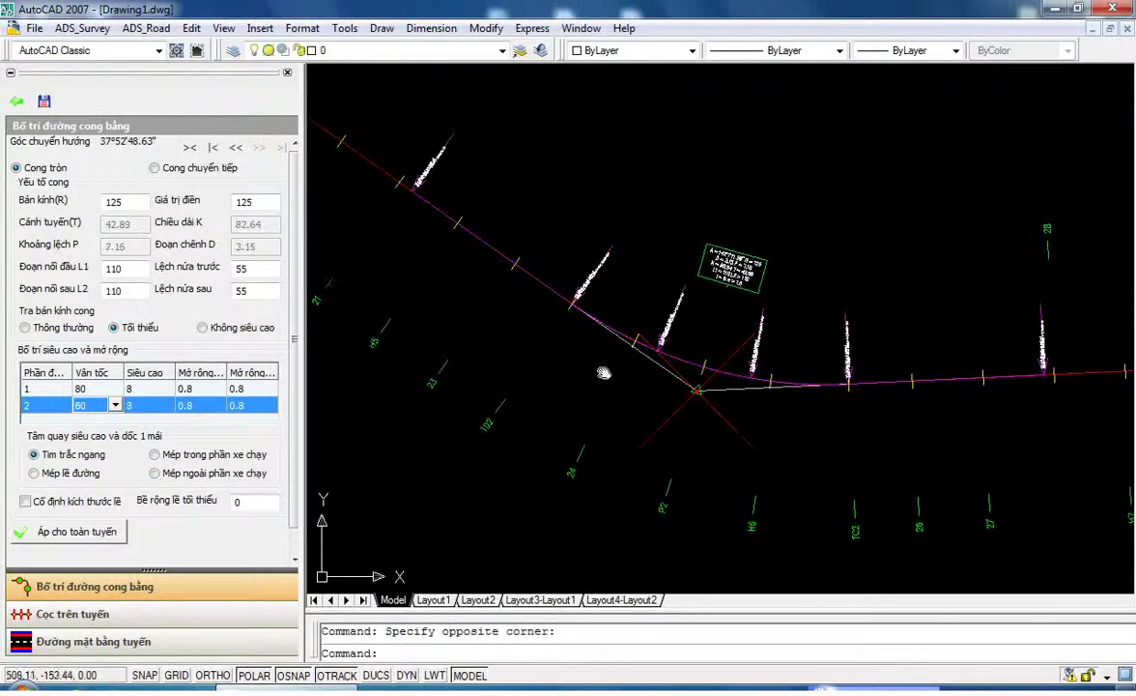
click(115, 405)
click(95, 435)
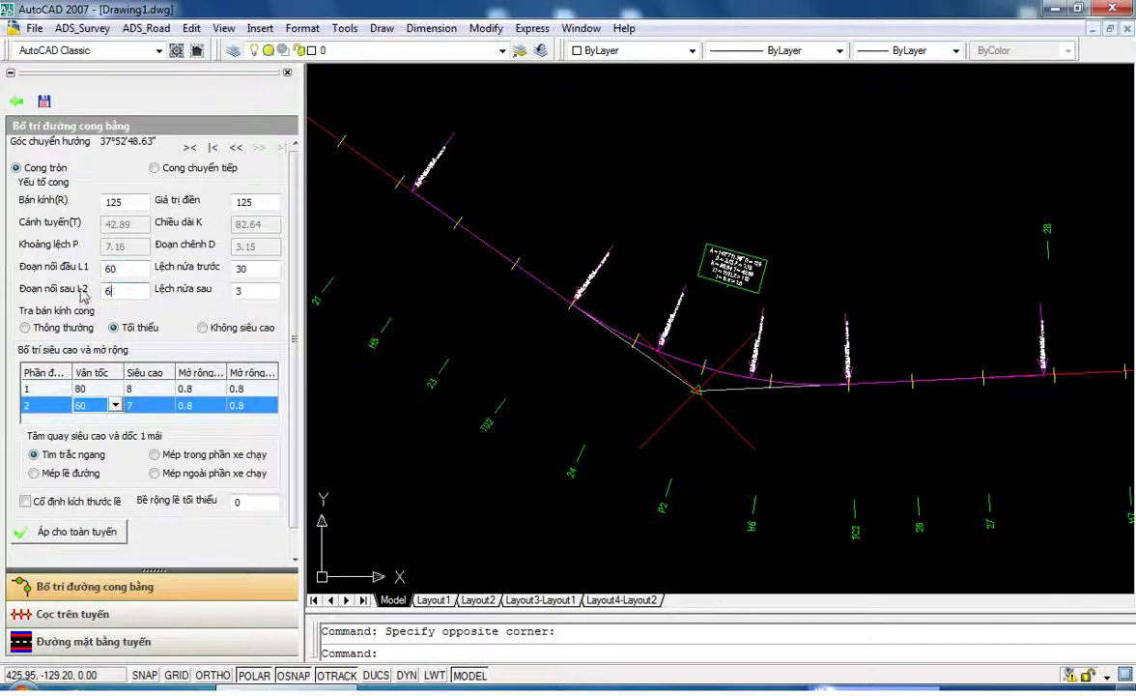
text(0)
click(45, 103)
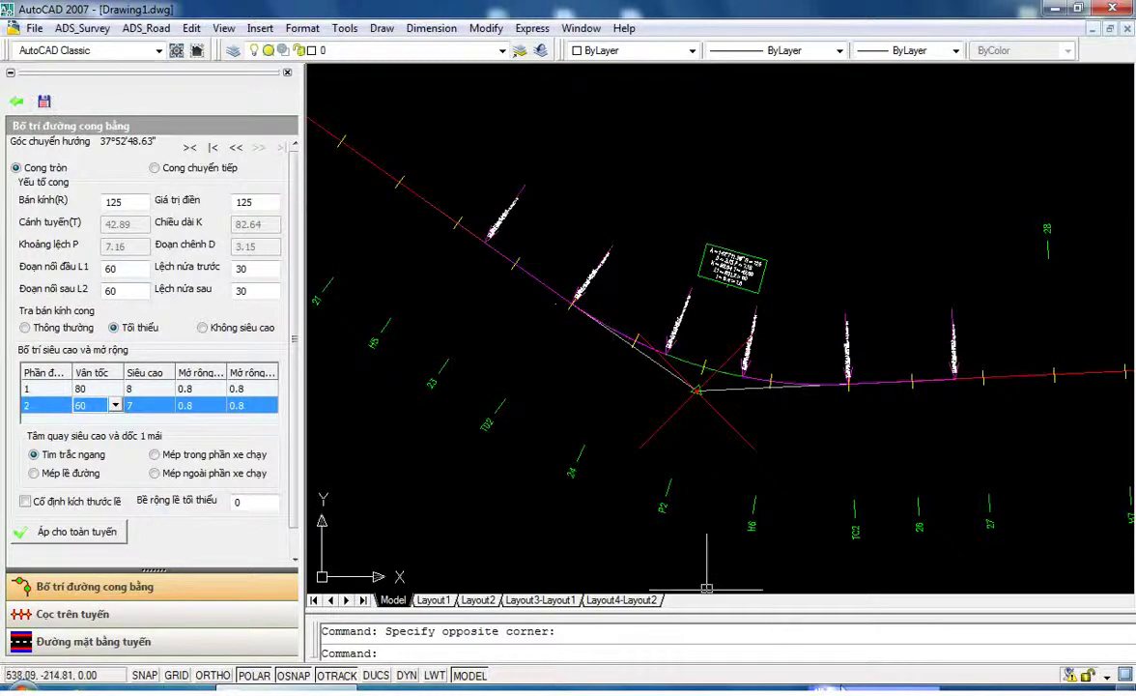
click(16, 103)
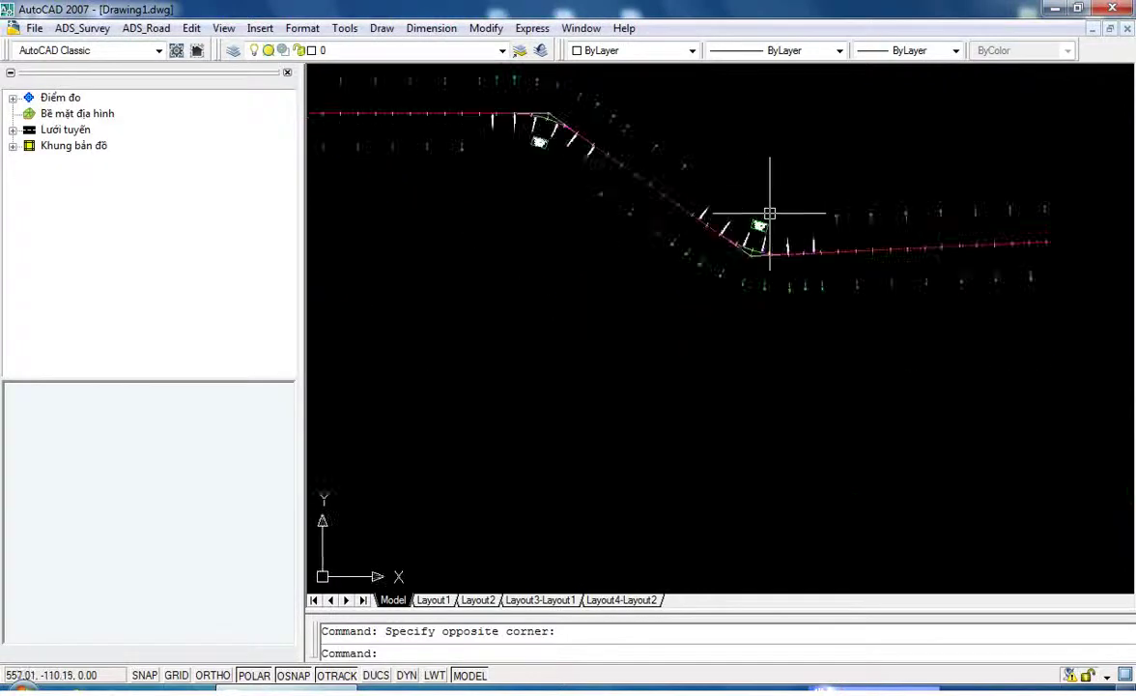
- Hide the superelevation change markers and set the curve-data text height to 1.8
click(146, 28)
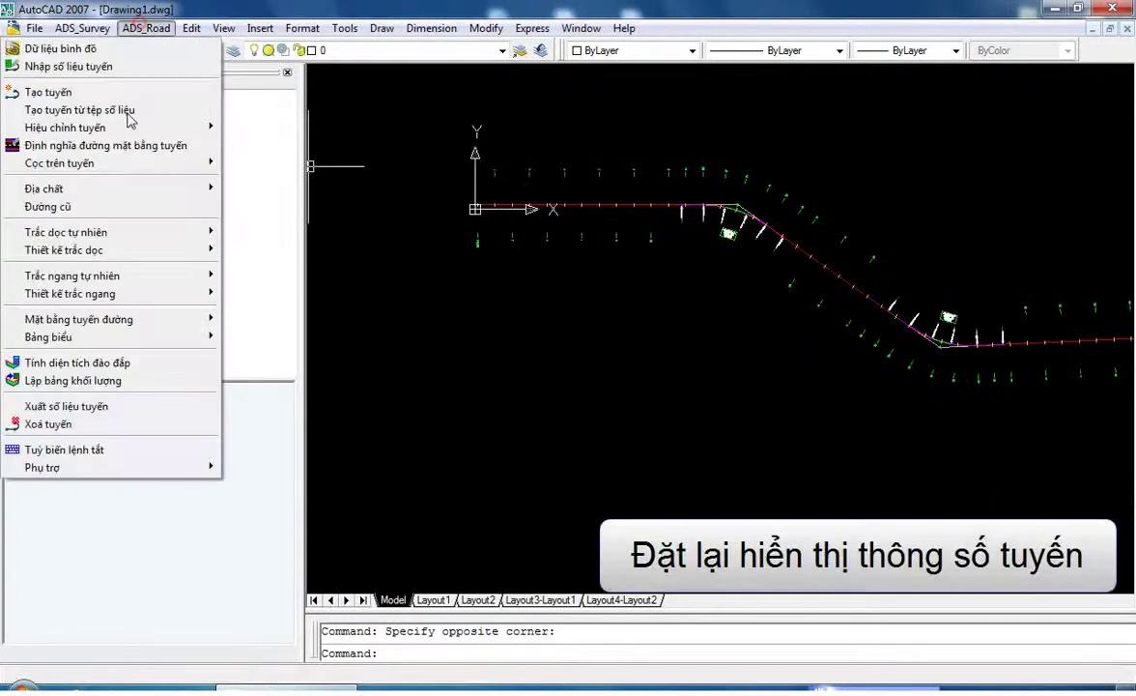
mouse_move(79, 318)
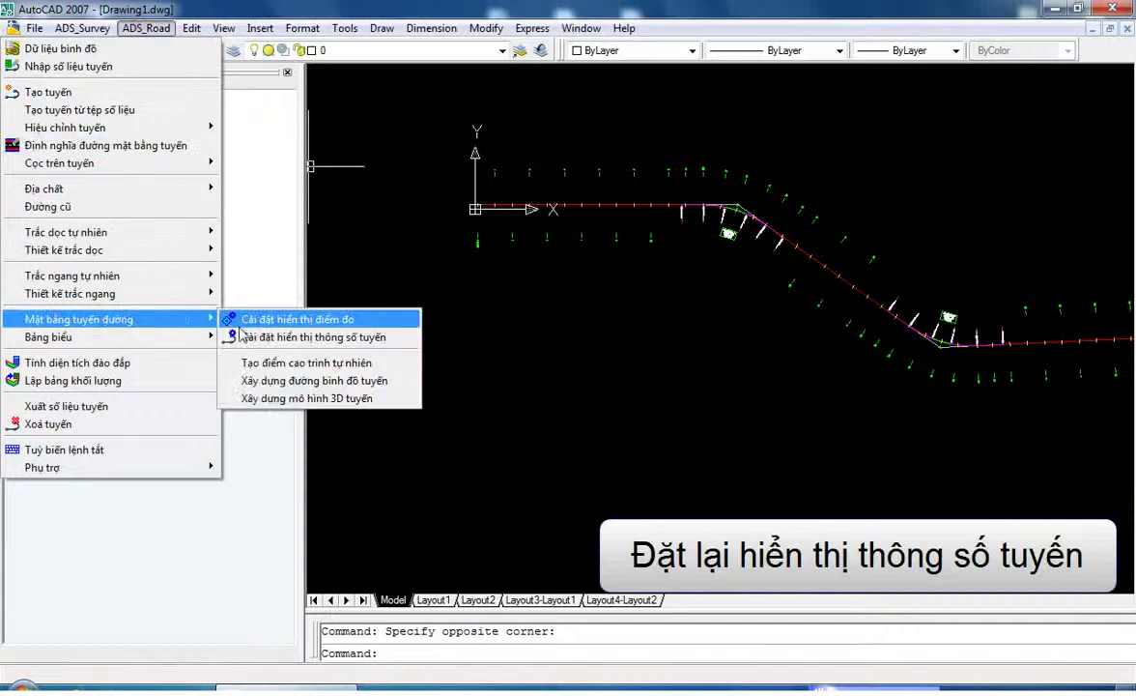
click(246, 336)
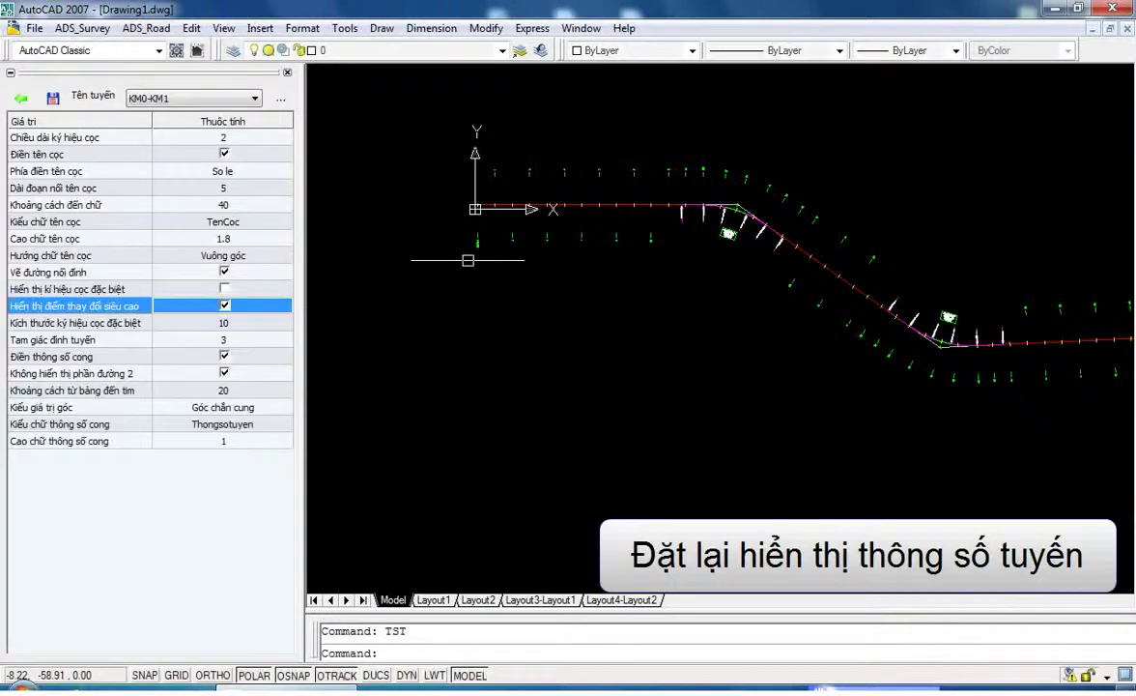
click(225, 305)
scroll(731, 191, up, 3)
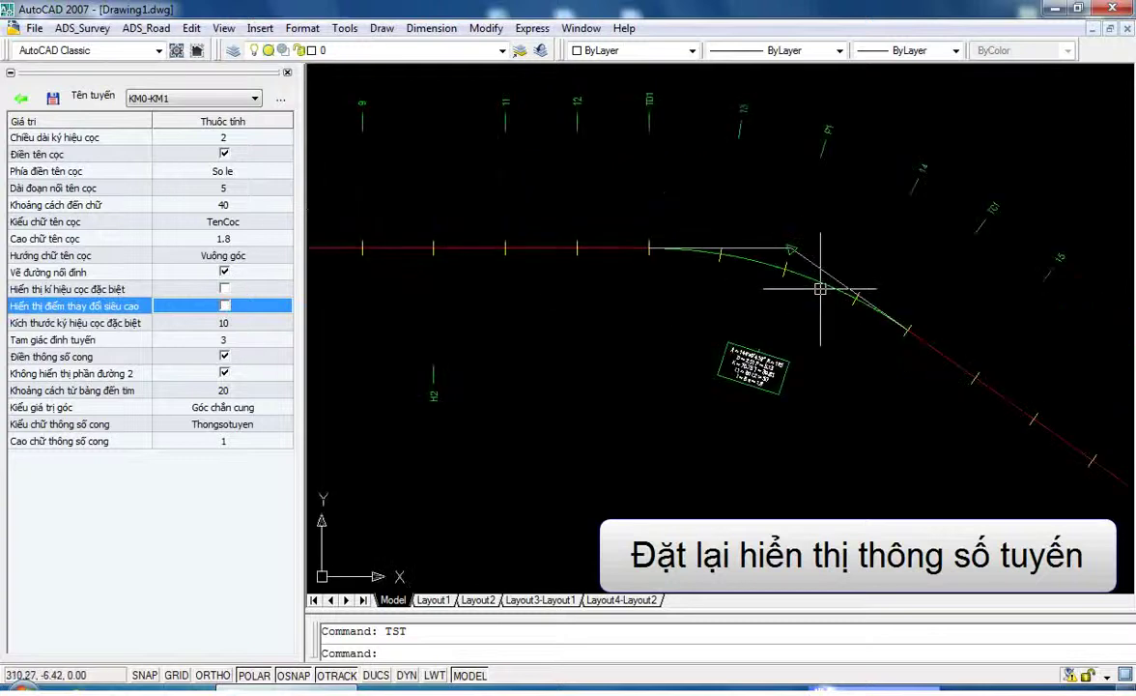
click(237, 445)
text(.8)
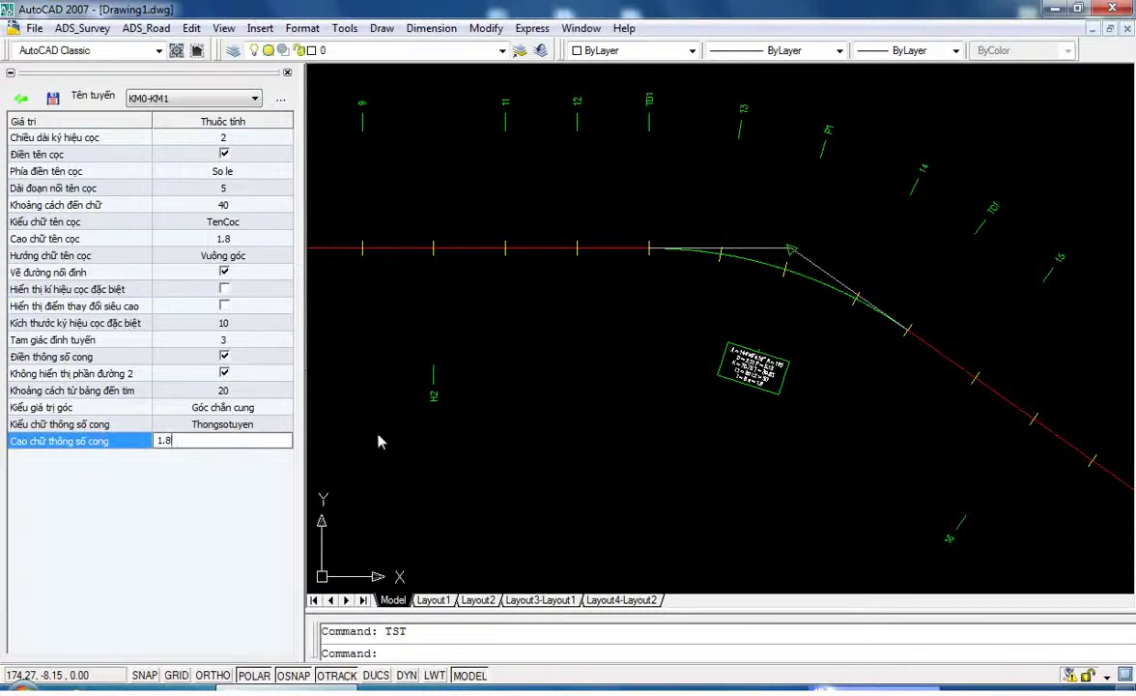
drag(401, 307, 445, 321)
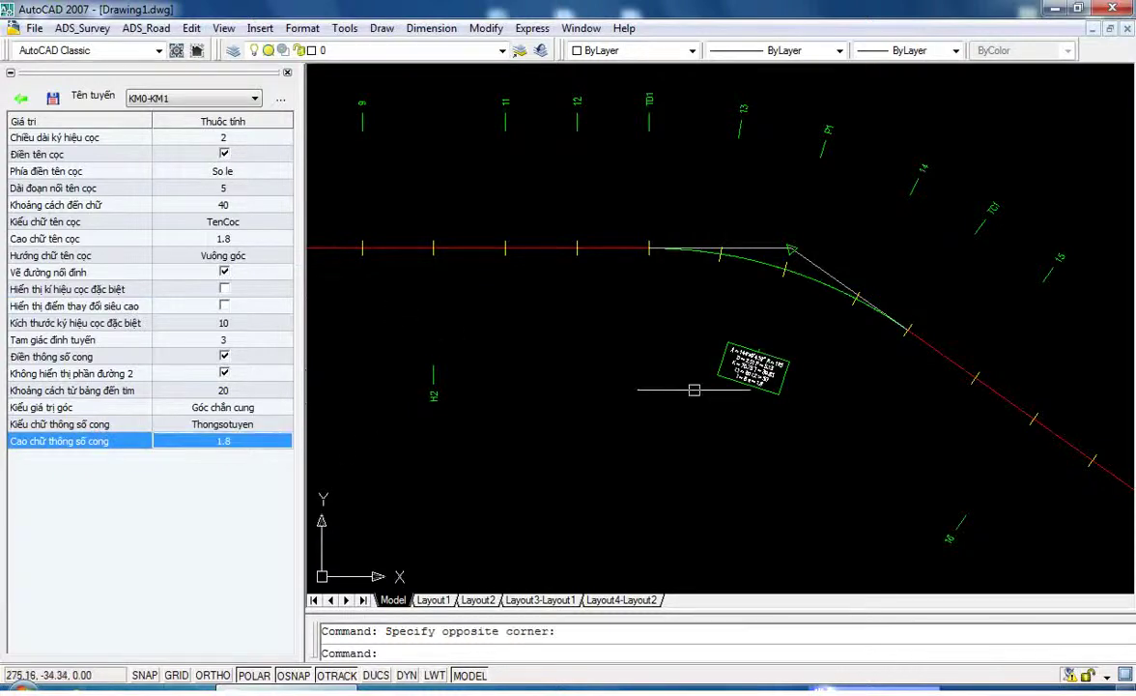
scroll(766, 358, up, 5)
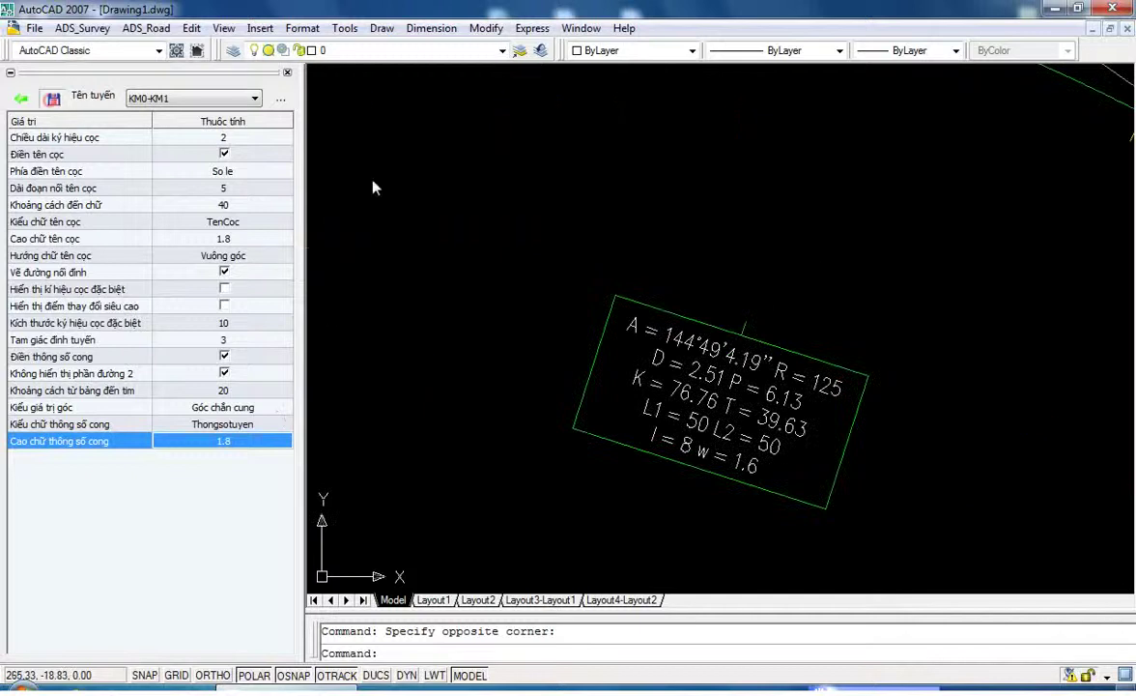
scroll(671, 238, down, 5)
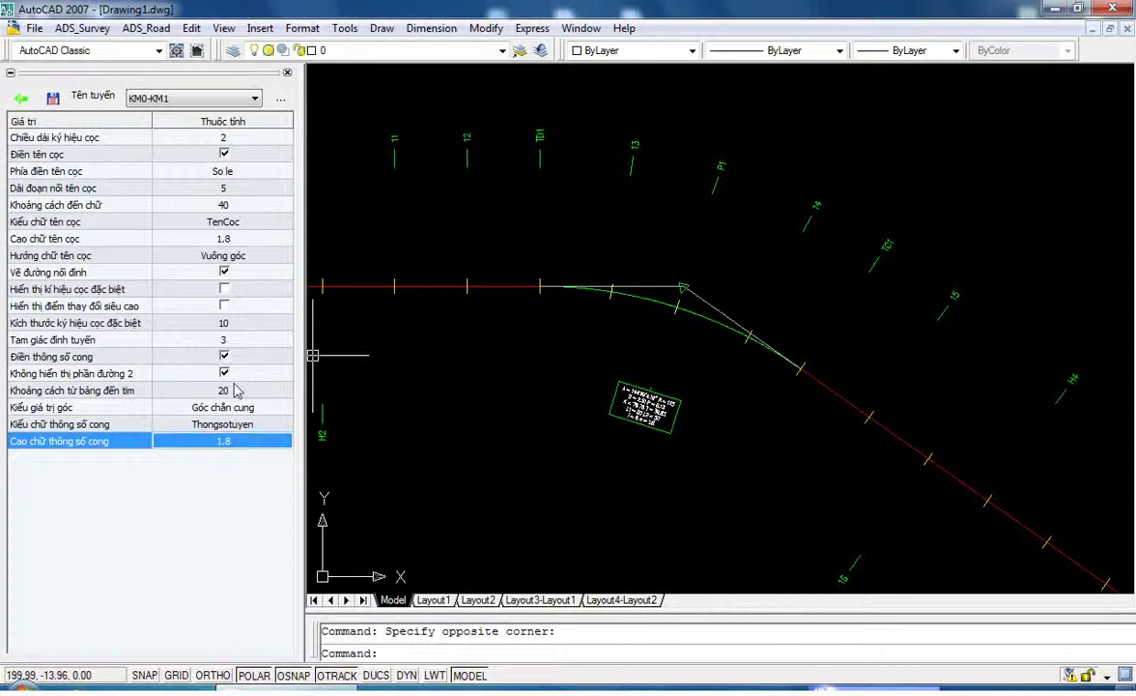
- Place the curve parameter tables 30 from the route centreline
click(235, 392)
text(30)
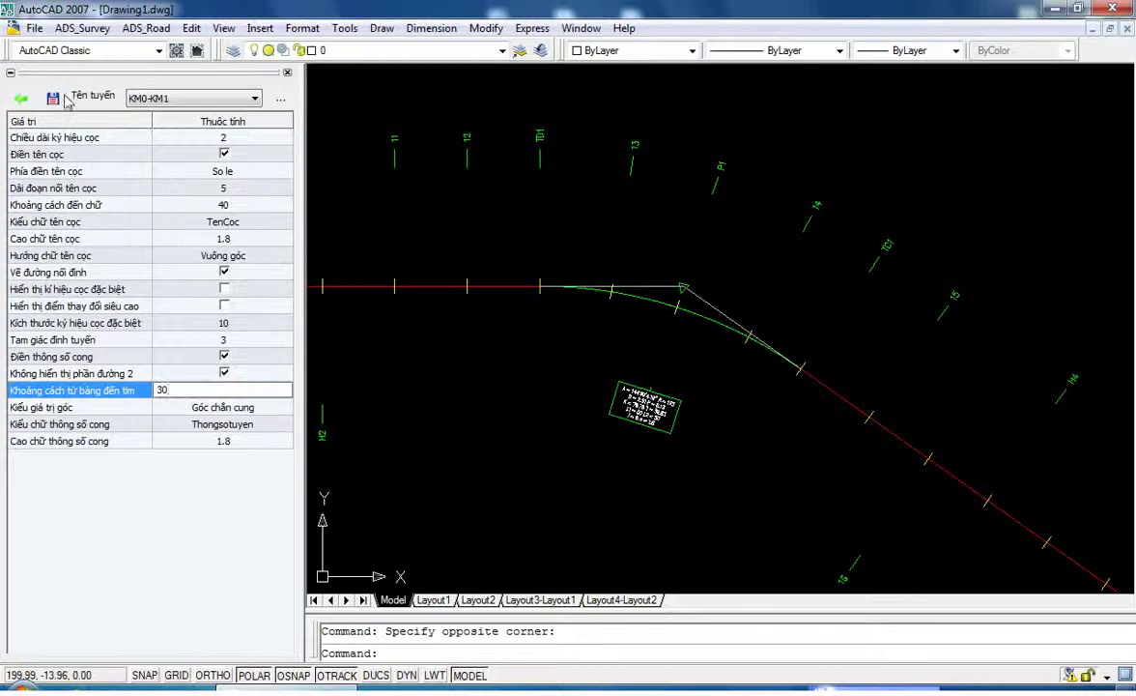
key(Return)
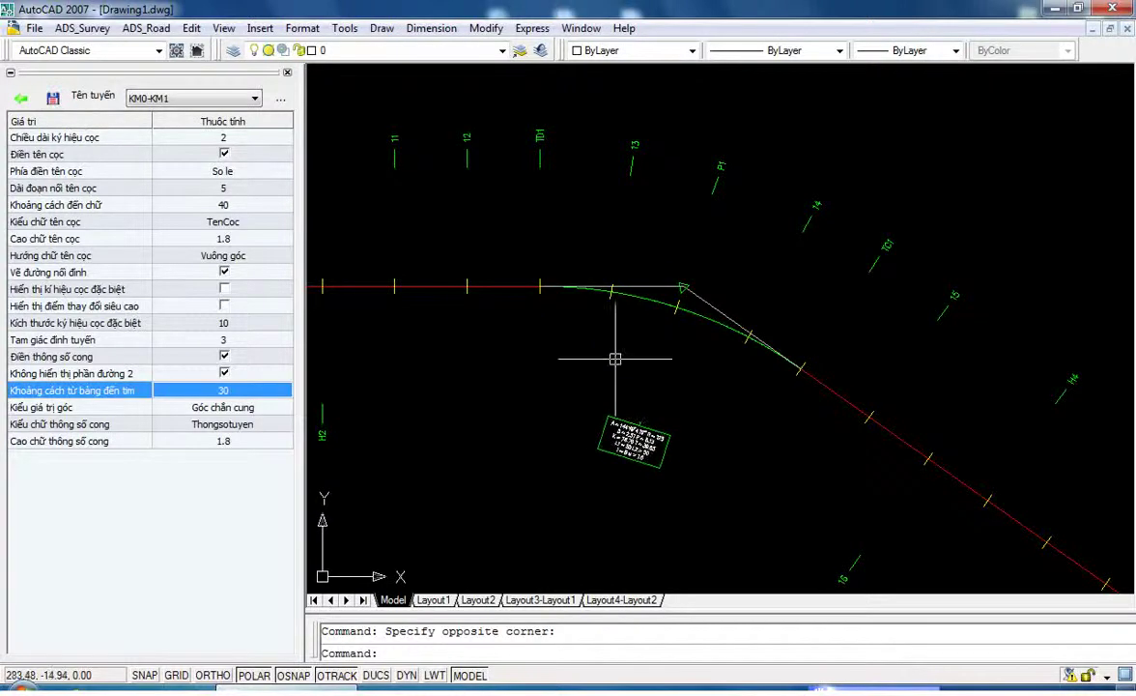
scroll(617, 262, down, 4)
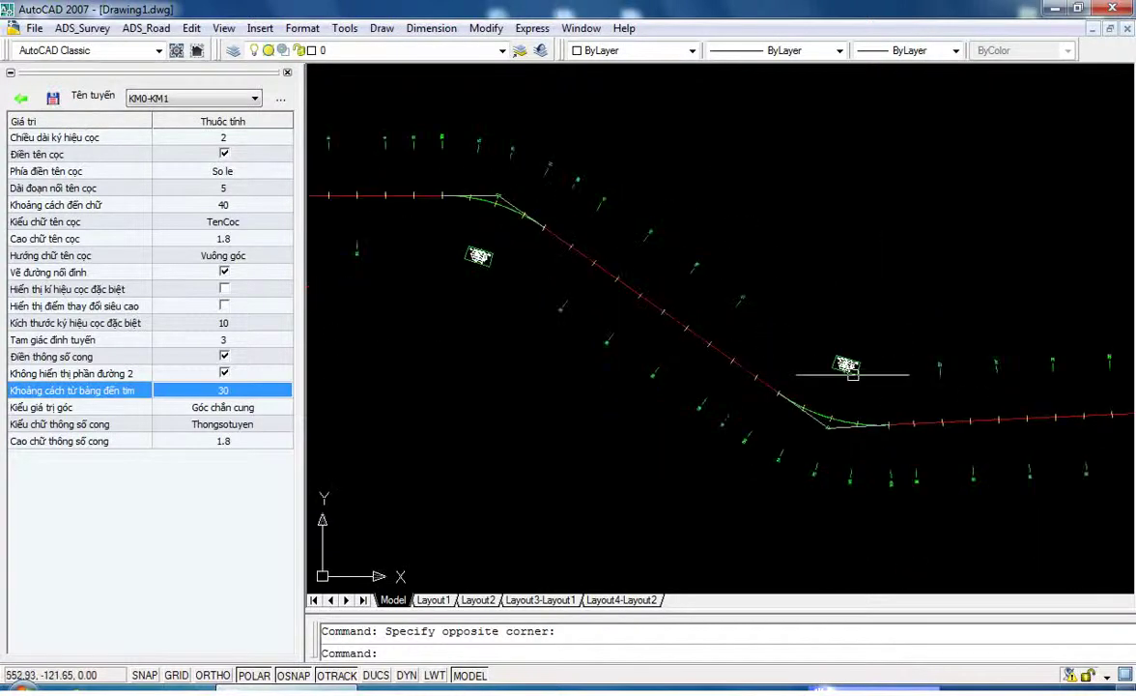
middle_drag(620, 259, 456, 164)
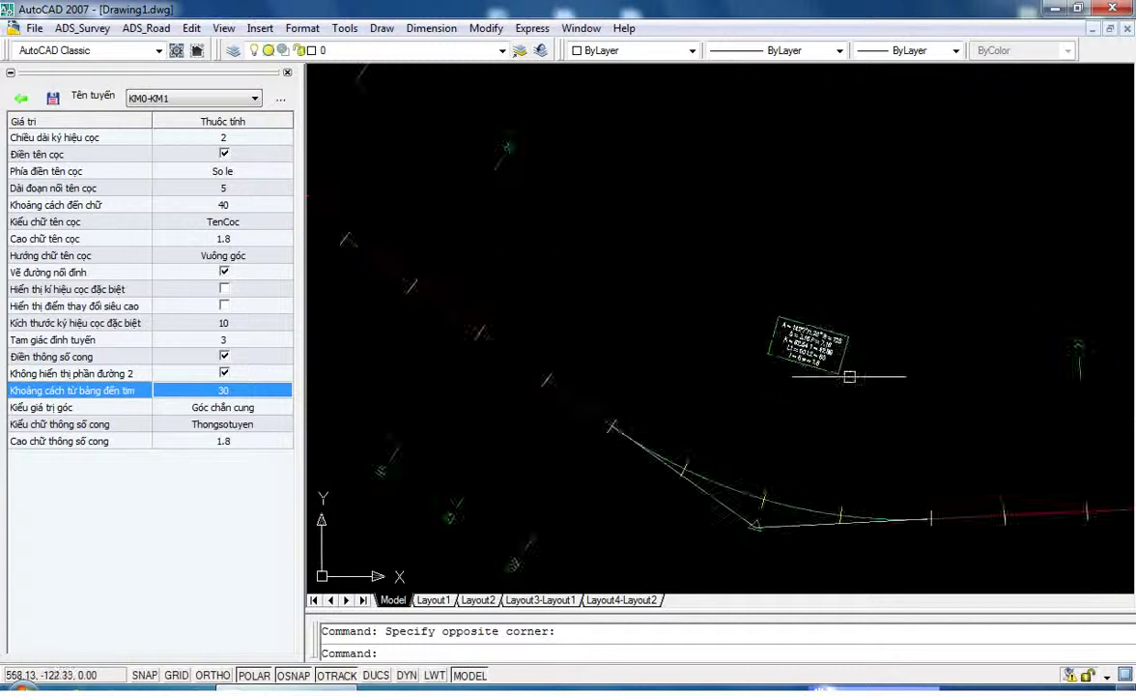
- Draw the natural longitudinal profile to the right of the plan and regenerate with RE
click(23, 103)
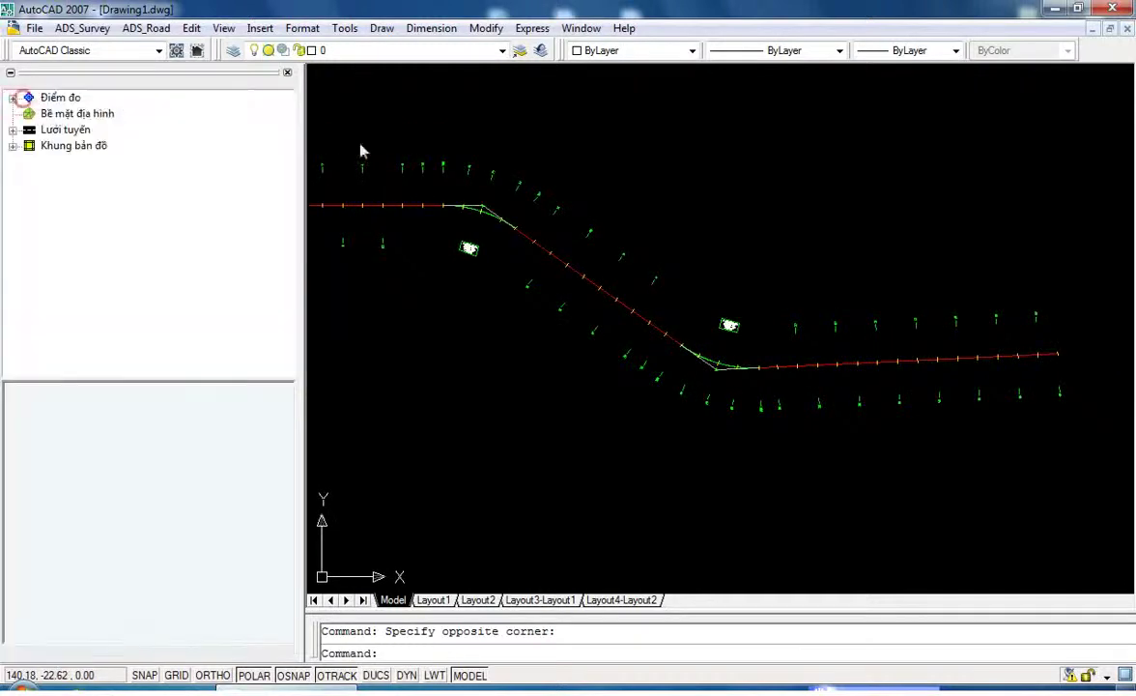
scroll(546, 198, up, 5)
scroll(773, 232, down, 6)
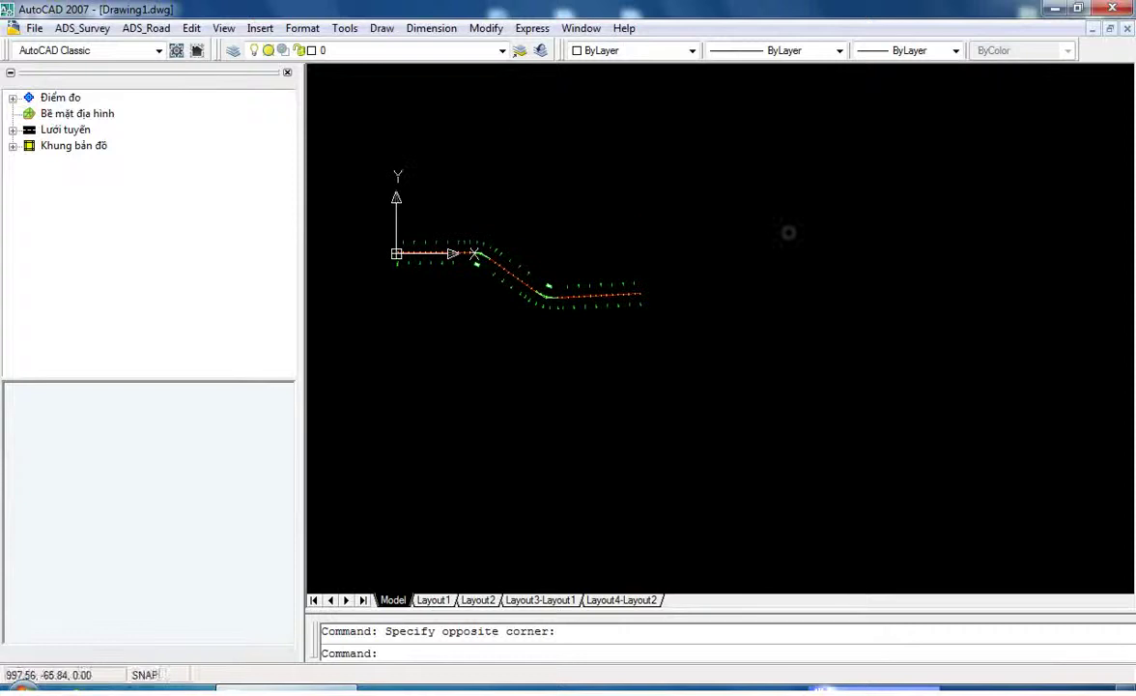
click(146, 28)
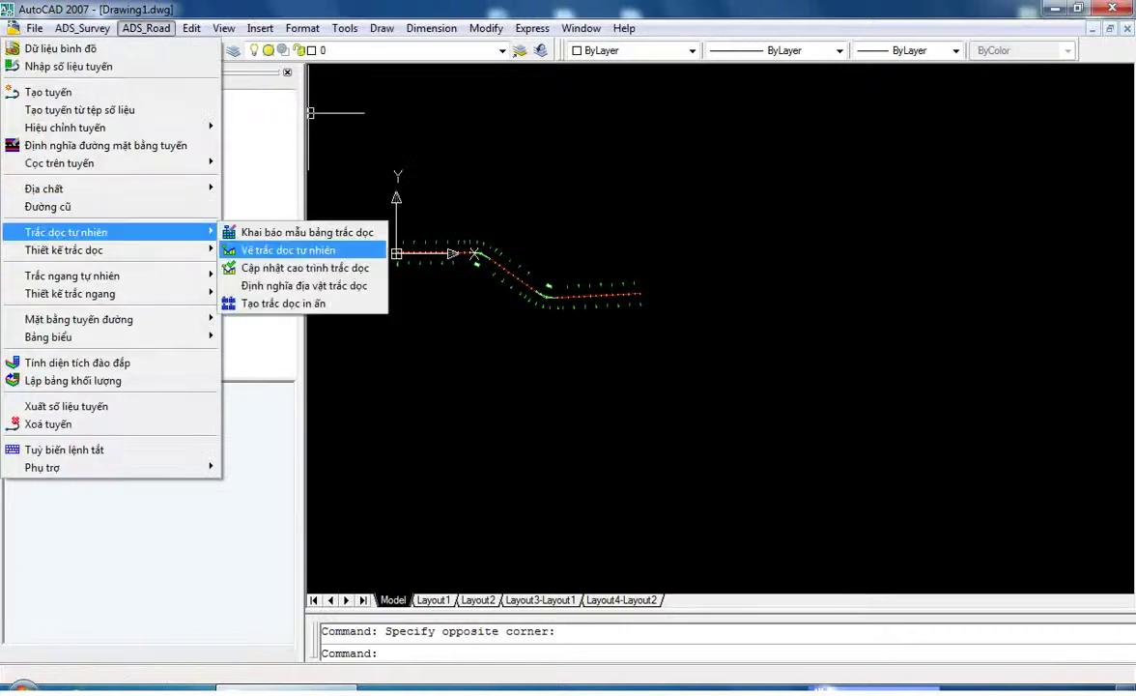
click(288, 249)
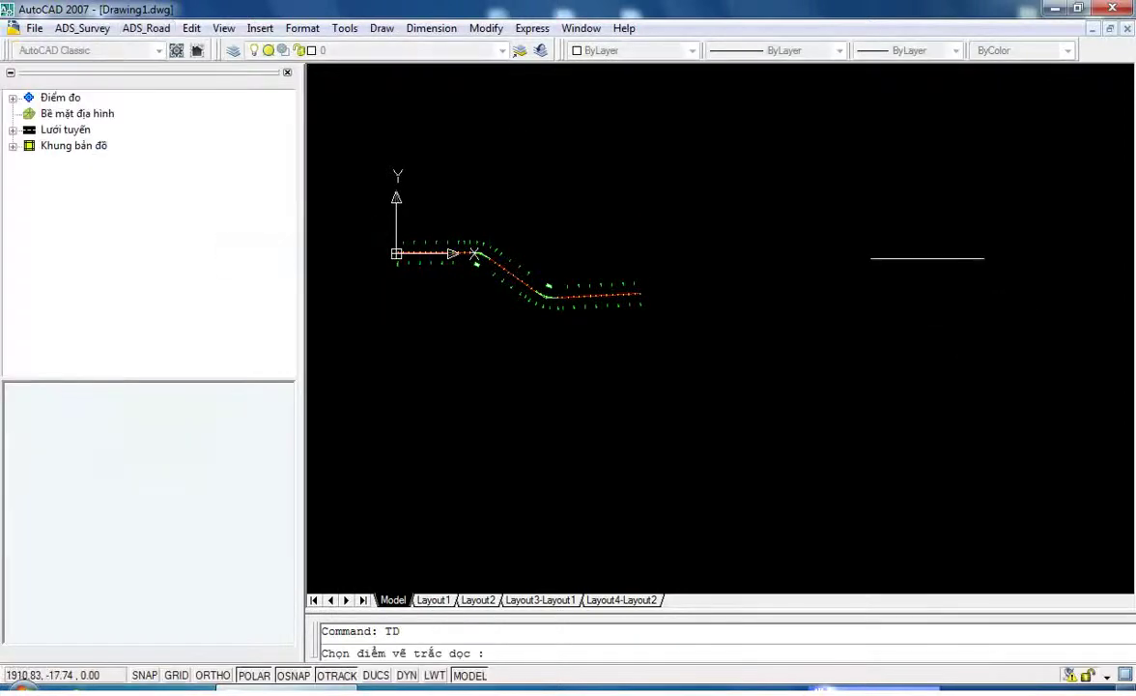
click(893, 242)
text(re)
key(Return)
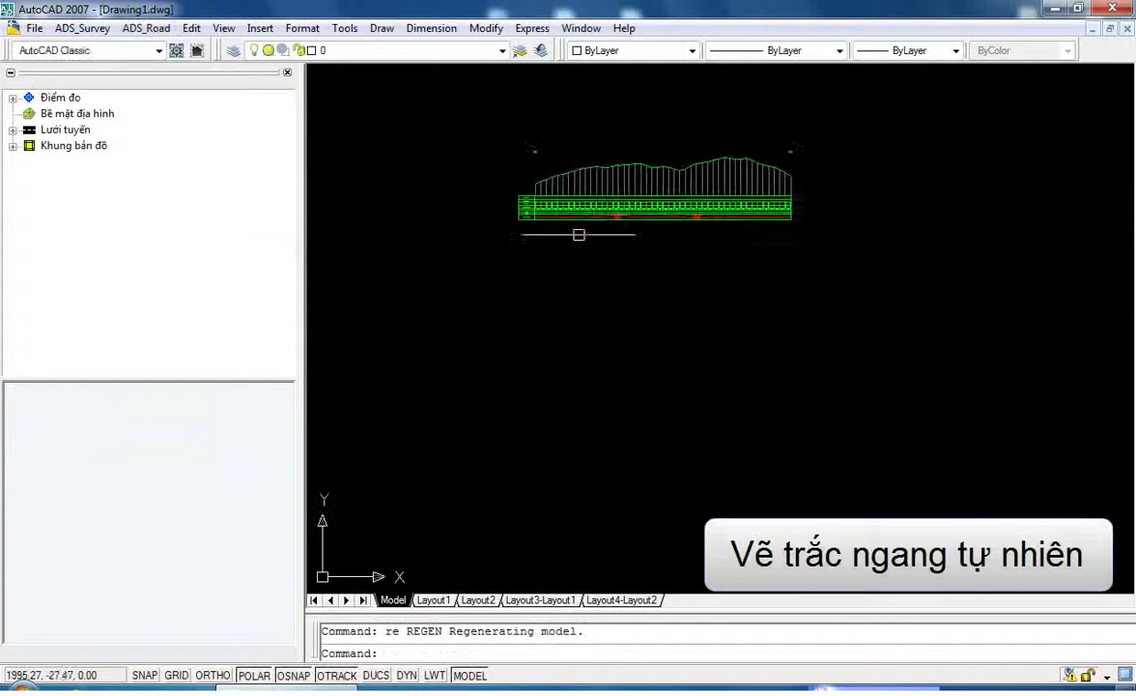
click(146, 28)
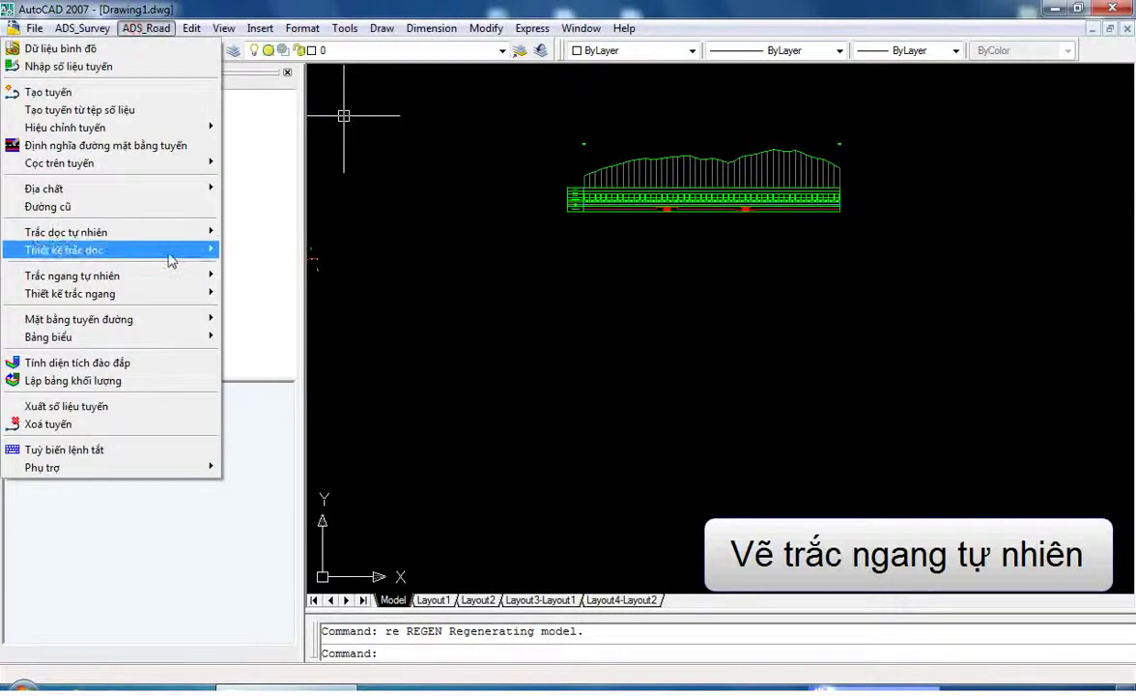
mouse_move(72, 275)
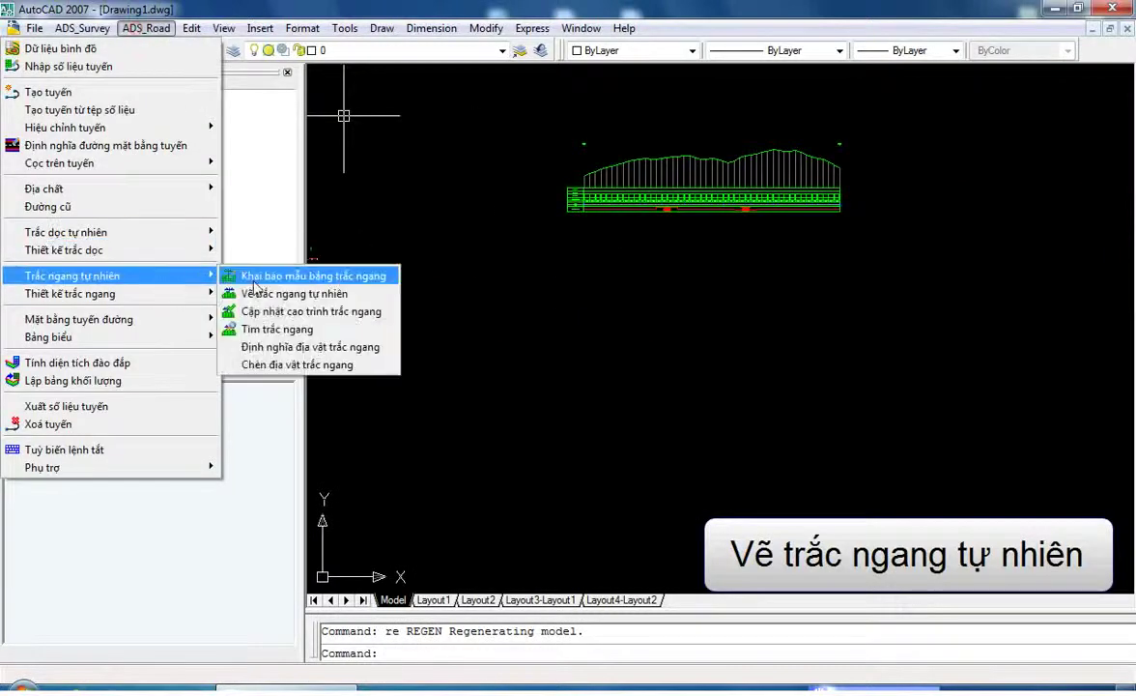
- Draw the natural cross sections in 2×2 groups beneath the longitudinal profile
click(267, 293)
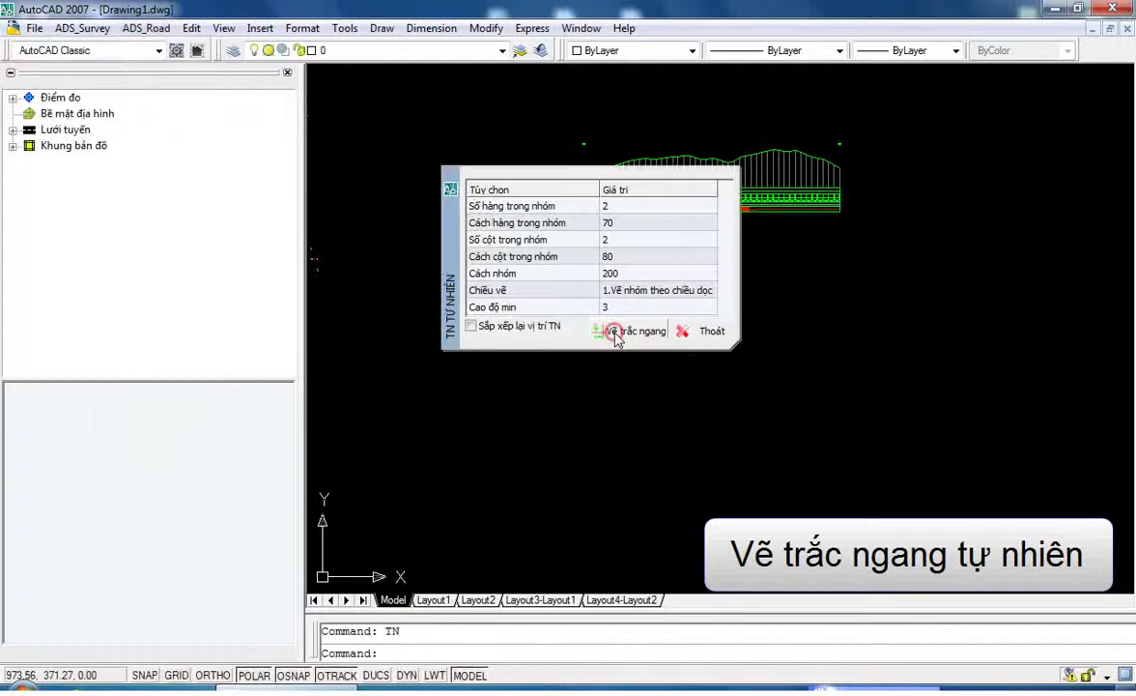
click(611, 321)
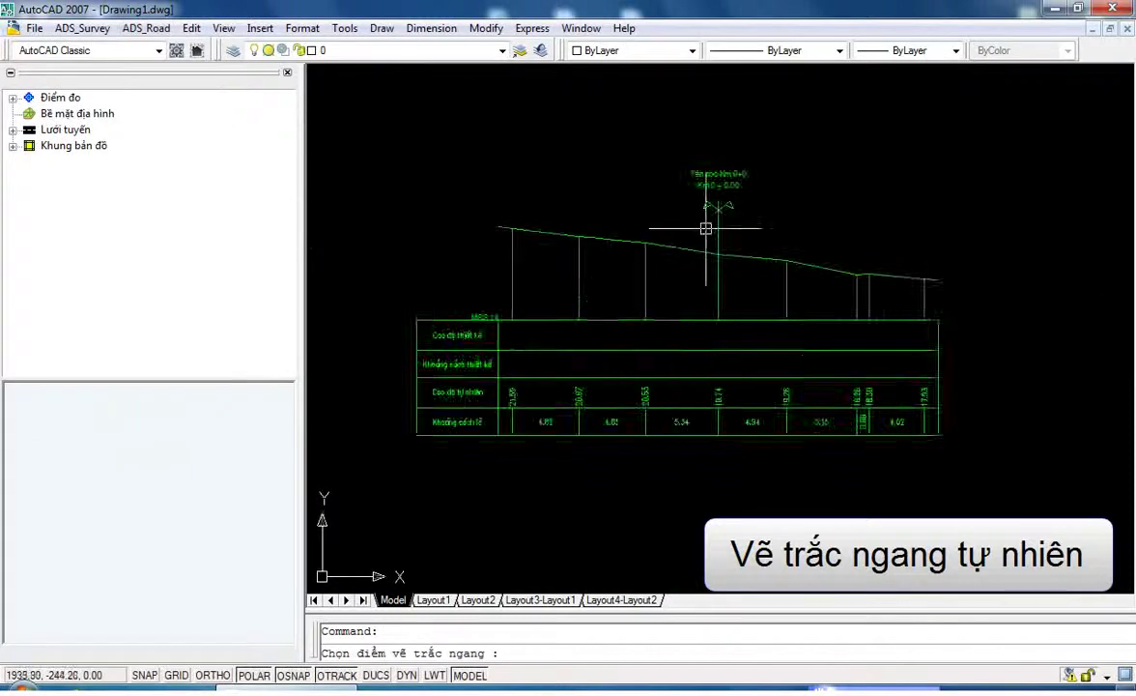
scroll(570, 231, down, 5)
scroll(632, 195, down, 5)
middle_drag(632, 195, 595, 427)
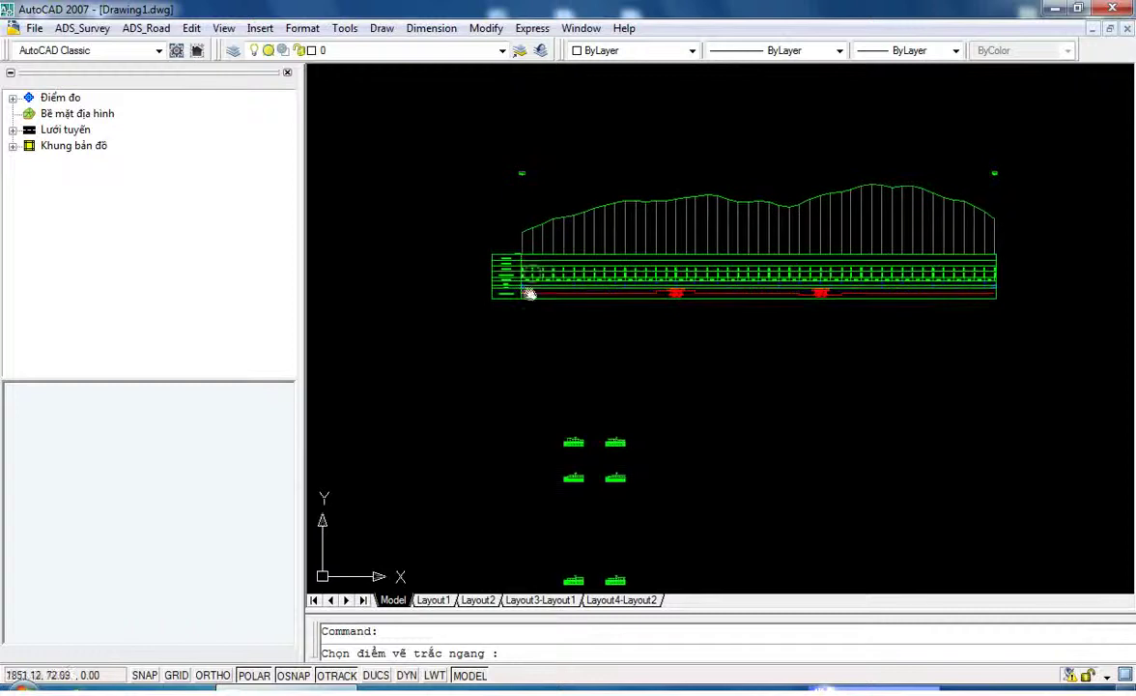
click(146, 28)
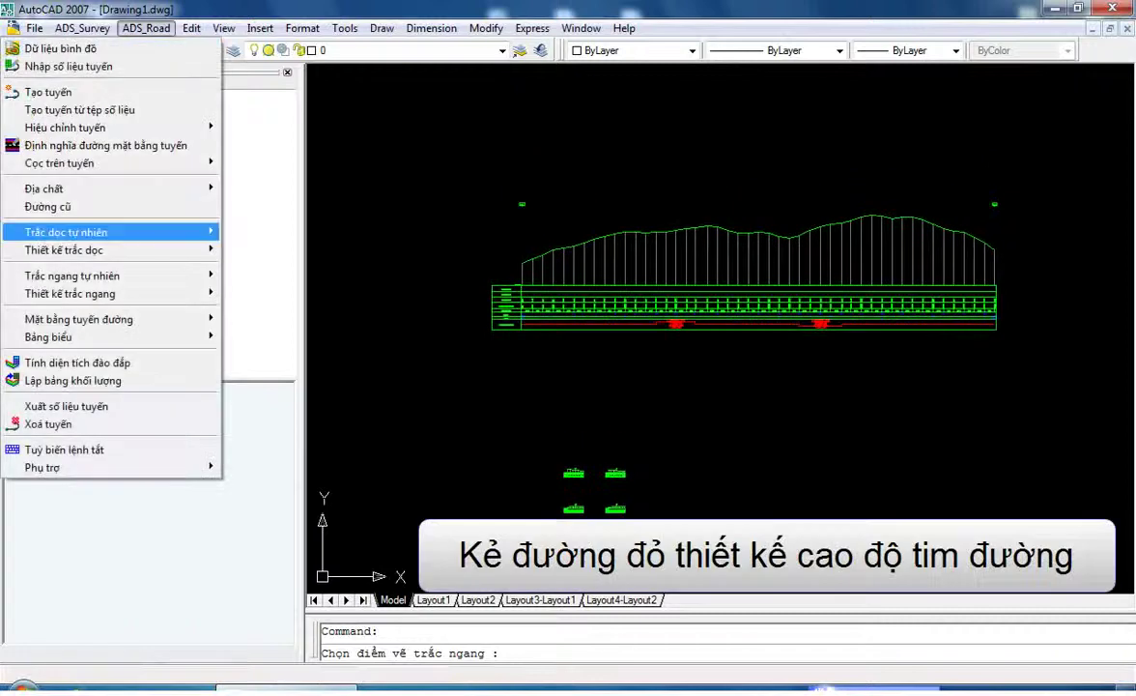
- Start the design grade line at Km 0+0 and pick grade points through stations 15 and 23
mouse_move(64, 250)
click(280, 251)
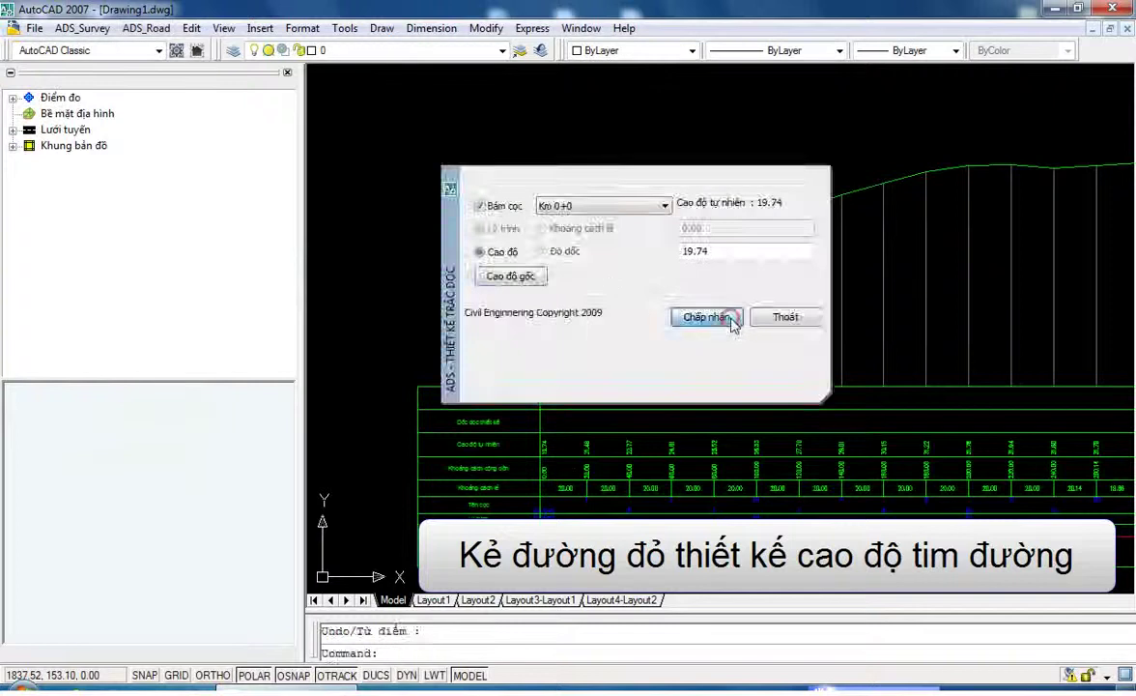
click(736, 323)
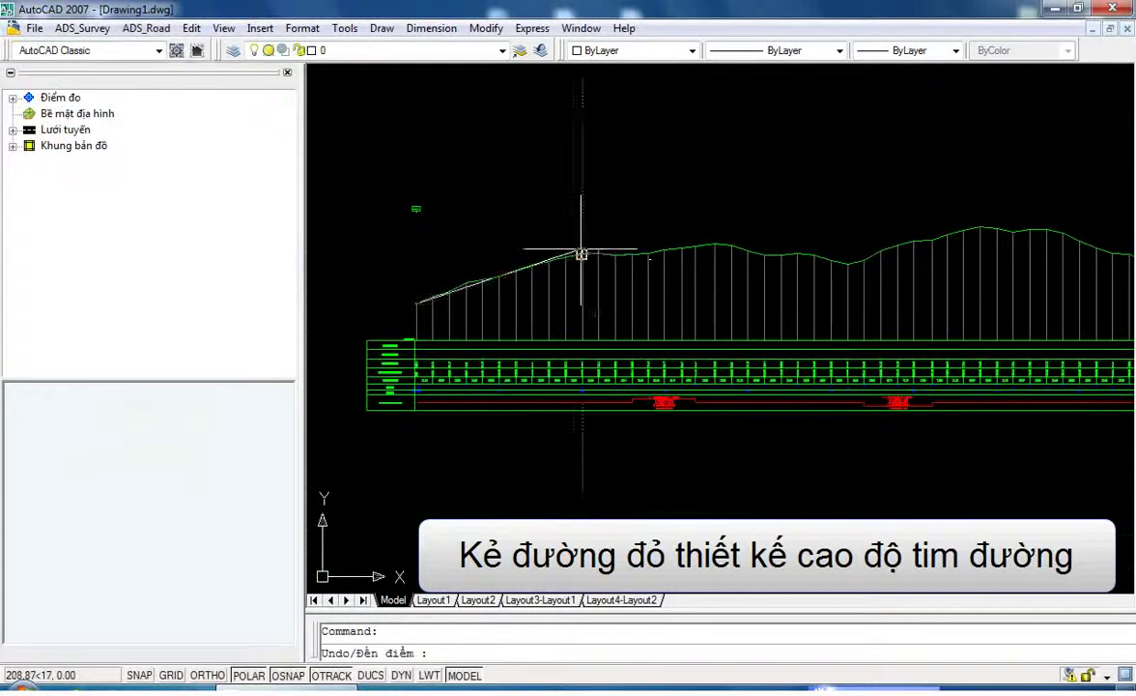
scroll(581, 253, up, 5)
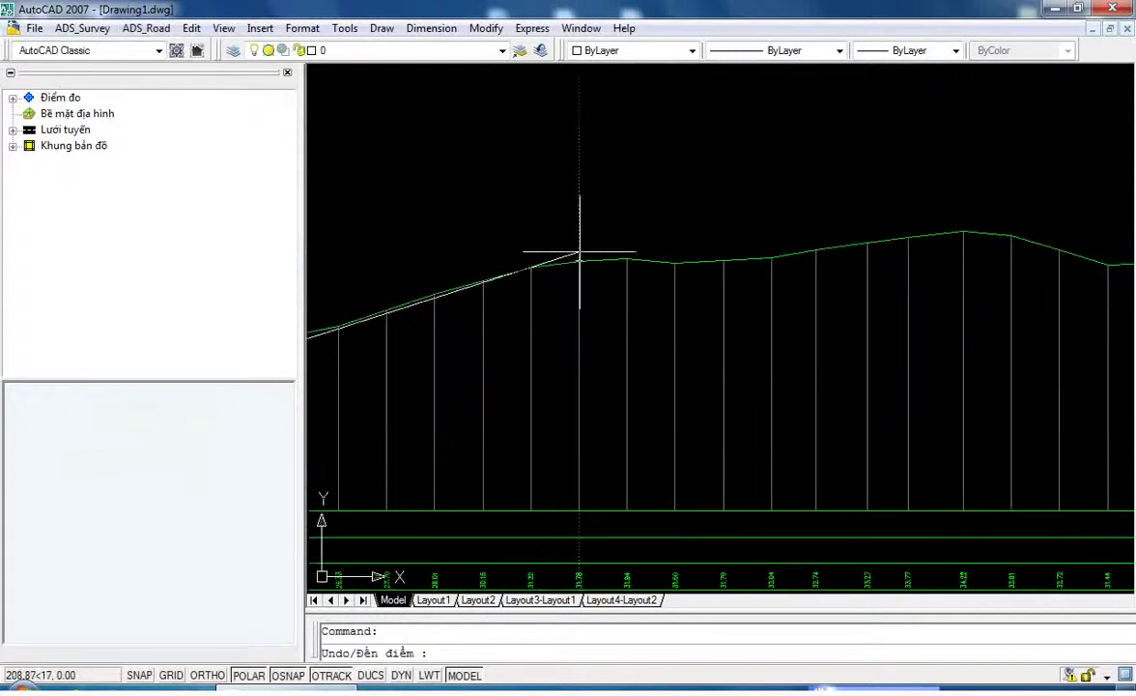
click(577, 256)
click(708, 317)
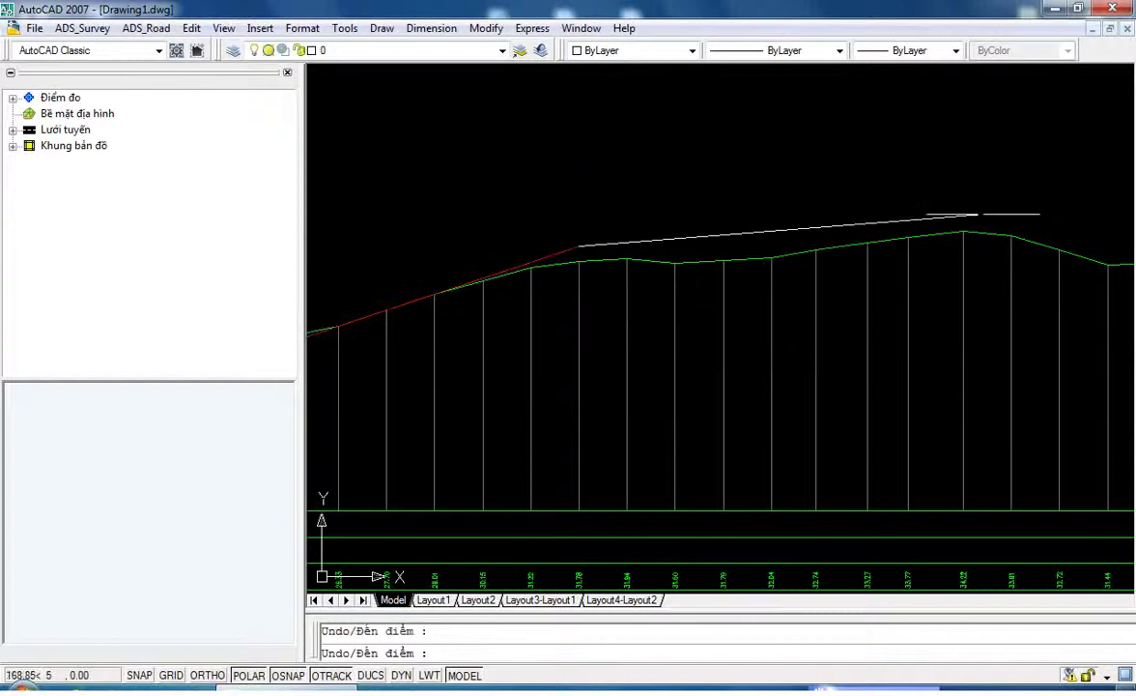
click(963, 231)
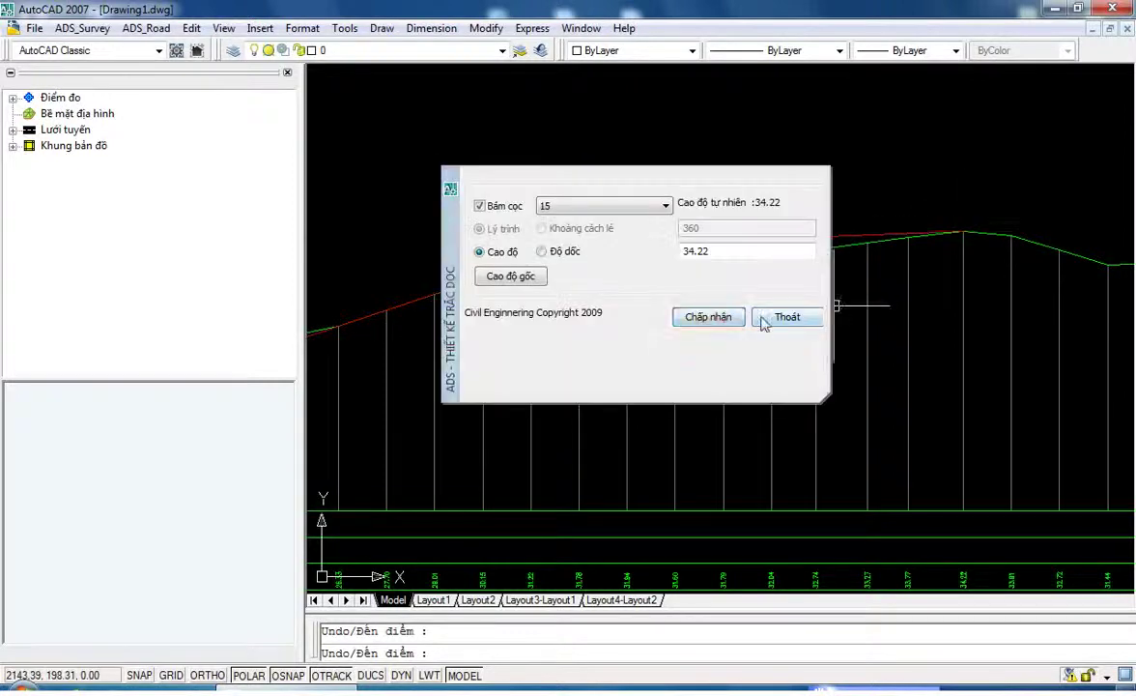
click(686, 315)
middle_drag(1050, 232, 512, 191)
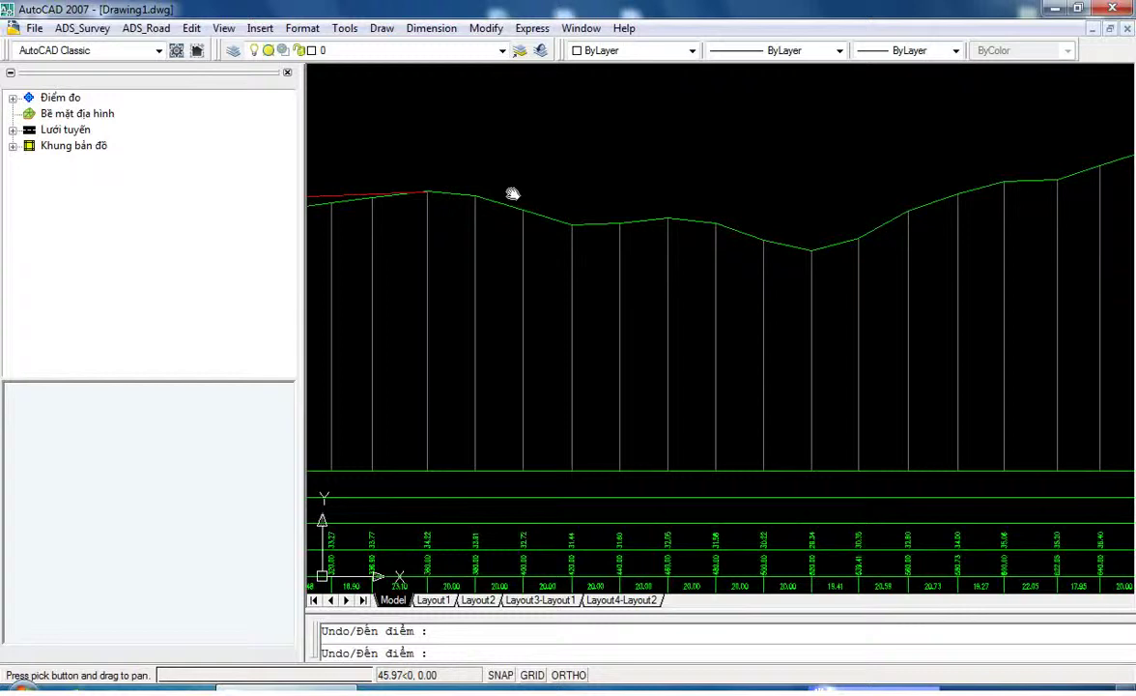
click(808, 247)
click(688, 316)
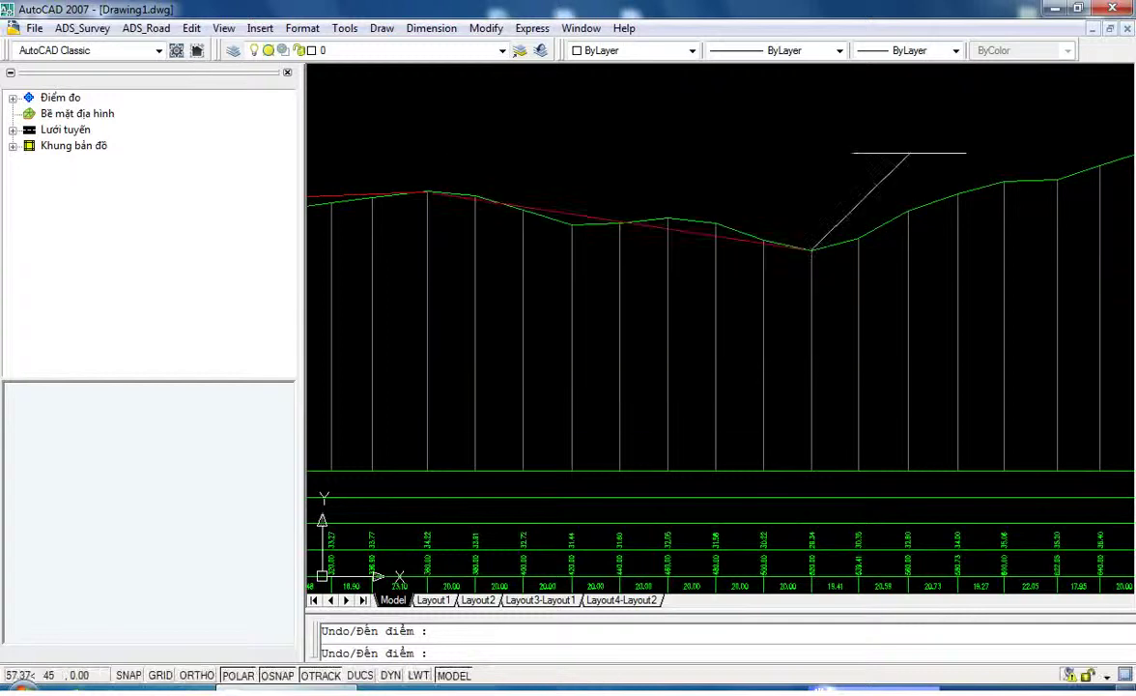
- Extend the grade line through station 27 at 38.32 to the profile end at 24.99
middle_drag(900, 157, 508, 203)
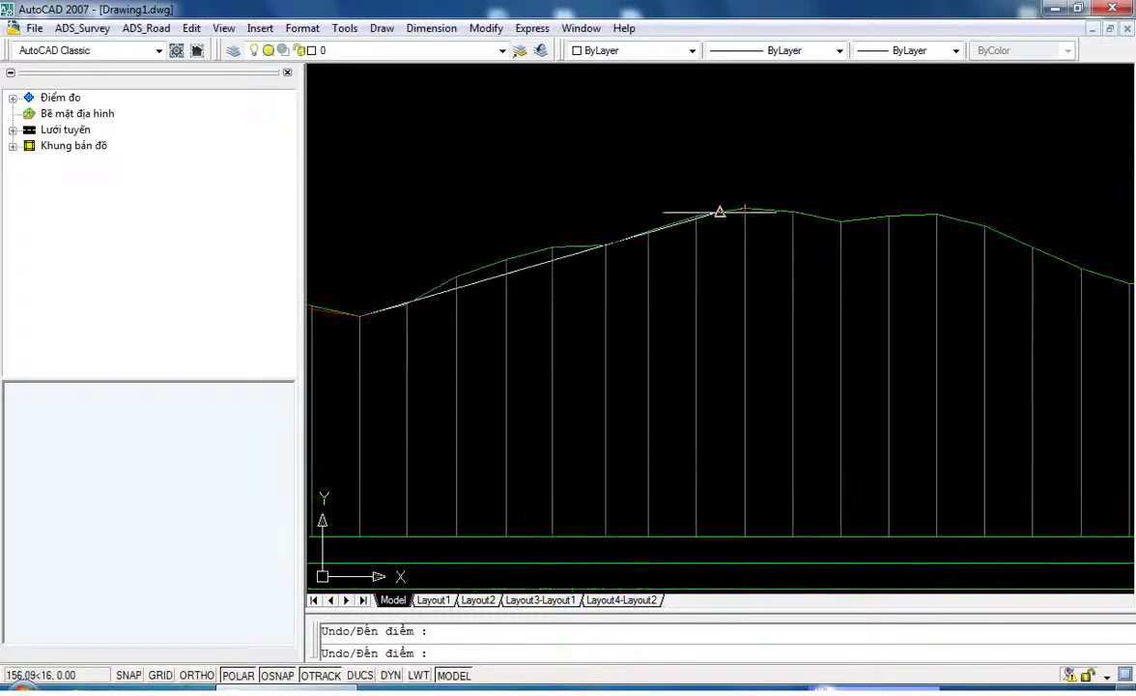
click(692, 213)
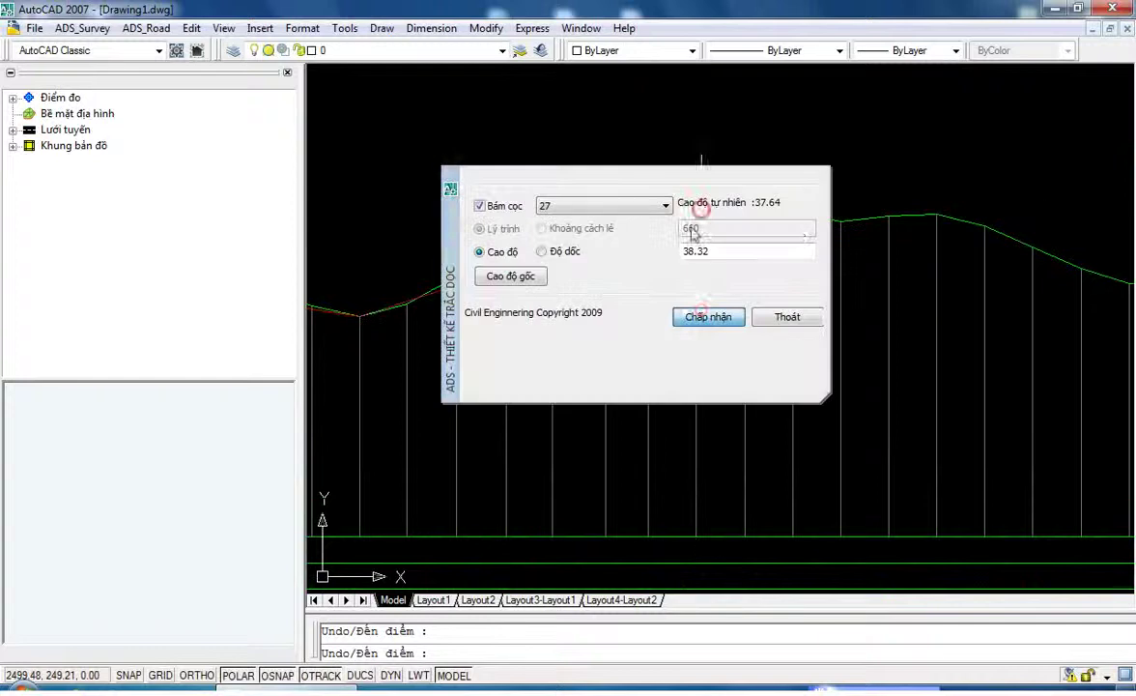
click(703, 316)
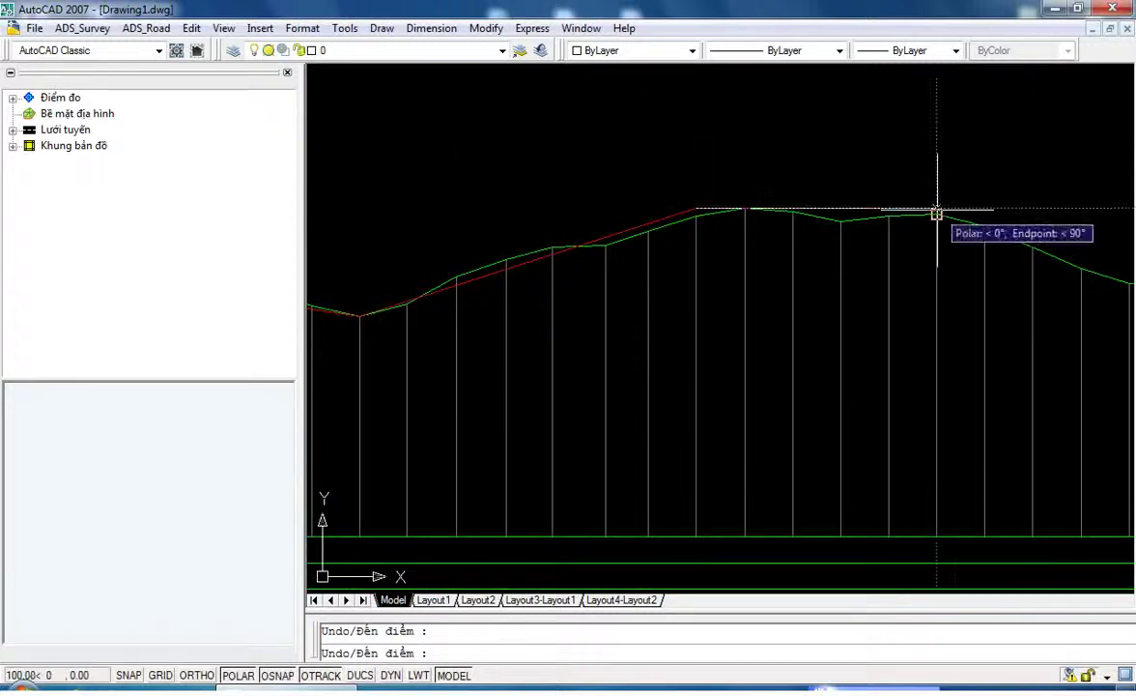
click(936, 213)
key(Return)
middle_drag(1025, 317, 563, 258)
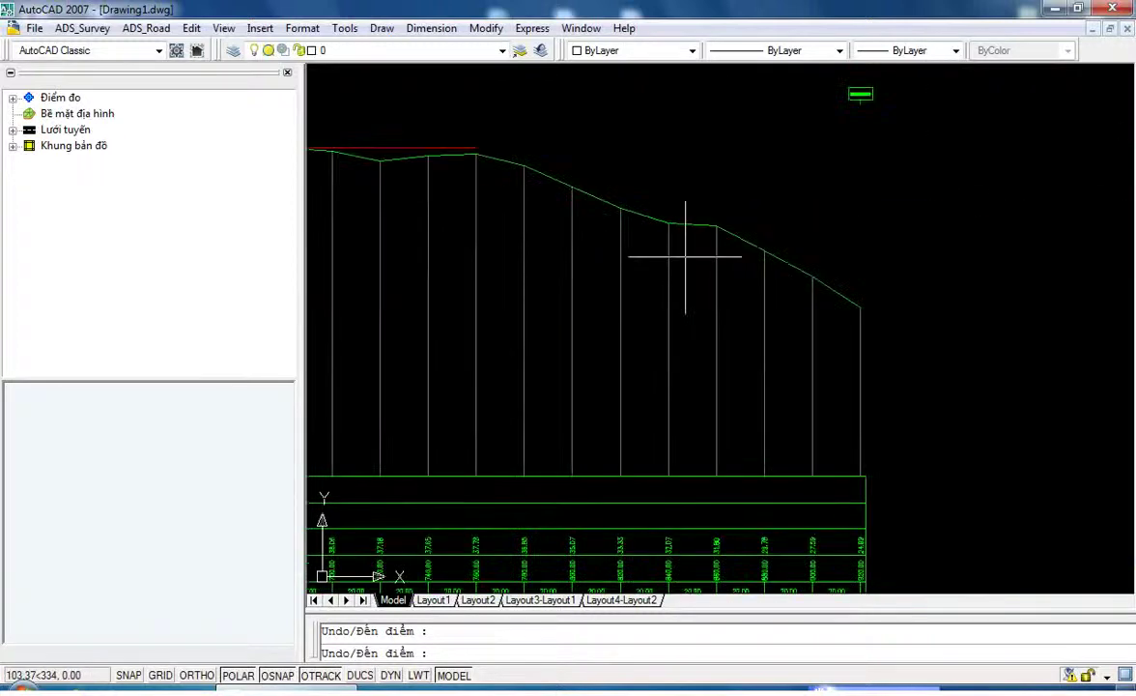
click(861, 307)
click(706, 320)
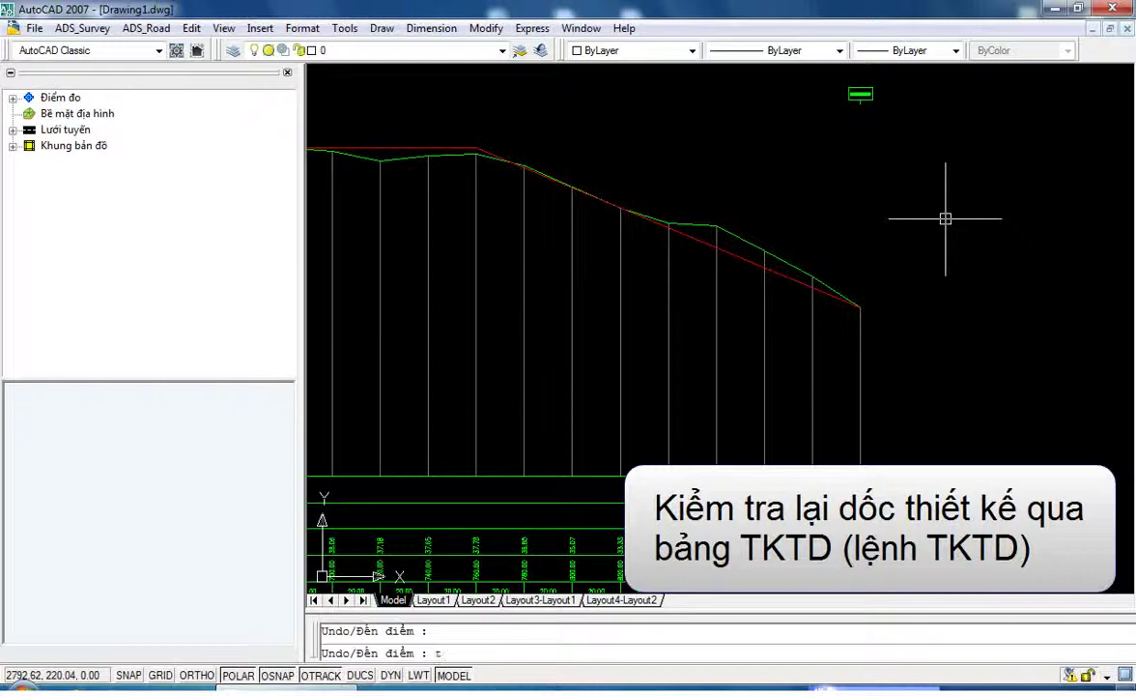
- Bring up the TKTD slope table, widen the Độ dốc column and select the 8.33 segment
key(Return)
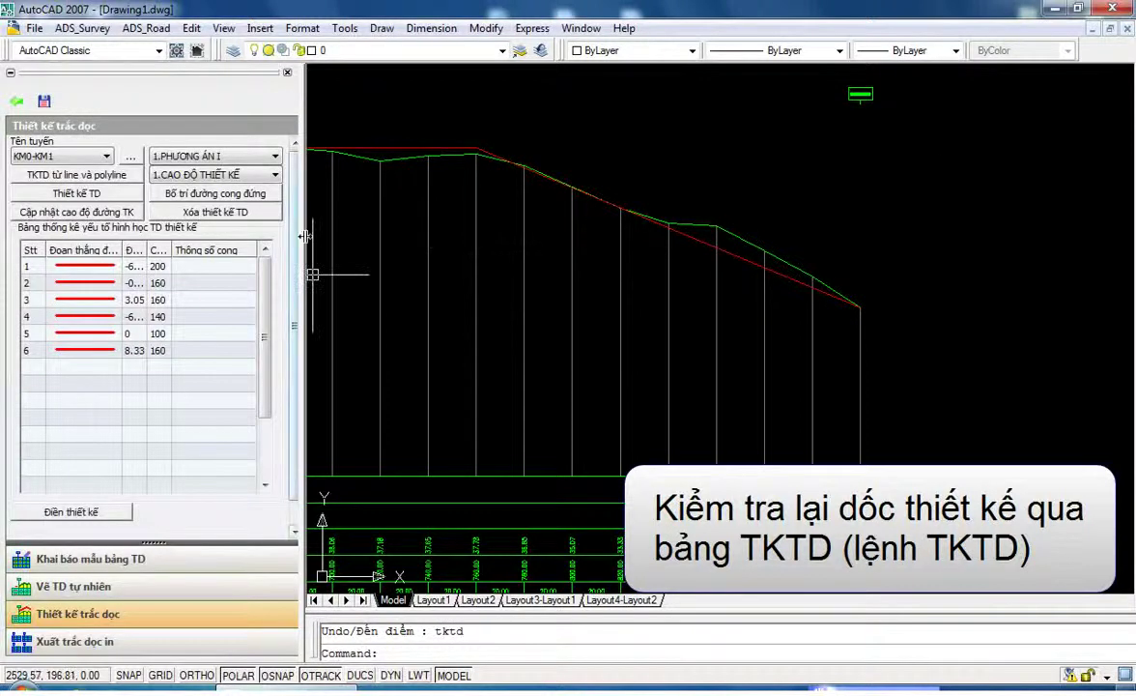
drag(146, 247, 176, 249)
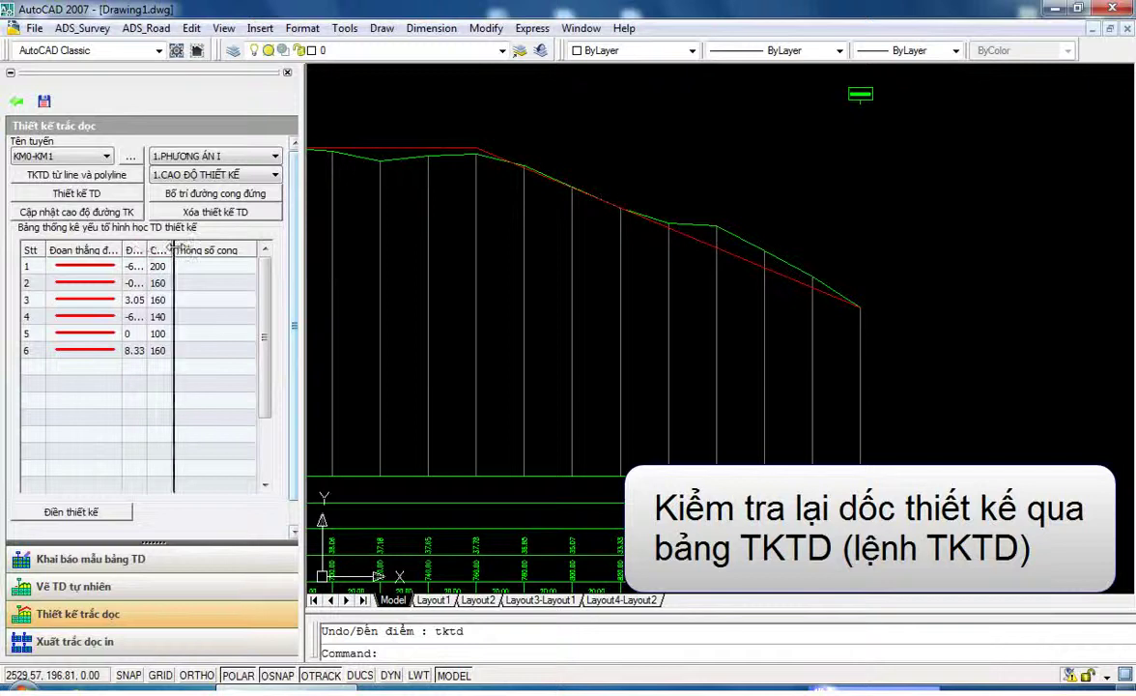
click(149, 353)
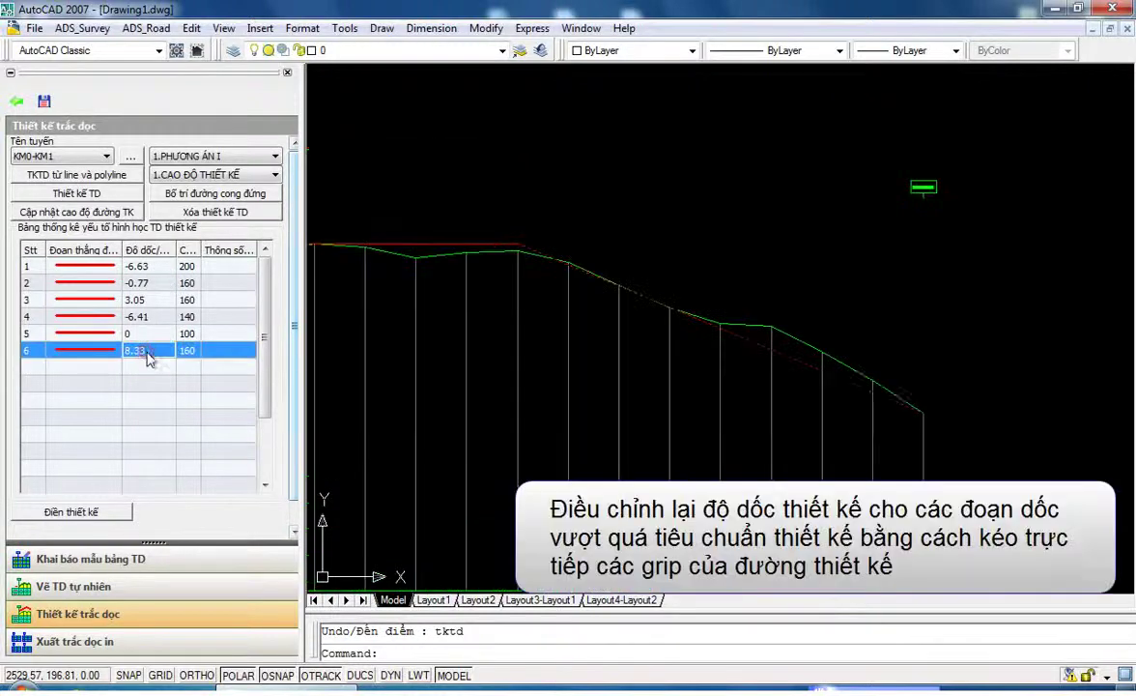
- Drag the design grade line's end point upward until the last slope reads 6.76
click(677, 214)
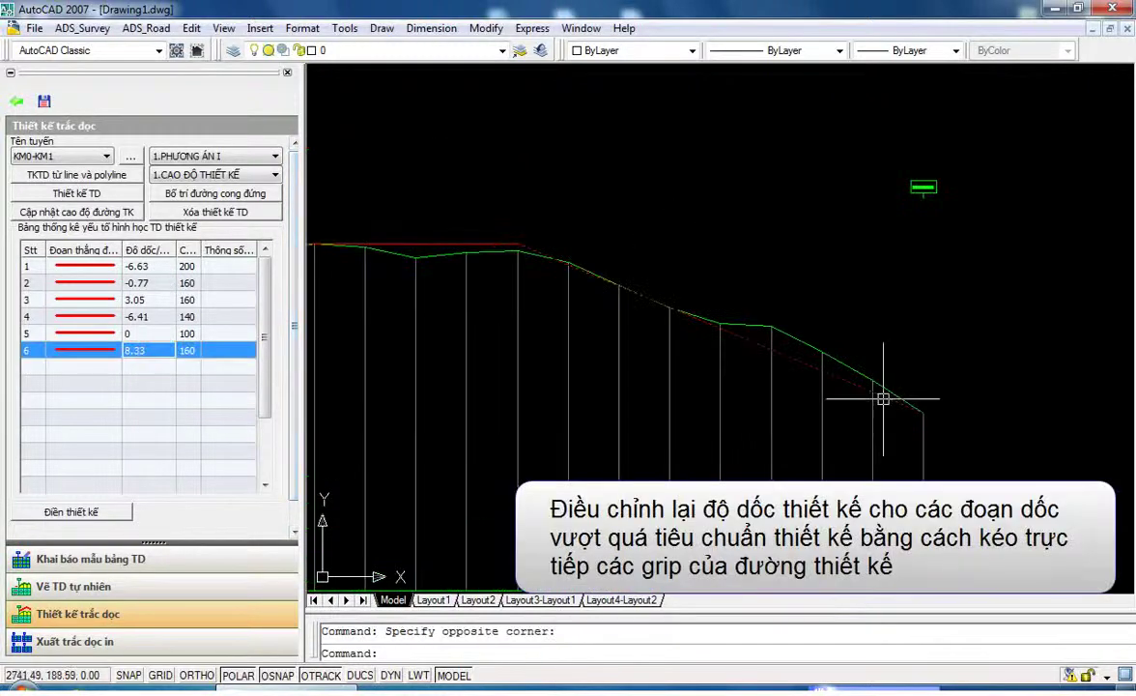
click(916, 414)
click(923, 413)
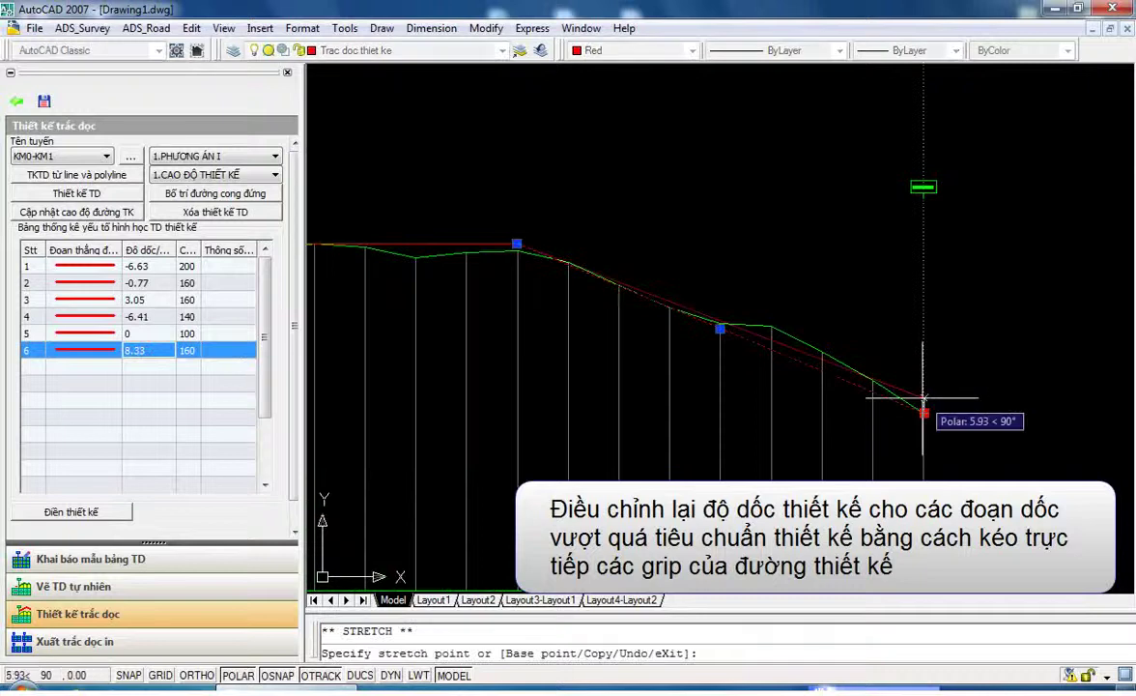
click(924, 393)
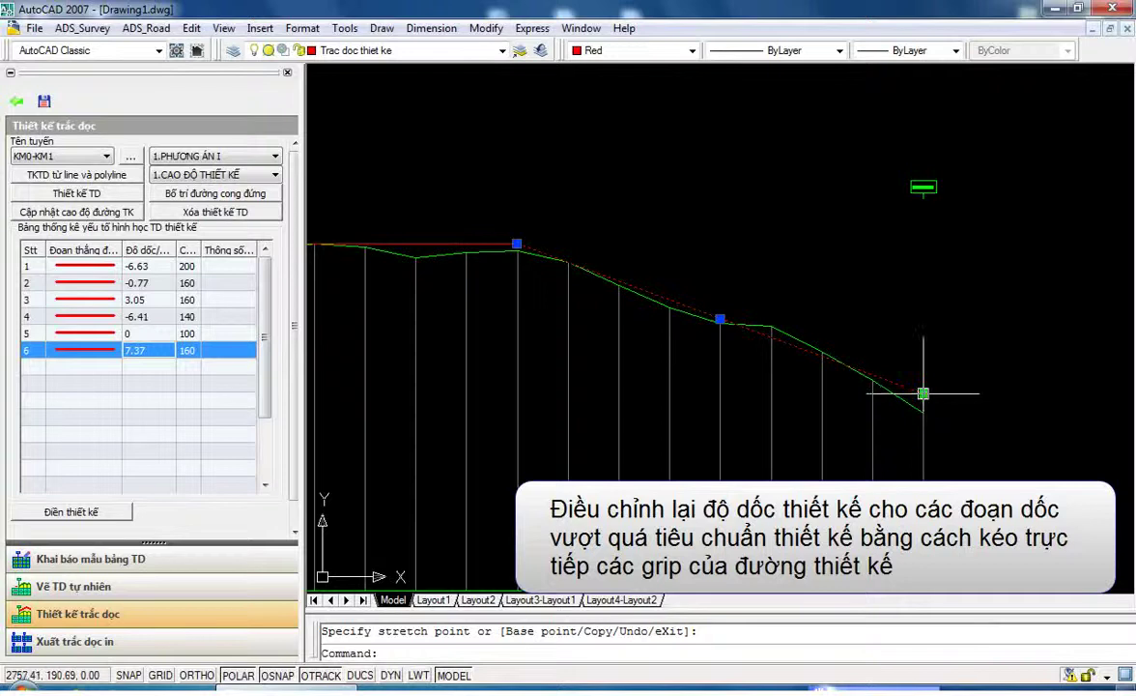
click(925, 393)
click(923, 380)
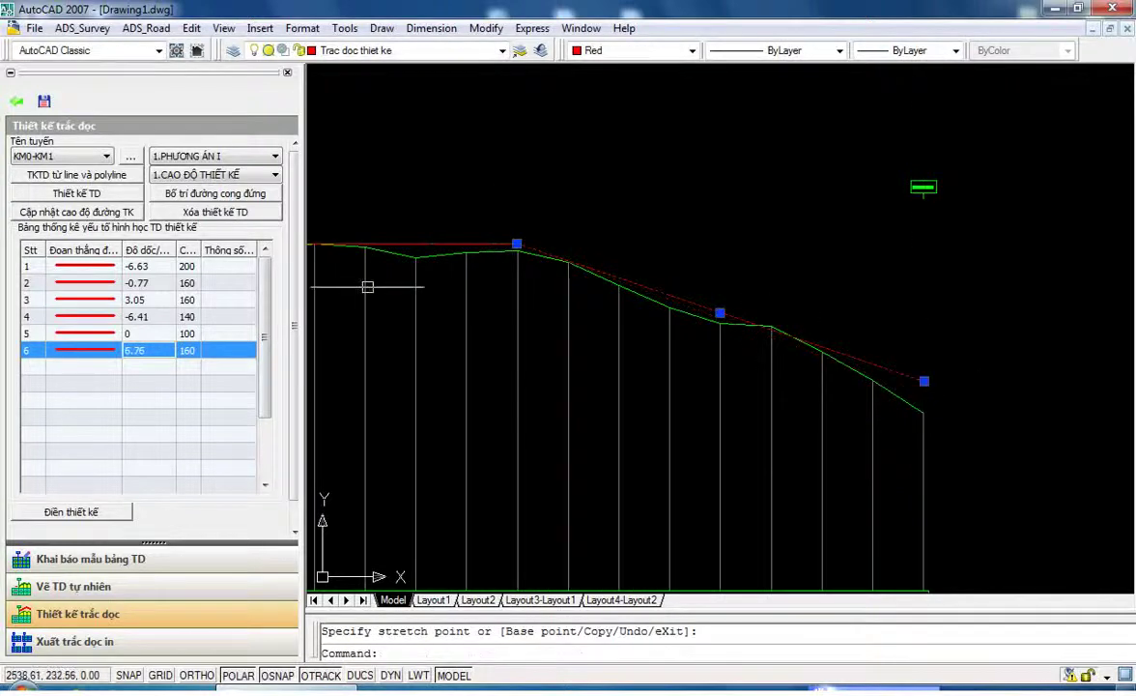
scroll(368, 287, down, 5)
scroll(617, 244, up, 4)
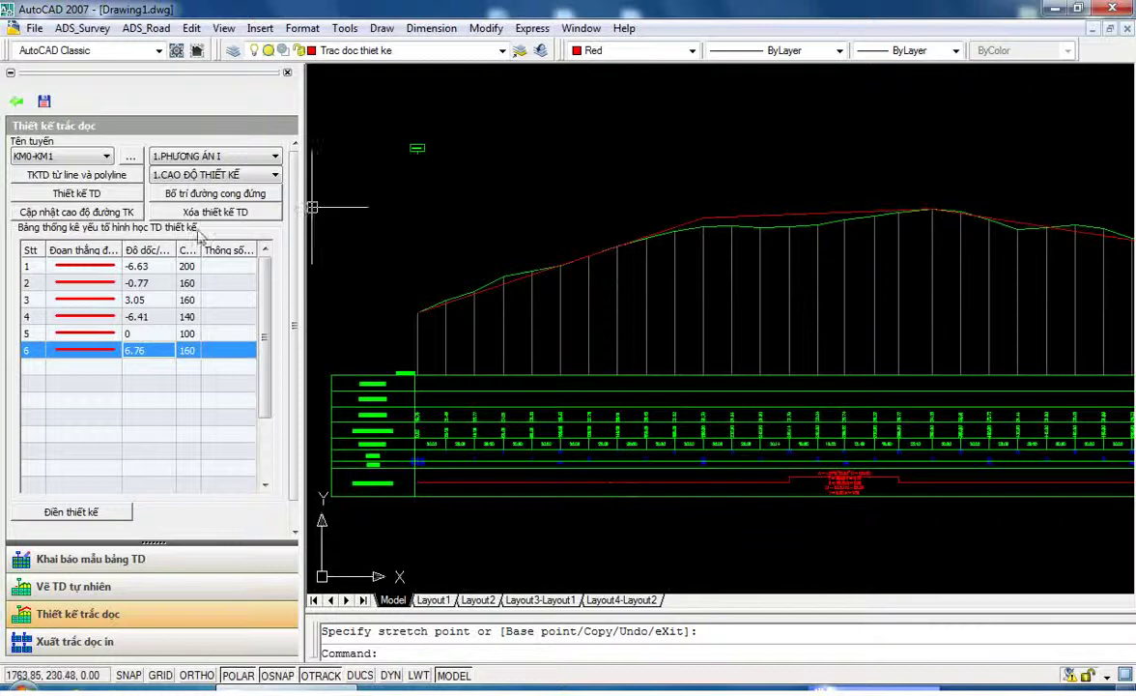
click(141, 266)
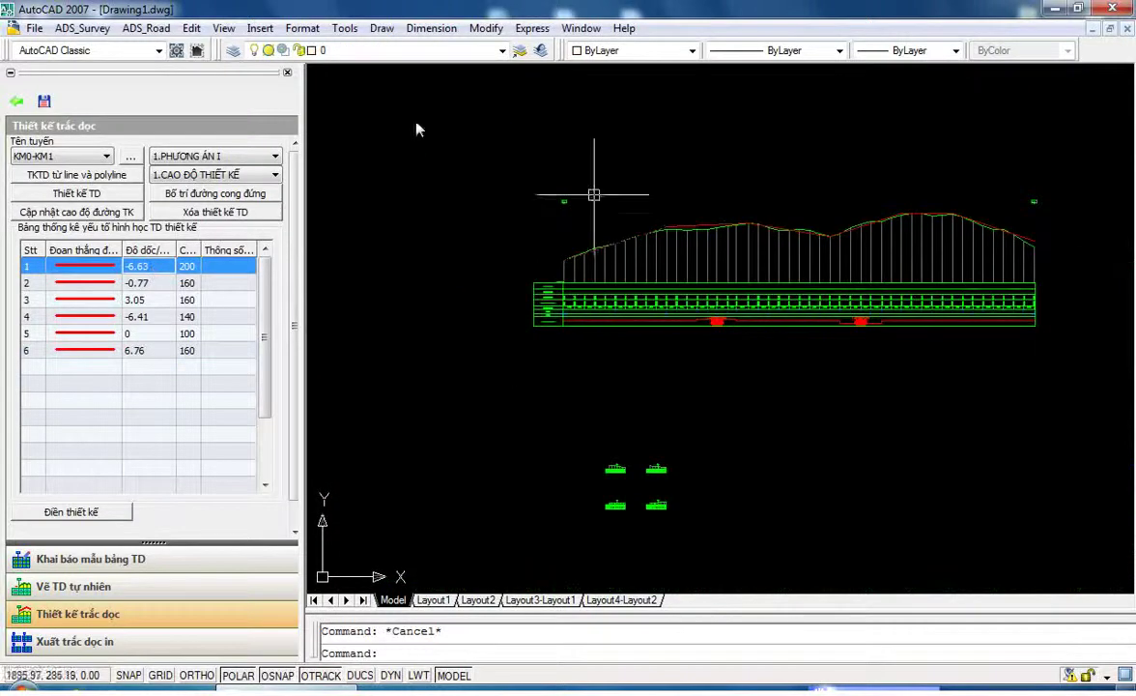
- Add a 1500 m radius circular vertical curve at the first grade break
click(146, 28)
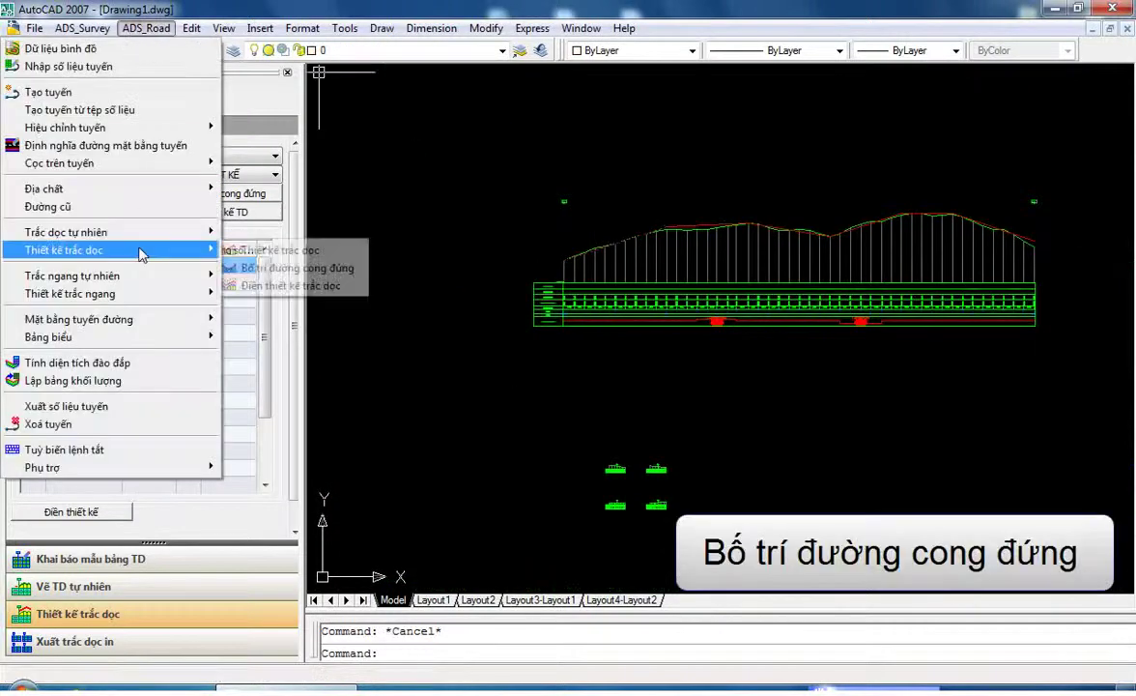
click(280, 269)
scroll(667, 229, up, 6)
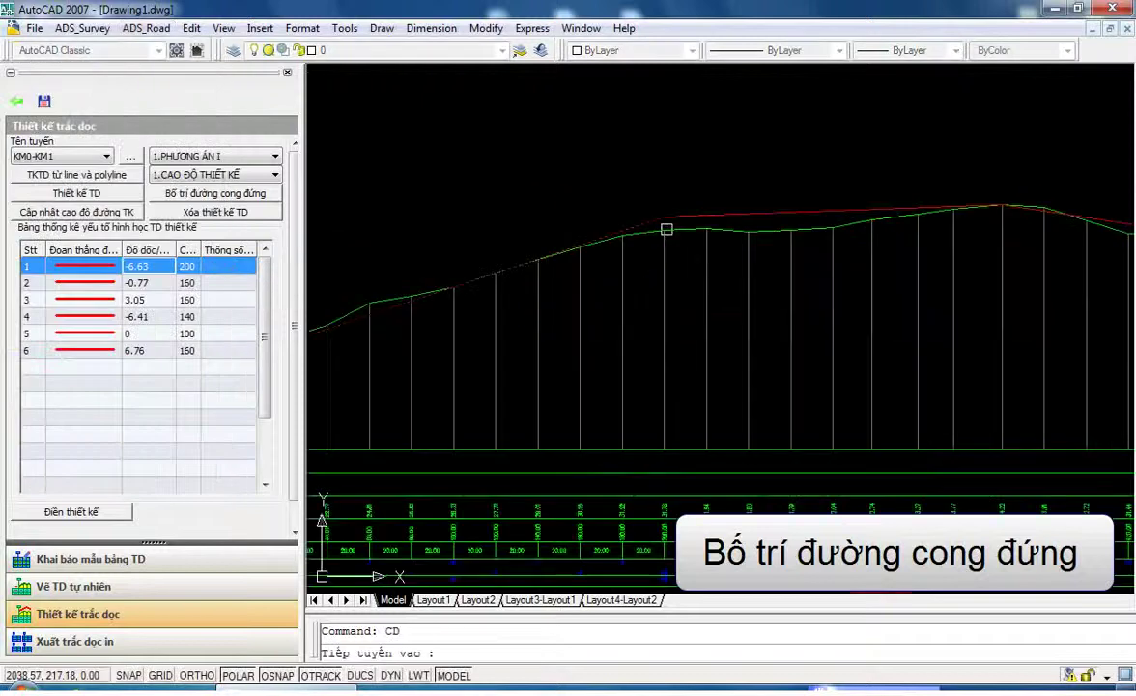
click(689, 215)
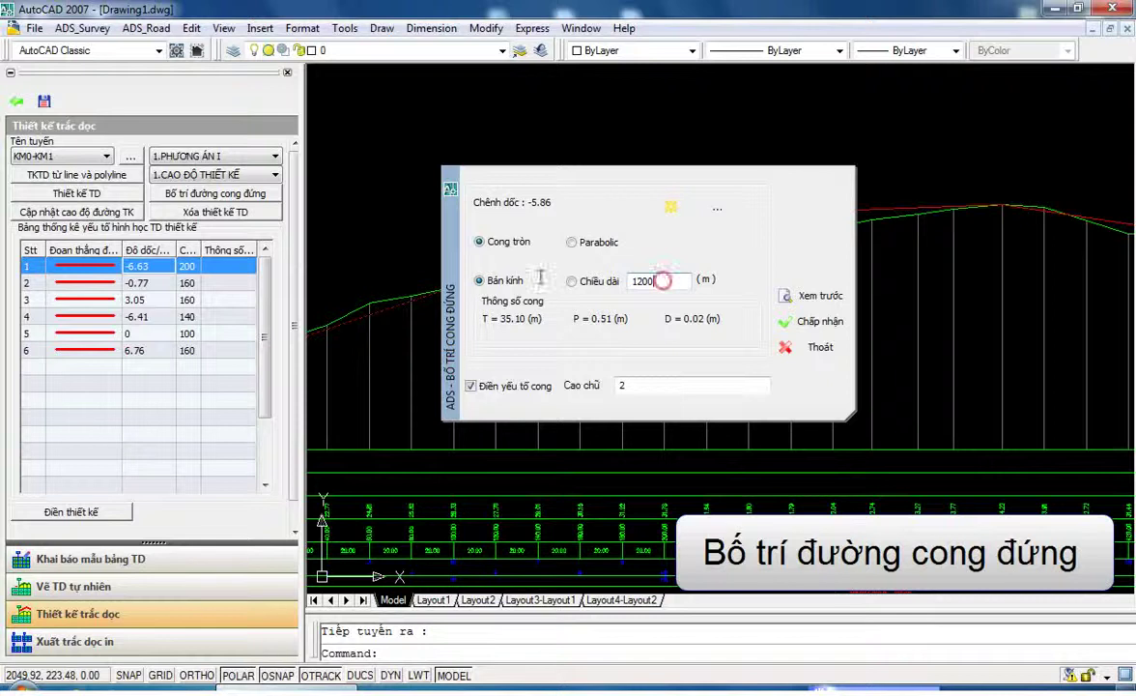
text(15)
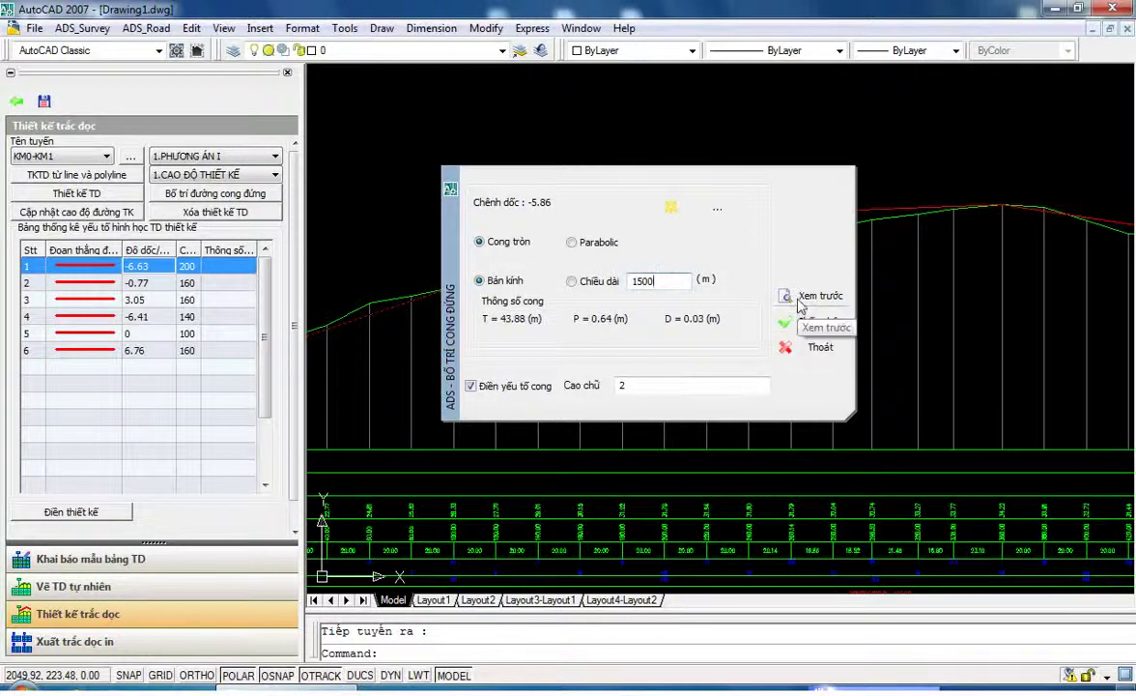
click(800, 307)
key(Return)
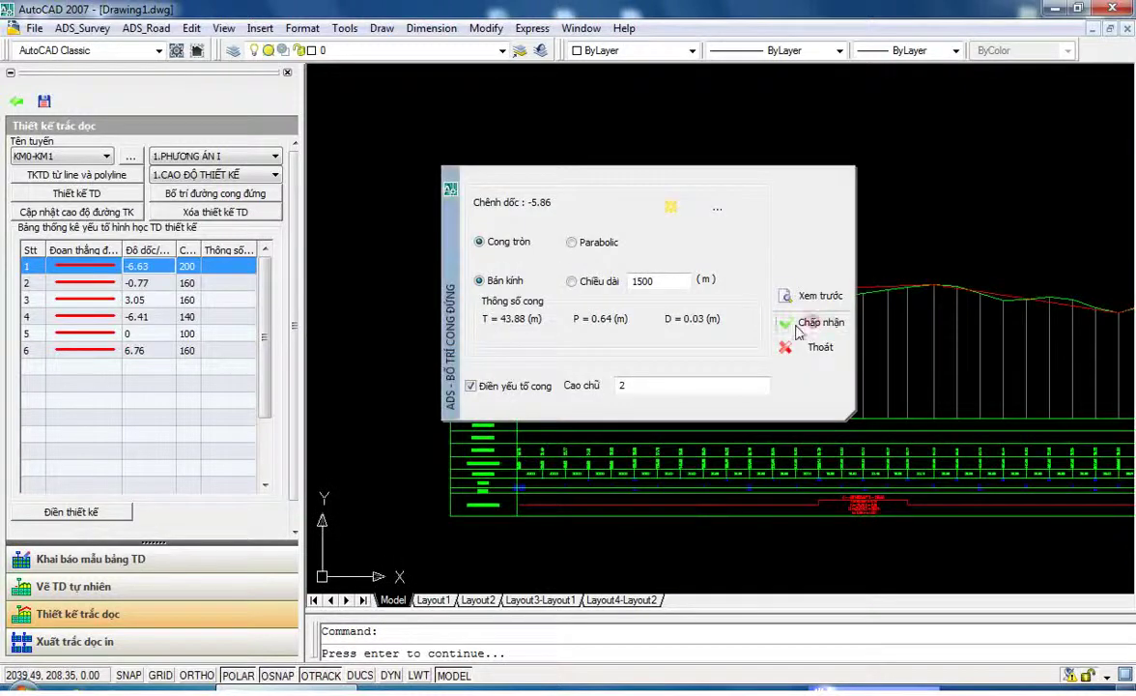
click(815, 325)
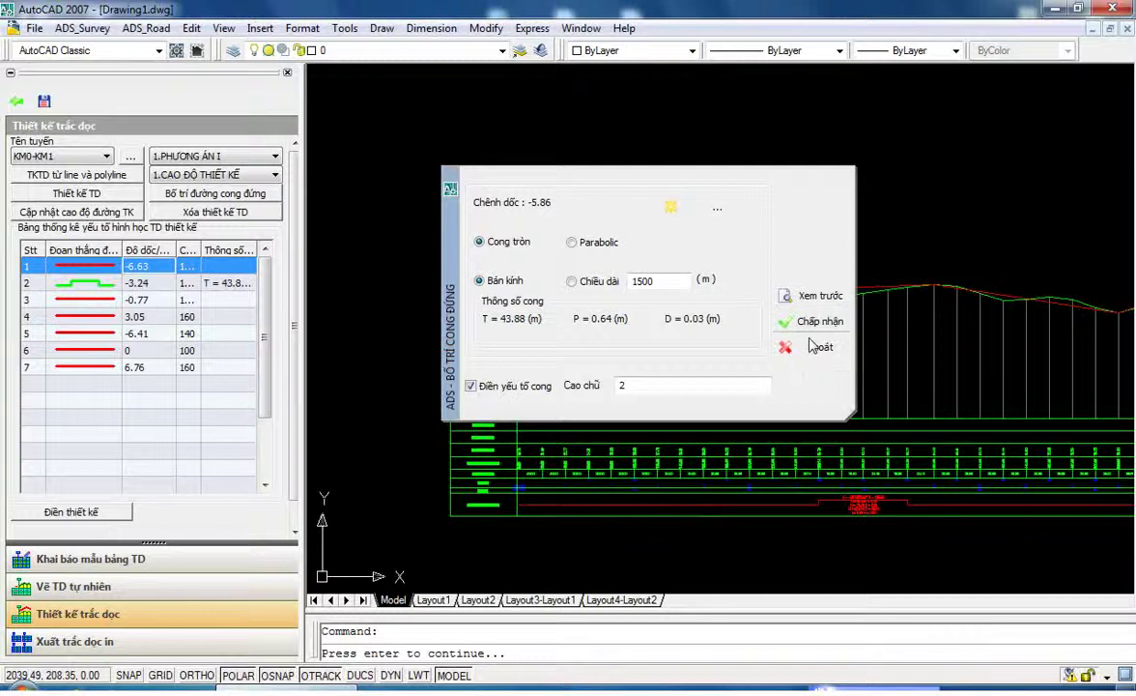
- Place a second vertical curve between the next pair of grade tangents
click(720, 208)
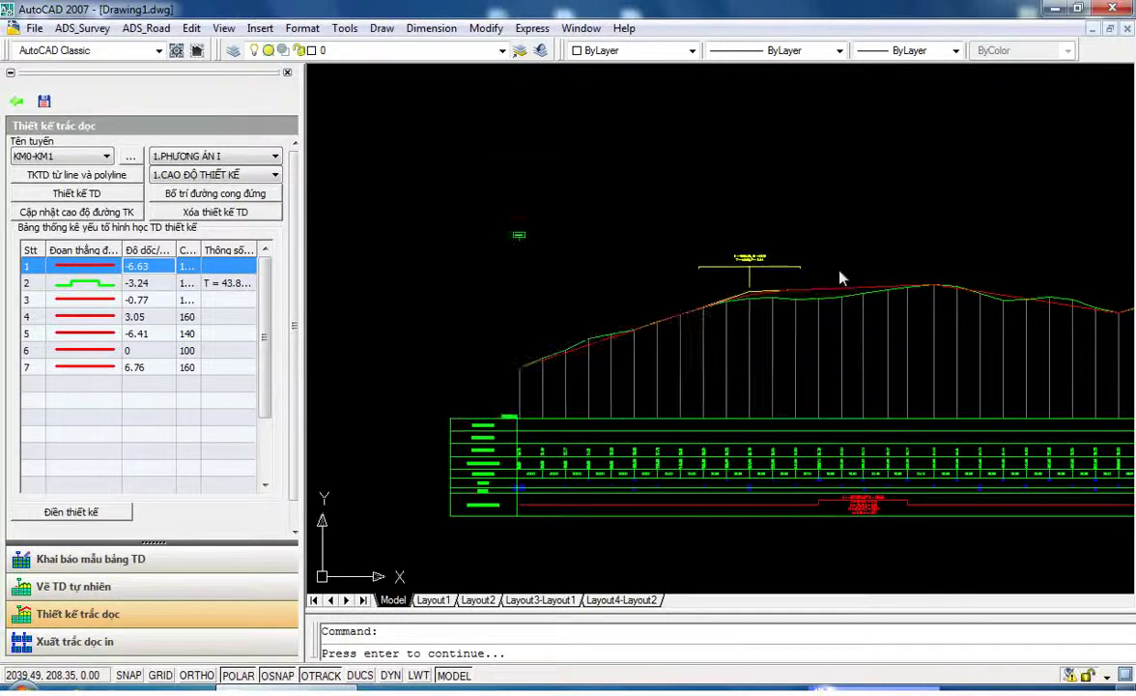
click(722, 295)
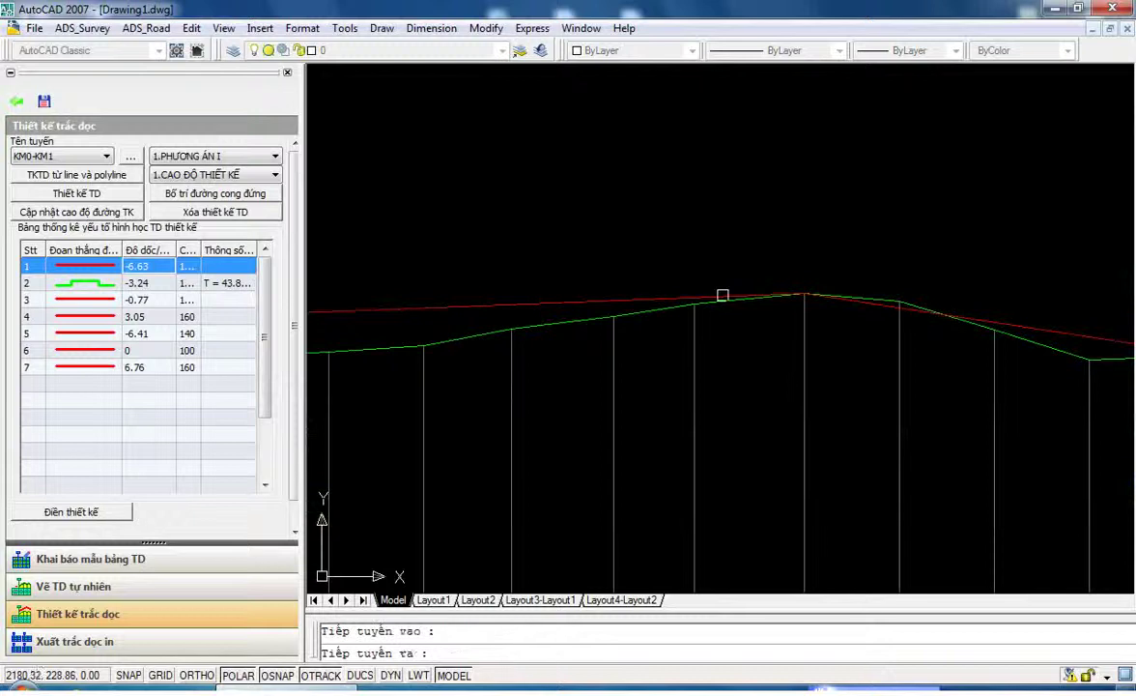
click(1006, 328)
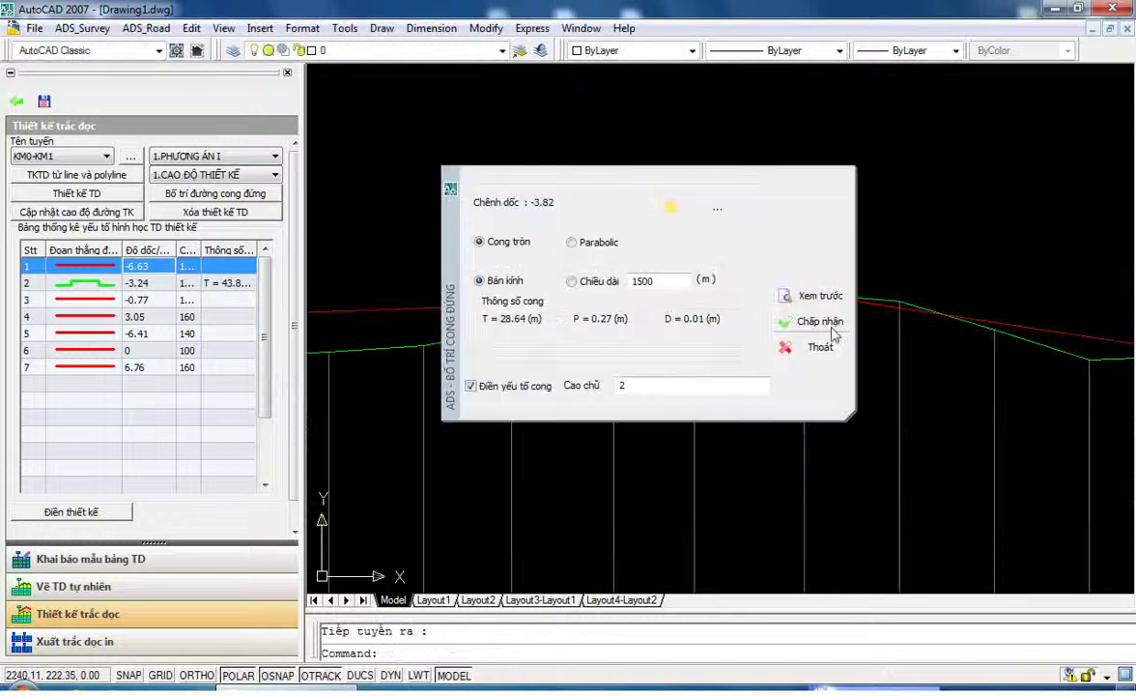
click(807, 301)
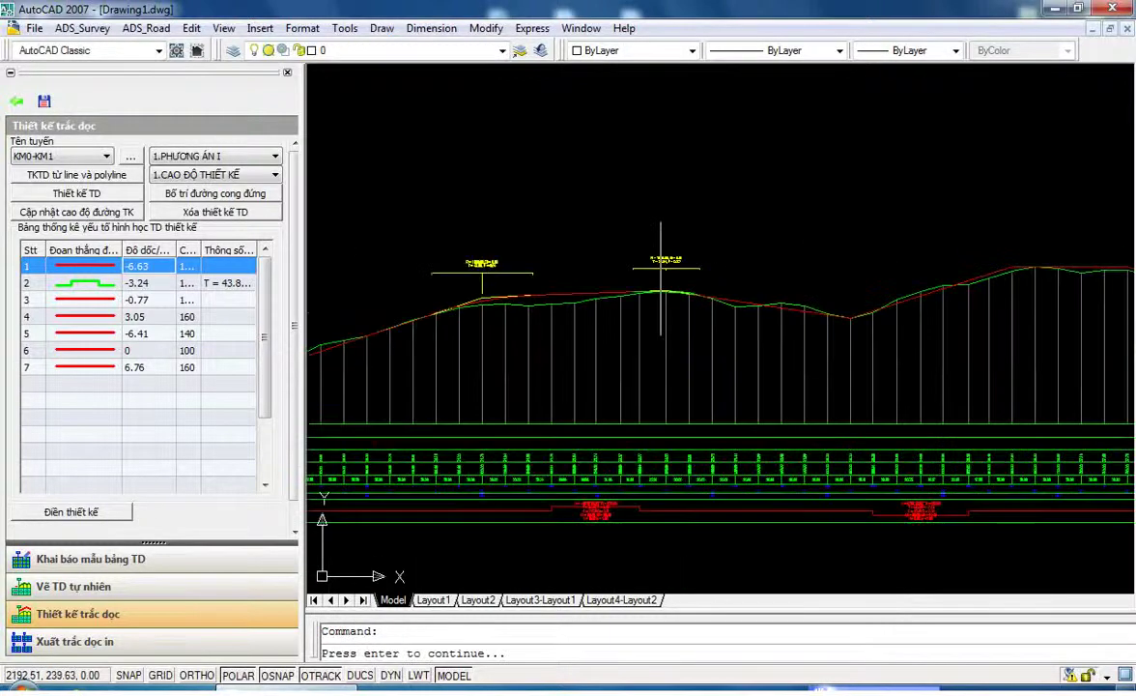
key(Return)
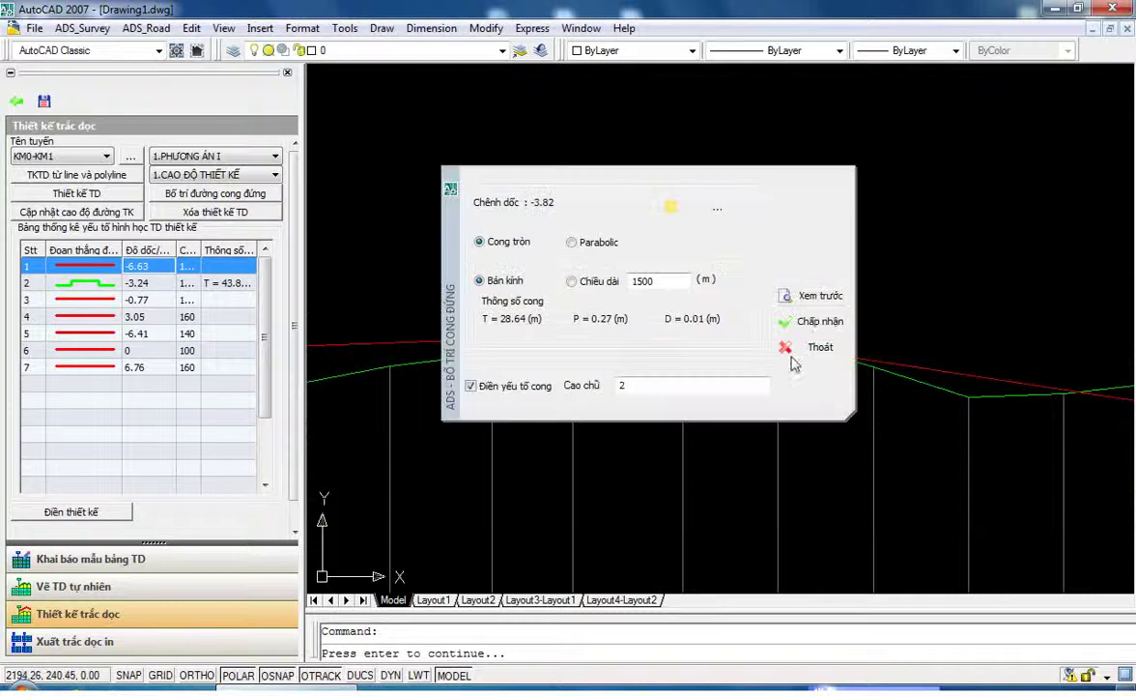
click(815, 324)
- Add a third vertical curve at the next grade break along the profile
click(713, 205)
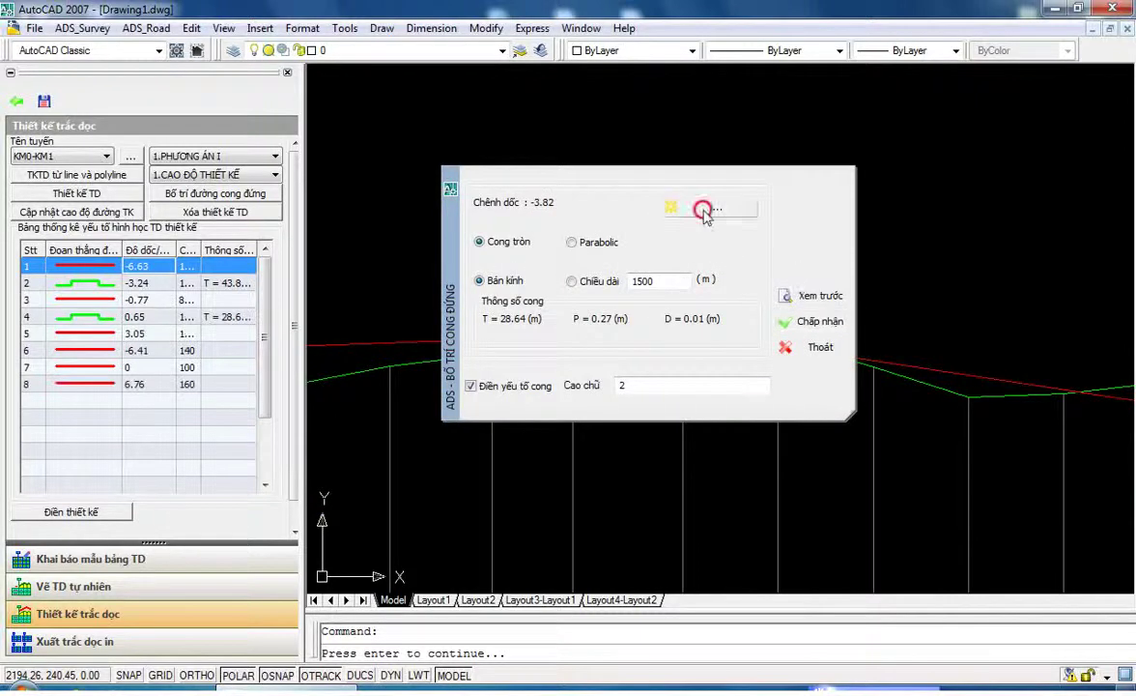
middle_drag(612, 251, 459, 226)
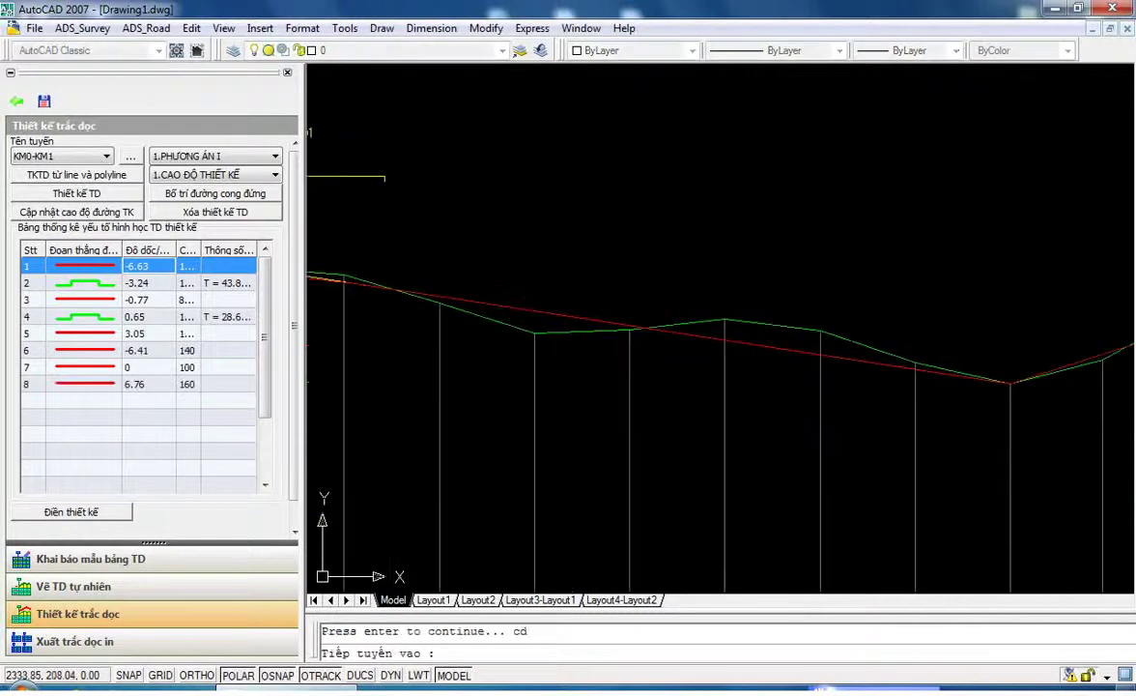
click(882, 348)
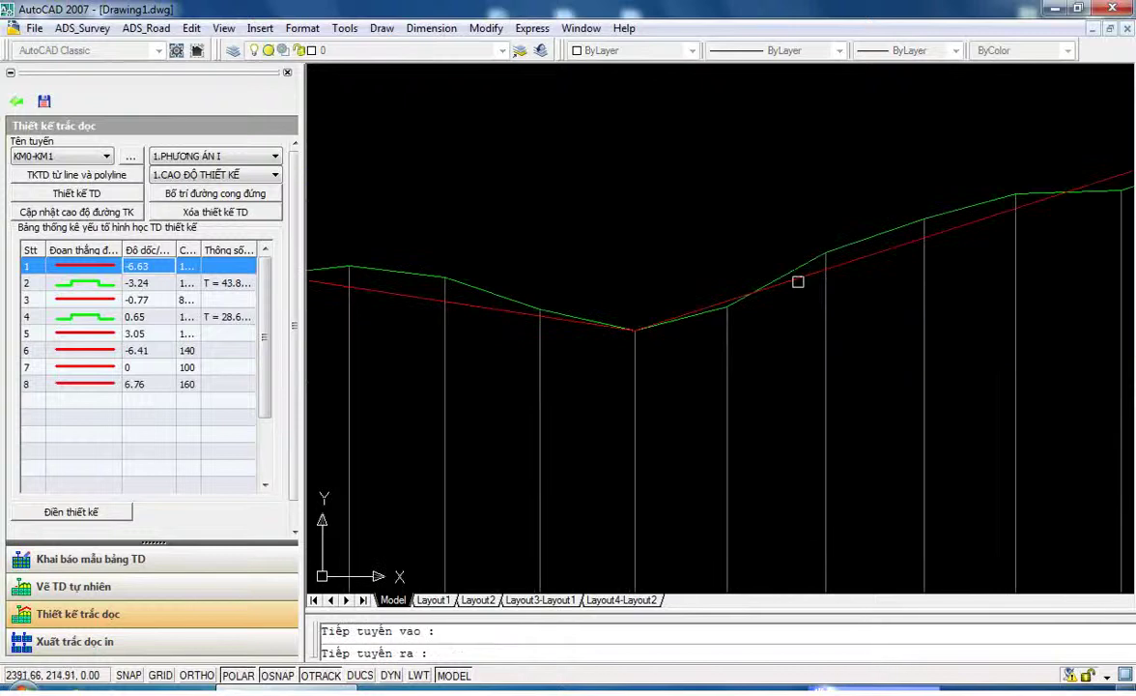
click(798, 281)
click(810, 329)
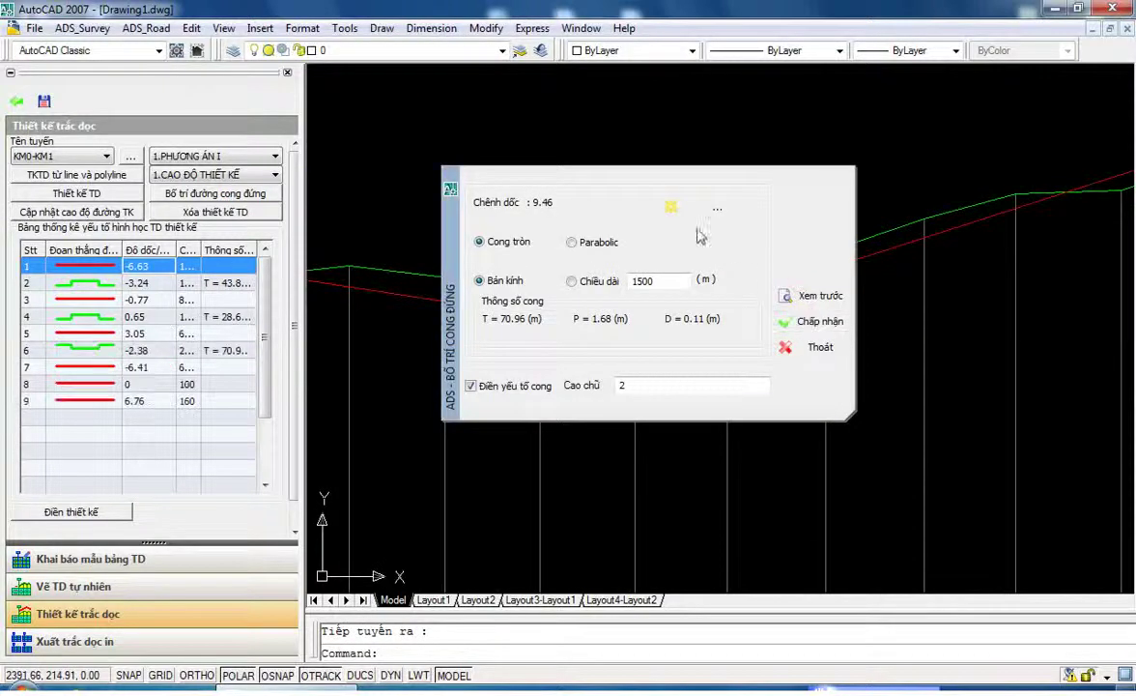
- Add a 1200 m radius vertical curve at the following grade break
click(694, 209)
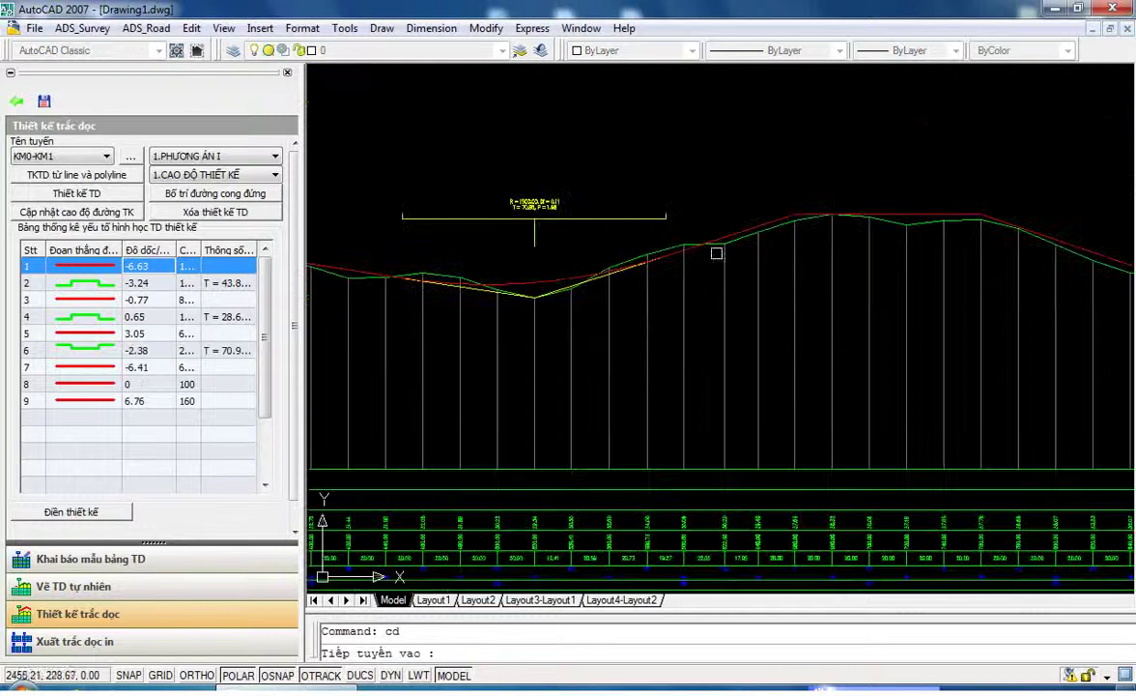
click(748, 226)
click(926, 213)
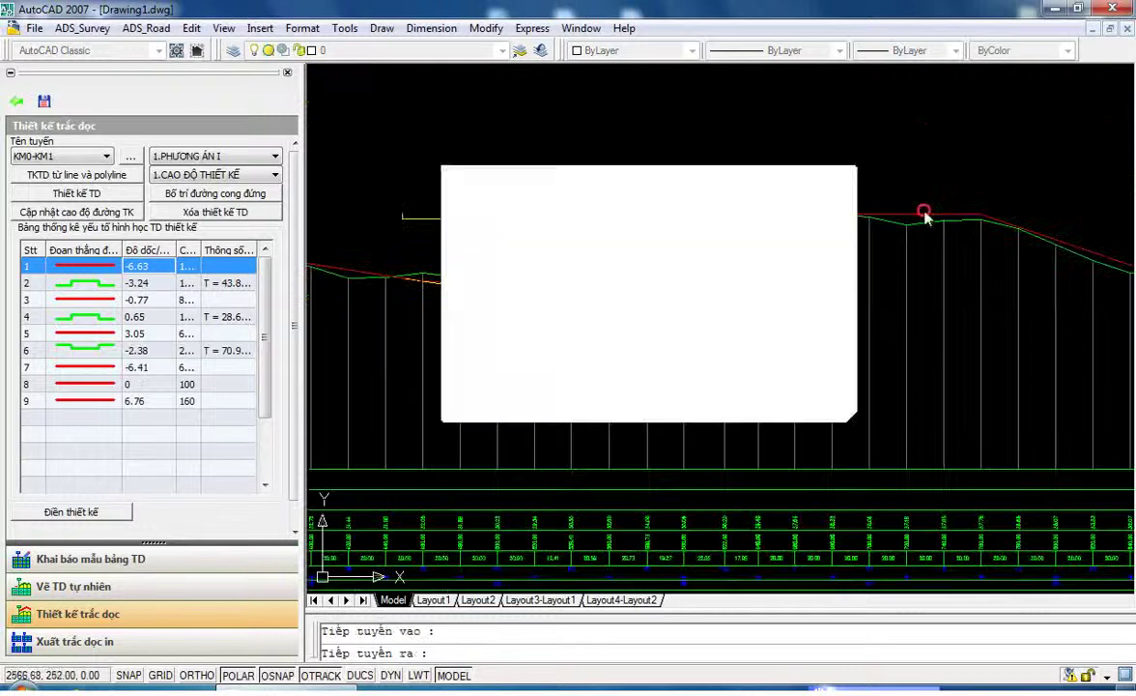
text(1200)
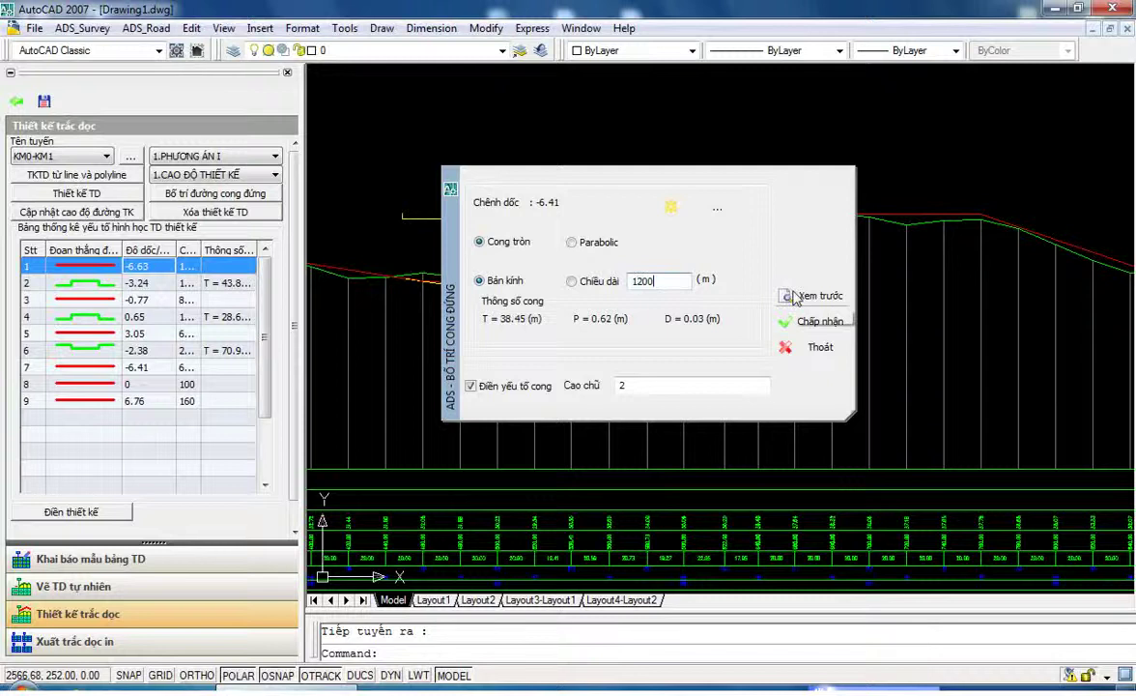
click(795, 298)
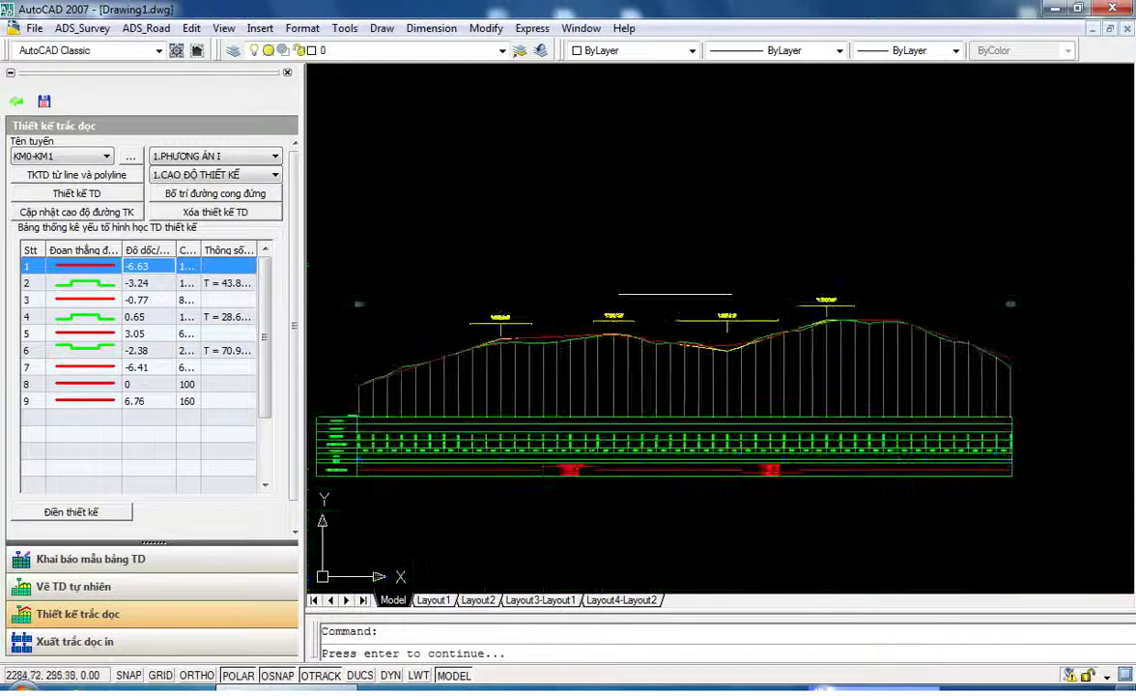
key(Return)
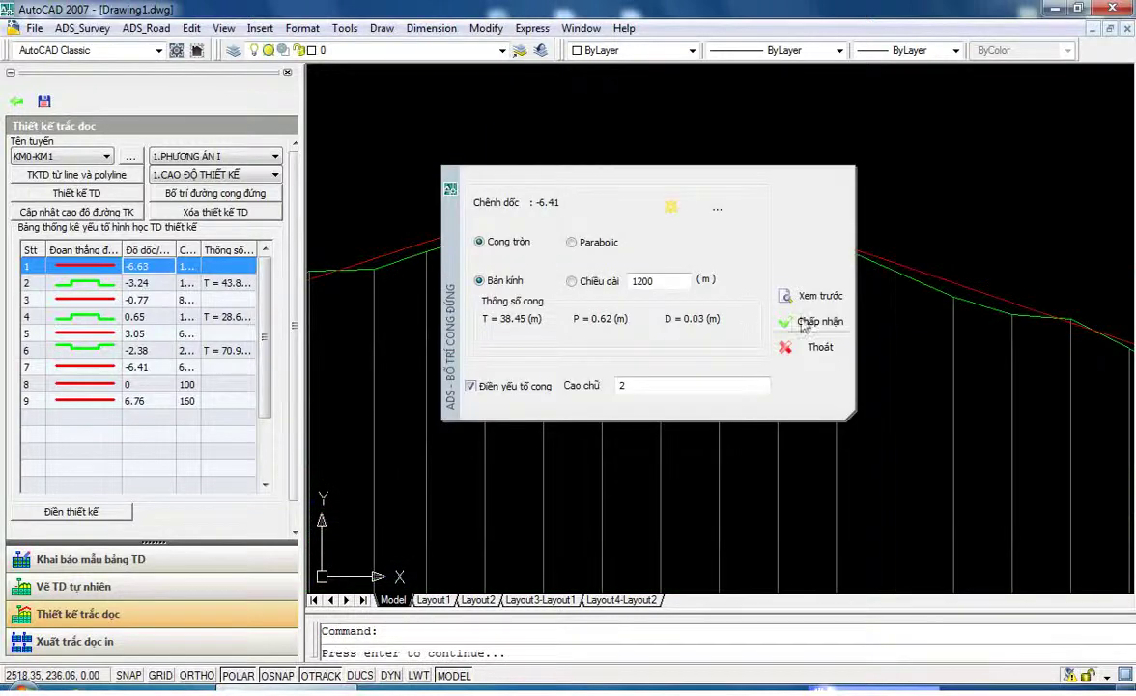
click(719, 210)
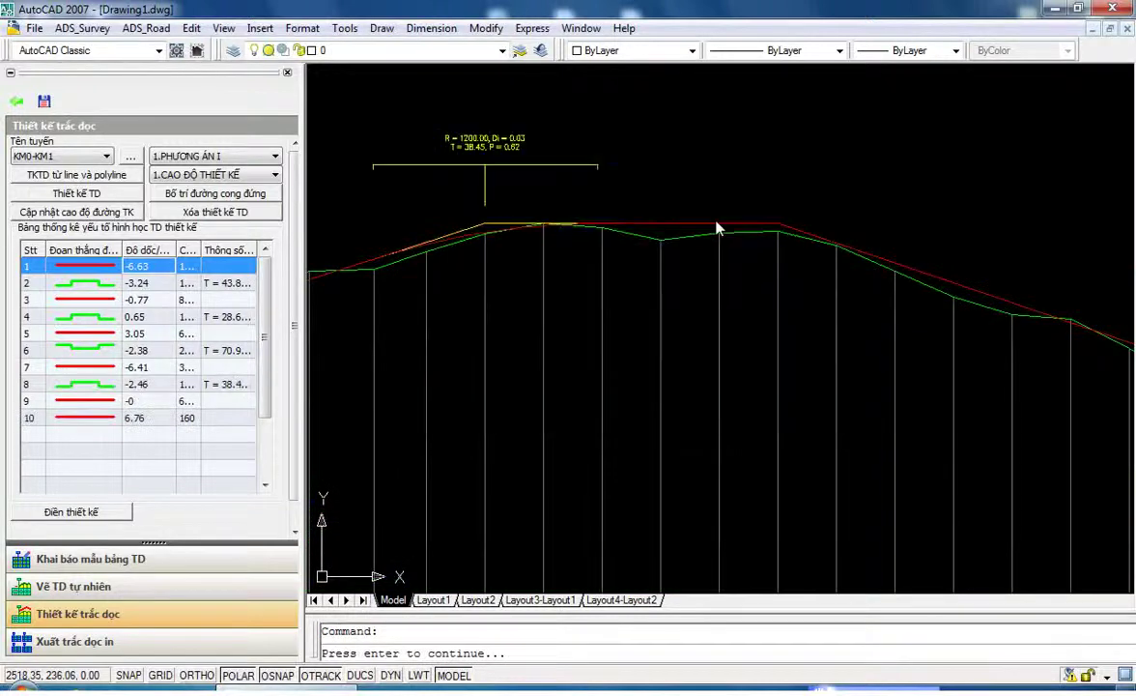
text(cd)
- Pick the tangents for the next curve and preview it at 1200 m radius
click(725, 221)
click(899, 261)
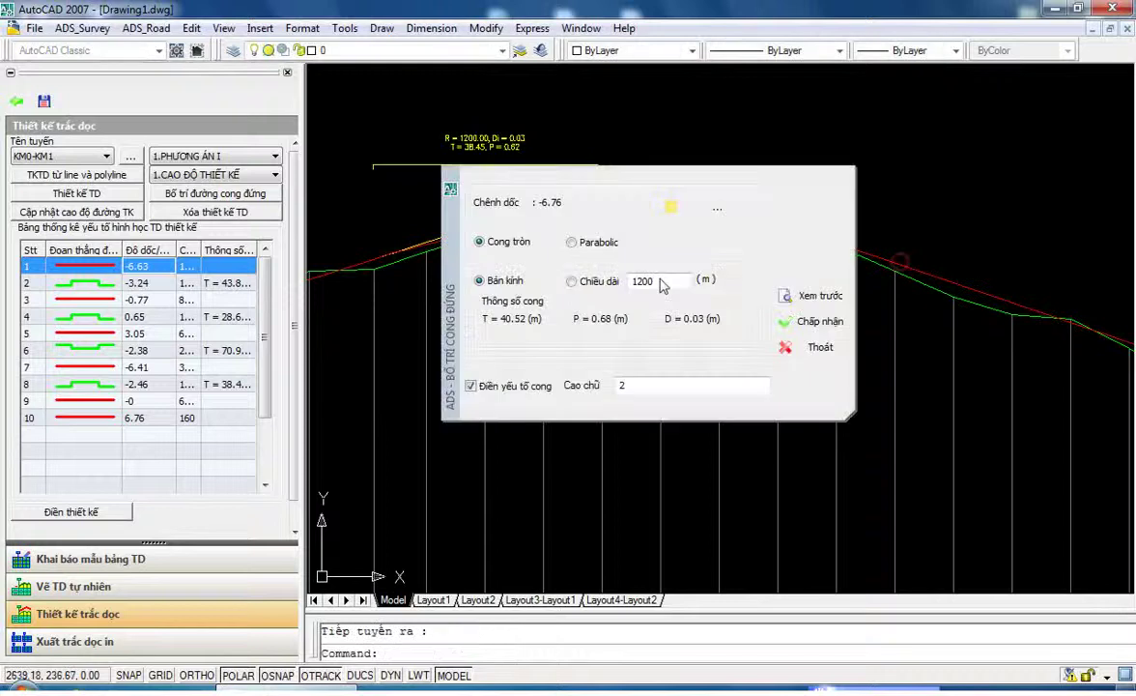
click(808, 301)
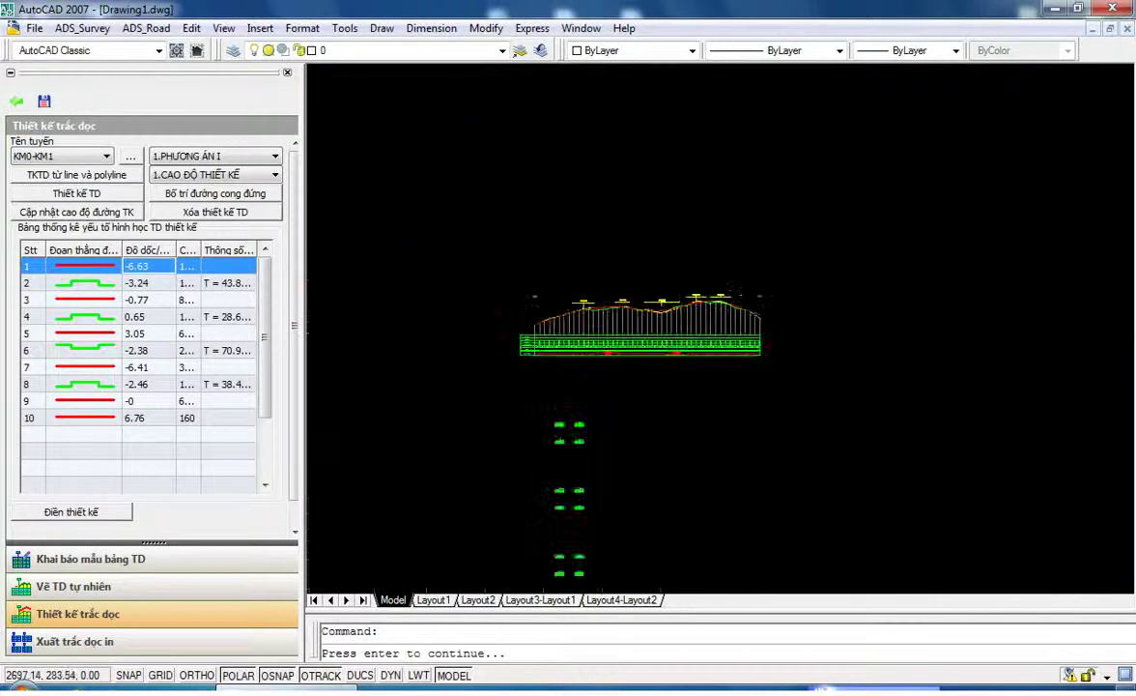
scroll(685, 342, up, 5)
scroll(685, 343, up, 2)
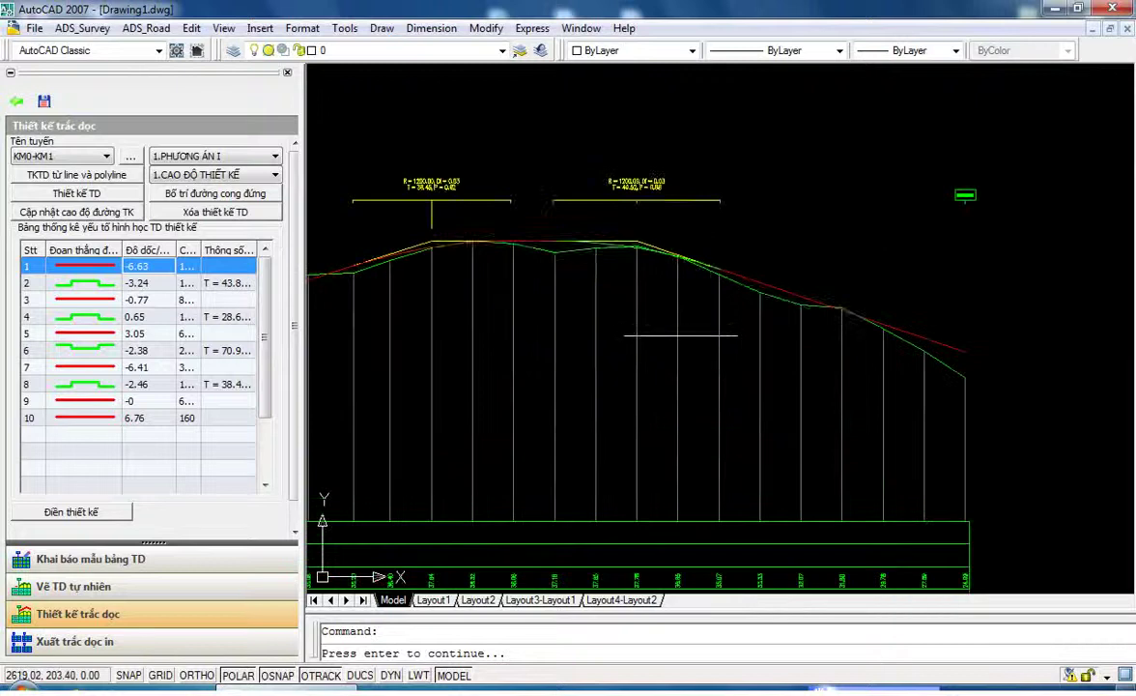
key(Return)
- Accept the second 1200 m vertical curve and fill design values into the profile table
click(819, 321)
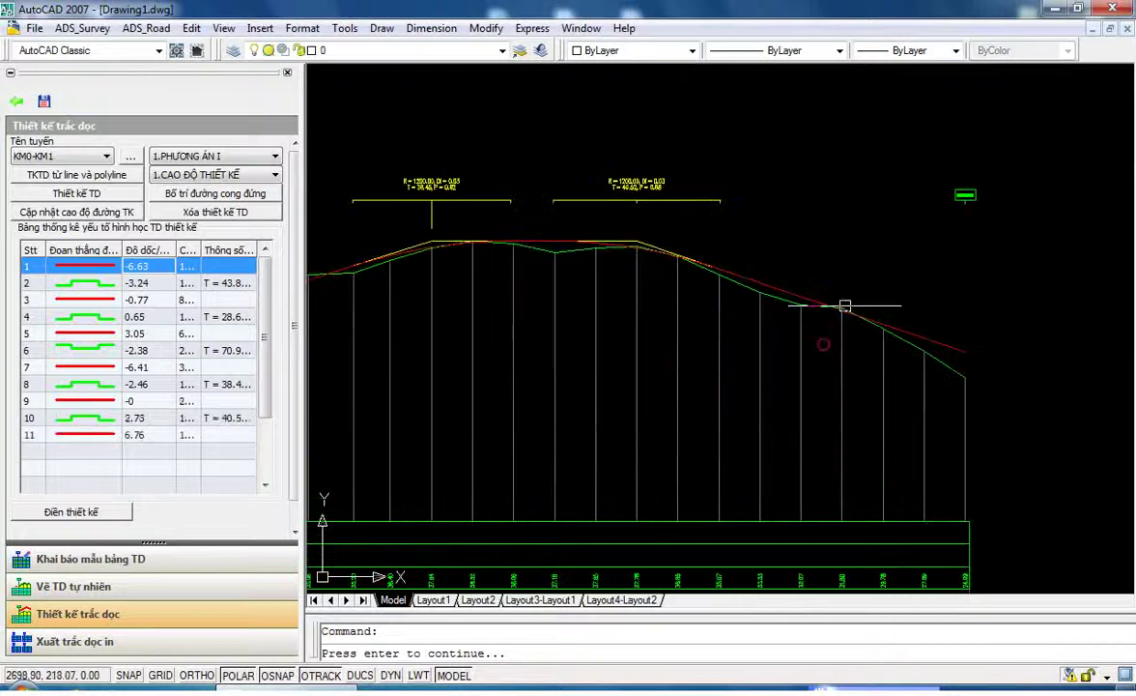
click(92, 512)
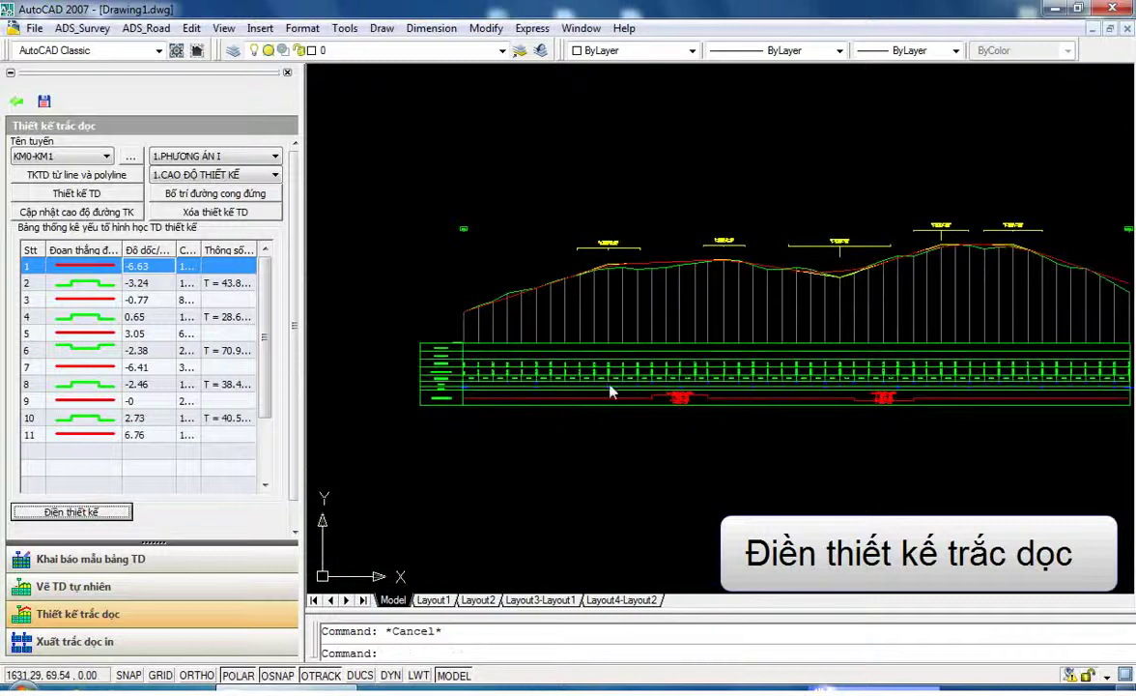
click(691, 178)
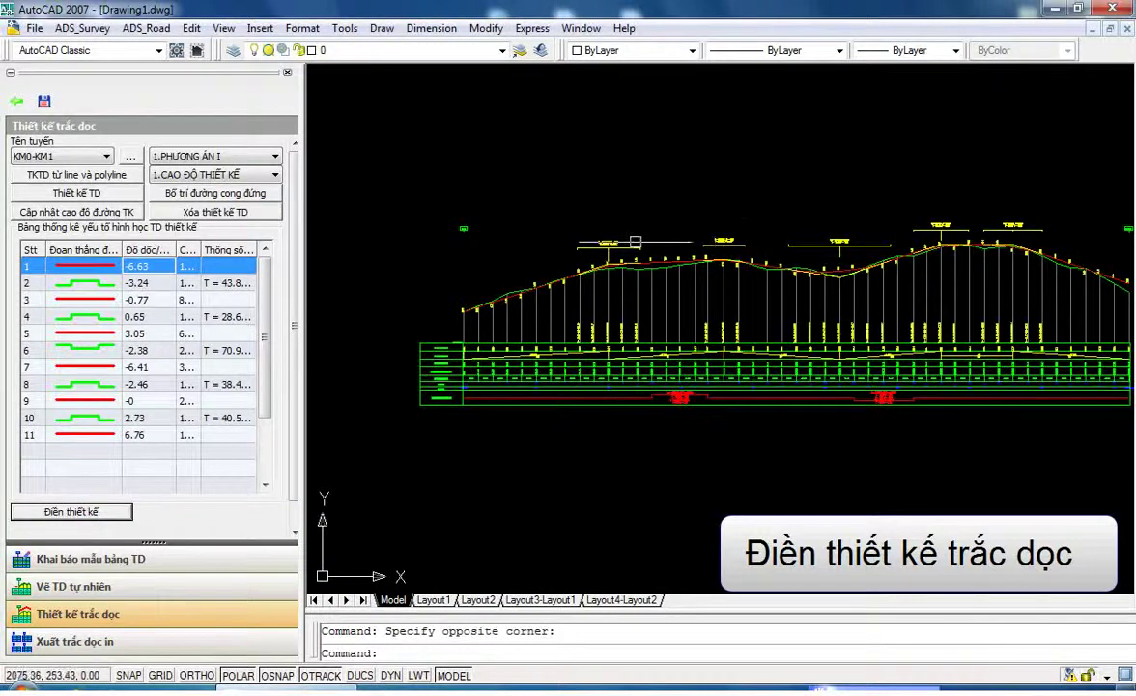
key(Escape)
- Zoom around the profile to check the filled design elevations and grades
middle_drag(725, 290, 584, 235)
scroll(464, 292, up, 5)
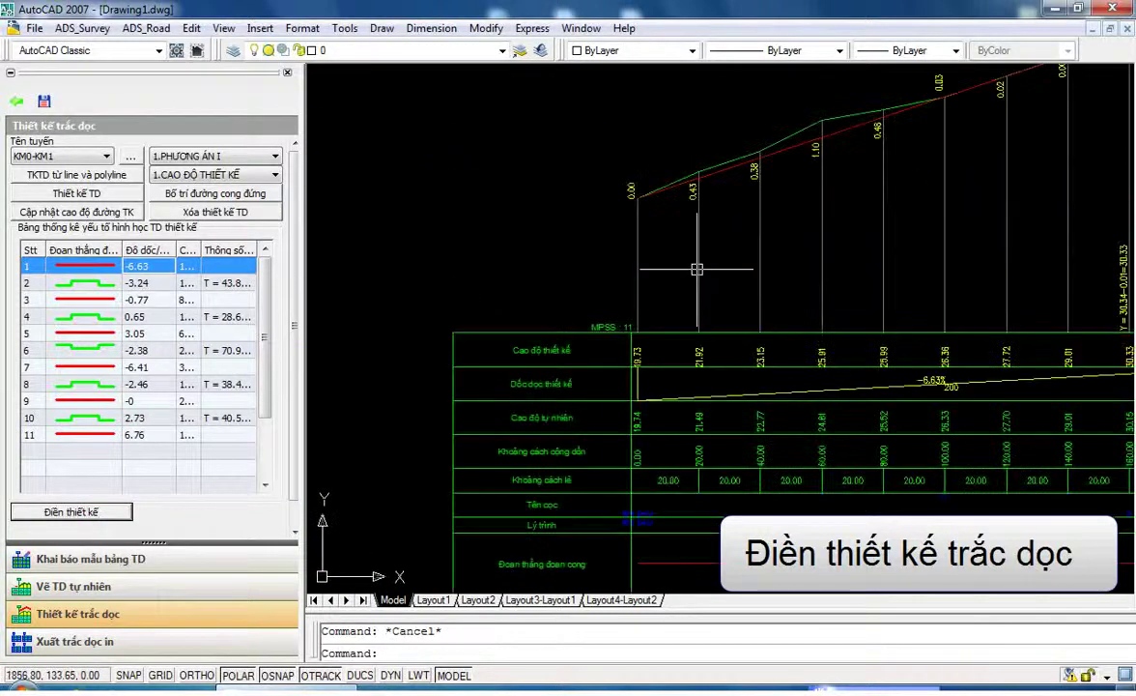
scroll(655, 178, up, 3)
scroll(654, 178, down, 6)
scroll(764, 368, up, 4)
scroll(735, 321, up, 2)
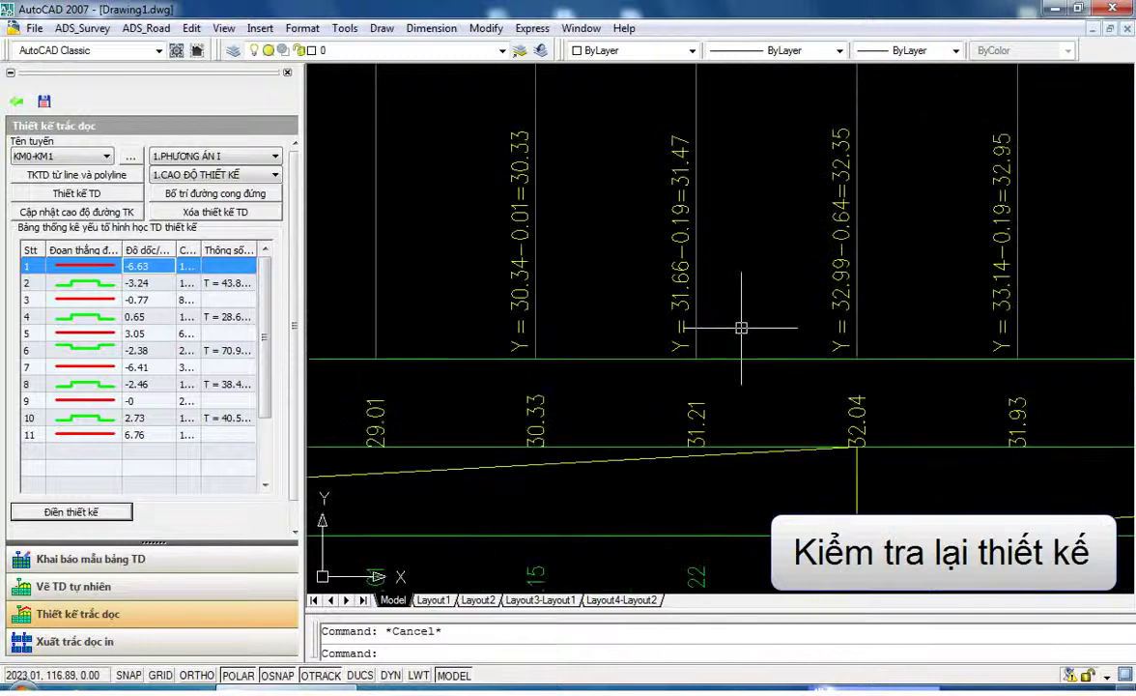
scroll(754, 318, down, 8)
scroll(807, 308, down, 1)
scroll(618, 317, up, 1)
scroll(696, 315, up, 1)
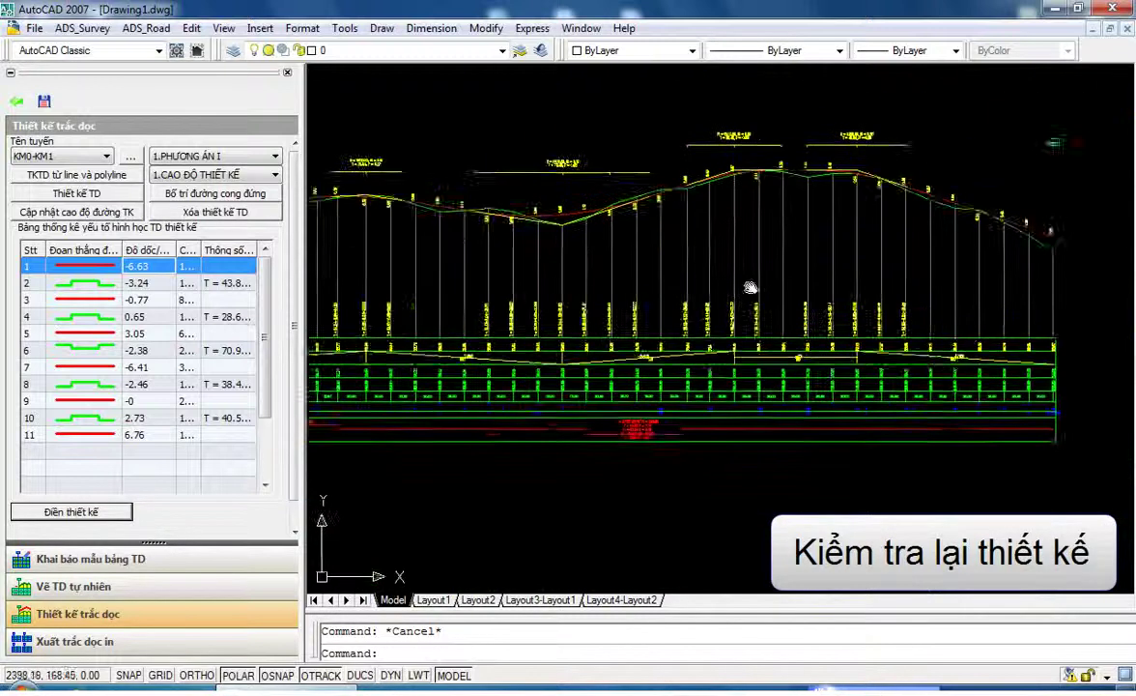
scroll(786, 312, up, 1)
scroll(700, 325, up, 2)
scroll(699, 326, down, 4)
scroll(686, 348, down, 2)
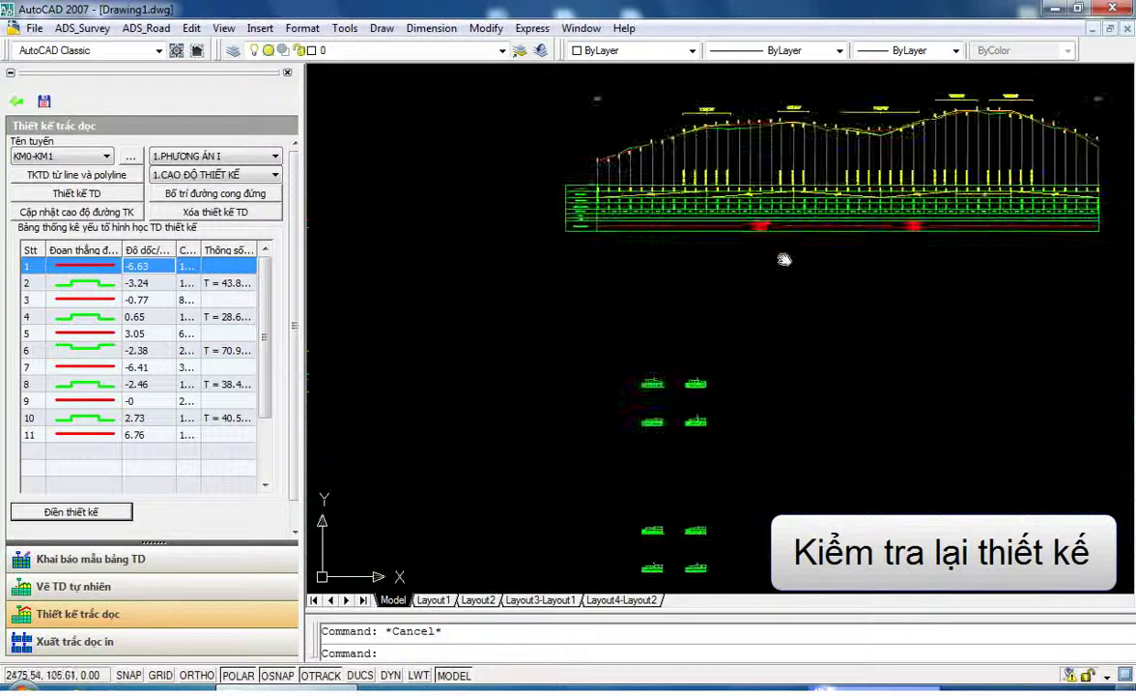
scroll(690, 360, up, 1)
scroll(667, 358, up, 2)
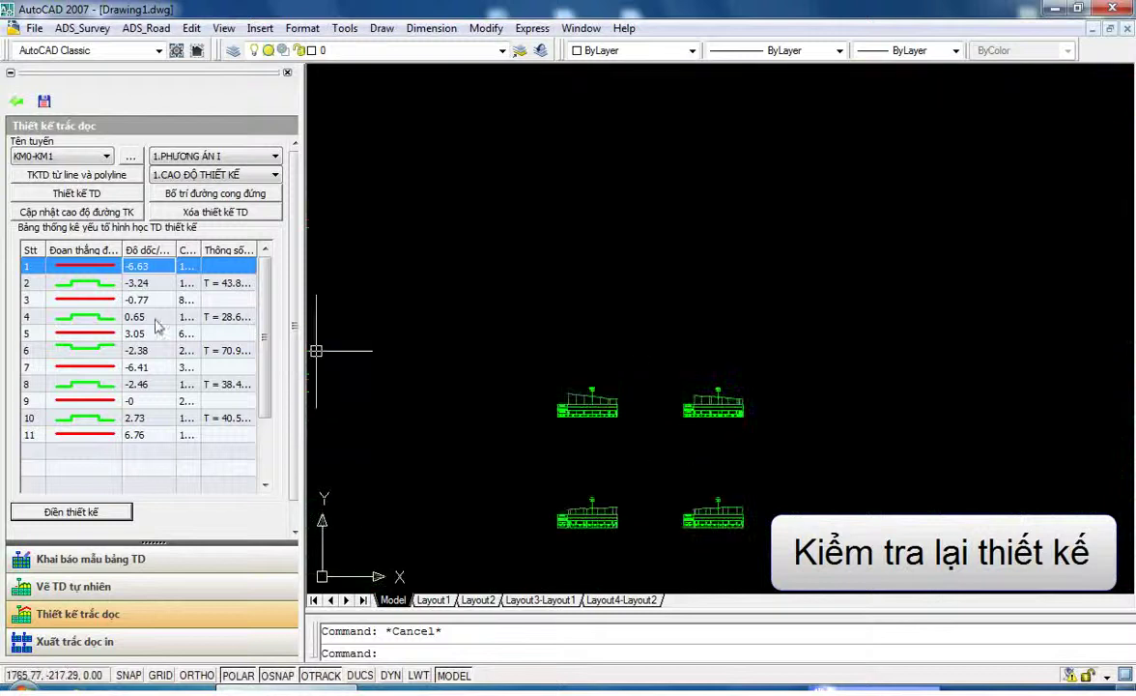
- Close the profile panel and start Thiết kế trắc ngang for route KM0-KM1
click(17, 101)
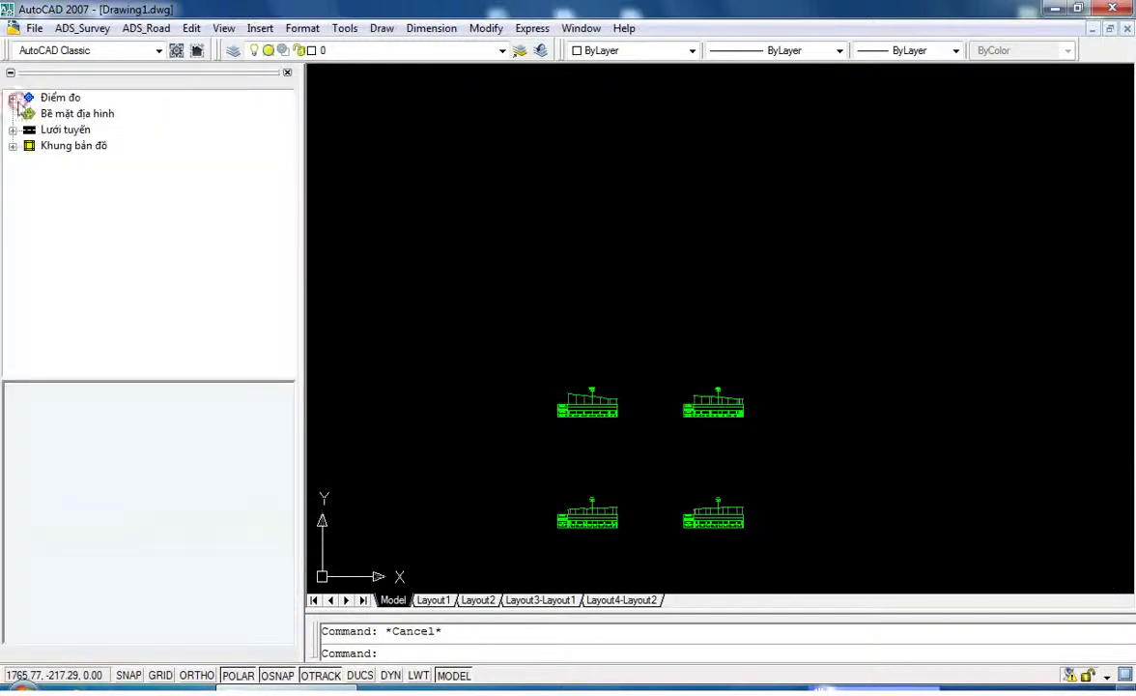
click(155, 27)
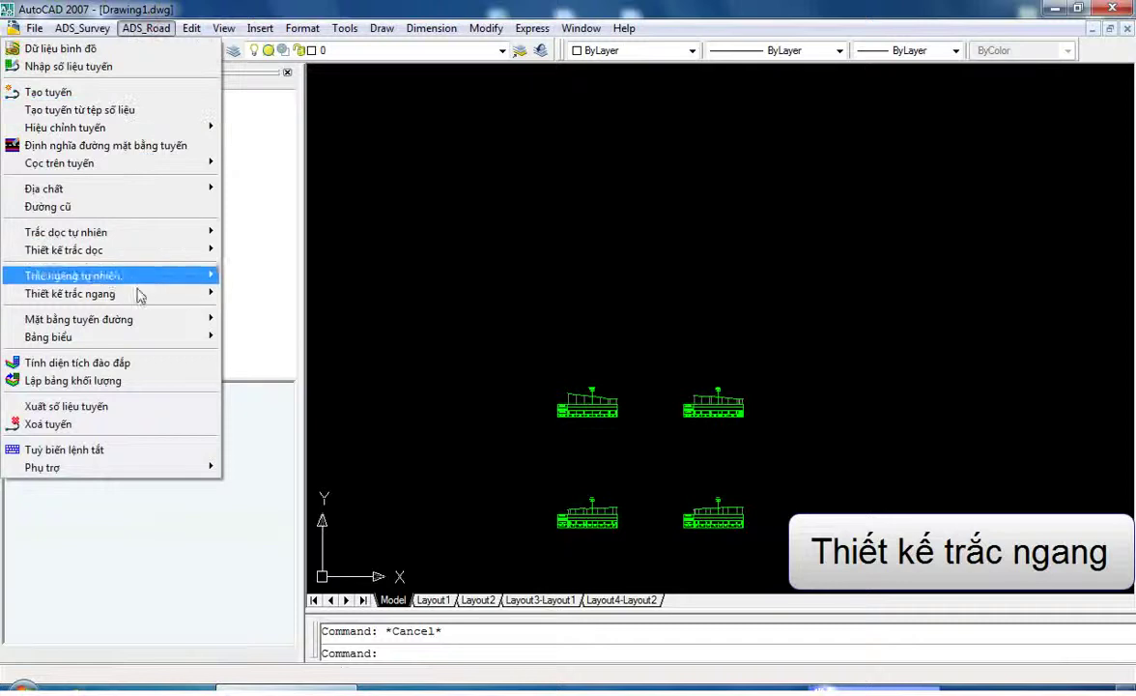
mouse_move(70, 294)
click(248, 292)
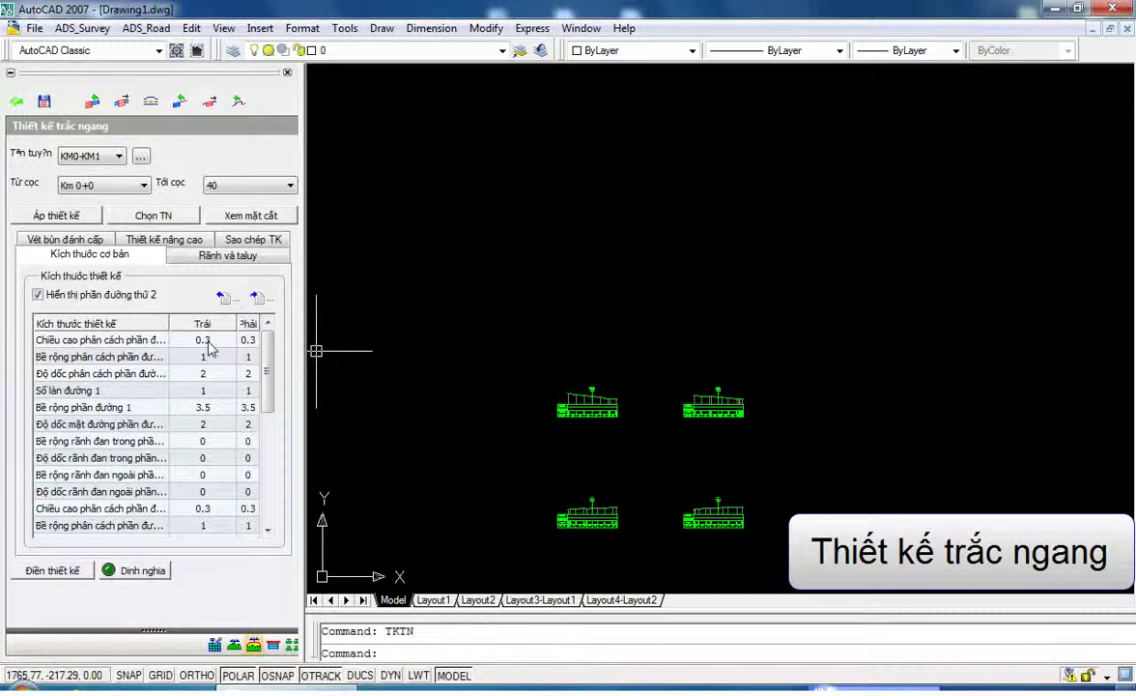
- Set the left and right separator widths (Bề rộng phân cách) to 0.5
click(209, 358)
text(0.5)
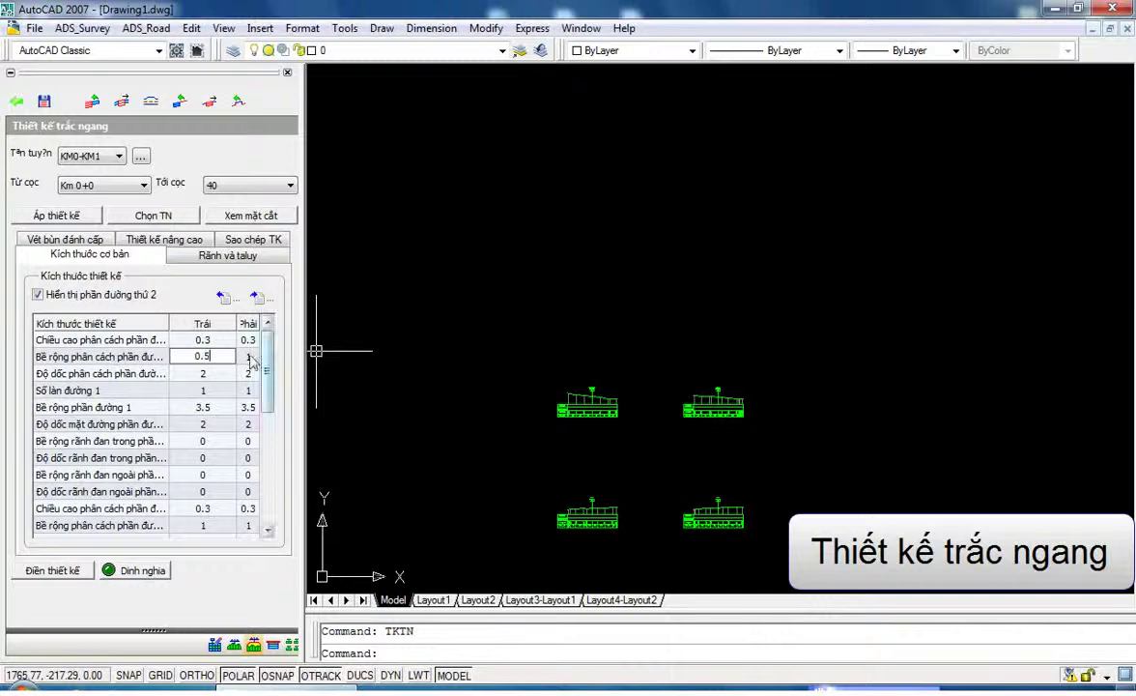
click(248, 357)
text(0.)
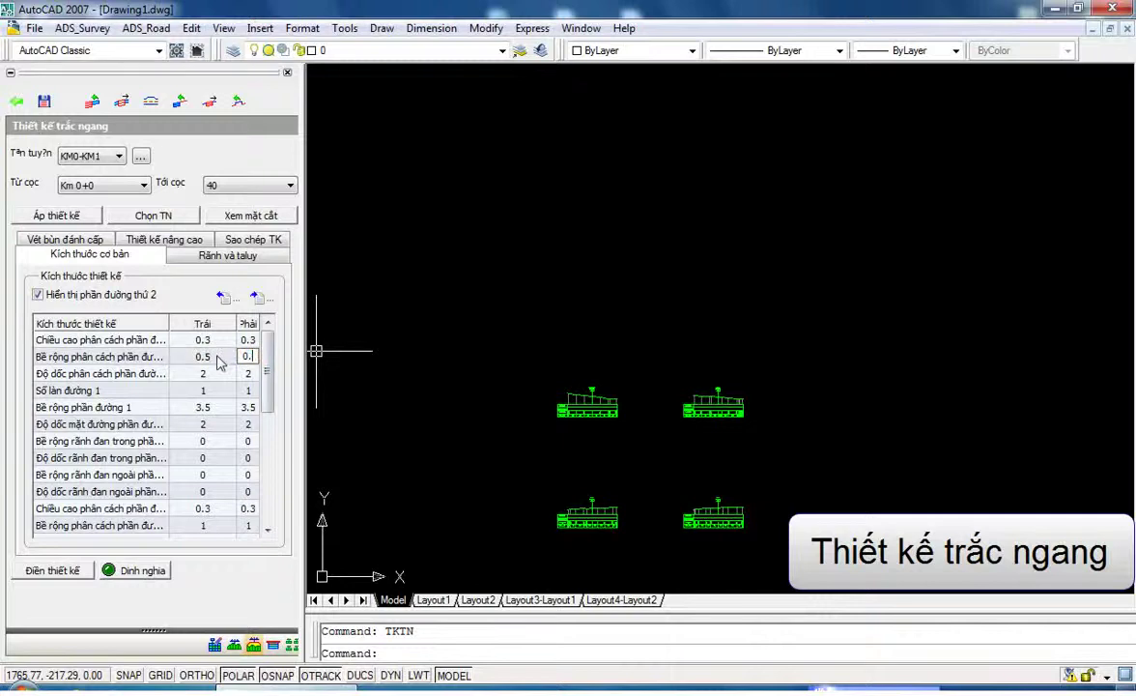
text(5)
click(214, 374)
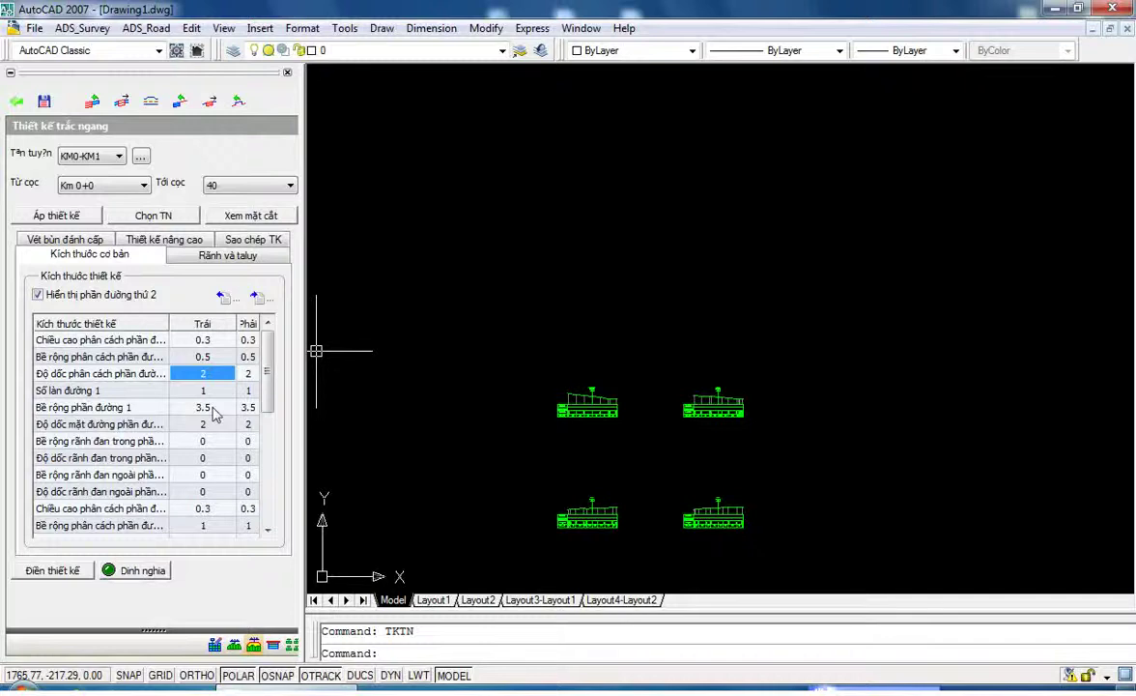
click(219, 391)
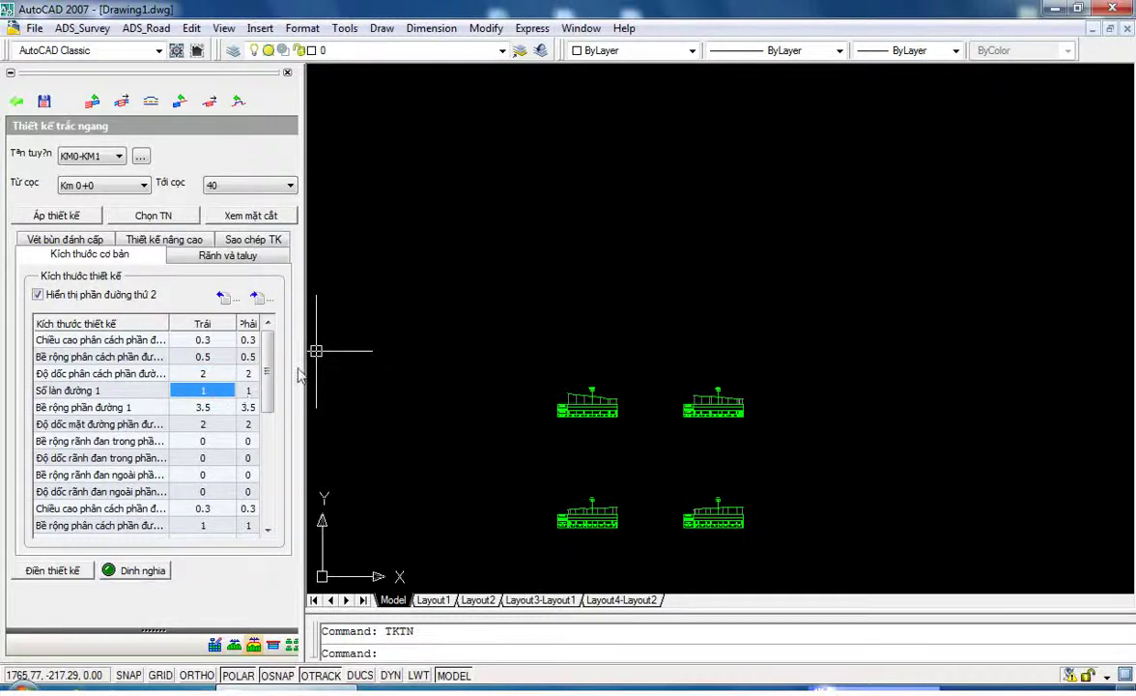
drag(300, 364, 309, 364)
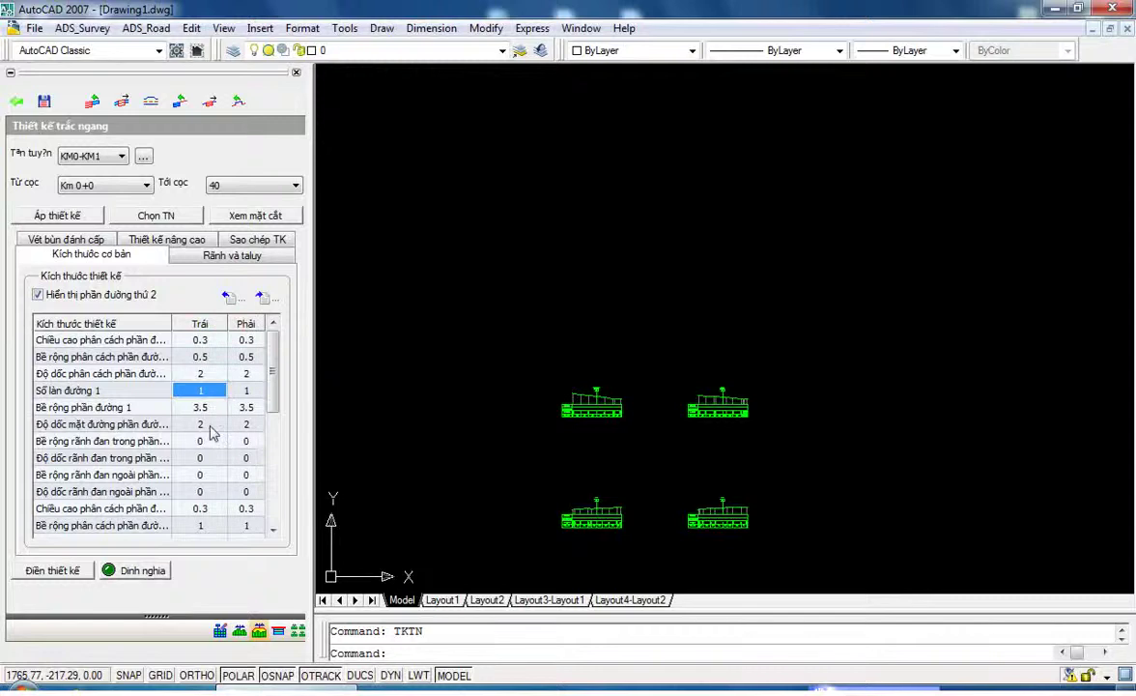
drag(274, 410, 274, 440)
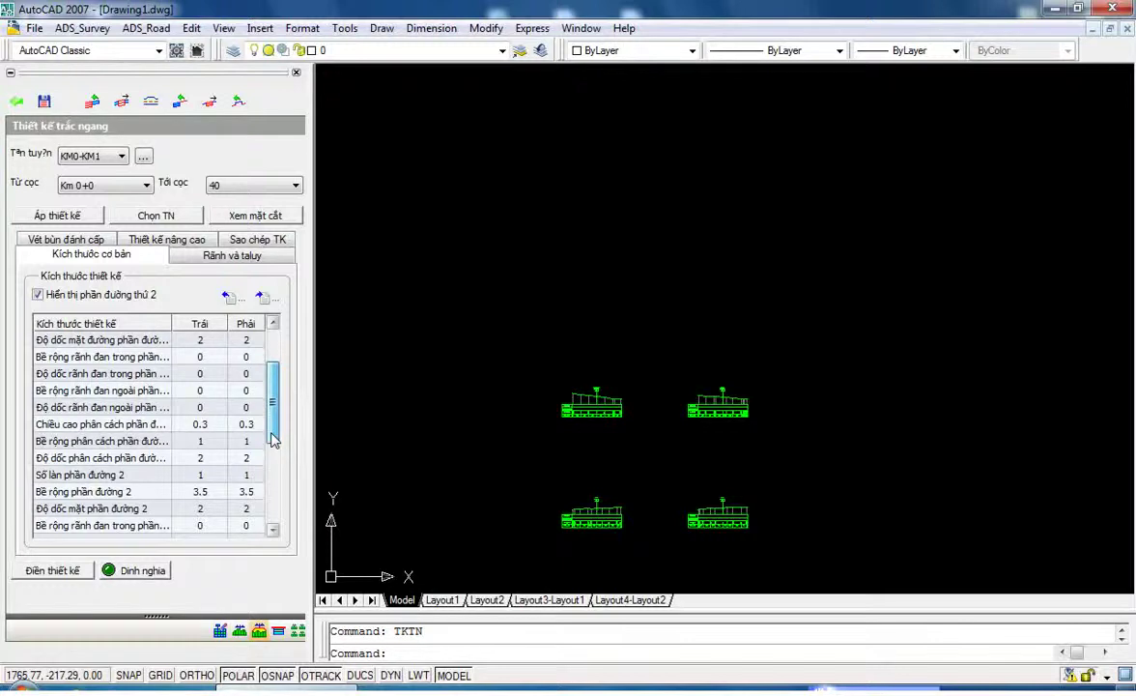
drag(273, 440, 276, 527)
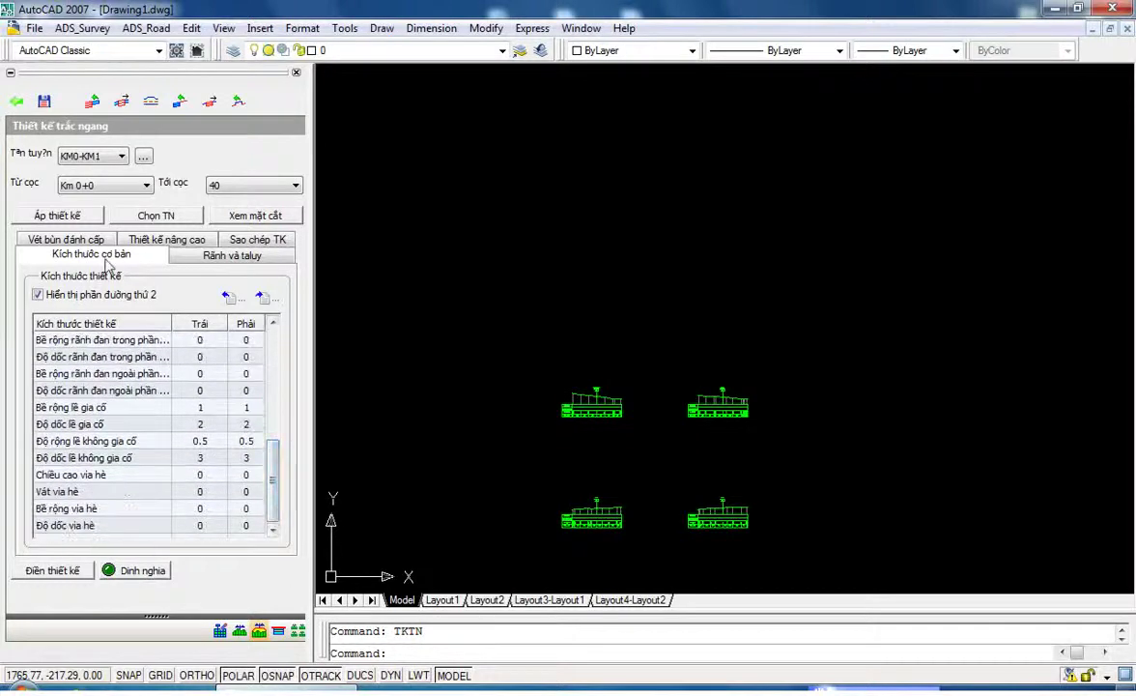
- Apply the cross-section design to stations Km 0+0 to 40
click(86, 215)
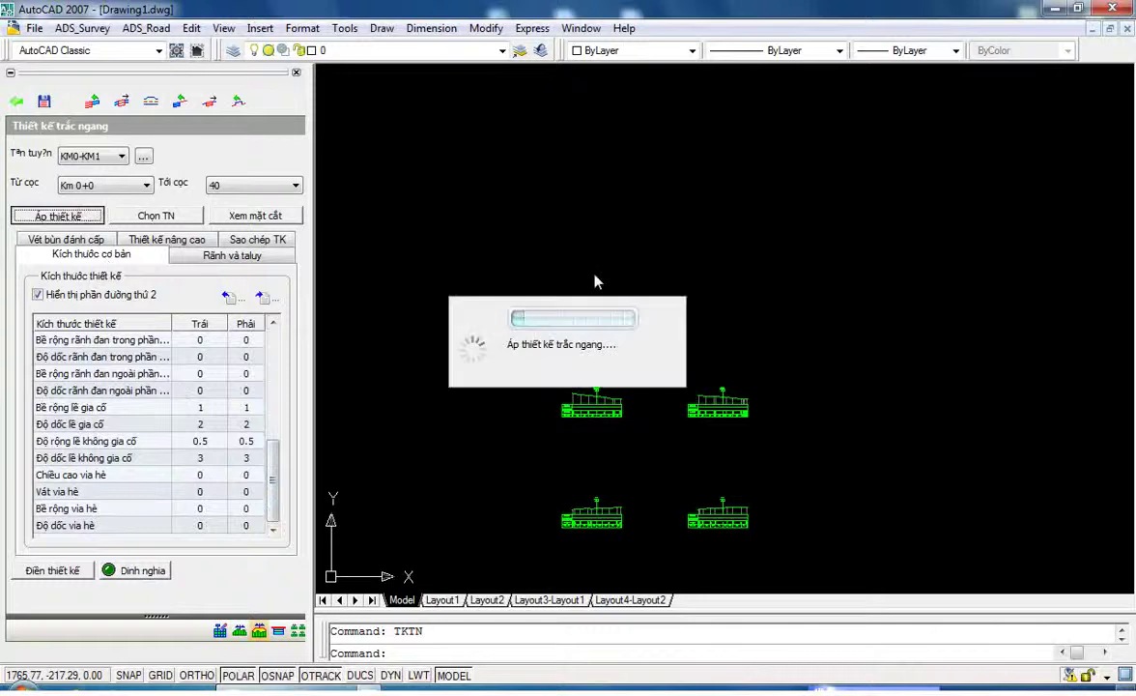
scroll(588, 404, up, 8)
scroll(621, 368, up, 3)
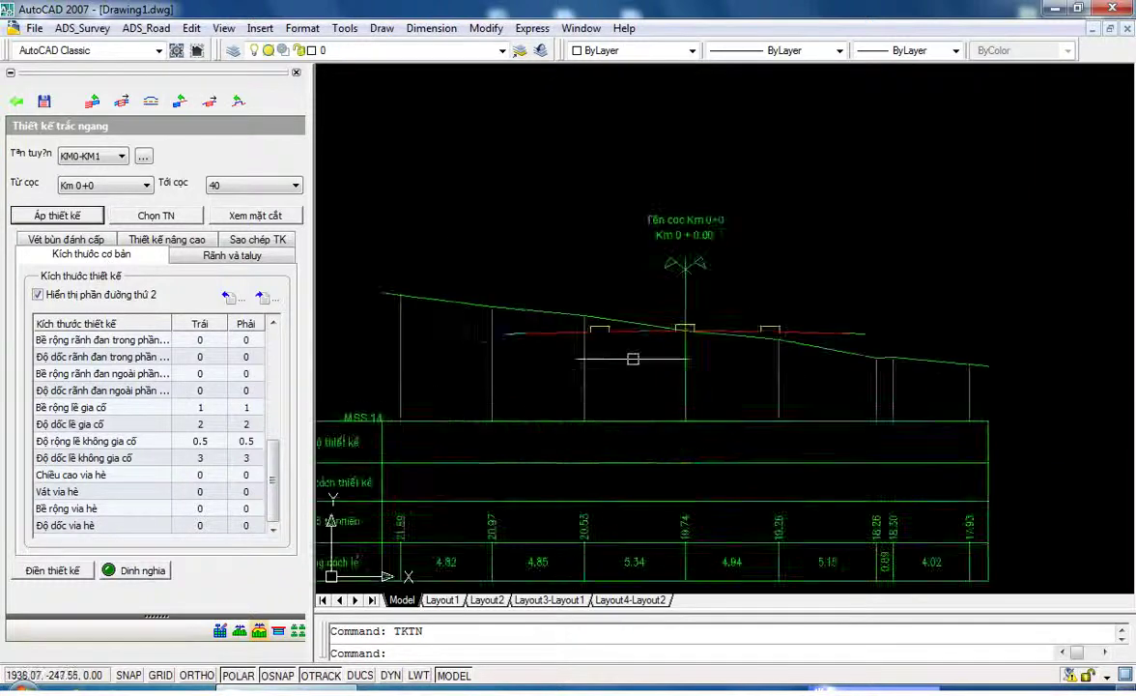
scroll(679, 322, up, 4)
- Inspect the red design templates on the cross-sections, then close the design form
middle_drag(795, 351, 602, 332)
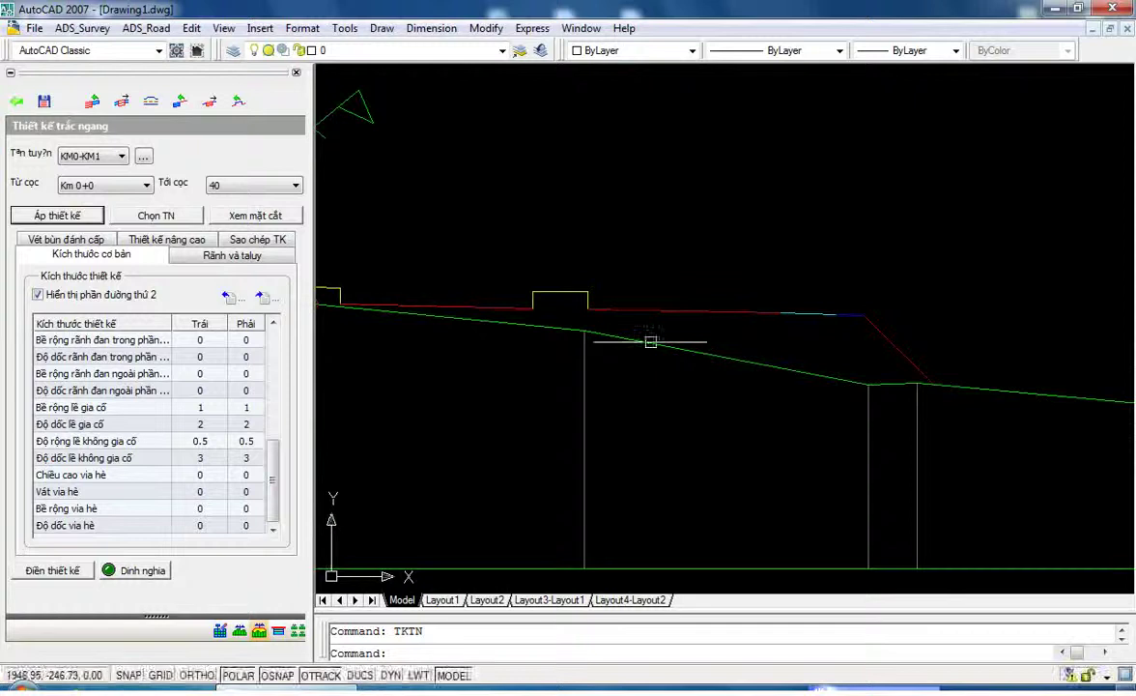
scroll(748, 332, down, 5)
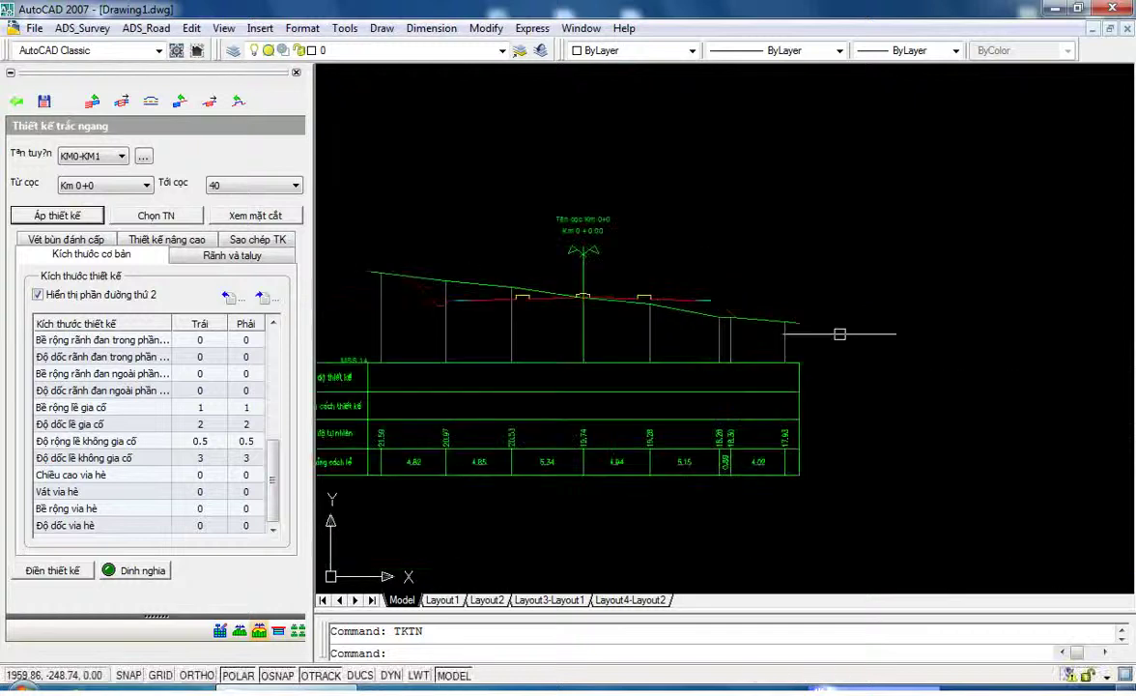
scroll(828, 299, down, 2)
scroll(676, 309, up, 4)
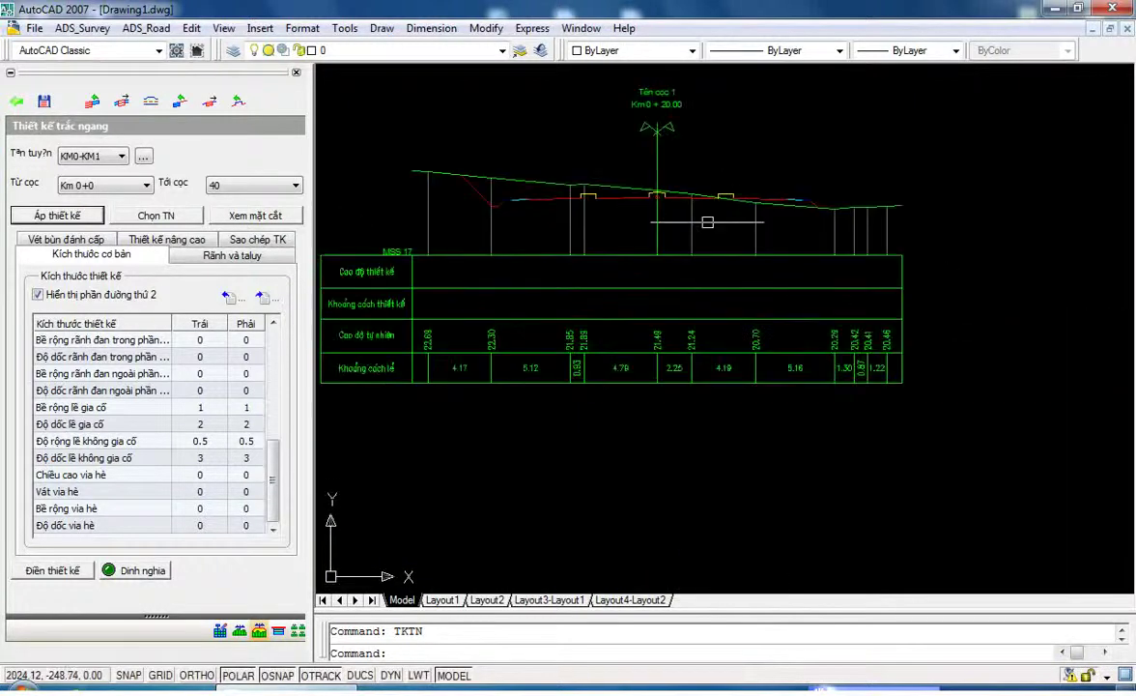
scroll(655, 312, down, 5)
scroll(752, 290, down, 2)
scroll(753, 289, down, 2)
scroll(778, 109, down, 2)
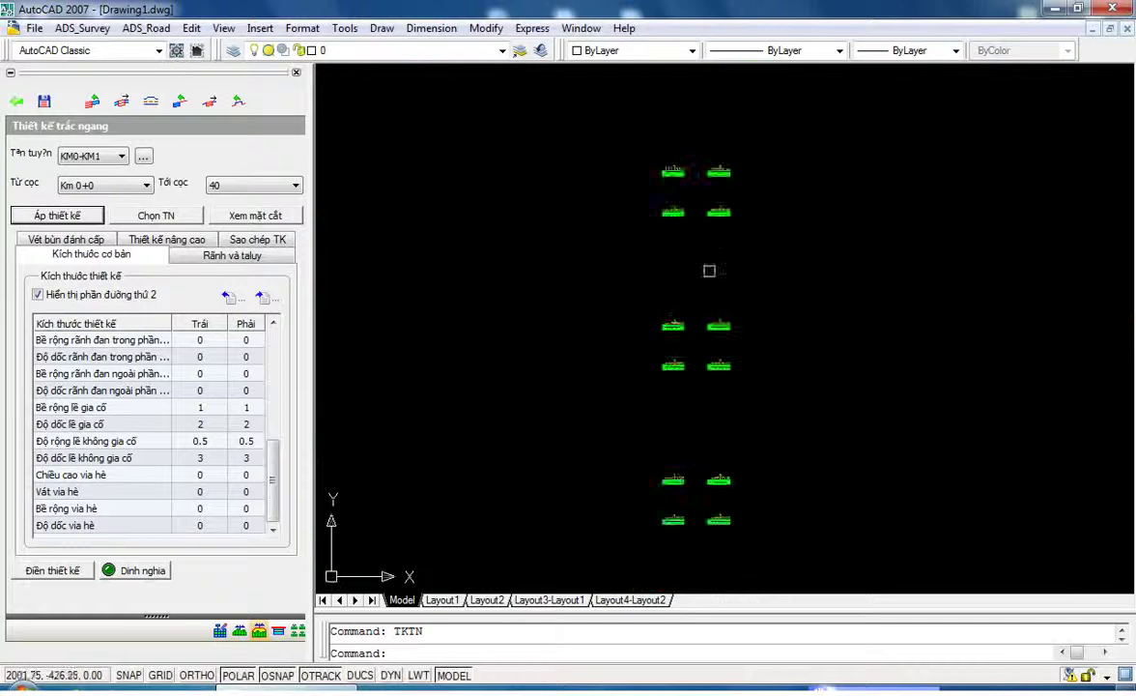
scroll(710, 267, down, 2)
scroll(790, 195, down, 2)
scroll(801, 391, up, 3)
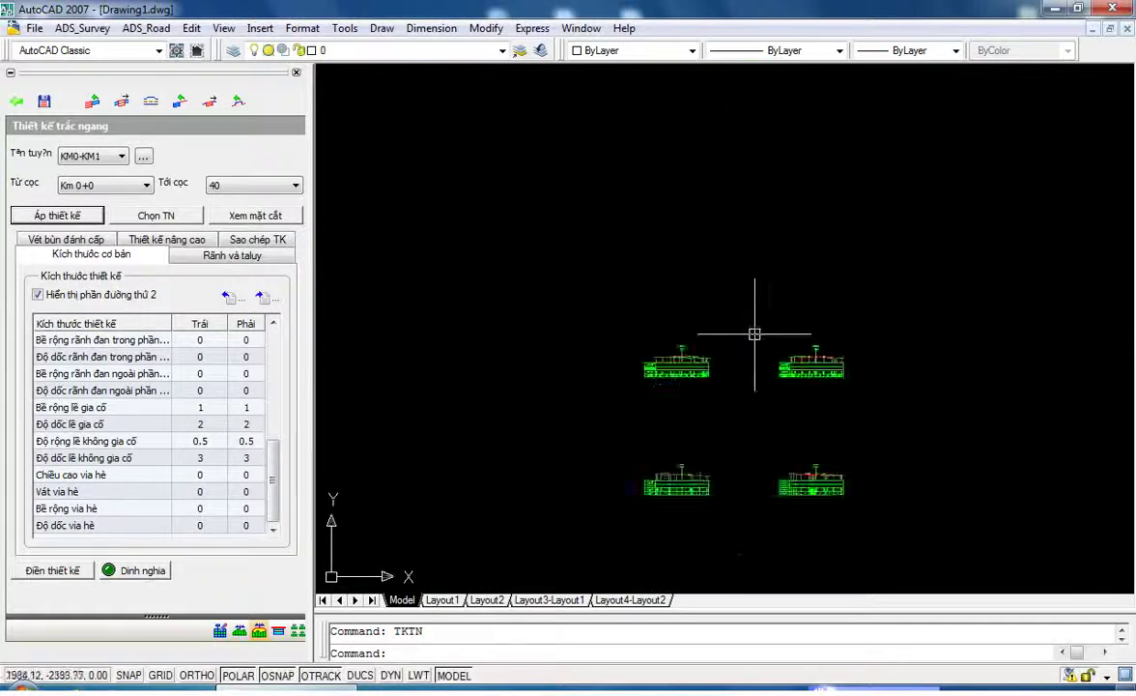
scroll(816, 387, up, 2)
scroll(835, 372, up, 2)
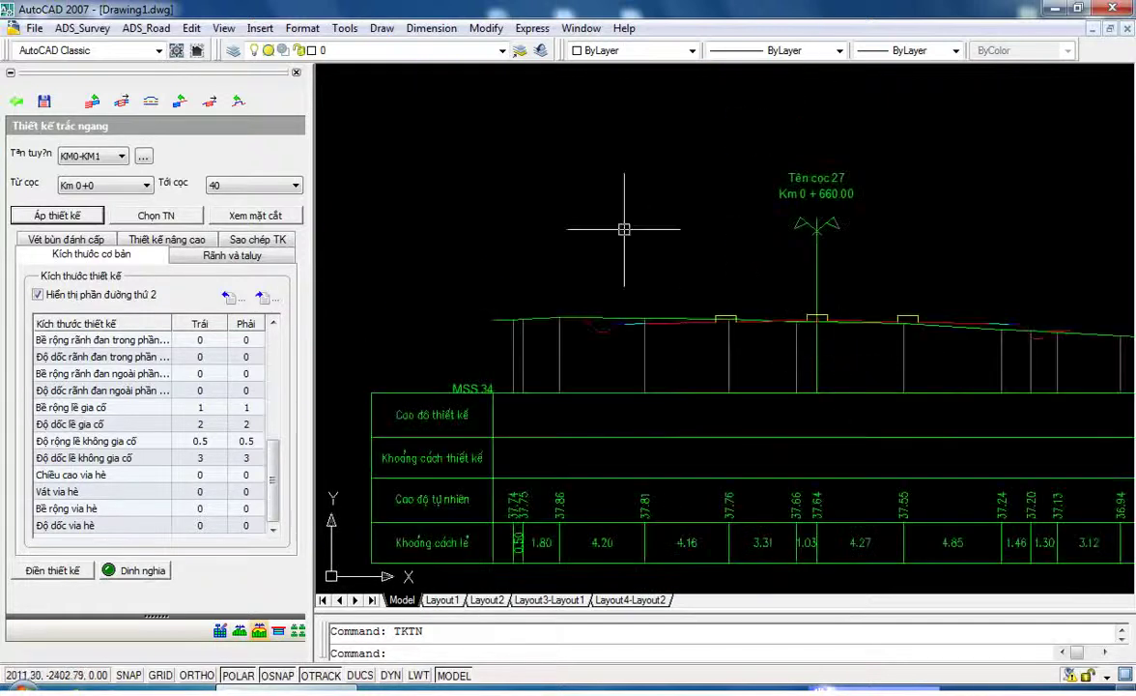
scroll(584, 208, down, 3)
scroll(617, 563, up, 2)
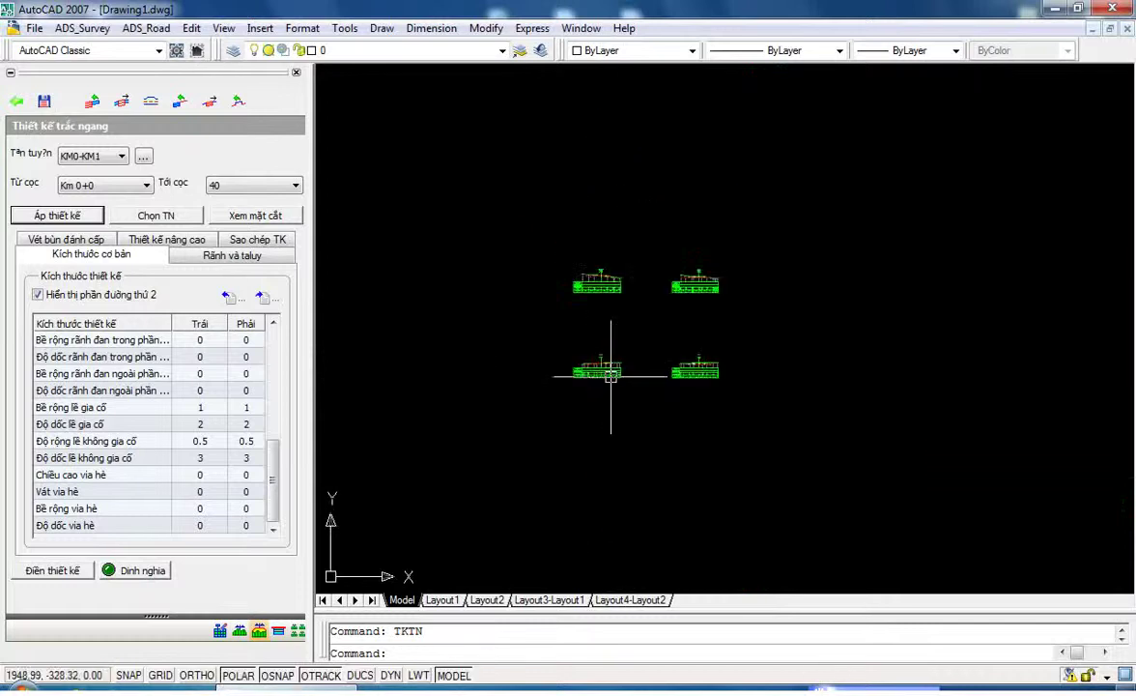
scroll(604, 380, up, 2)
scroll(628, 213, up, 2)
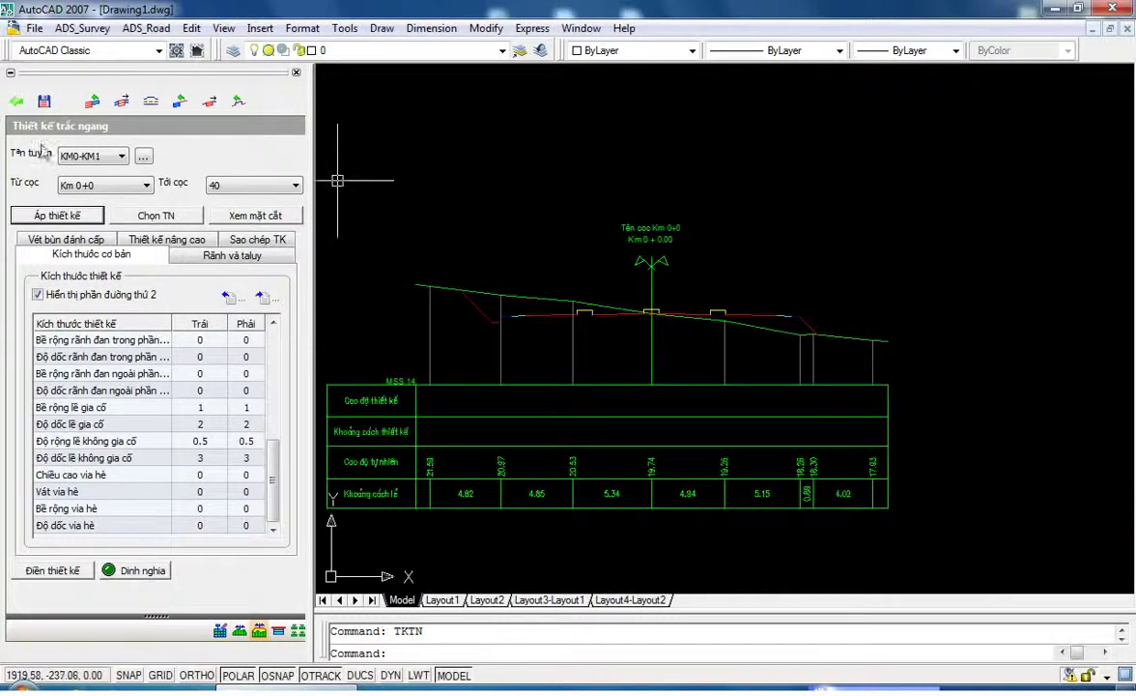
click(16, 104)
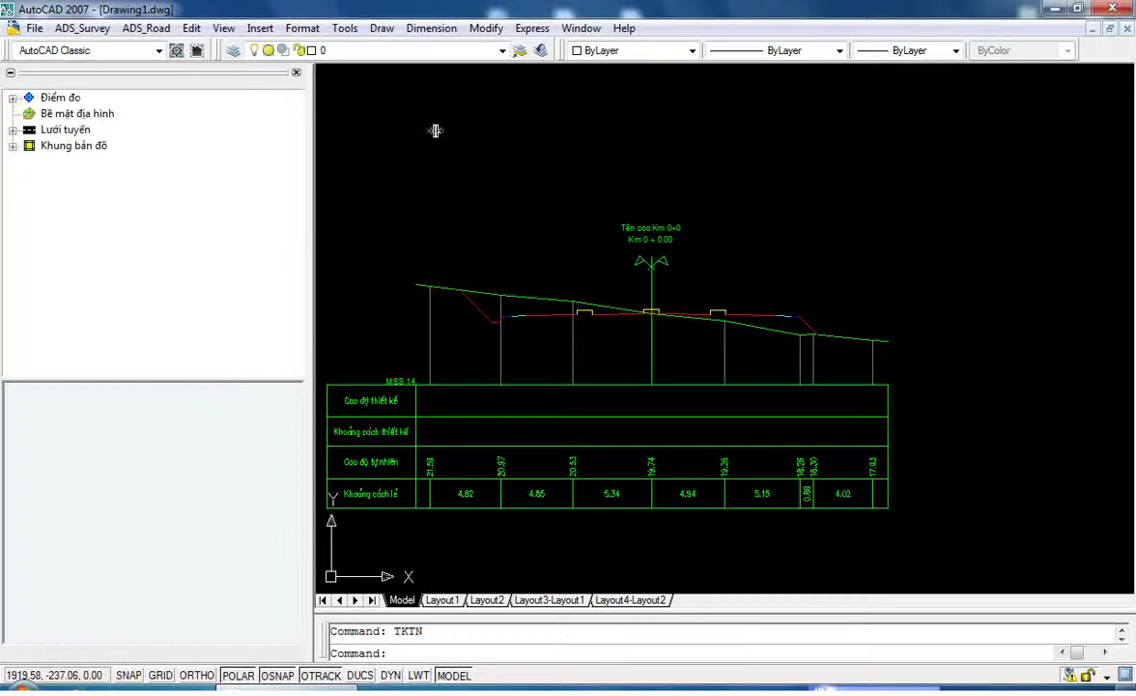
- Open Khai báo và áp khuôn đường and review the layers of each pavement template
click(534, 203)
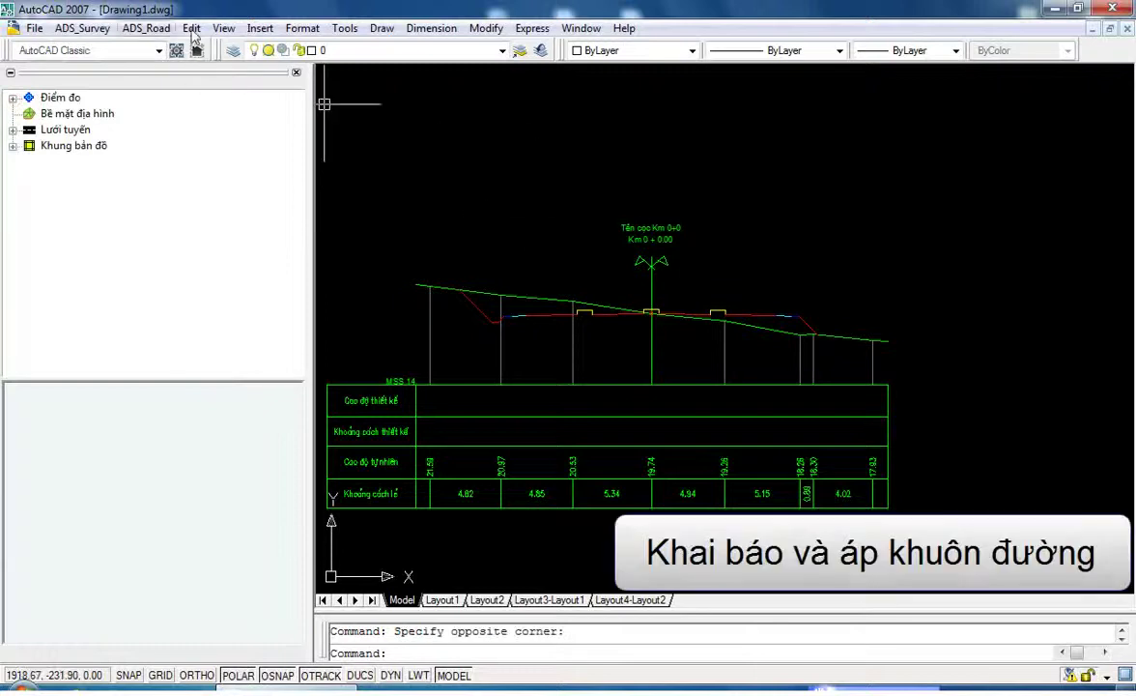
click(143, 30)
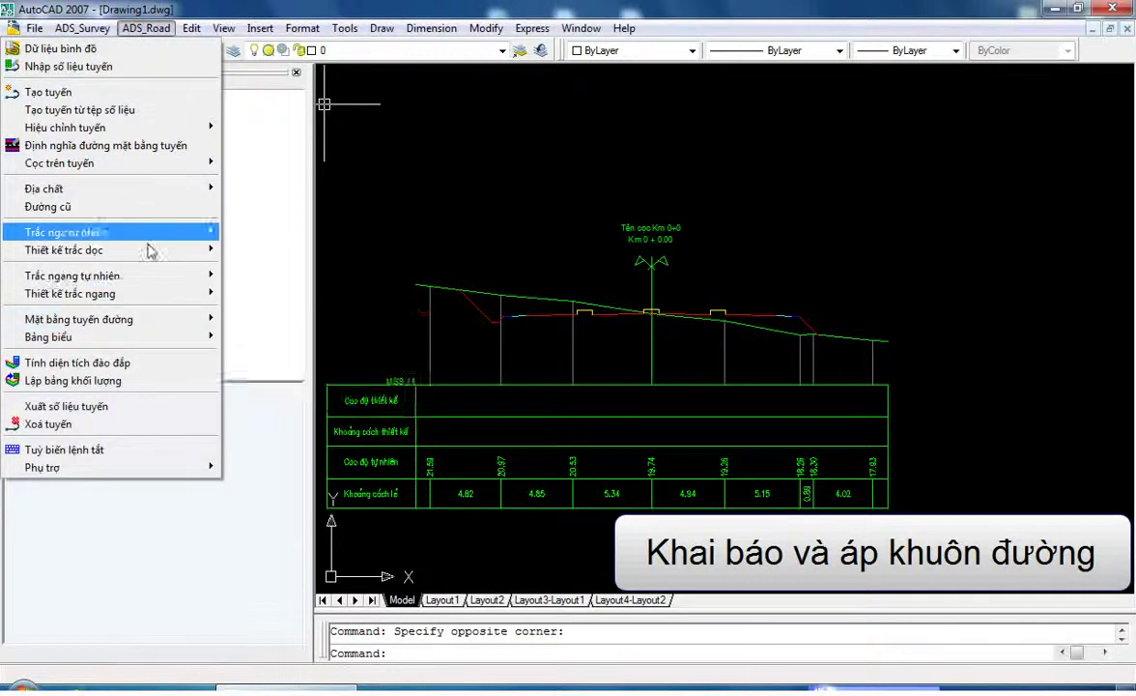
mouse_move(71, 292)
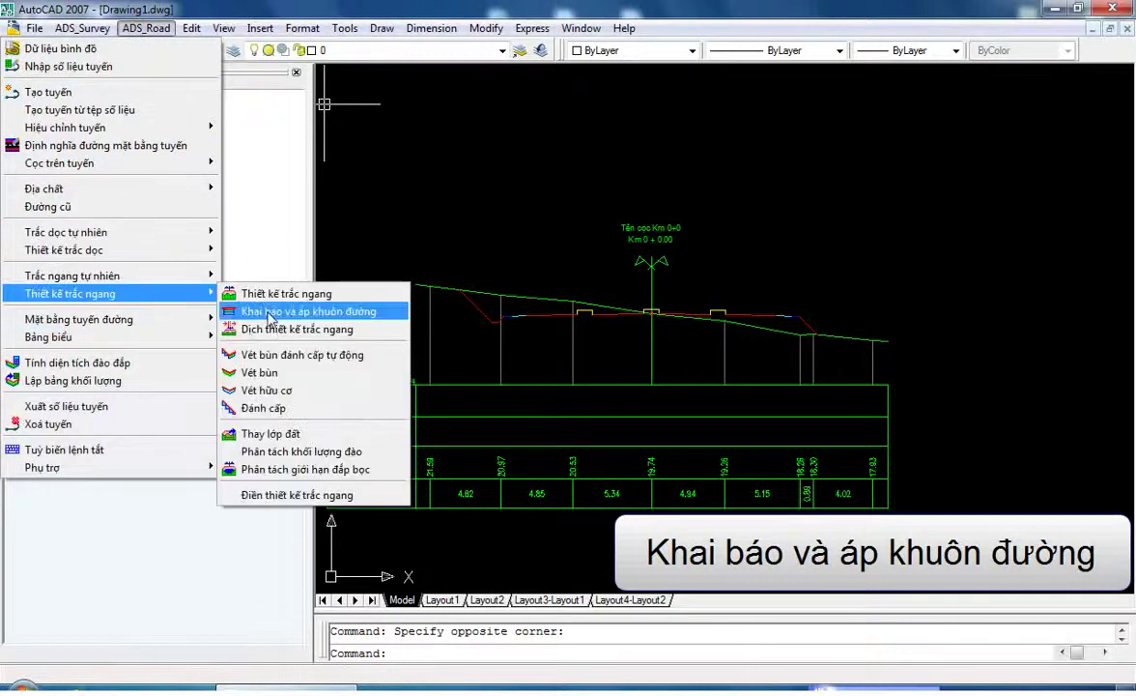
click(273, 314)
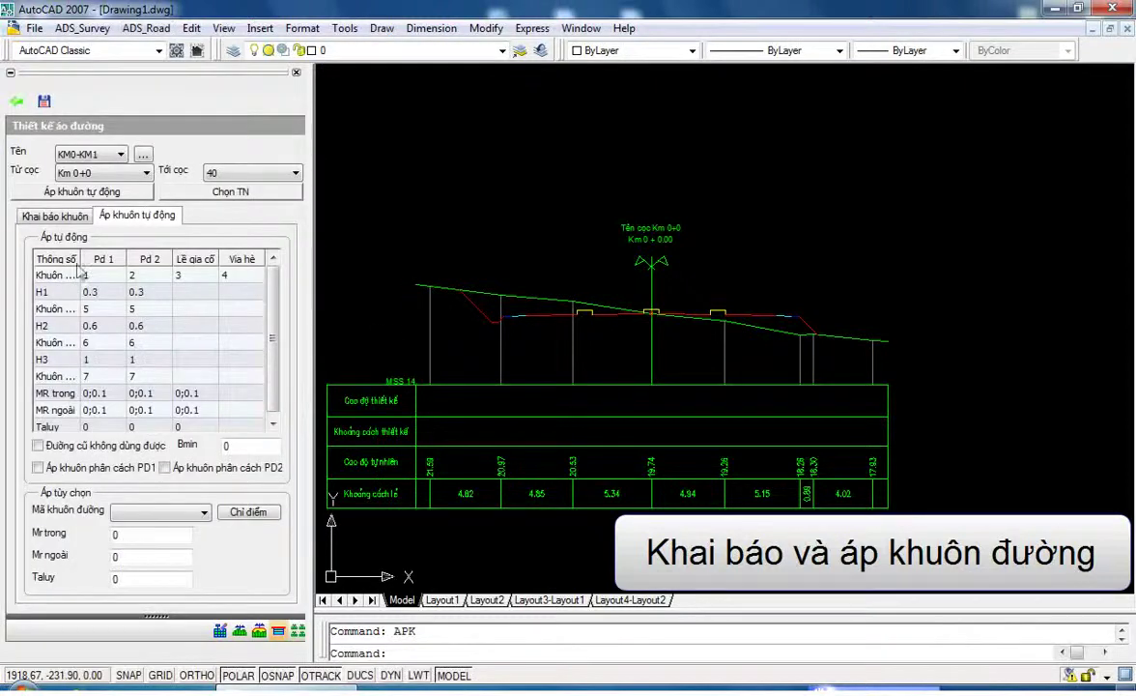
click(64, 218)
click(99, 300)
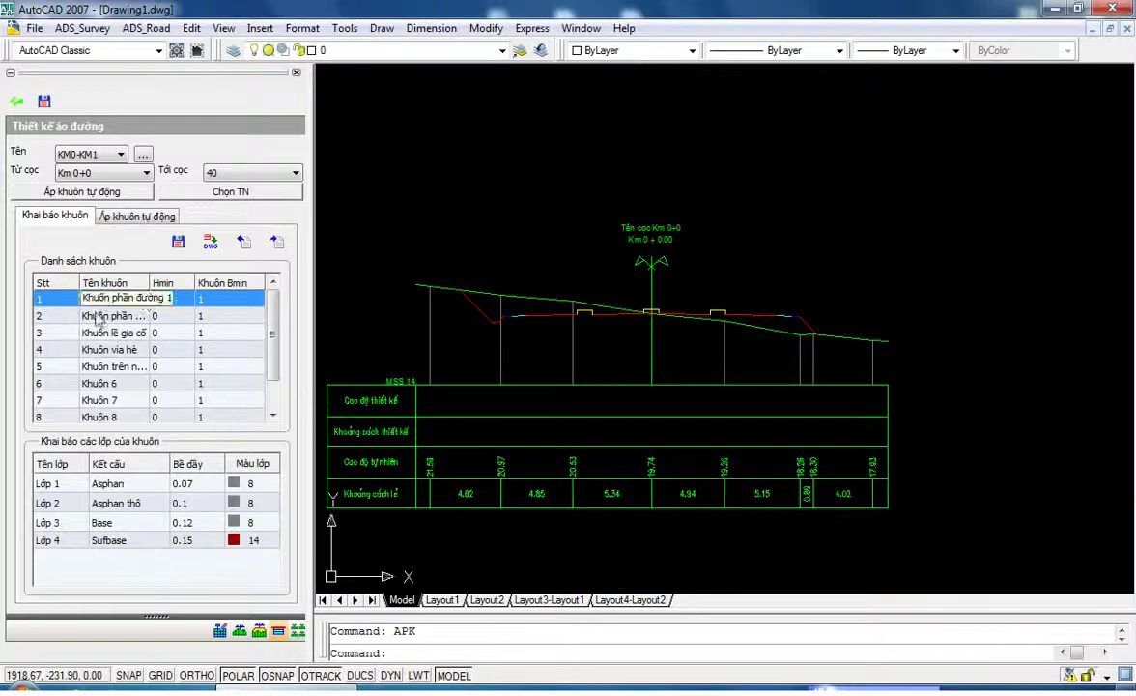
click(90, 332)
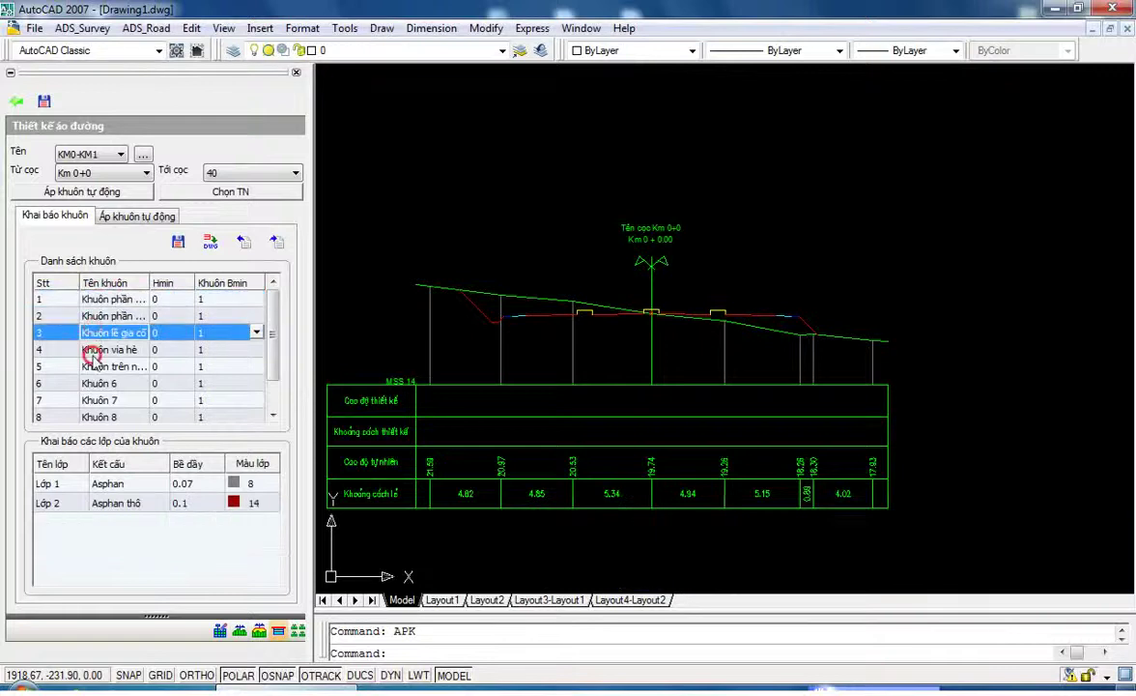
click(94, 349)
click(93, 382)
click(90, 300)
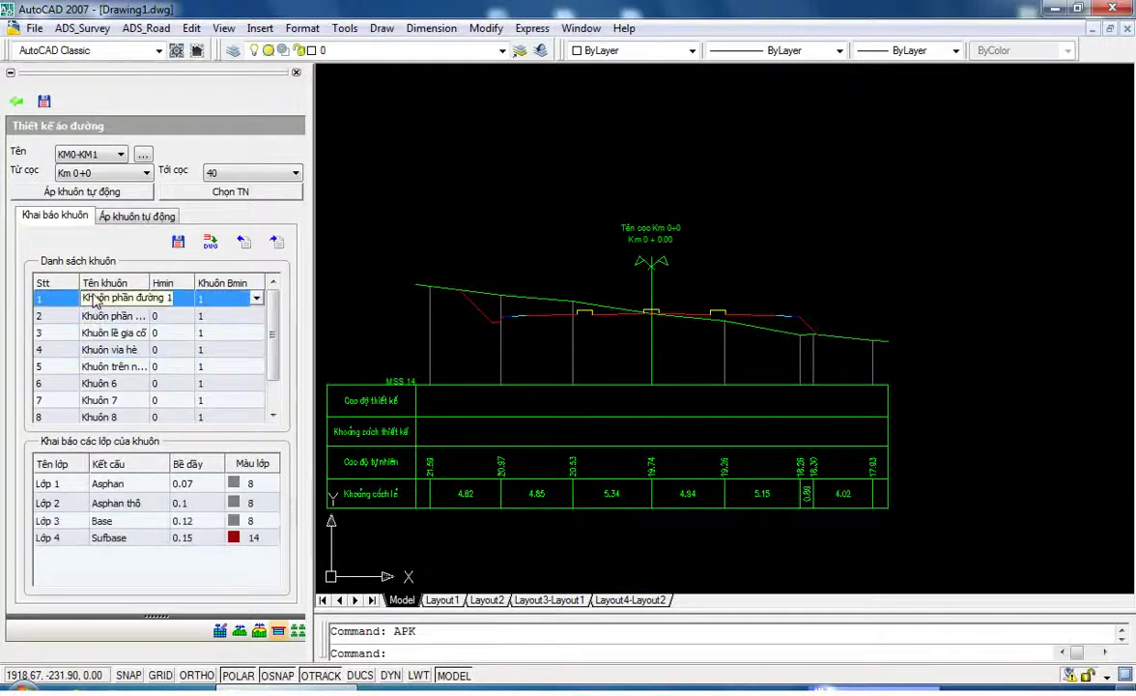
- Assign template 1 to carriageways Pd 1 and Pd 2 and template 3 to the hardened shoulder
click(140, 218)
click(94, 275)
click(117, 274)
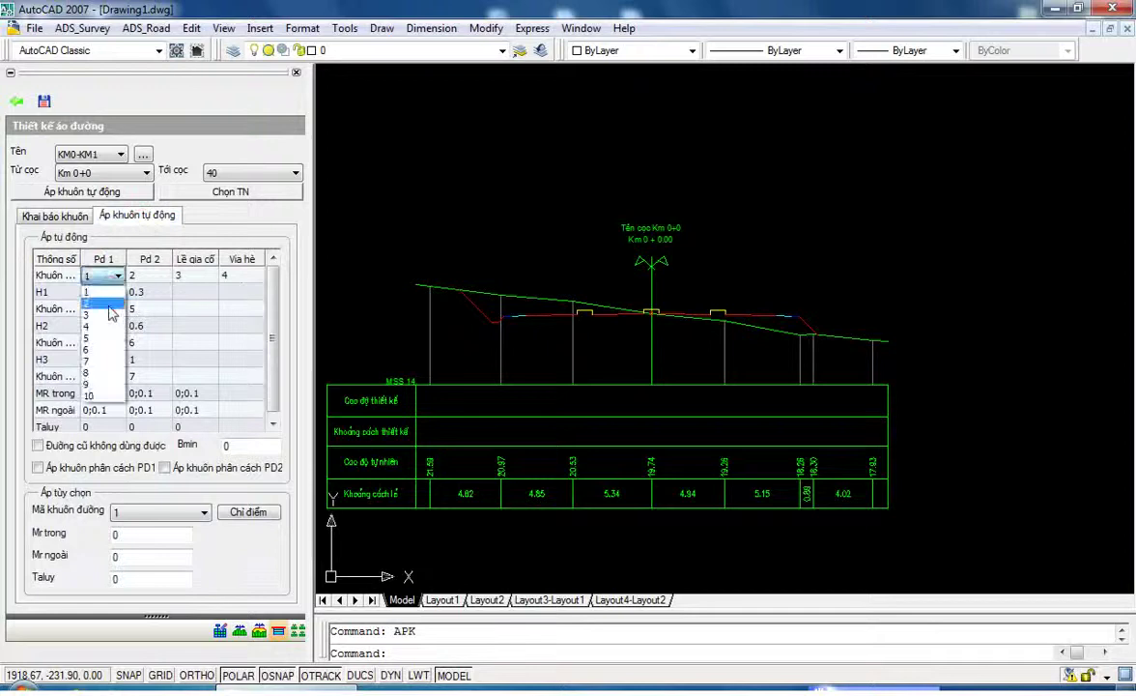
click(97, 288)
click(161, 275)
click(164, 276)
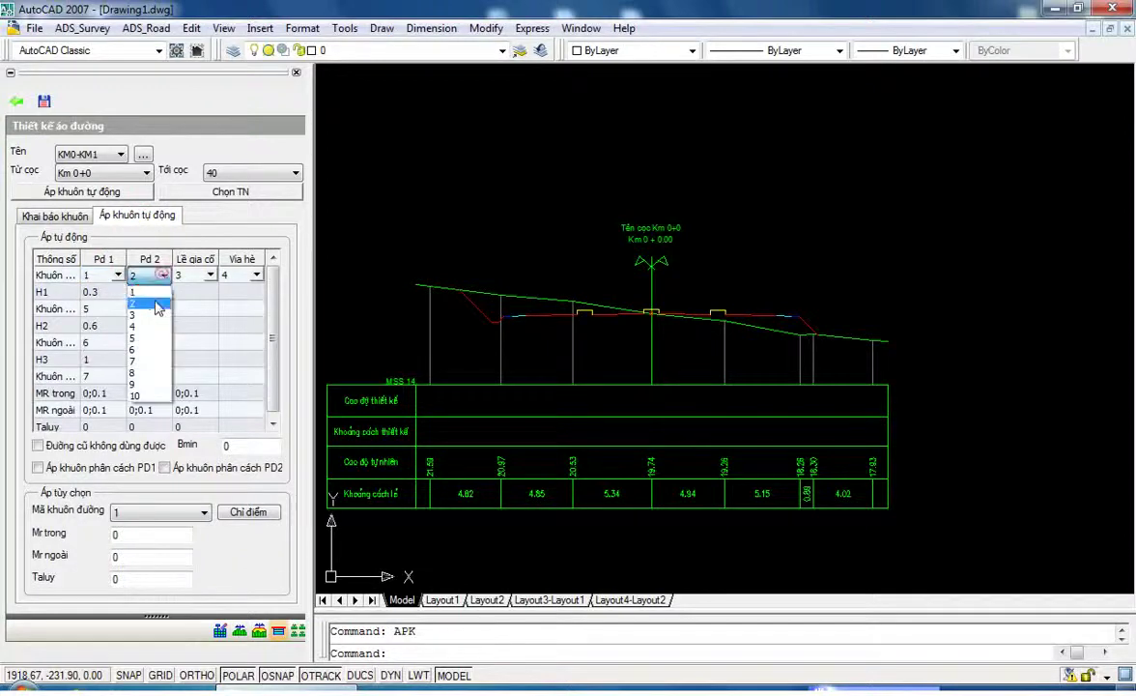
click(140, 292)
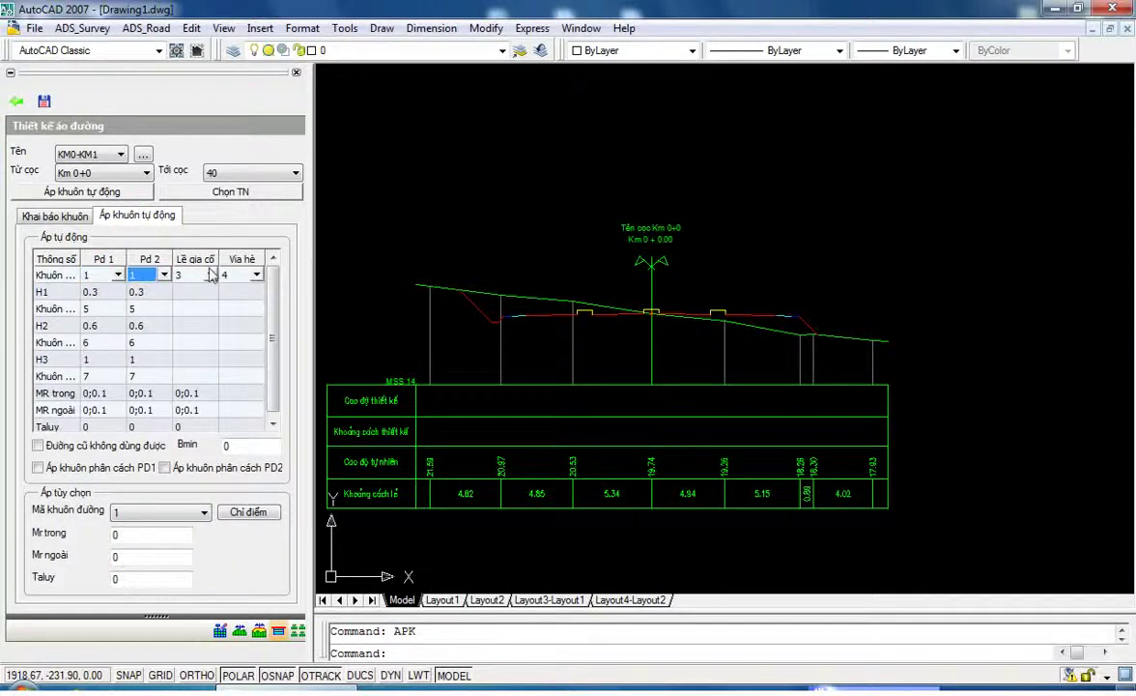
click(211, 276)
click(209, 276)
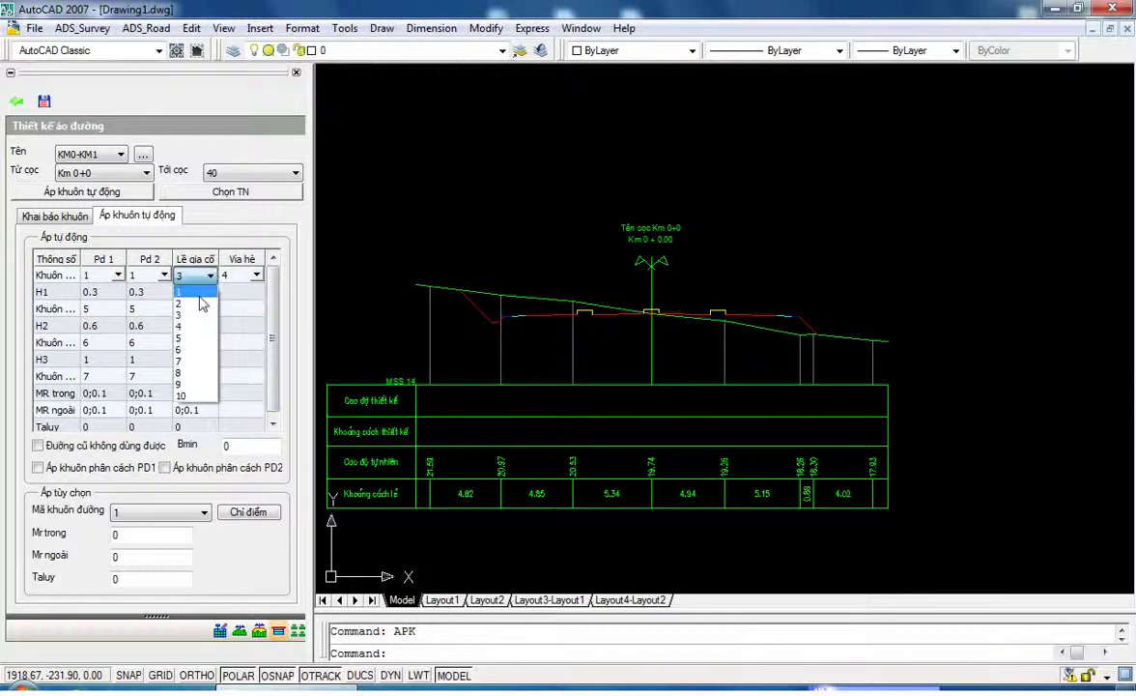
click(190, 315)
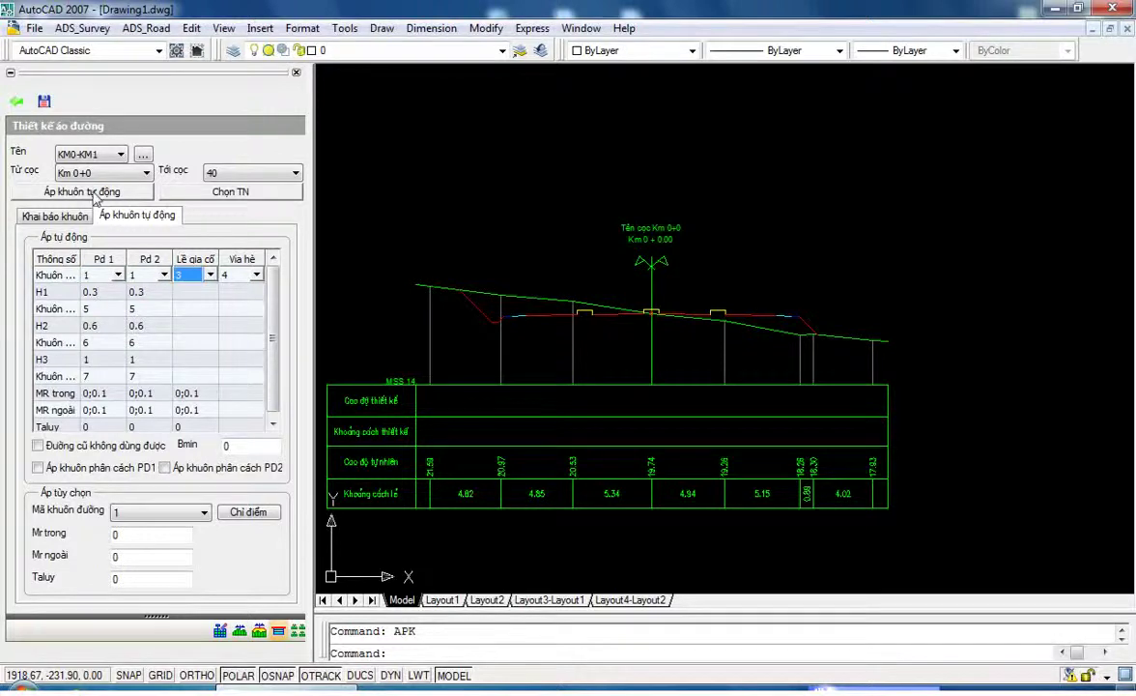
- Check the Pd 1 inner widening value and run Áp khuôn tự động on all cross-sections
click(101, 394)
click(107, 395)
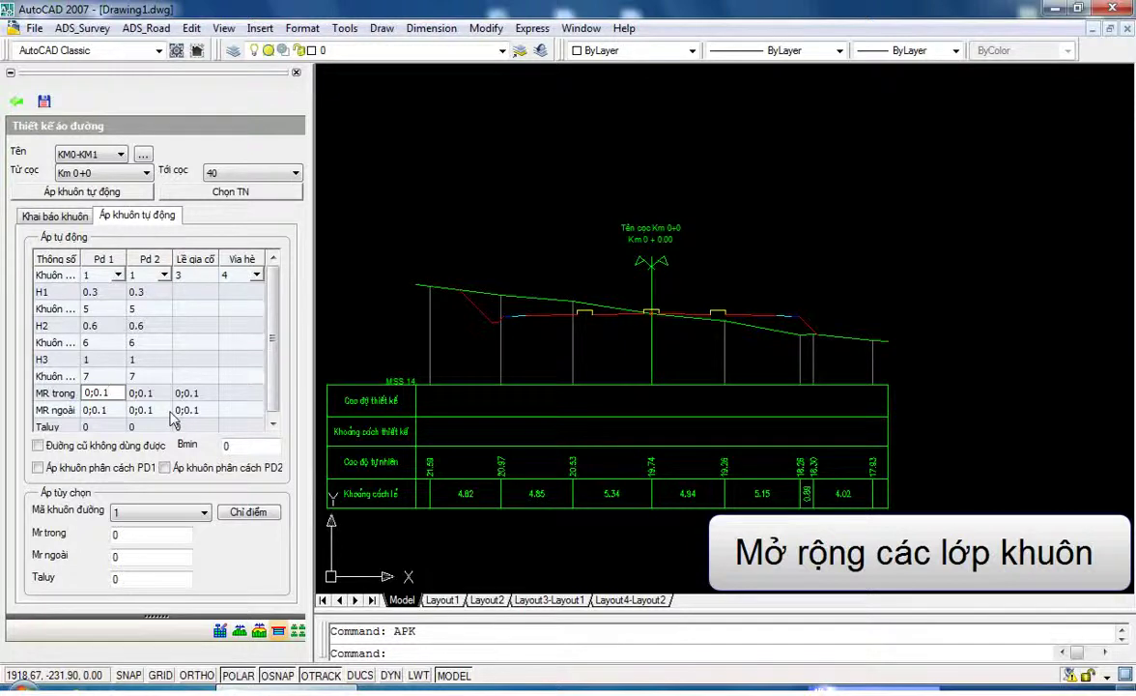
click(97, 190)
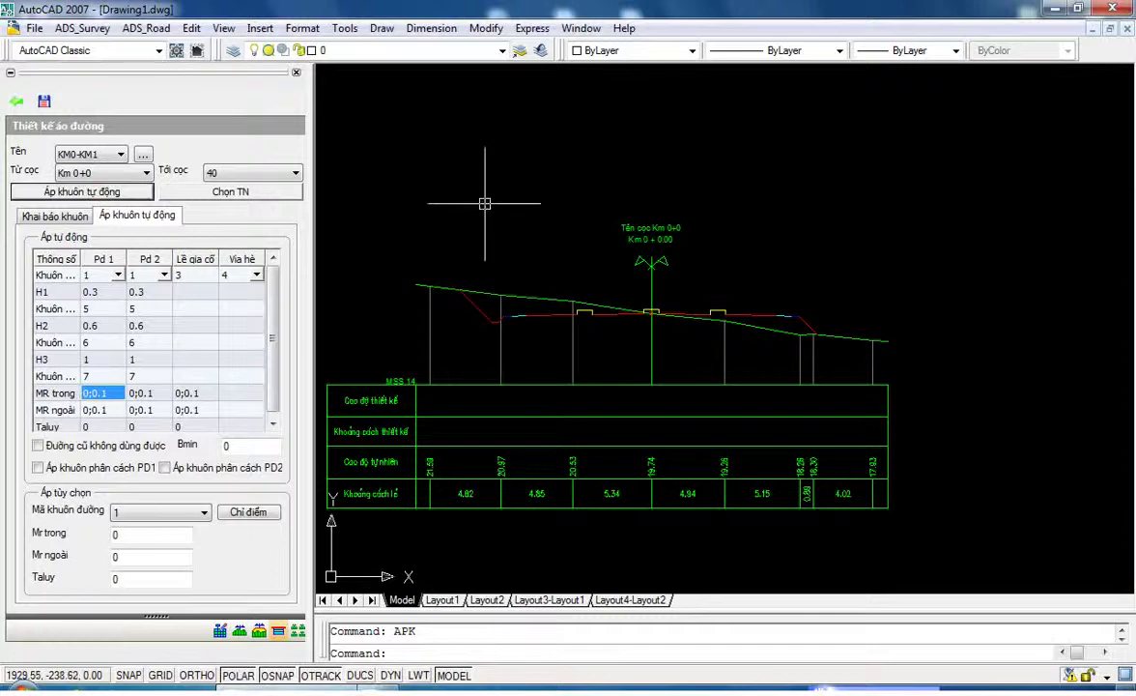
- Zoom in to check the applied pavement template layers, then close the Thiết kế áo đường panel
scroll(677, 319, up, 4)
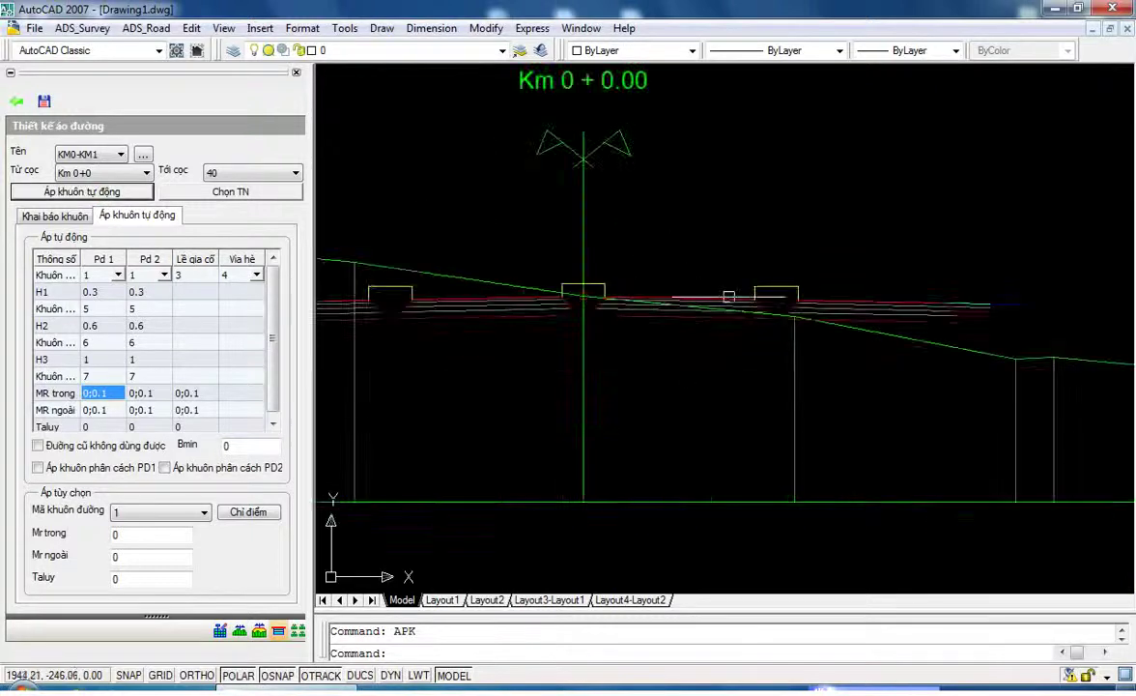
scroll(654, 329, up, 4)
scroll(721, 328, up, 3)
mouse_move(645, 312)
middle_down()
mouse_move(552, 348)
mouse_move(564, 296)
middle_up()
scroll(647, 271, down, 3)
scroll(711, 257, down, 3)
scroll(816, 223, up, 3)
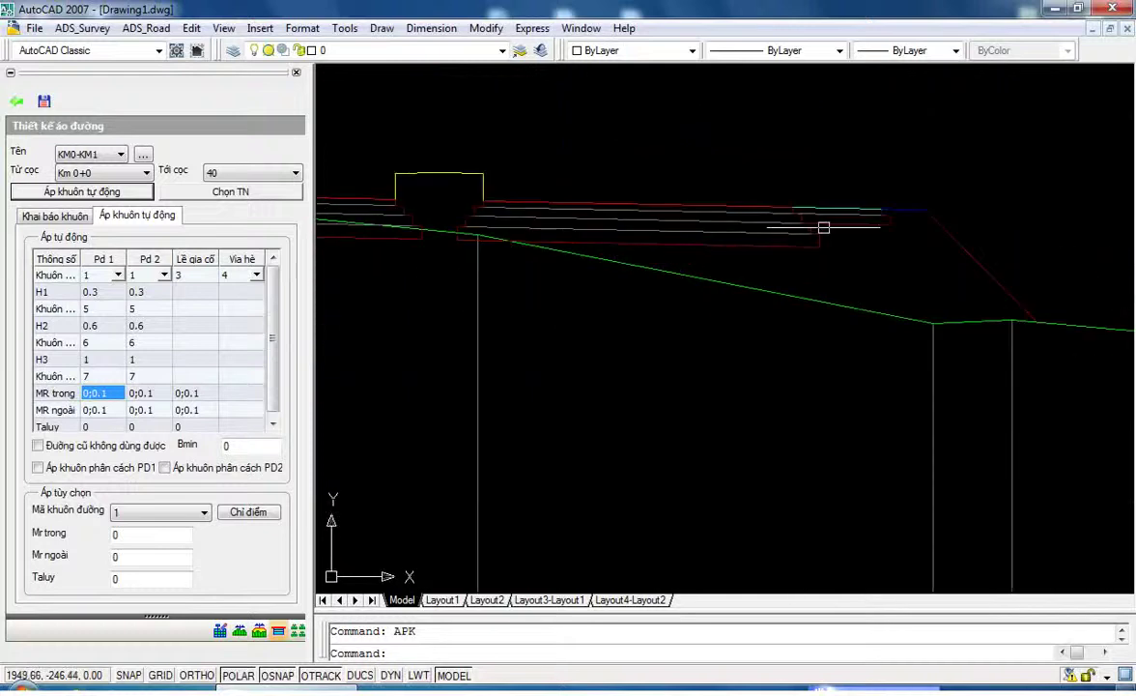
scroll(824, 227, up, 3)
scroll(672, 368, down, 2)
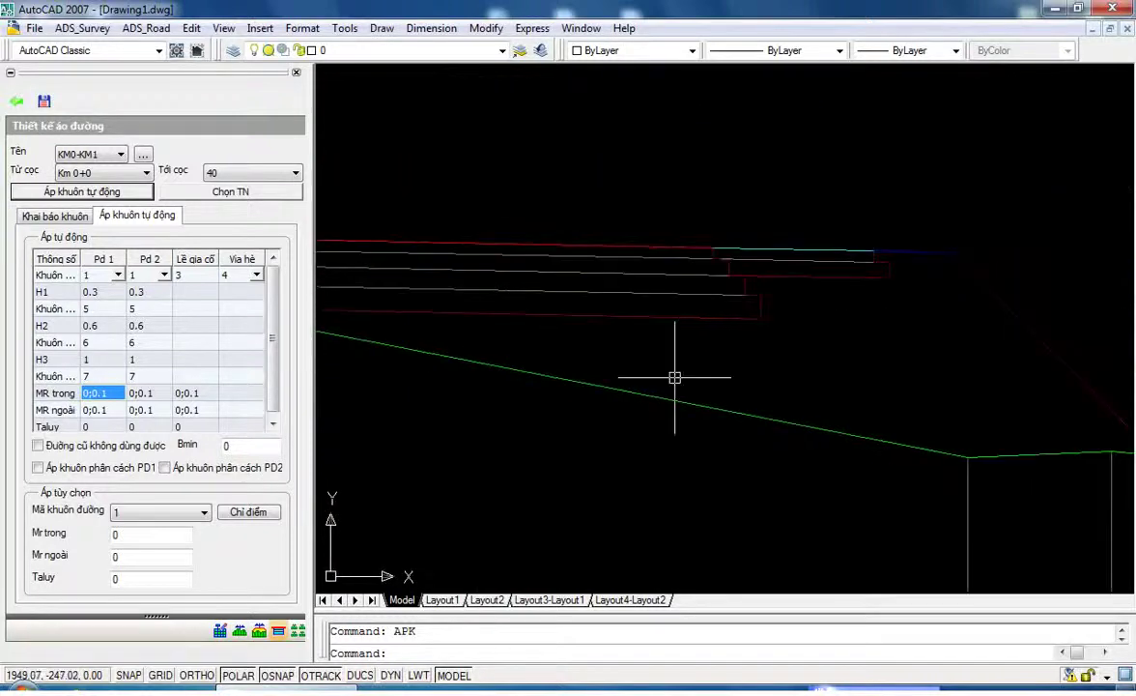
scroll(675, 376, down, 2)
scroll(614, 398, down, 2)
scroll(520, 297, down, 2)
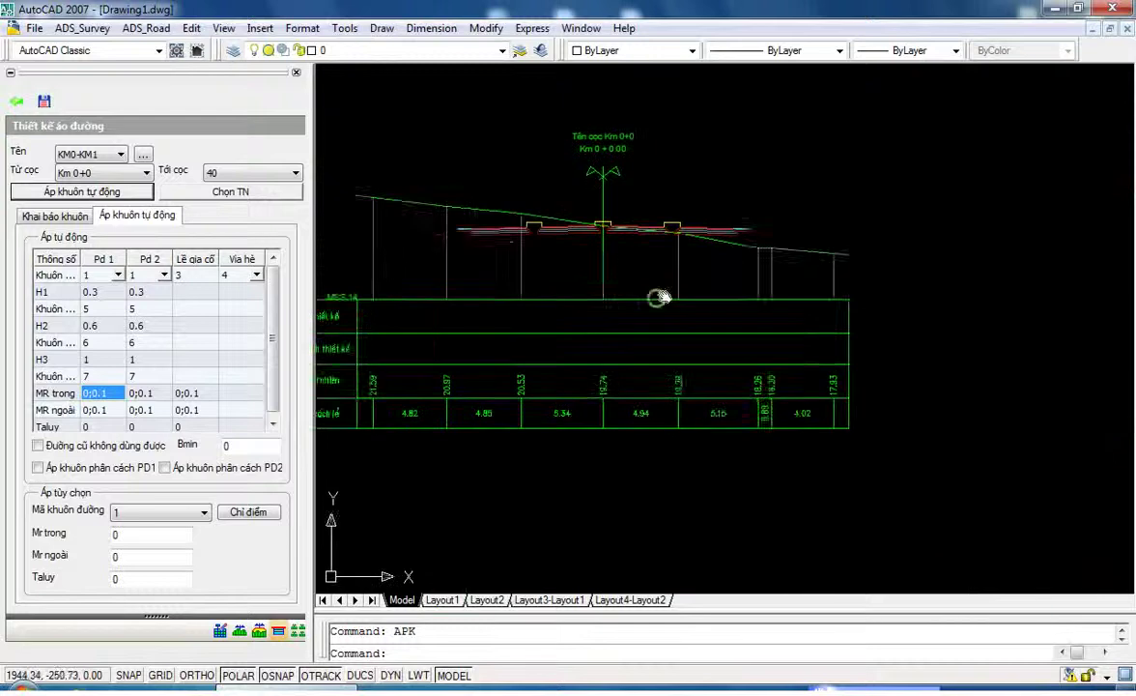
scroll(637, 206, down, 1)
scroll(637, 206, down, 2)
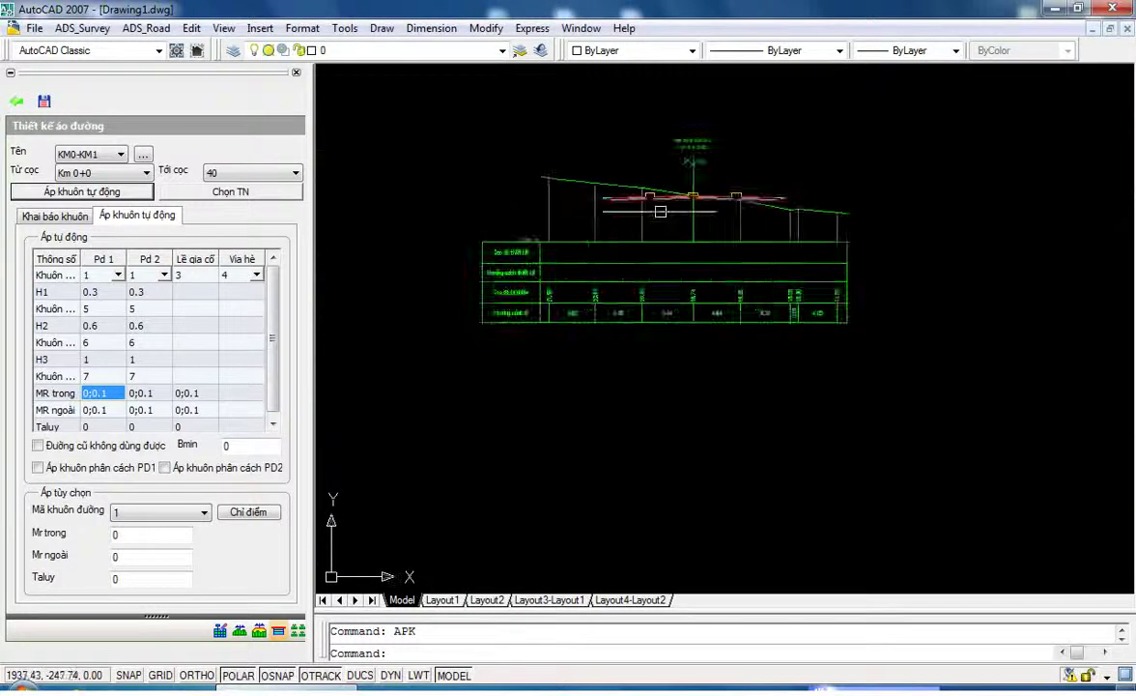
scroll(618, 208, down, 1)
click(18, 105)
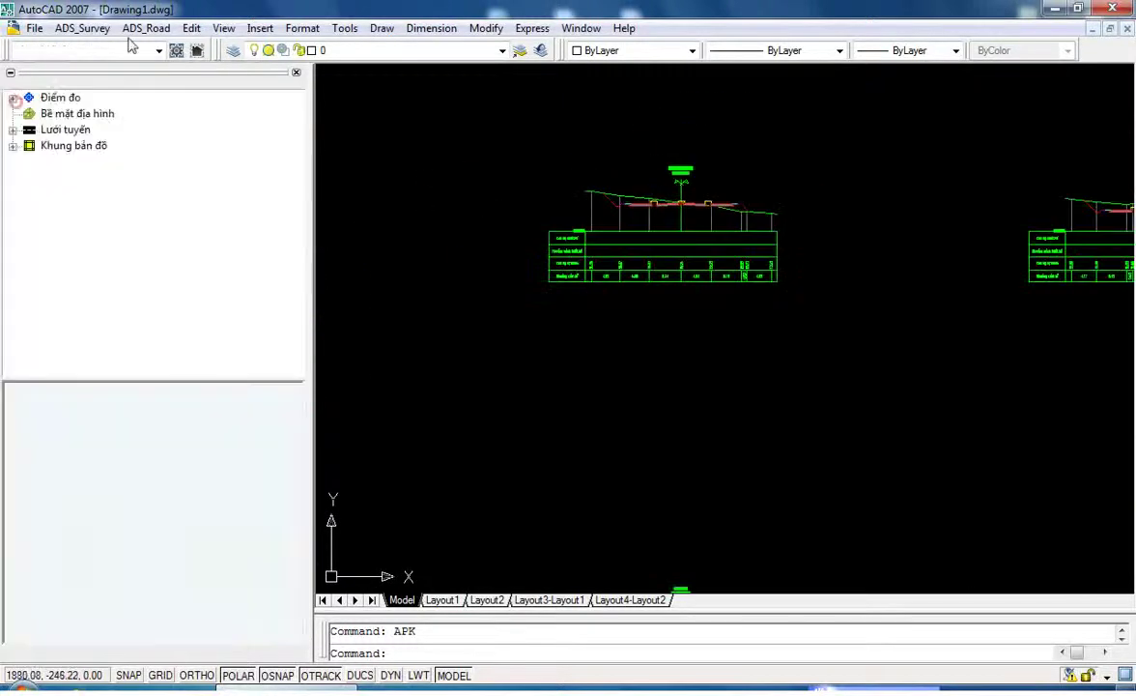
click(146, 28)
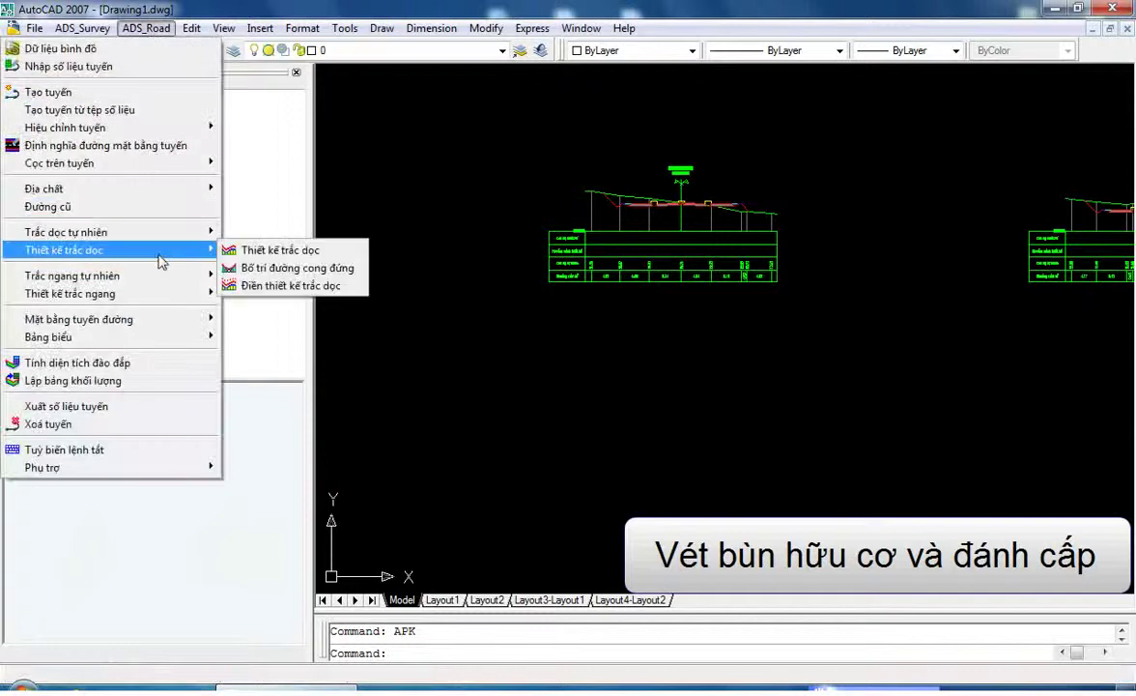
mouse_move(71, 293)
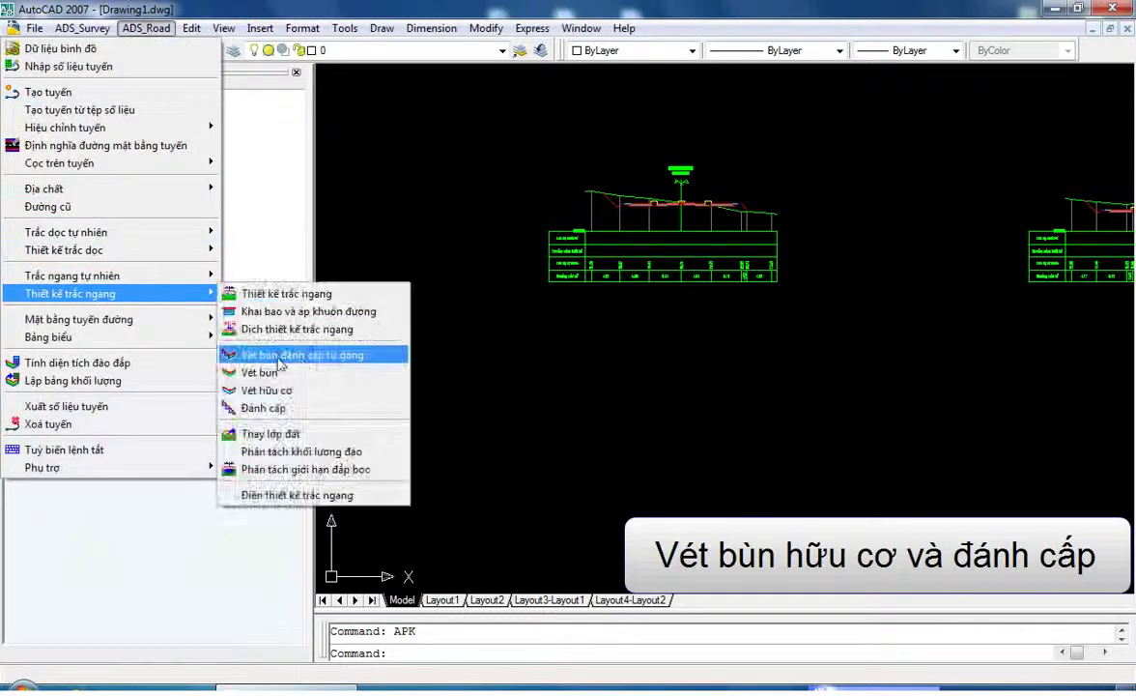
- Start Vét bùn đánh cấp tự động and review the stripping slope value
click(282, 355)
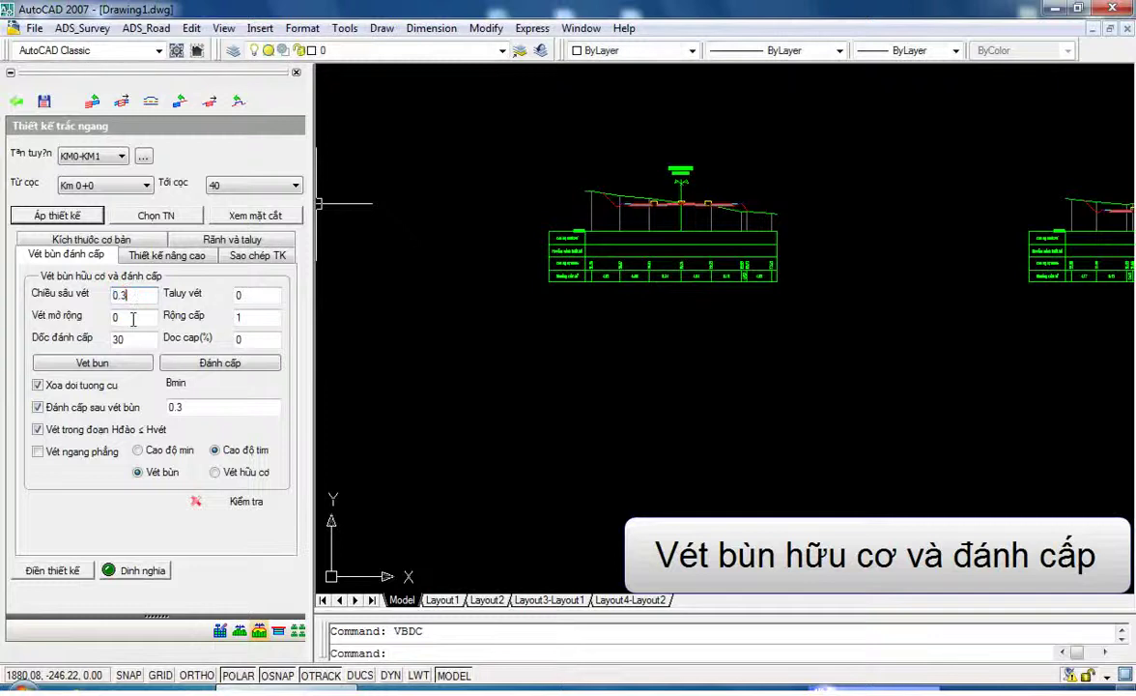
click(258, 294)
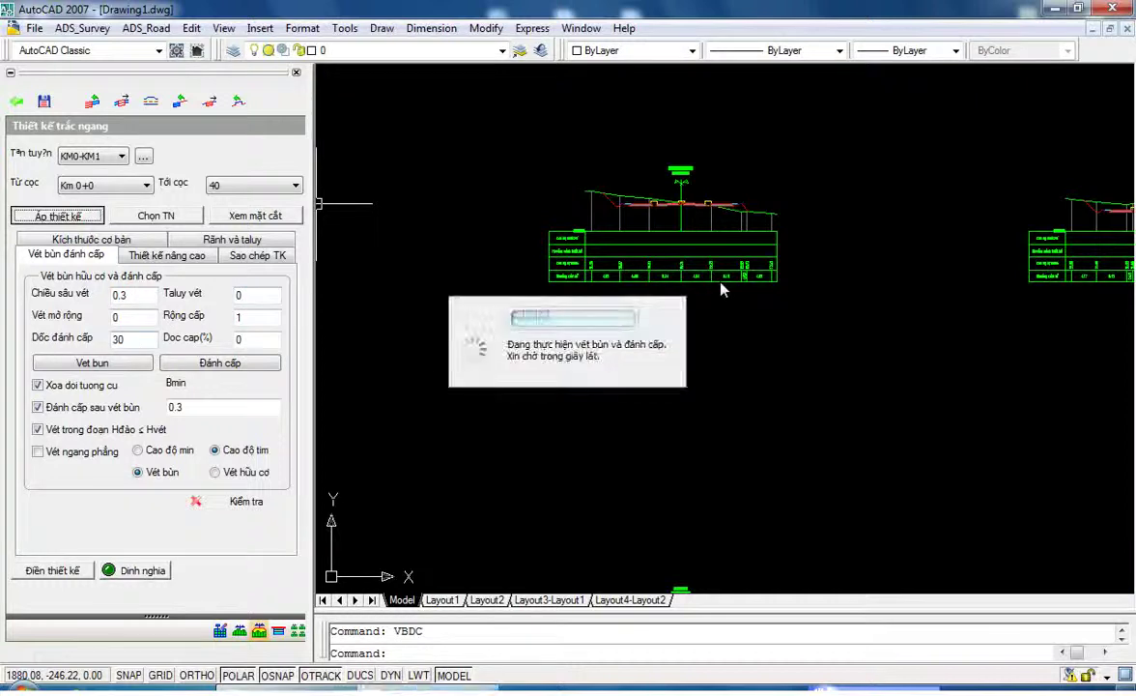
- Measure the width of a short stripping box with a DLI linear dimension
scroll(705, 232, up, 7)
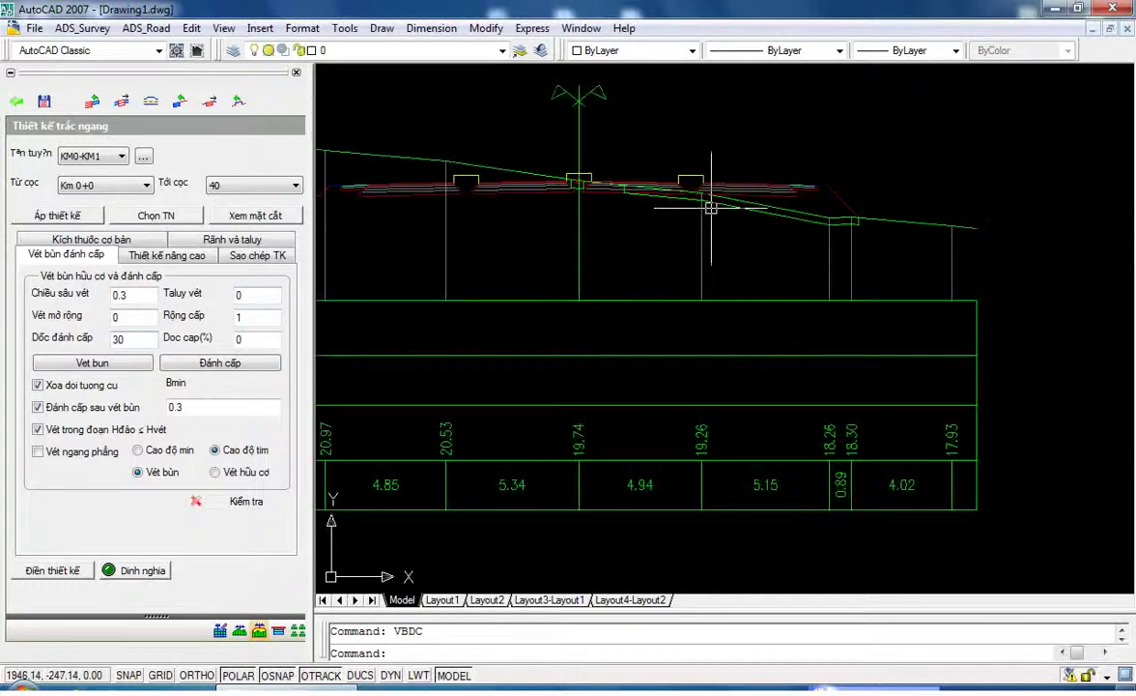
middle_drag(950, 281, 390, 225)
scroll(389, 225, down, 5)
scroll(572, 236, up, 2)
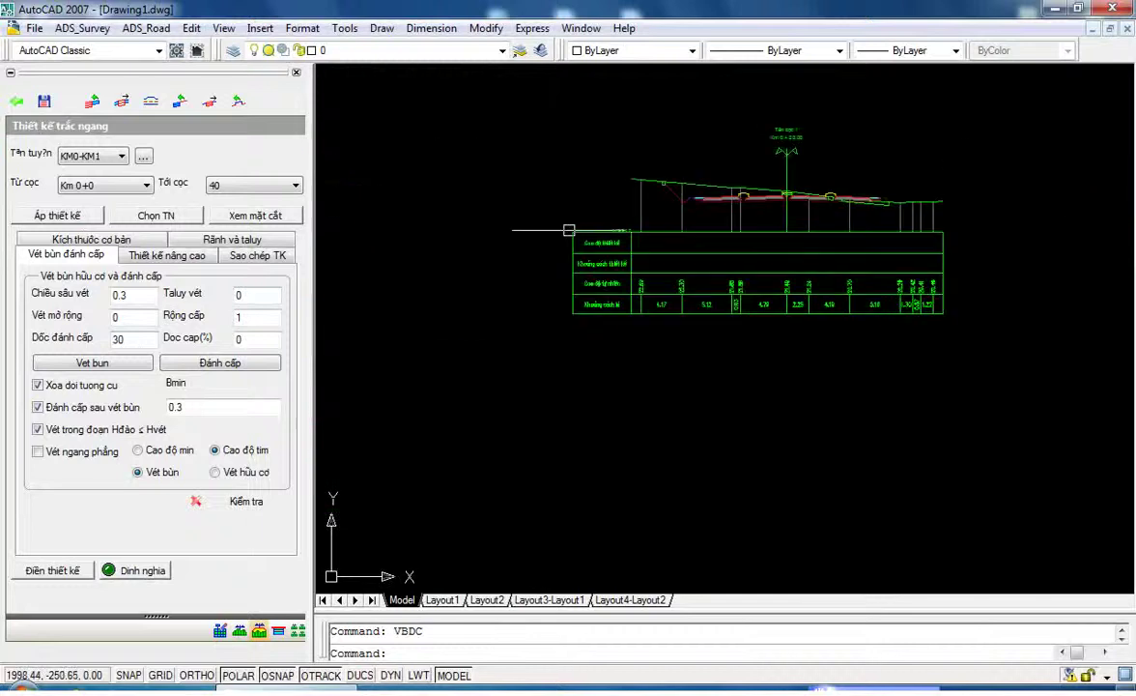
scroll(571, 236, up, 3)
scroll(571, 235, up, 3)
middle_drag(600, 180, 637, 289)
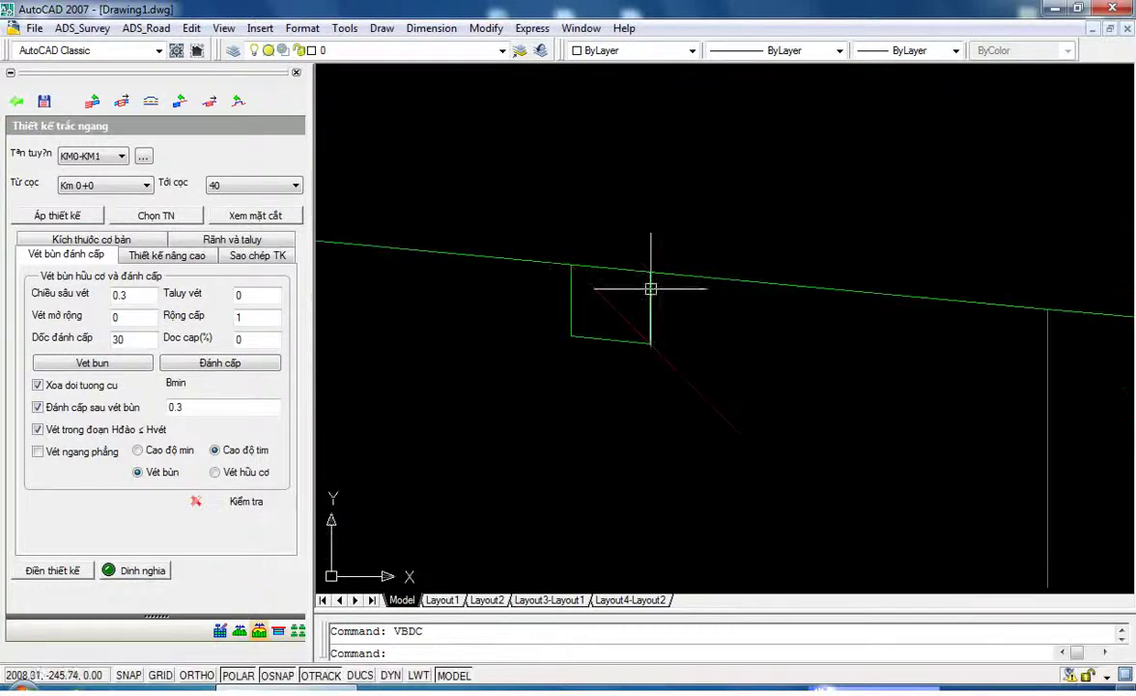
text(dli)
key(Return)
click(572, 265)
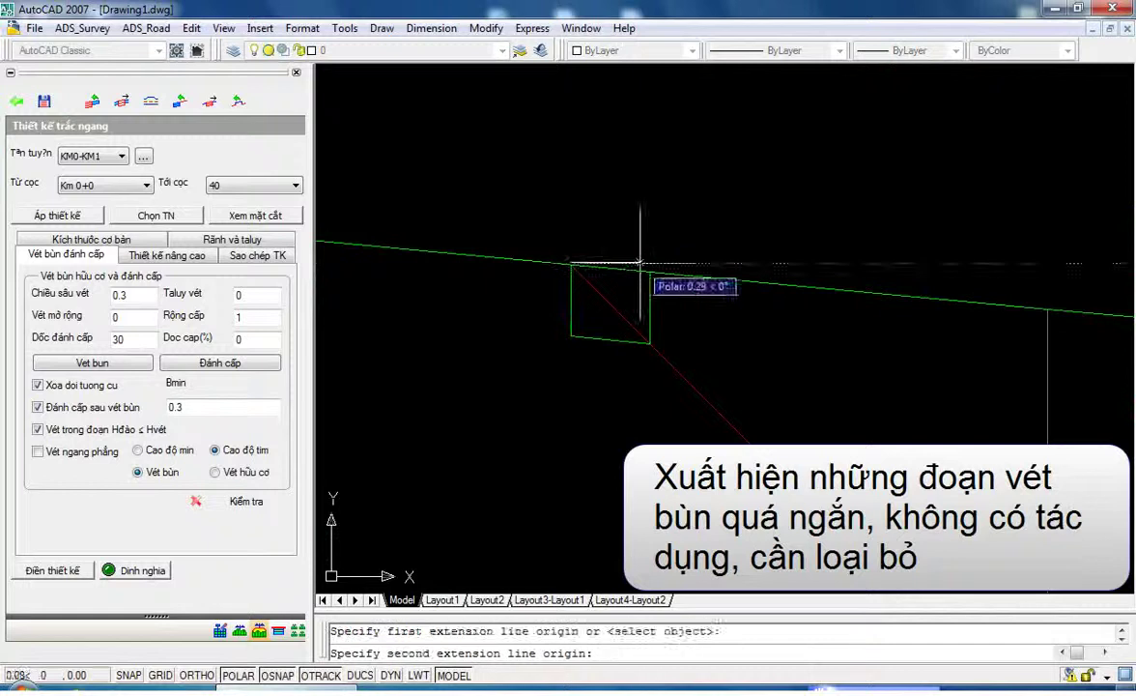
click(651, 272)
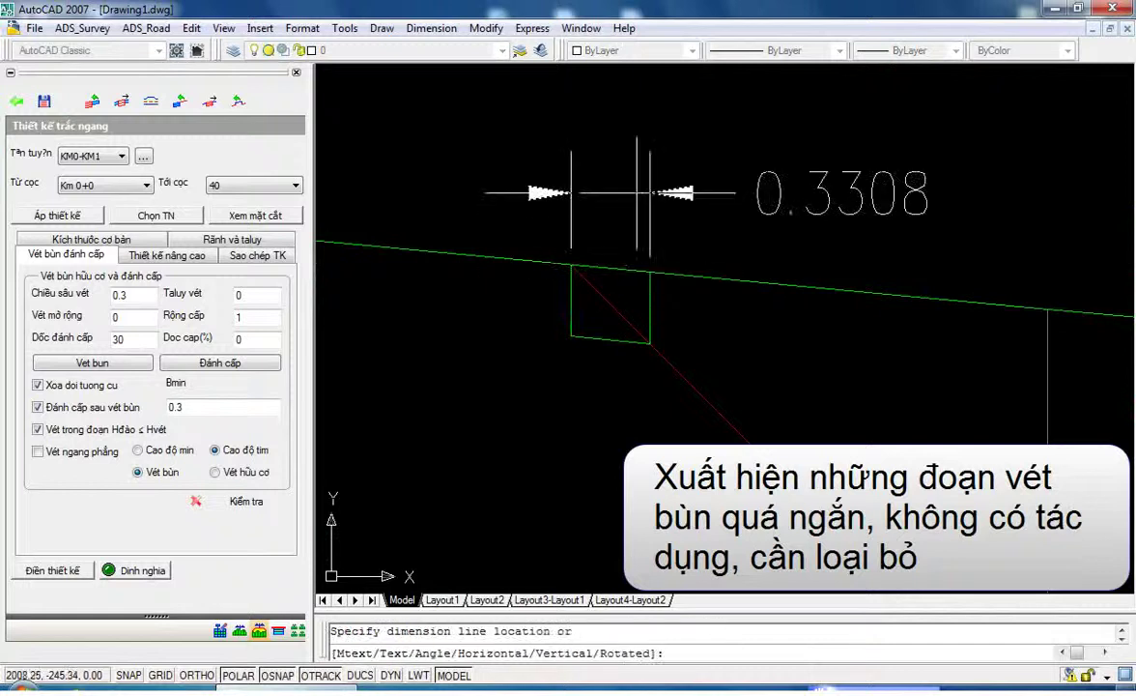
key(Escape)
- Raise Đánh cấp sau vét bùn Bmin from 0.3 to 0.5 and reapply the design
double_click(189, 407)
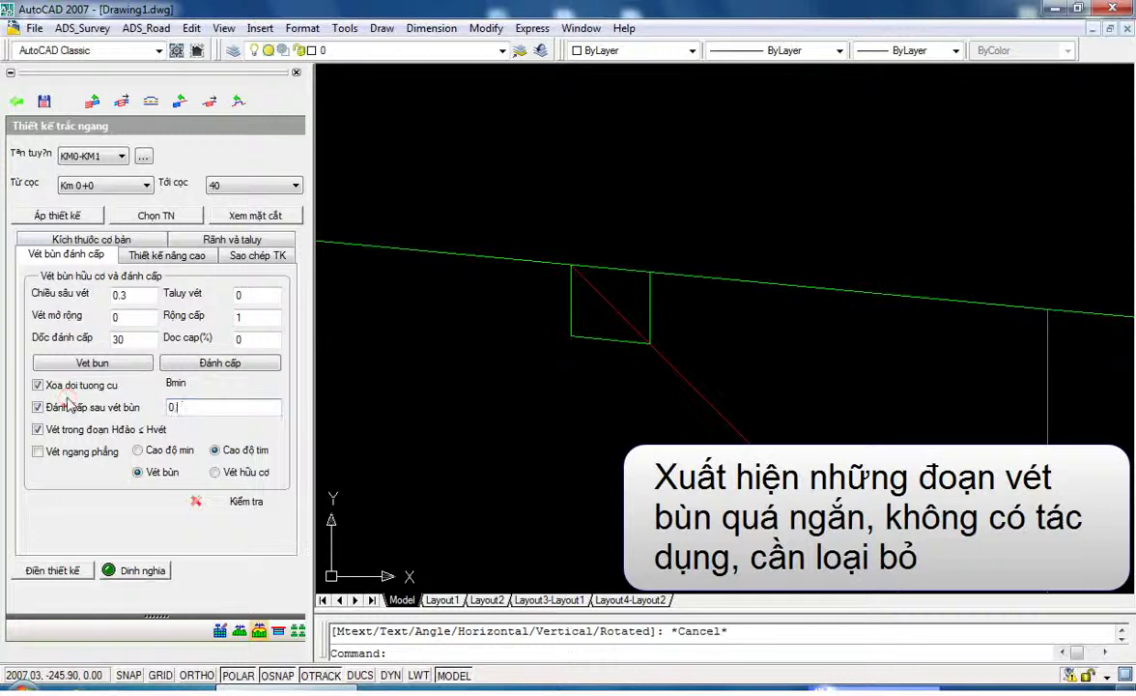
text(5)
click(97, 218)
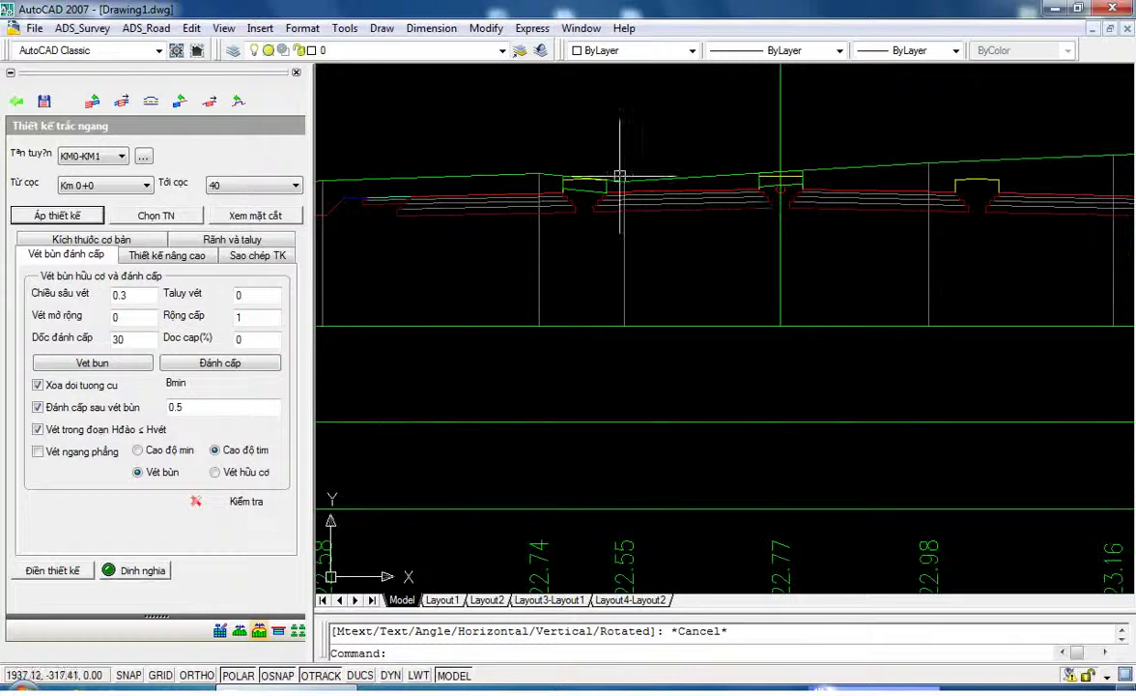
scroll(699, 289, up, 3)
scroll(628, 281, up, 3)
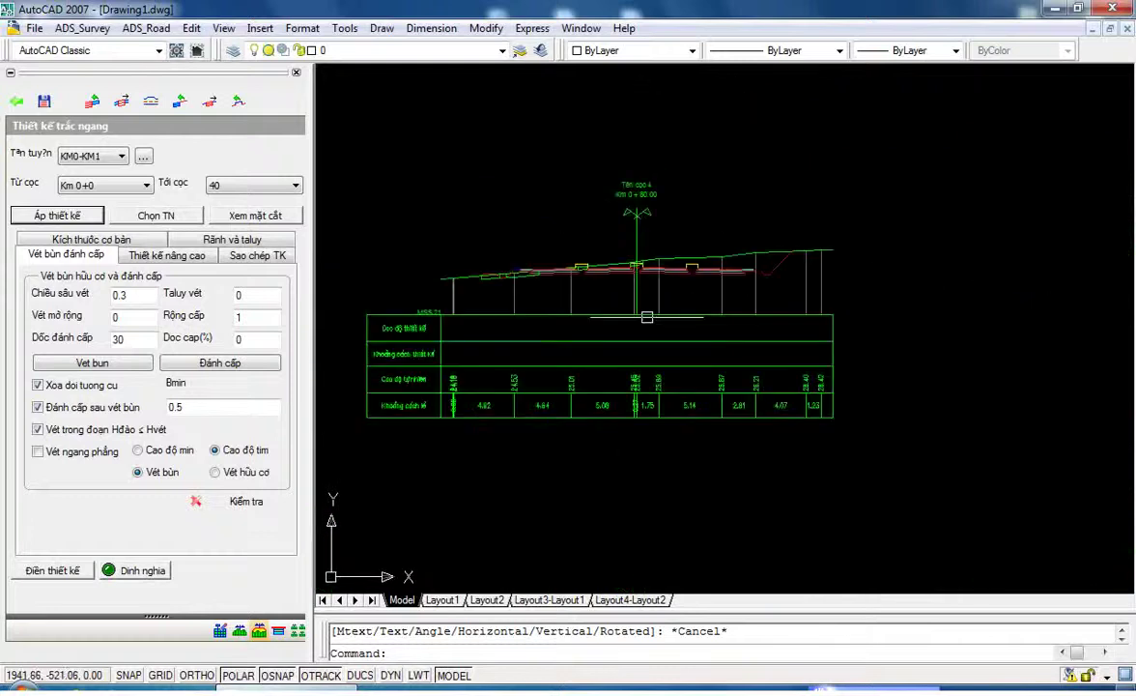
scroll(501, 271, up, 3)
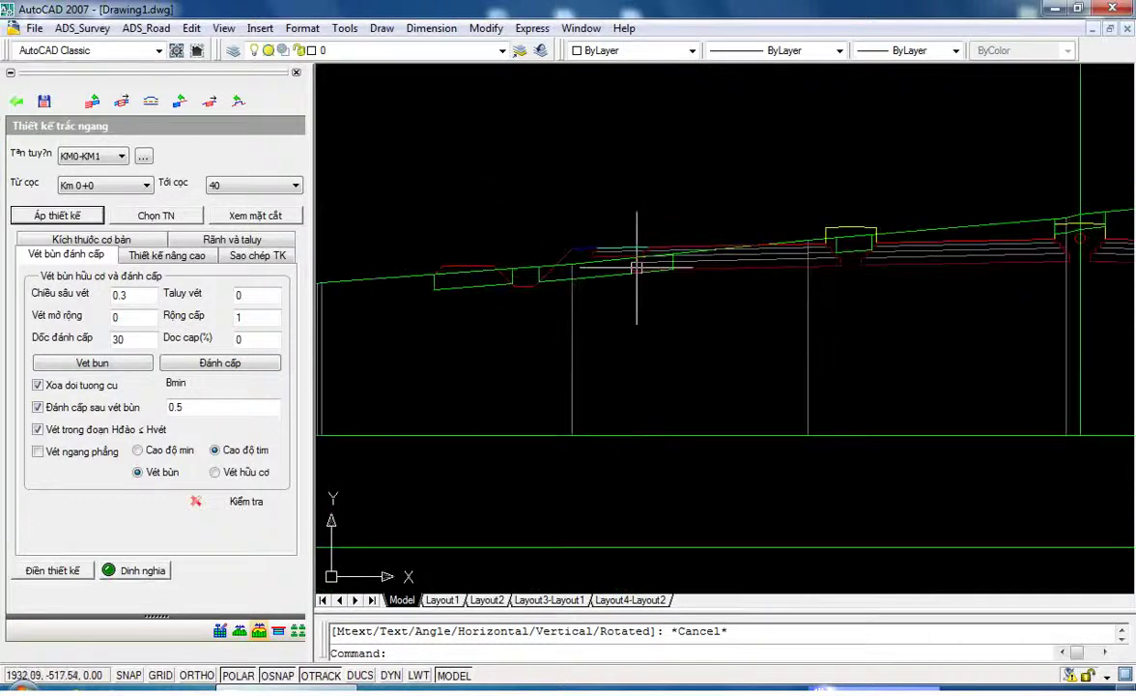
scroll(590, 246, down, 5)
middle_drag(670, 259, 671, 234)
scroll(670, 233, up, 3)
scroll(667, 222, down, 5)
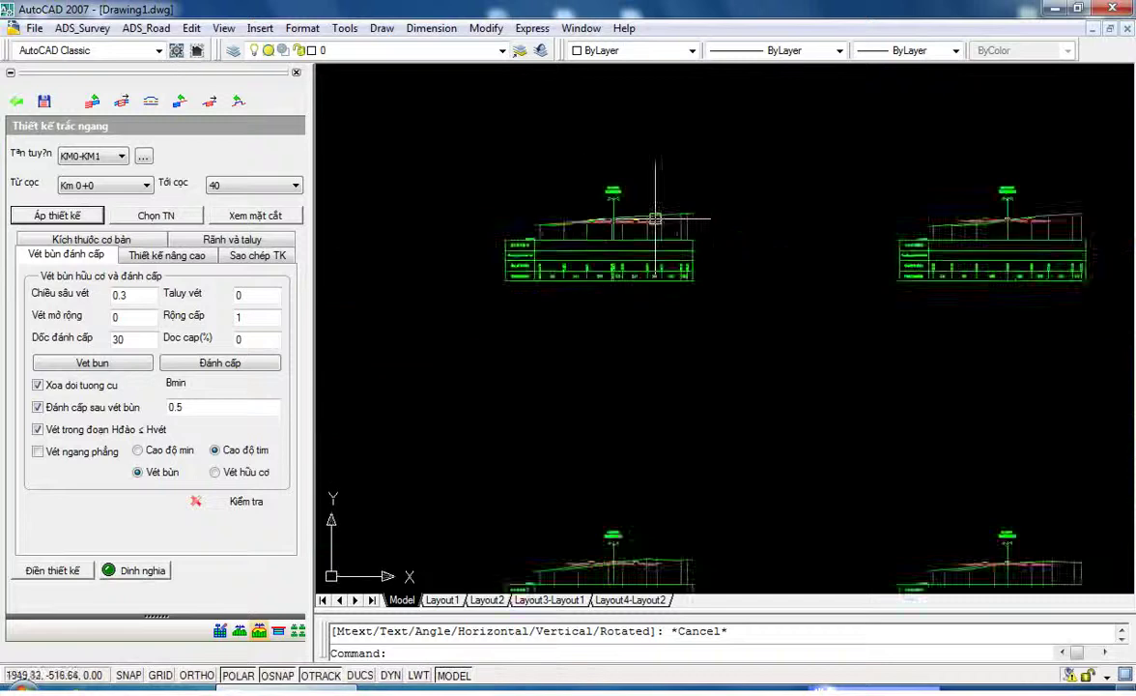
scroll(654, 208, down, 3)
scroll(734, 205, up, 1)
scroll(744, 213, up, 5)
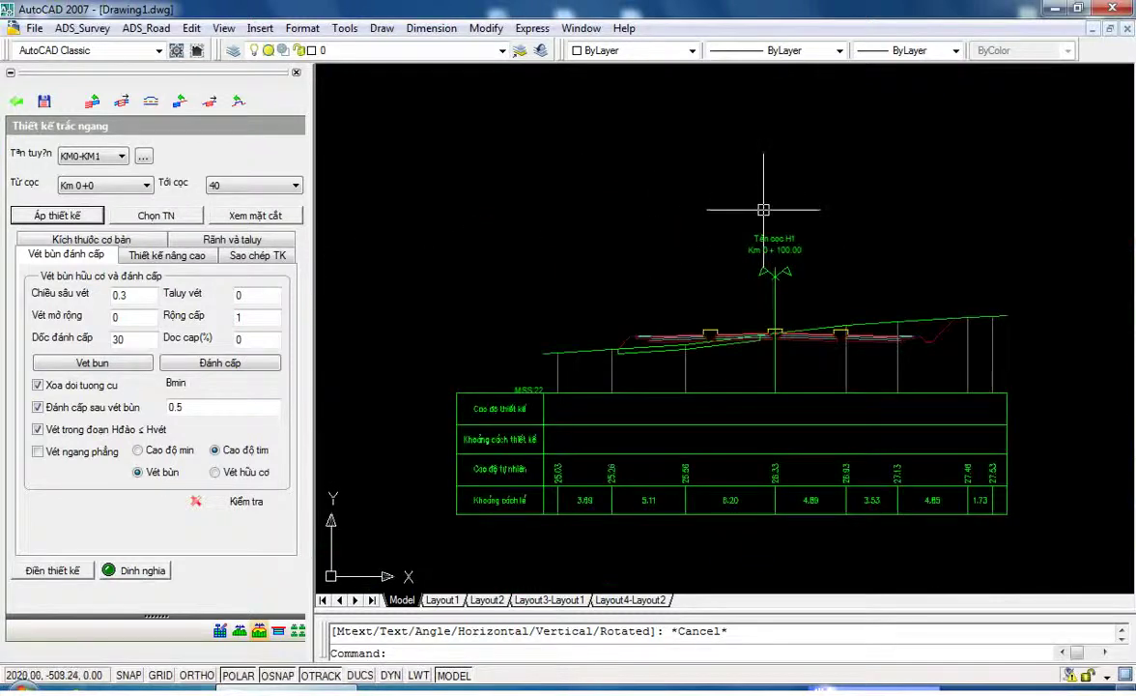
scroll(761, 212, down, 1)
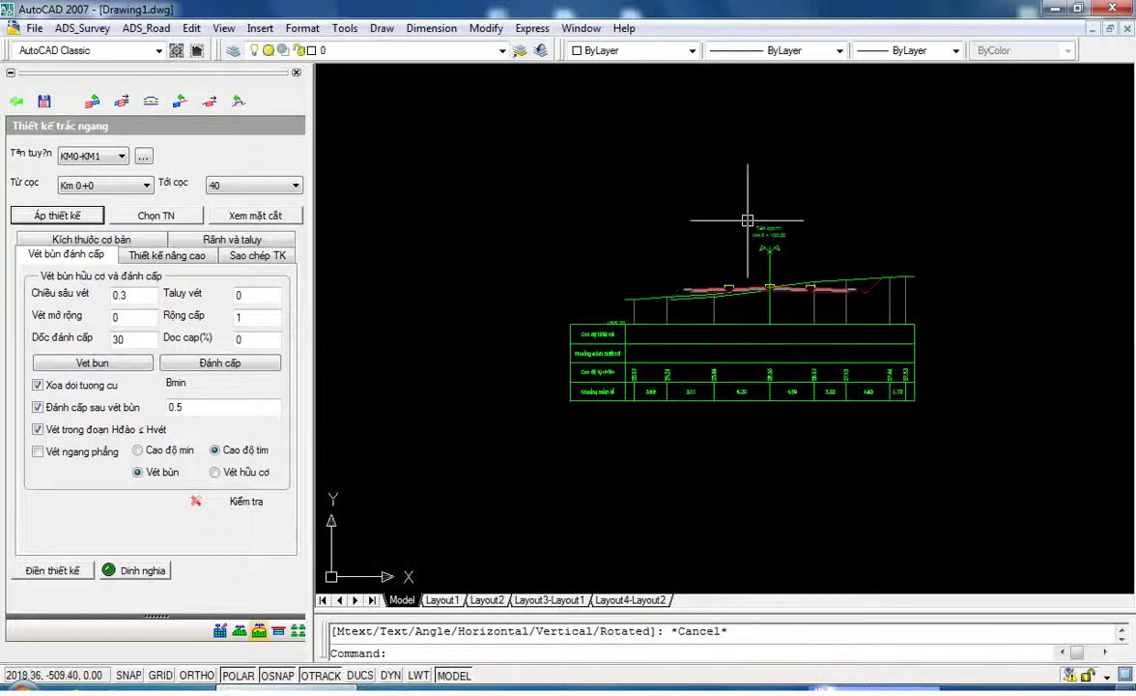
- Fill design labels without Mặt phần đường 1 and 2 elevations, using Cách X 20
click(76, 571)
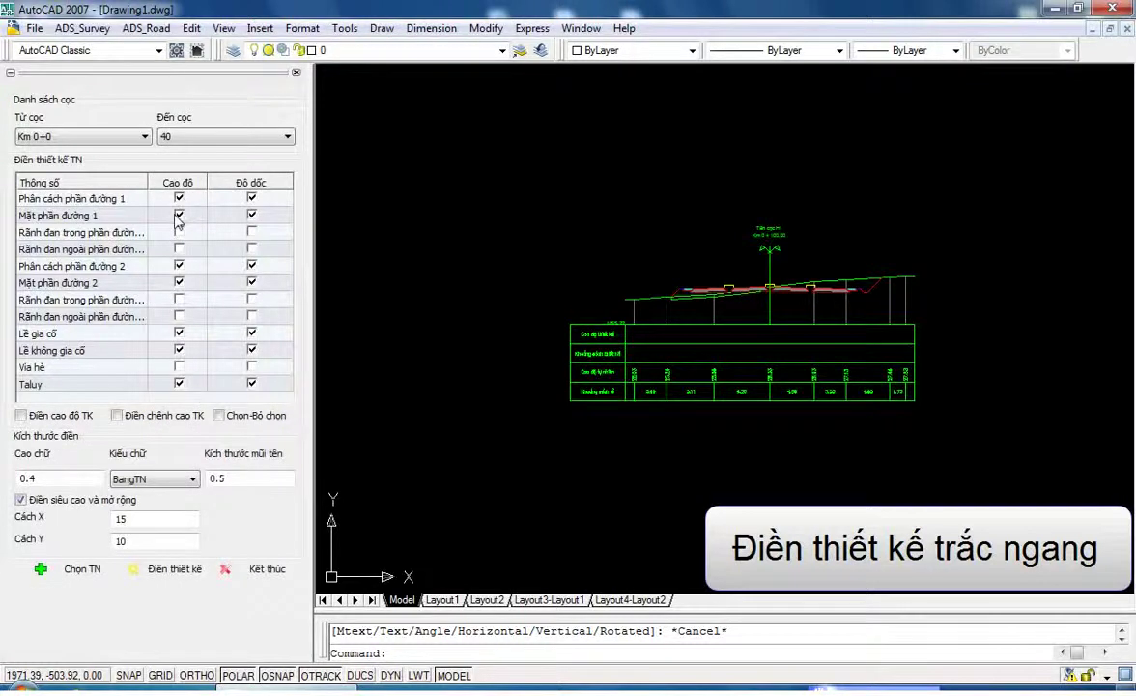
click(179, 216)
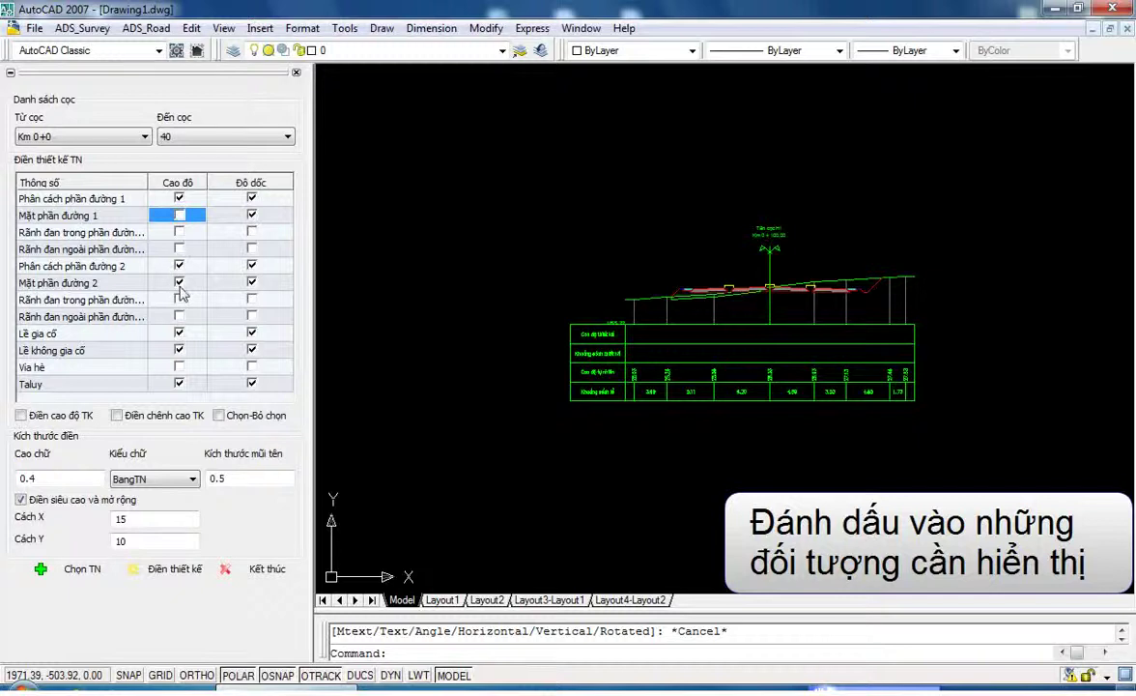
click(178, 283)
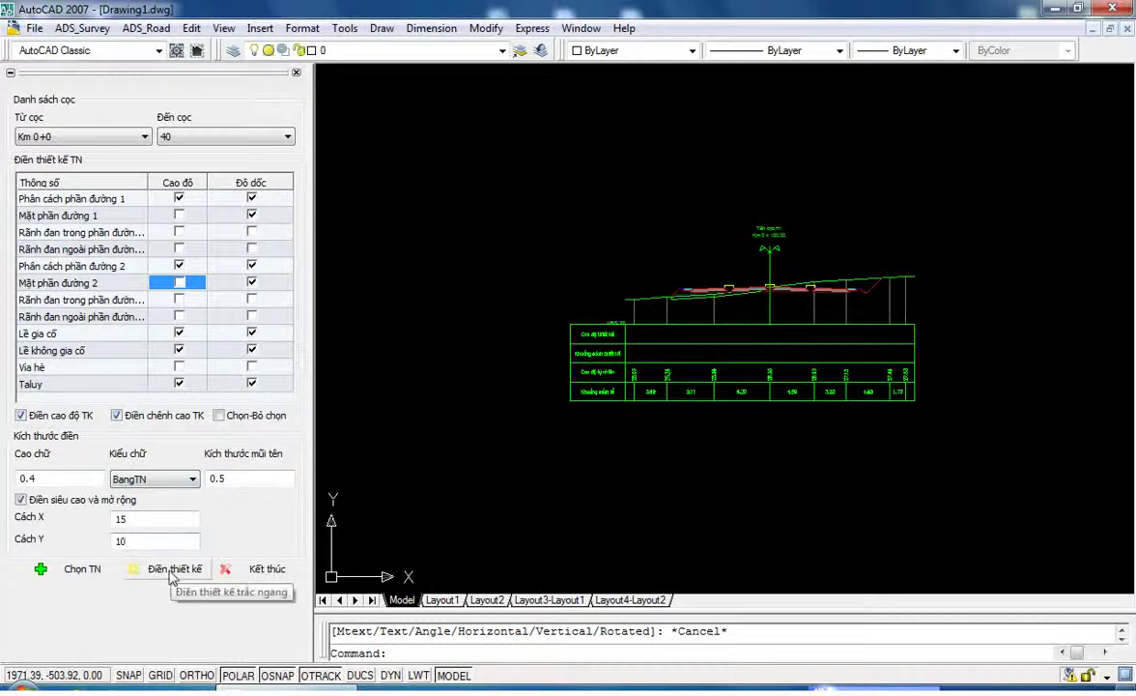
double_click(130, 519)
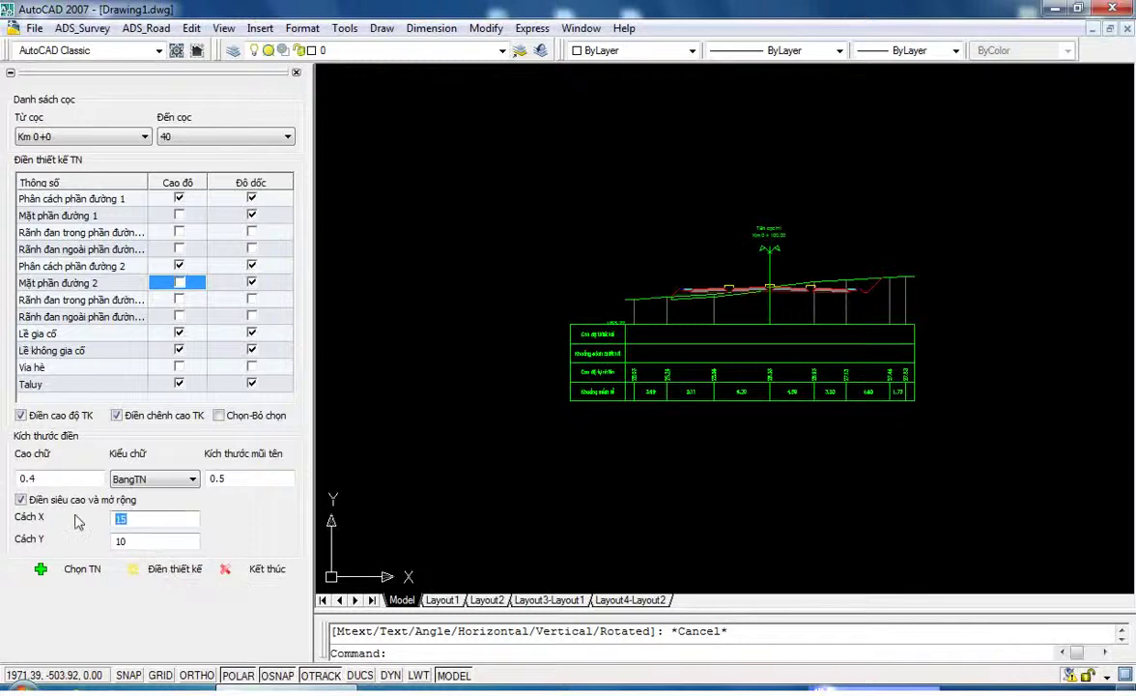
text(20)
click(172, 570)
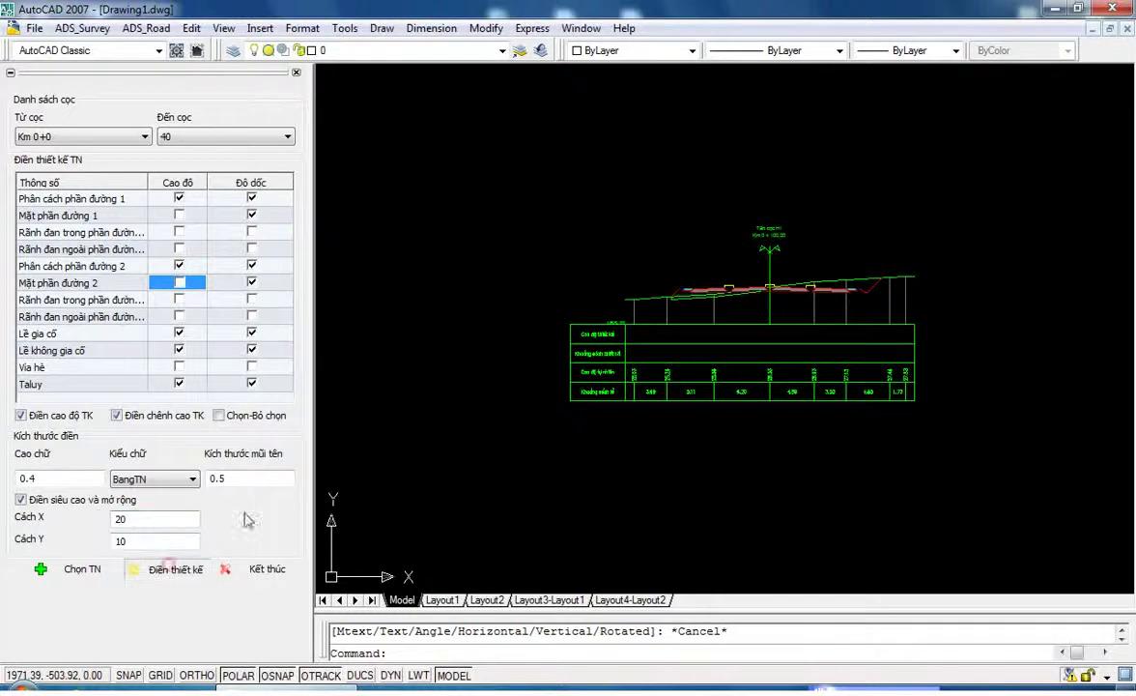
scroll(575, 282, up, 1)
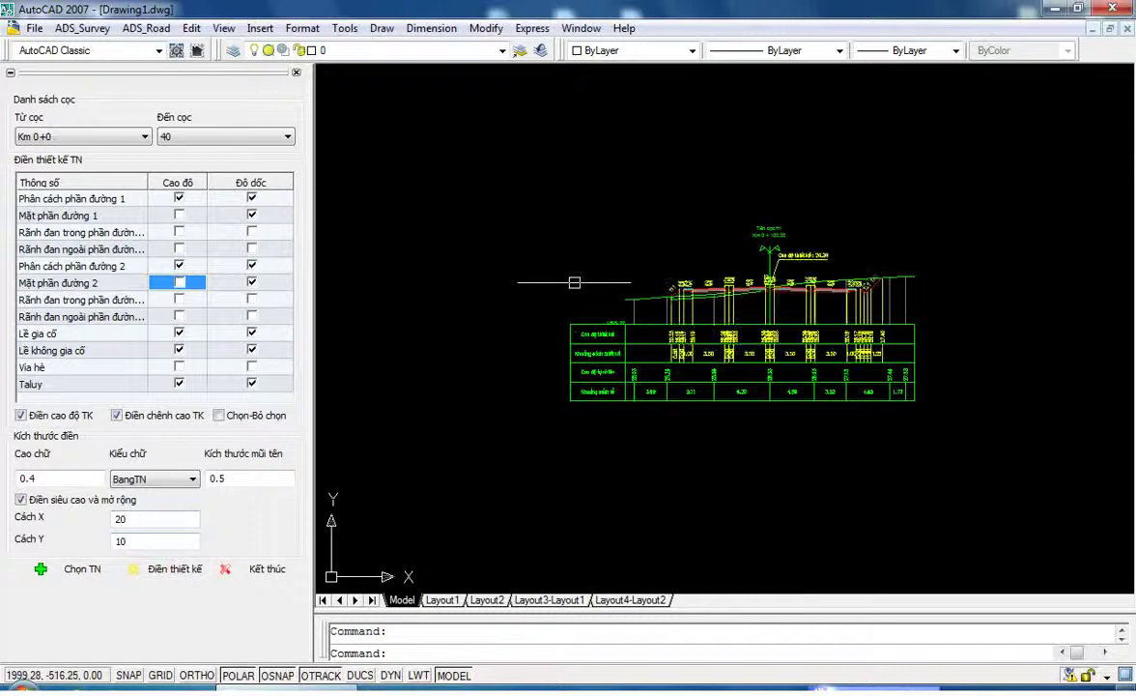
scroll(832, 262, up, 2)
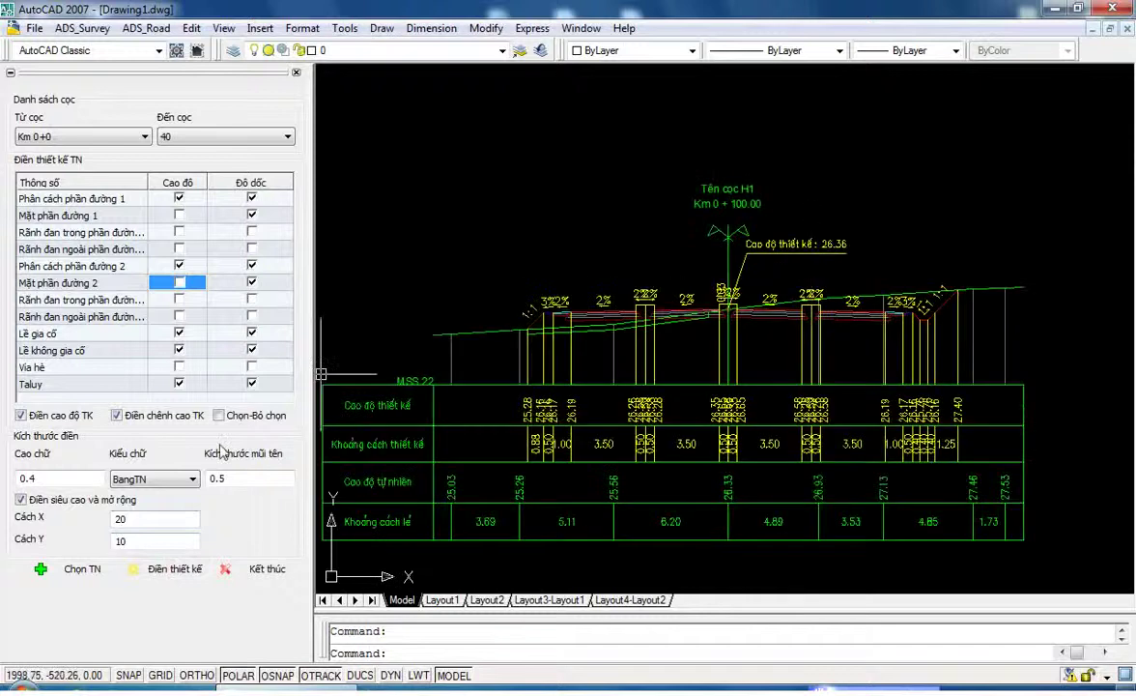
scroll(609, 445, down, 5)
scroll(773, 273, up, 1)
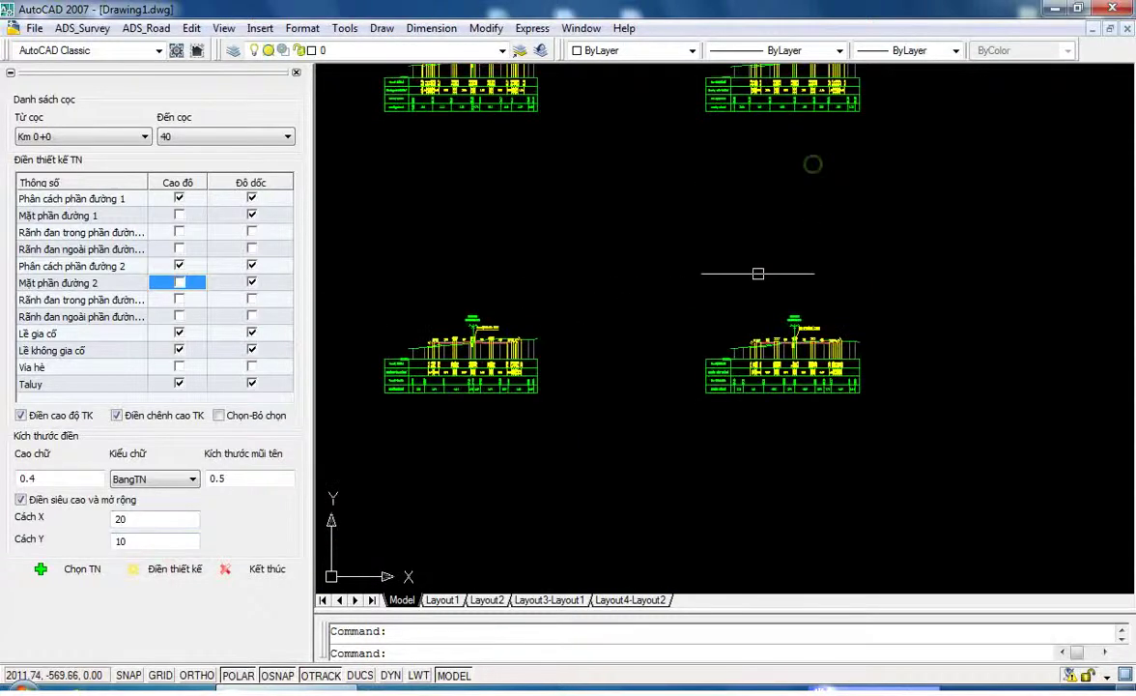
scroll(822, 270, up, 5)
scroll(822, 270, up, 2)
scroll(832, 249, down, 4)
scroll(763, 391, down, 3)
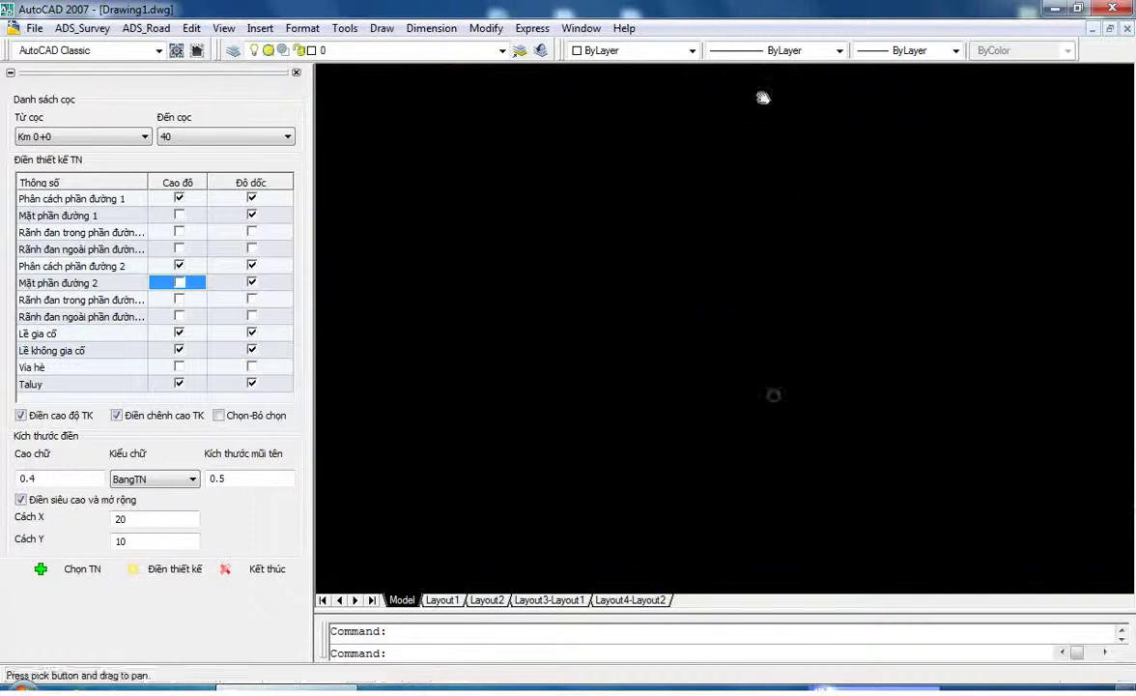
scroll(743, 468, up, 1)
scroll(743, 467, up, 3)
scroll(743, 467, up, 3)
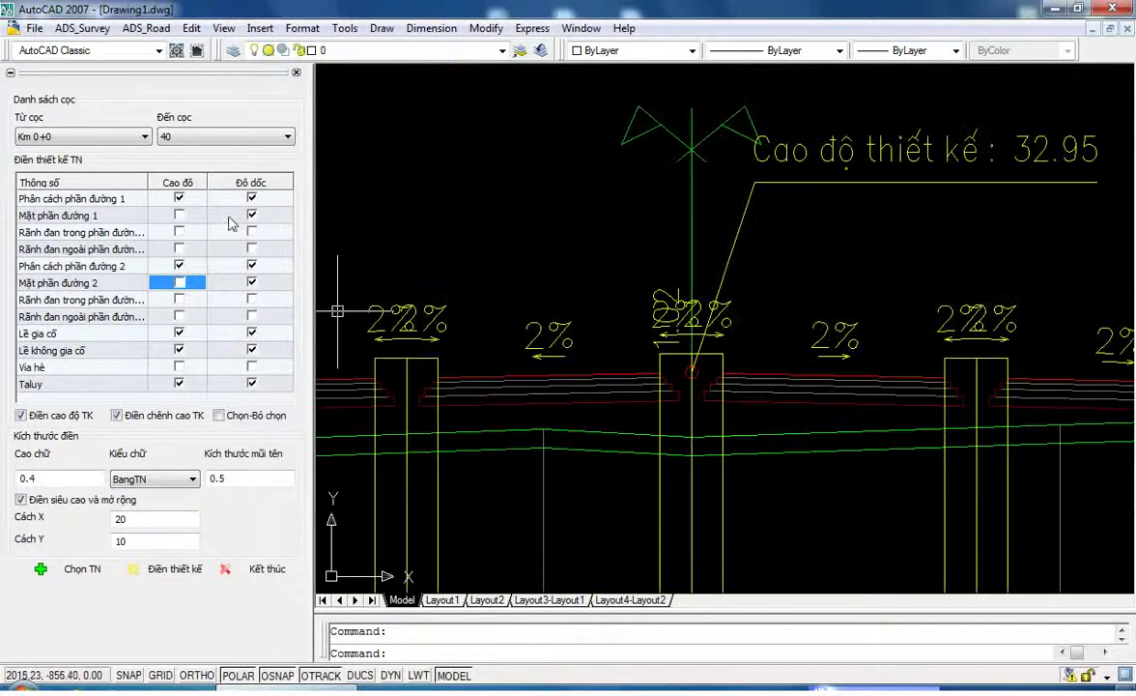
- Untick Độ dốc for Phân cách phần đường 1 and 2, refilling labels after each change
click(249, 198)
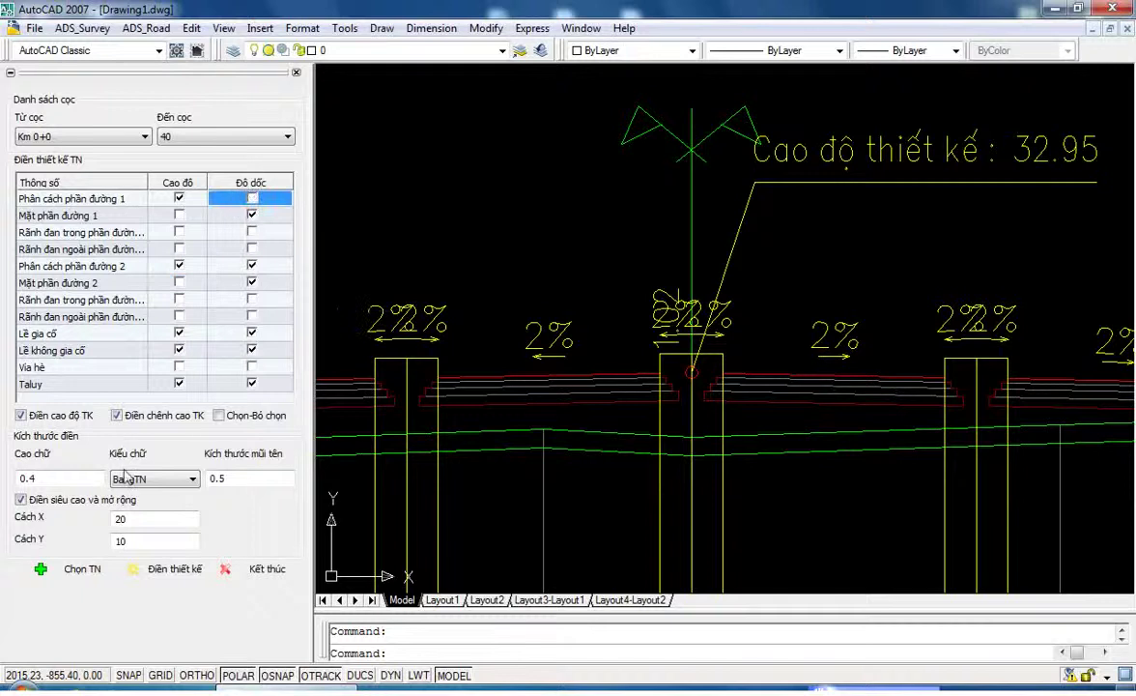
click(176, 568)
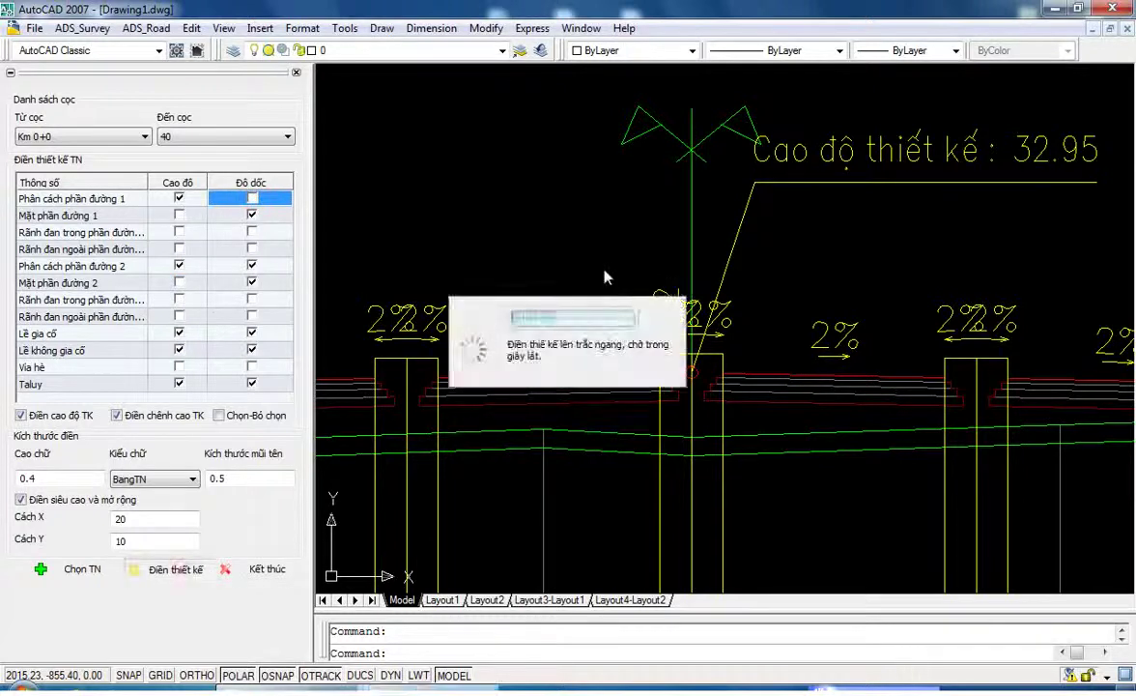
click(251, 268)
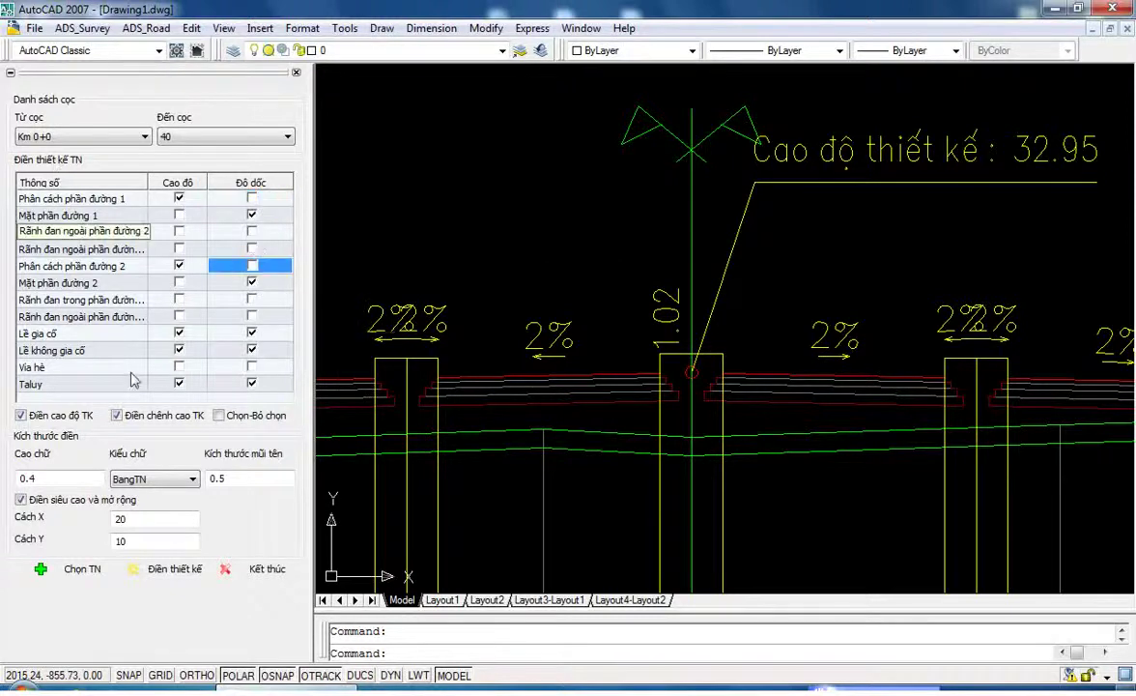
click(162, 570)
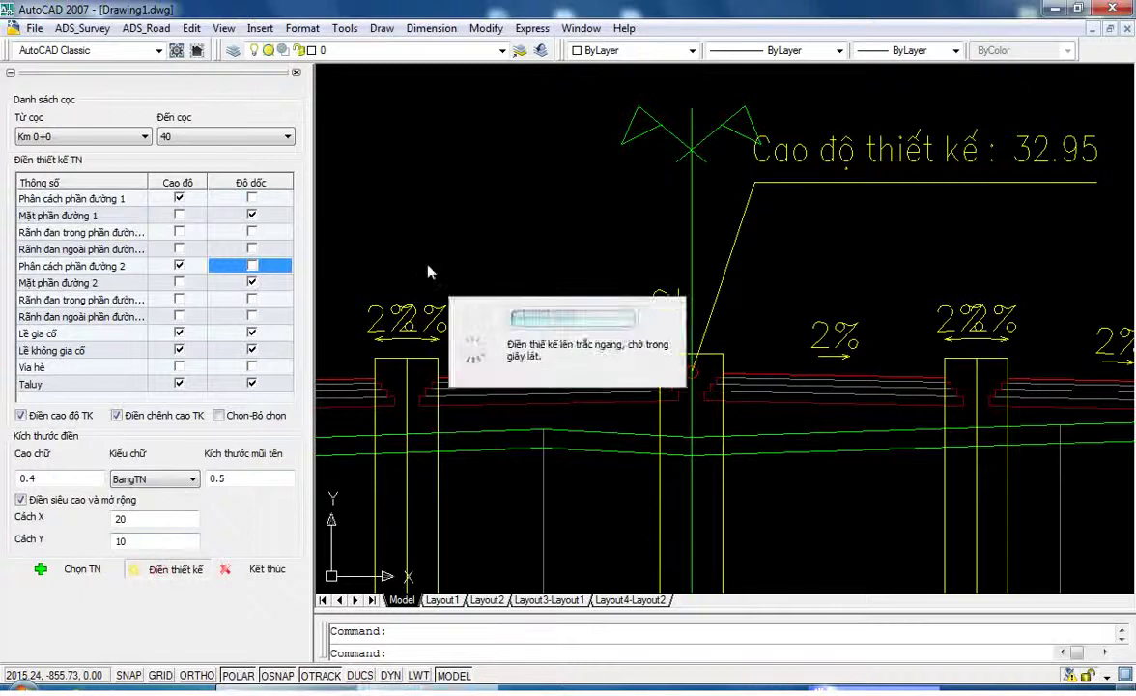
scroll(429, 256, down, 5)
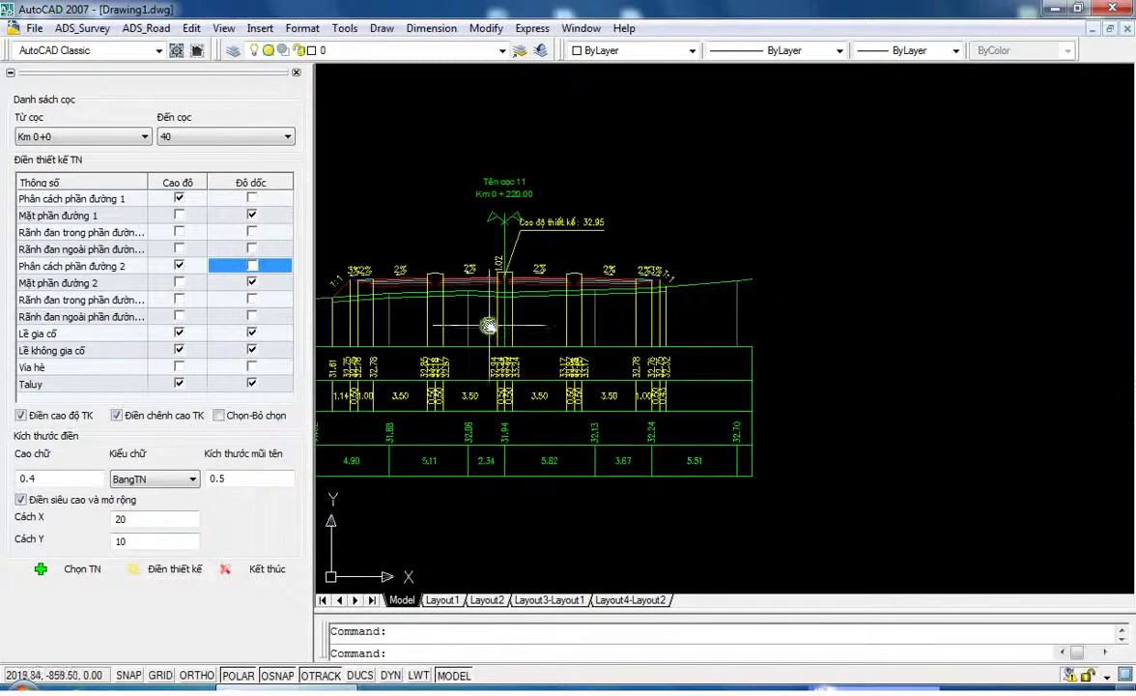
middle_drag(553, 325, 622, 193)
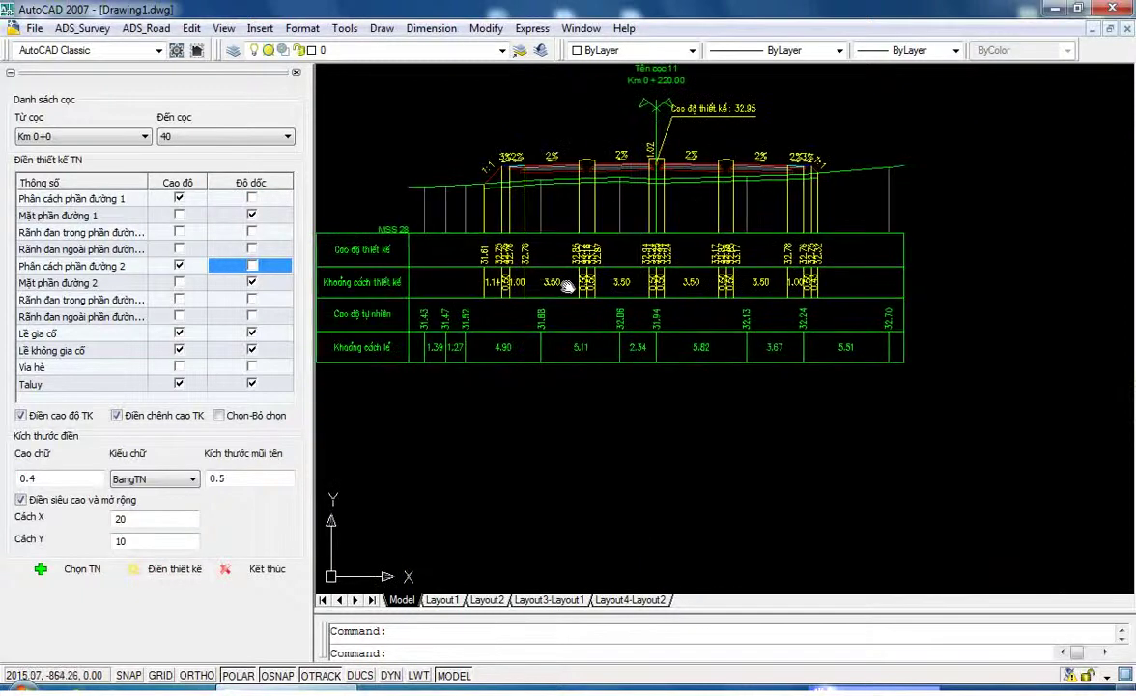
middle_drag(523, 378, 710, 119)
scroll(710, 119, down, 3)
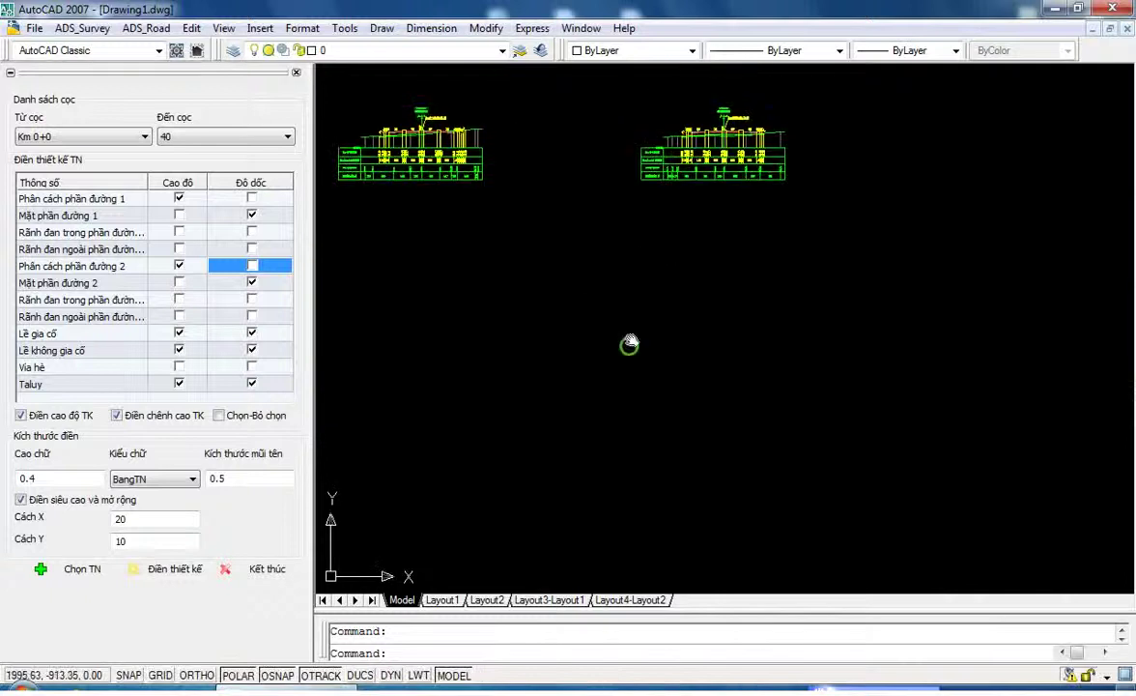
mouse_move(629, 343)
middle_down()
mouse_move(665, 520)
mouse_move(661, 267)
middle_up()
scroll(661, 268, up, 5)
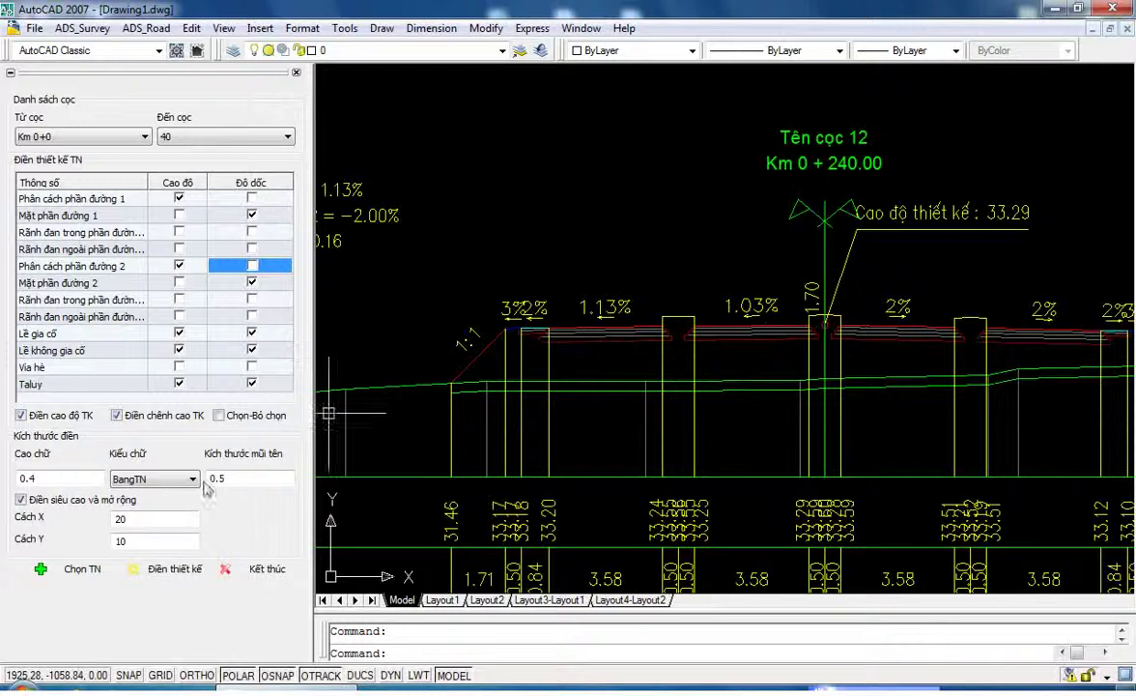
- Set the label text height Cao chữ to 0.36 and refill the design labels
click(46, 476)
text(0.36)
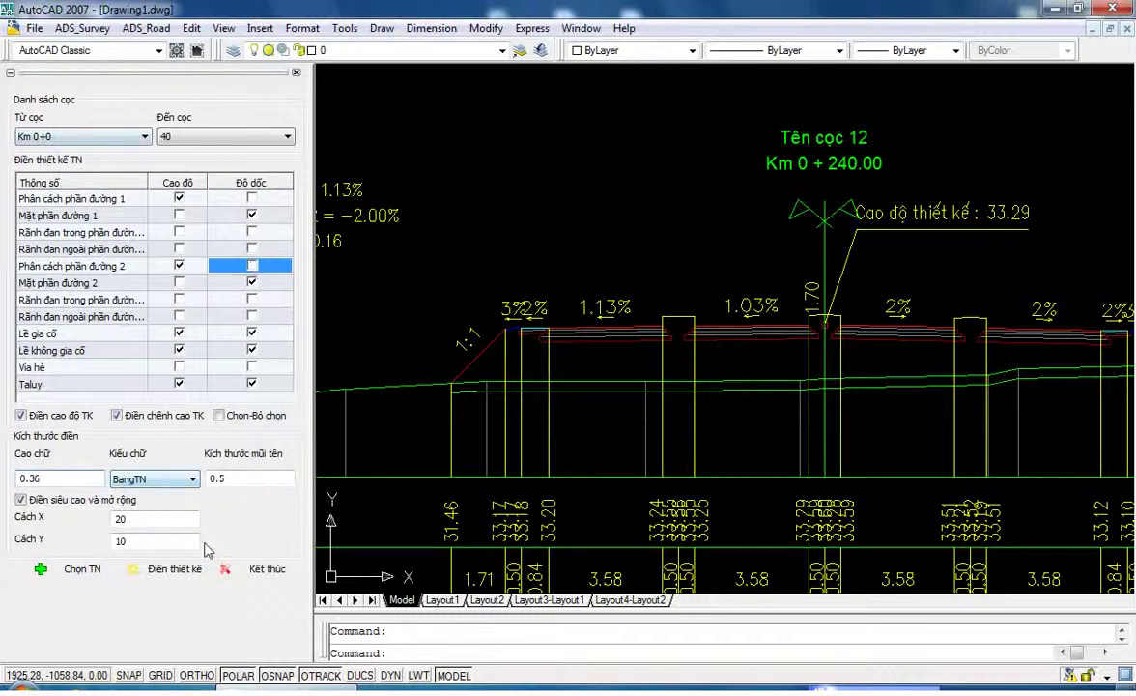
click(188, 570)
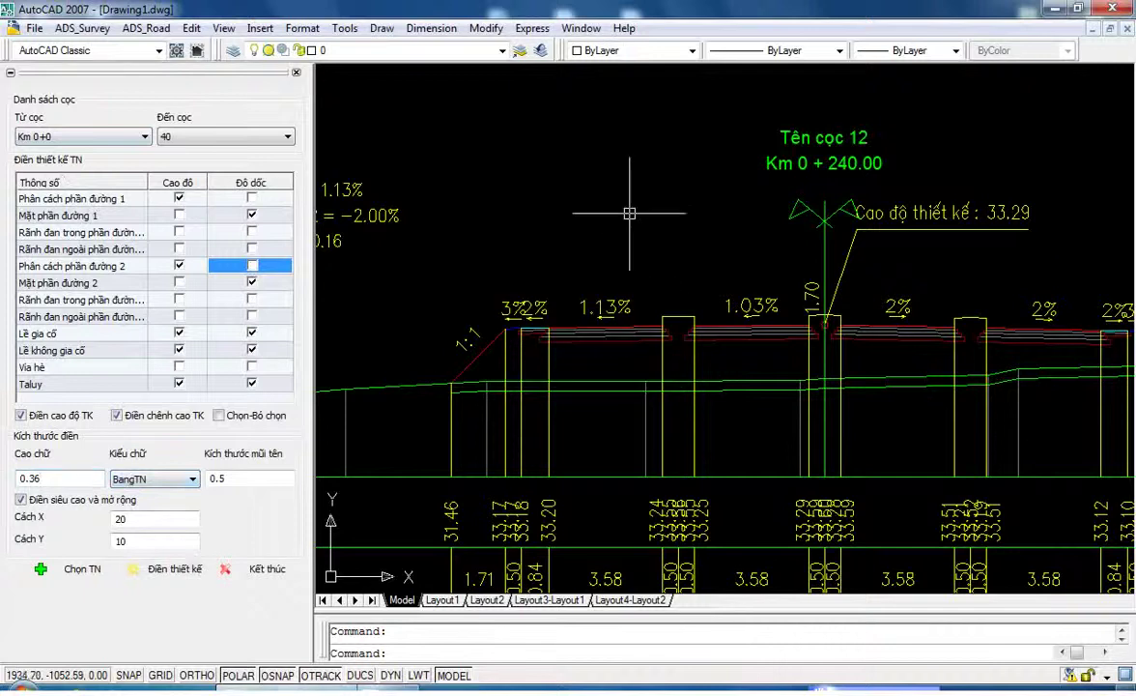
scroll(536, 306, up, 5)
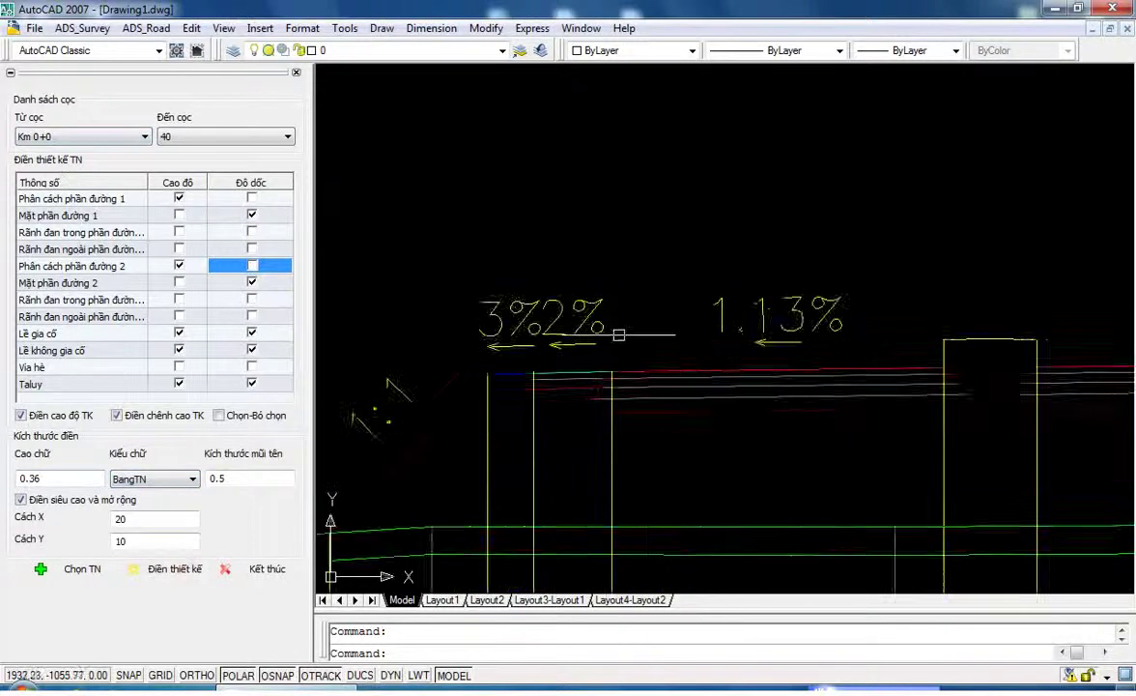
scroll(727, 310, down, 3)
middle_drag(998, 338, 750, 334)
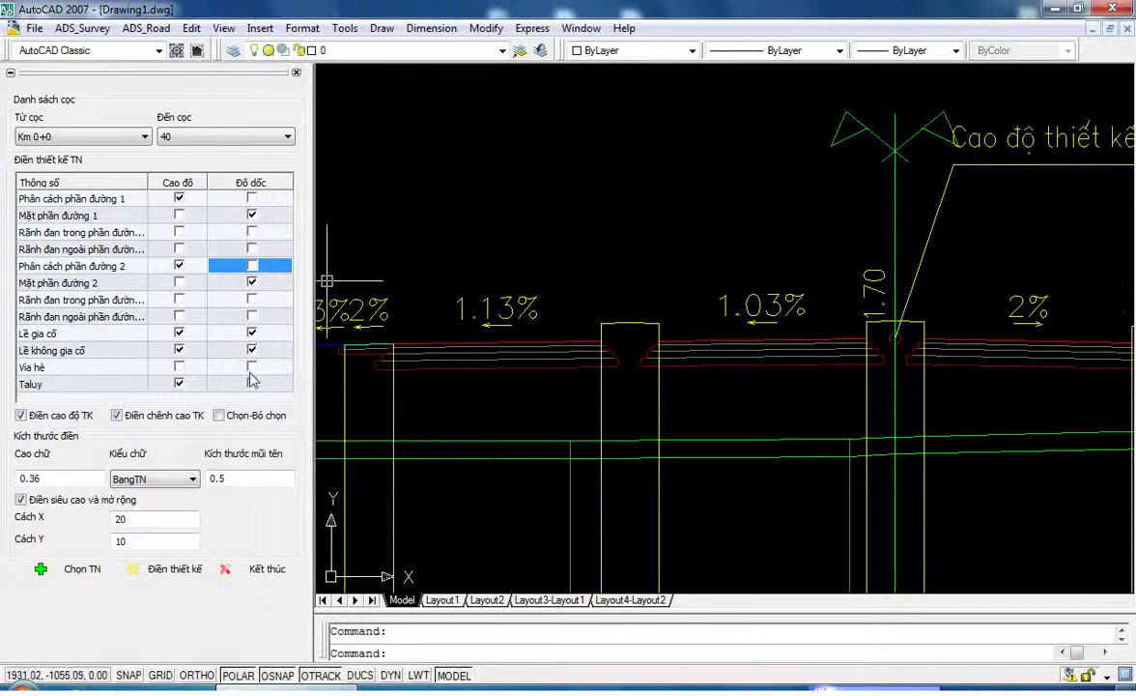
- Restore Độ dốc labels for Phân cách phần đường 2 and check the new 2% label
click(250, 266)
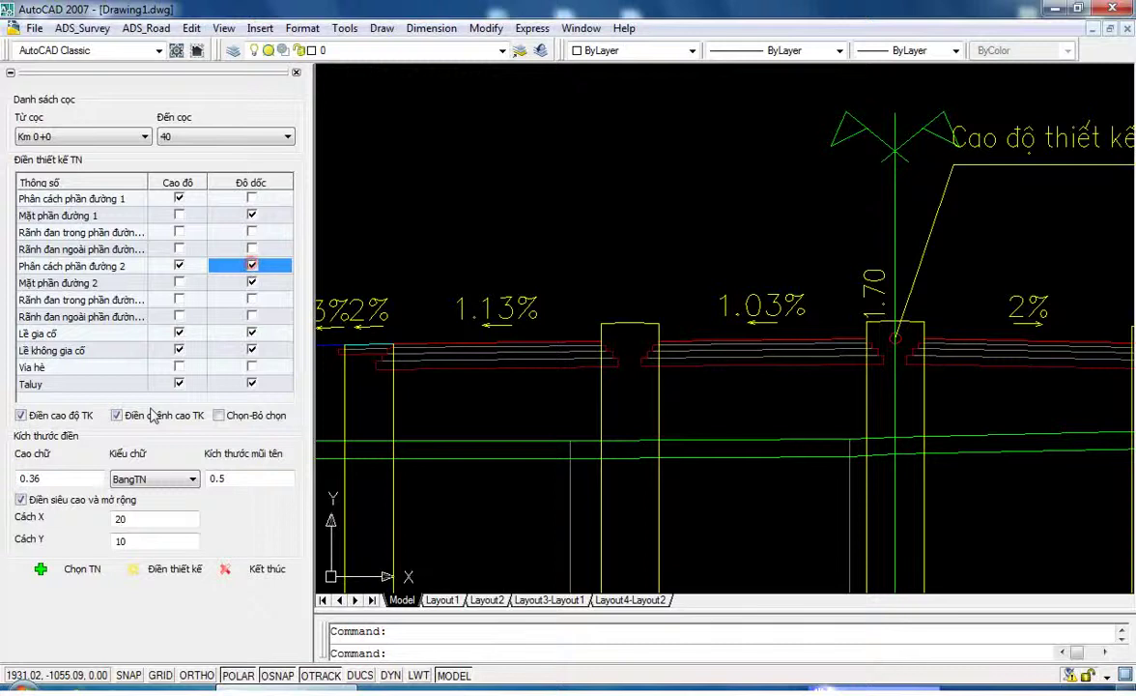
click(174, 568)
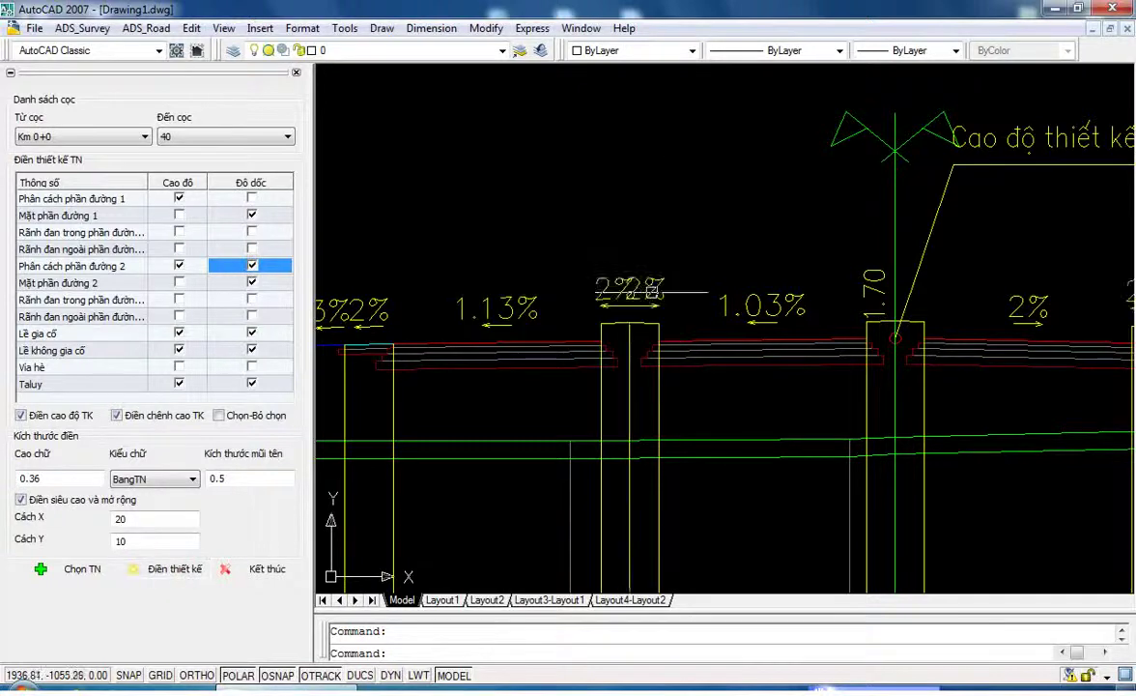
scroll(599, 269, up, 3)
click(633, 267)
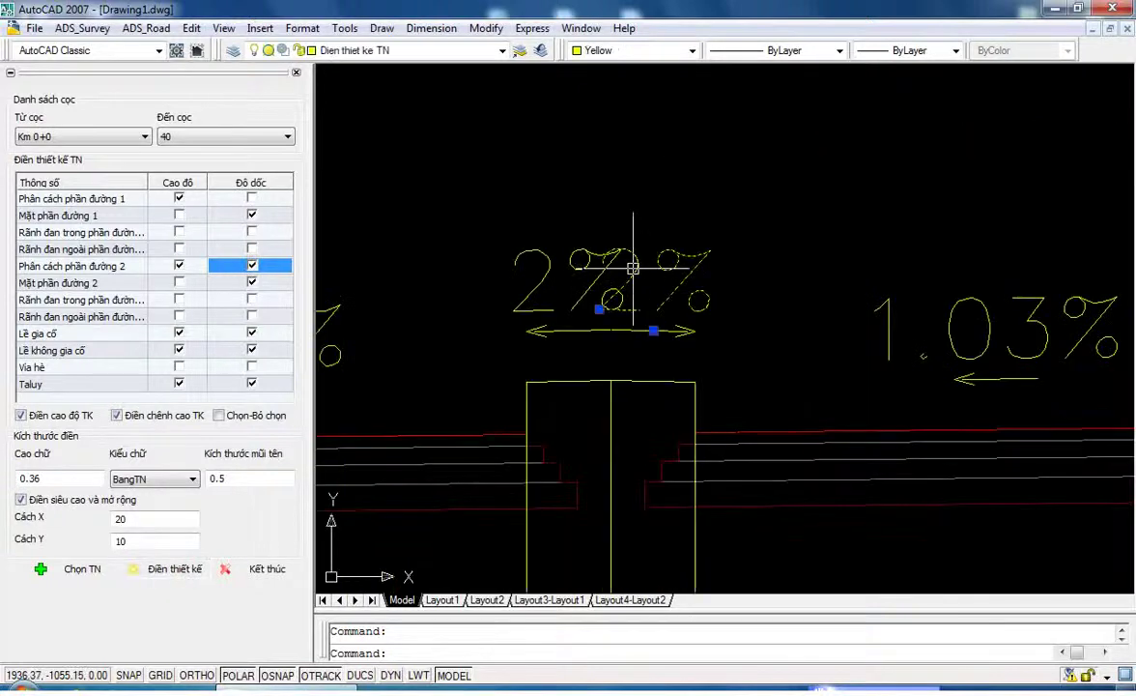
key(Escape)
scroll(638, 208, down, 5)
scroll(641, 205, up, 4)
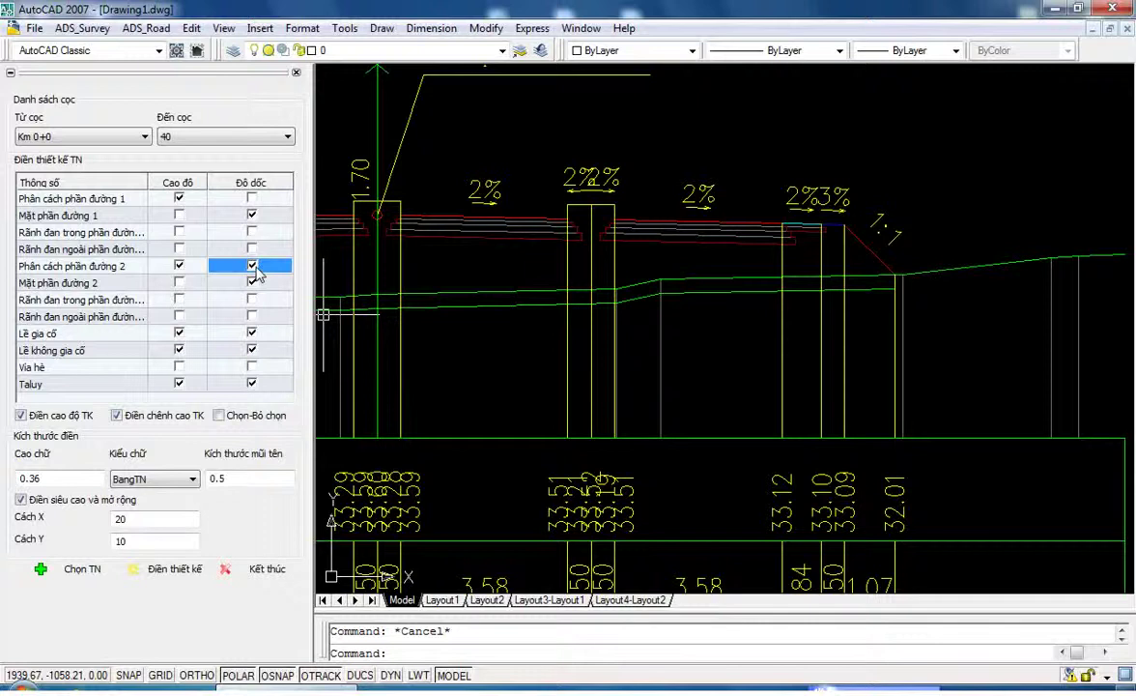
- Refill design elevations and slopes with 0.36 text height, then review the labelled sections
click(73, 480)
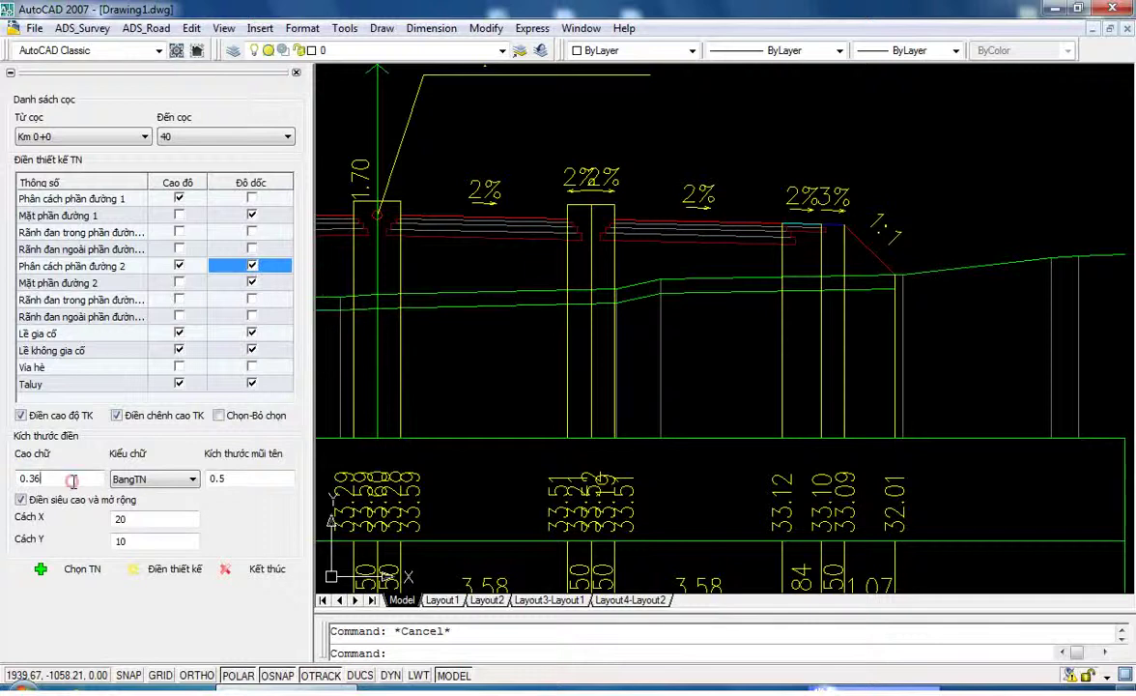
click(172, 569)
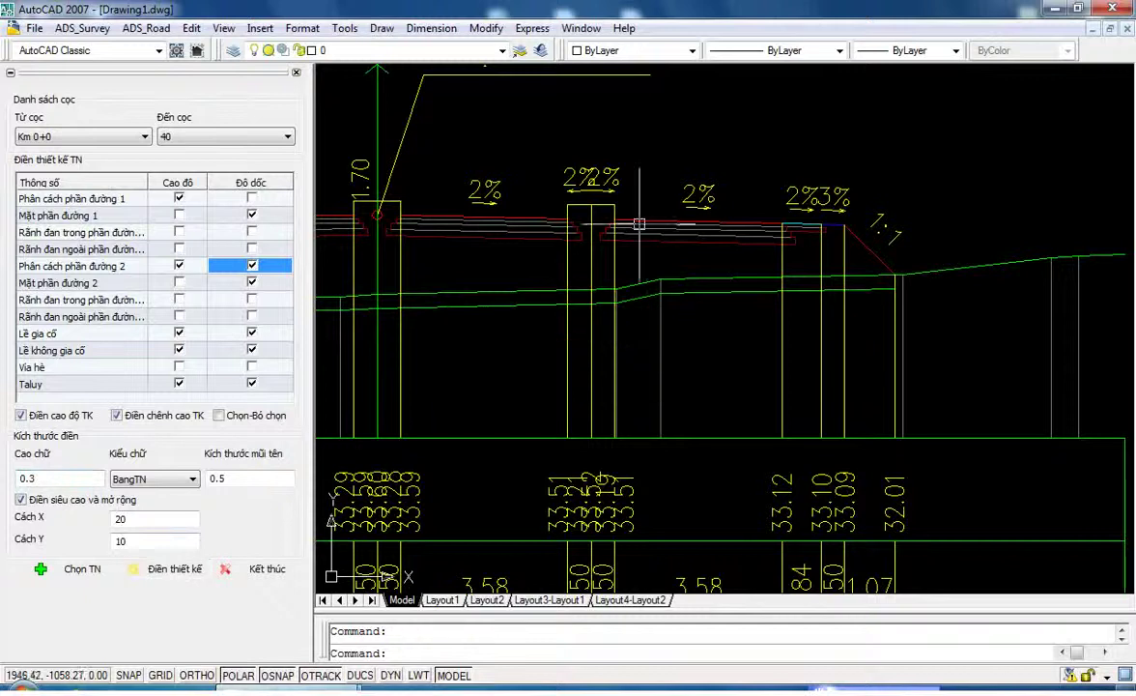
scroll(605, 167, up, 3)
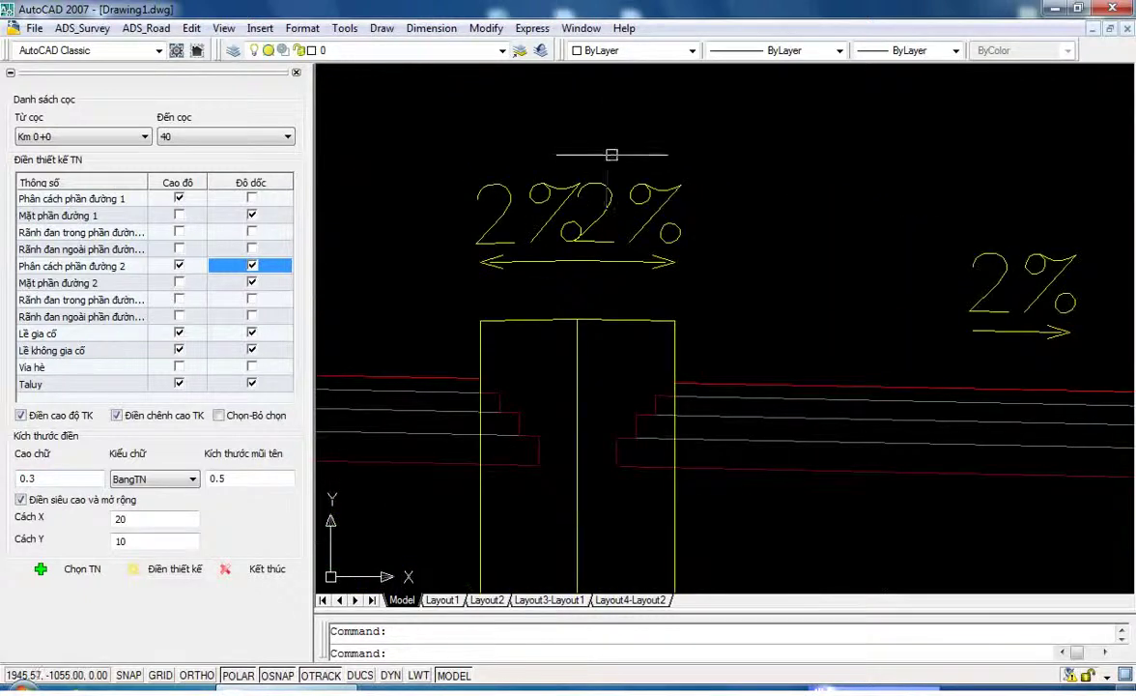
scroll(609, 160, down, 5)
scroll(638, 184, down, 3)
scroll(653, 203, up, 1)
scroll(642, 203, down, 3)
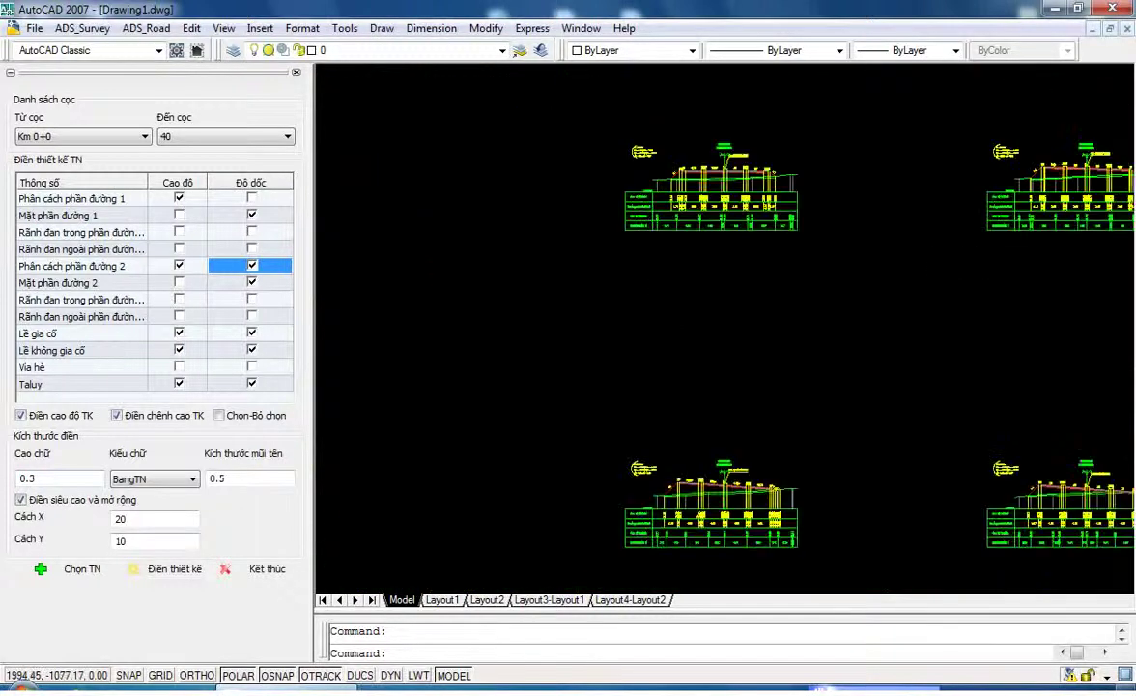
scroll(938, 297, down, 2)
scroll(906, 215, up, 6)
scroll(905, 215, up, 2)
scroll(870, 242, up, 2)
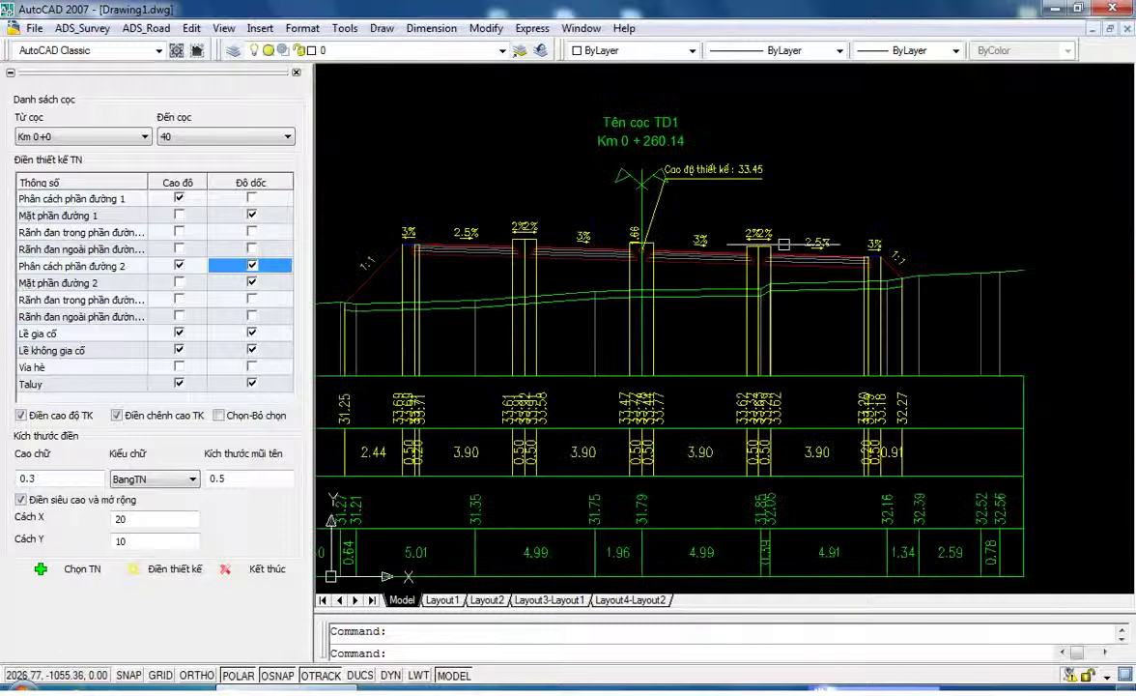
scroll(734, 290, down, 5)
scroll(683, 375, down, 2)
scroll(753, 309, up, 5)
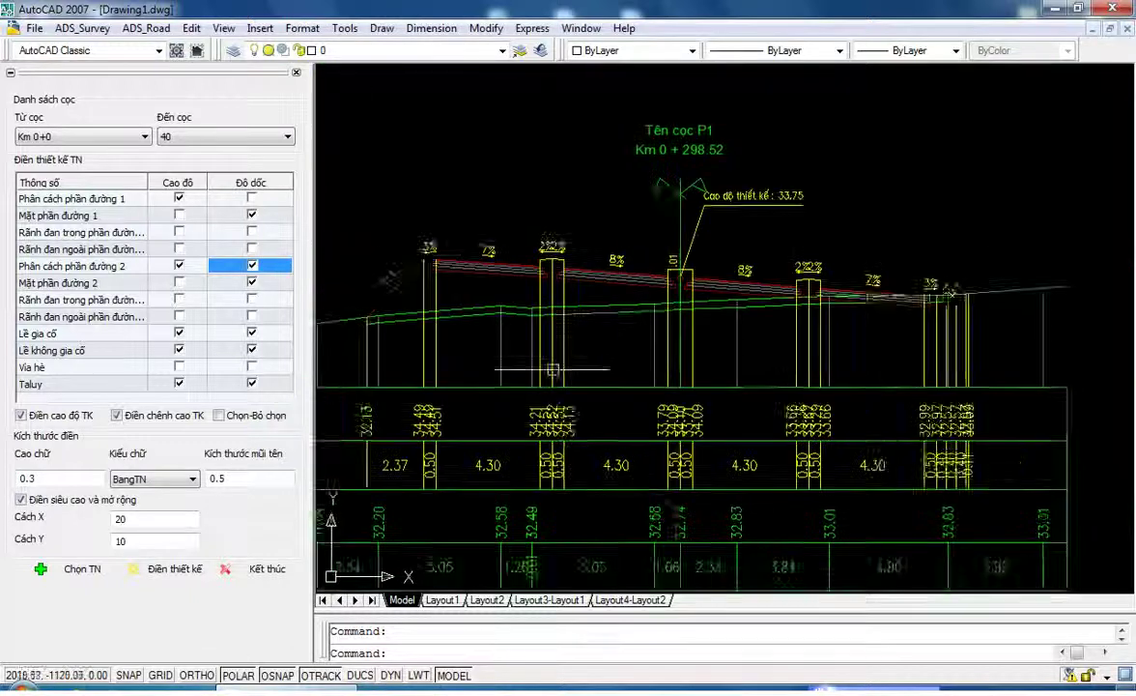
scroll(805, 290, up, 1)
scroll(805, 290, up, 1)
scroll(676, 309, up, 1)
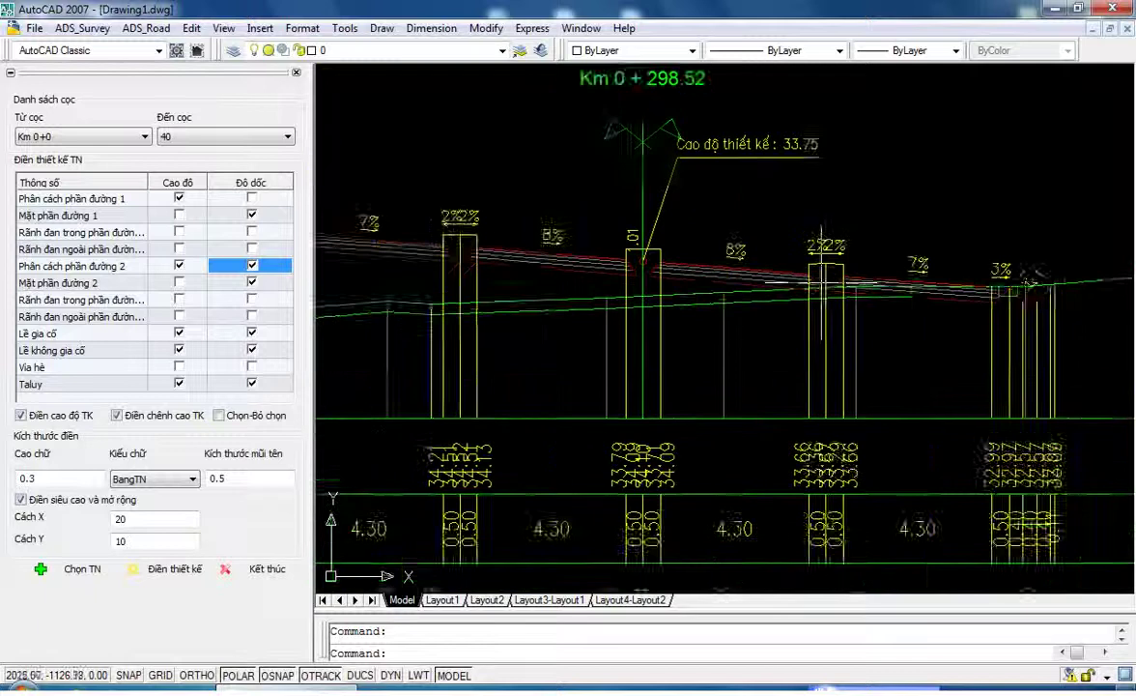
scroll(624, 317, down, 1)
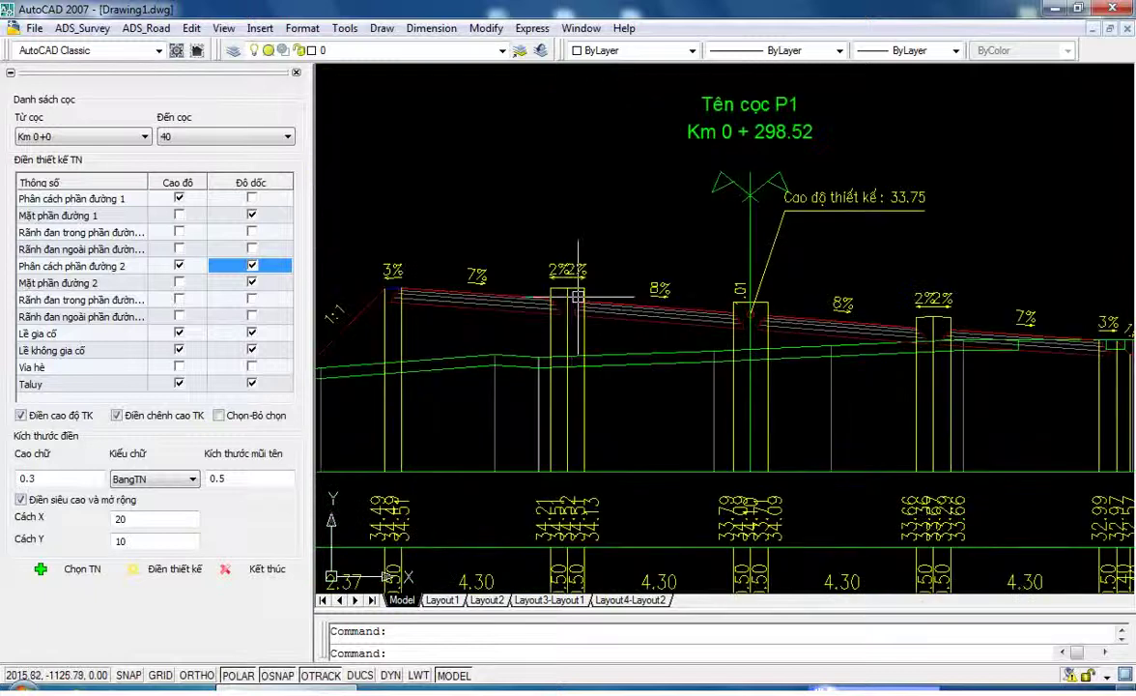
scroll(692, 316, up, 1)
scroll(691, 316, up, 1)
middle_drag(692, 304, 802, 314)
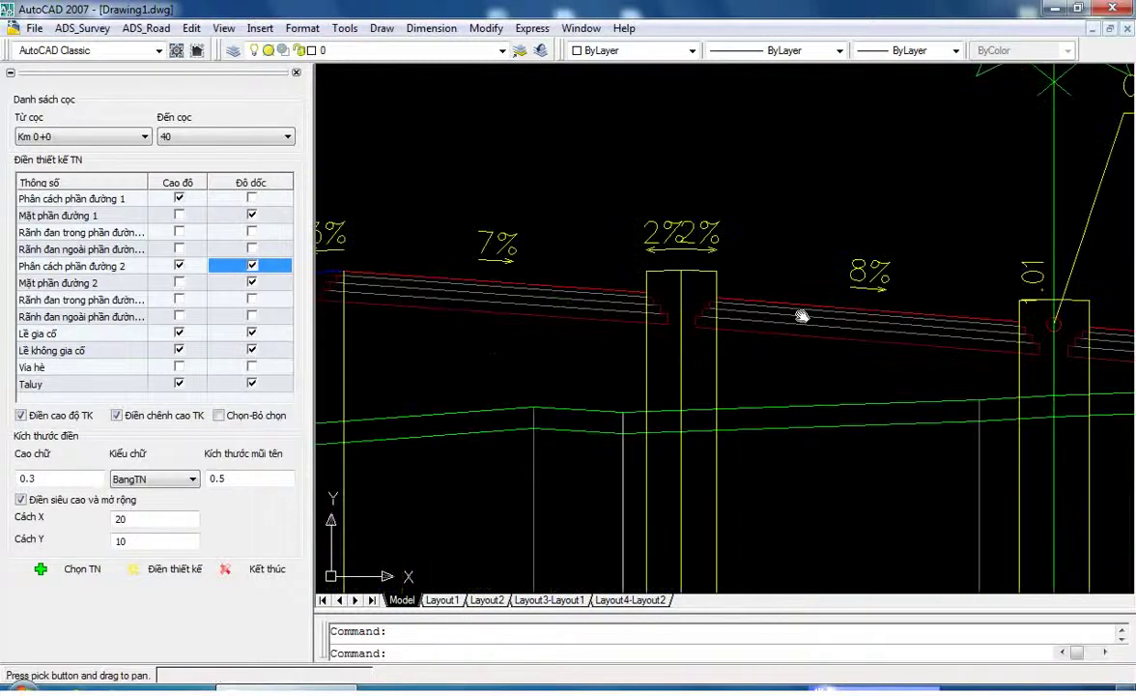
scroll(708, 292, down, 1)
scroll(654, 286, down, 2)
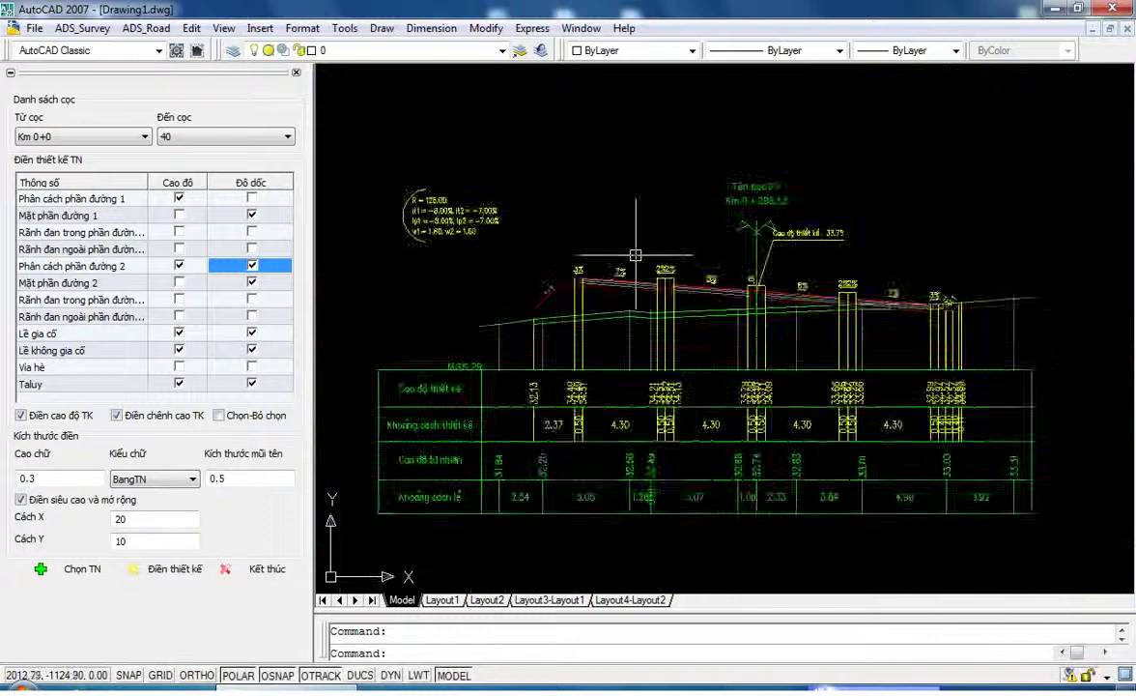
scroll(635, 261, down, 1)
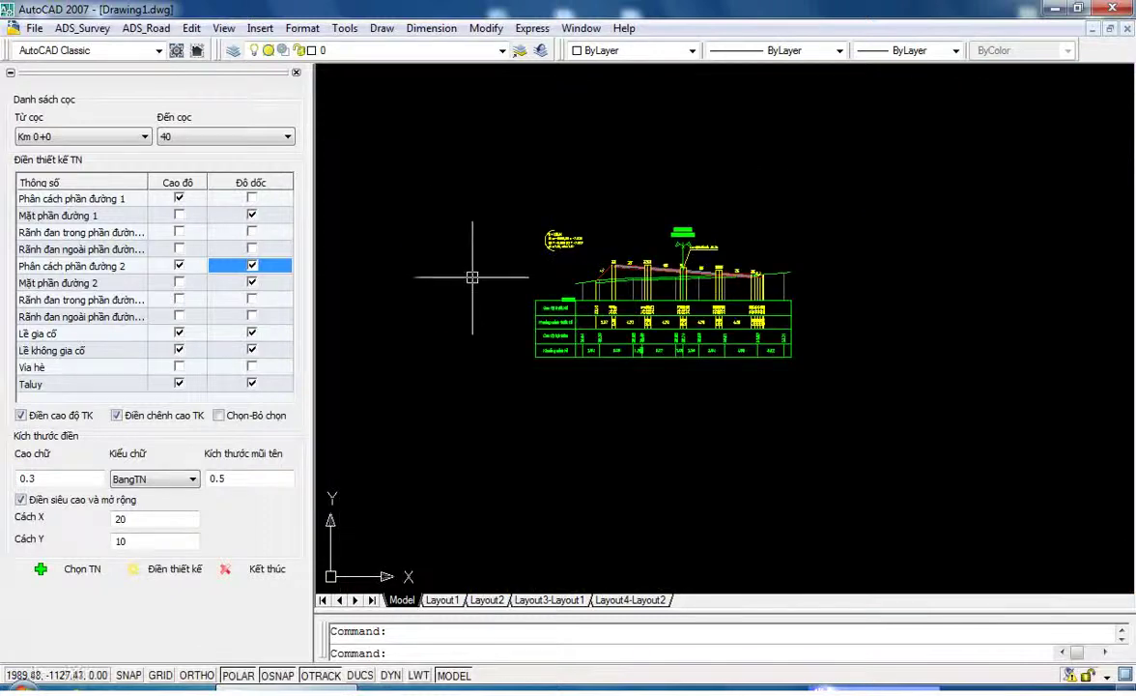
scroll(764, 263, up, 3)
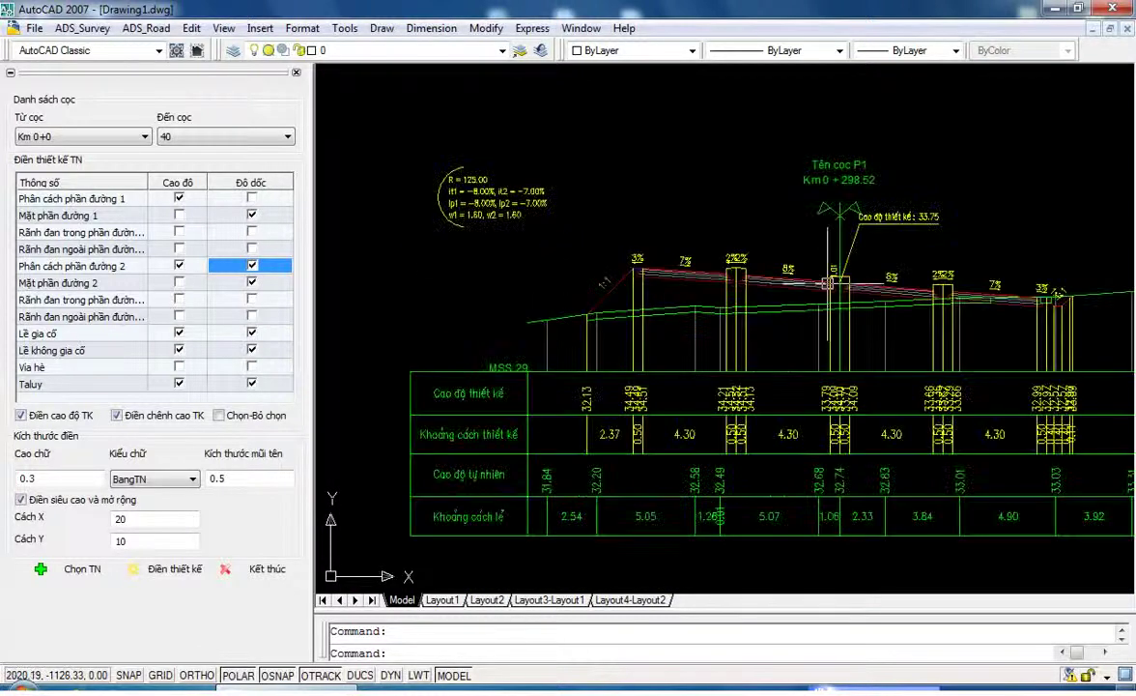
scroll(778, 265, up, 2)
scroll(860, 273, down, 2)
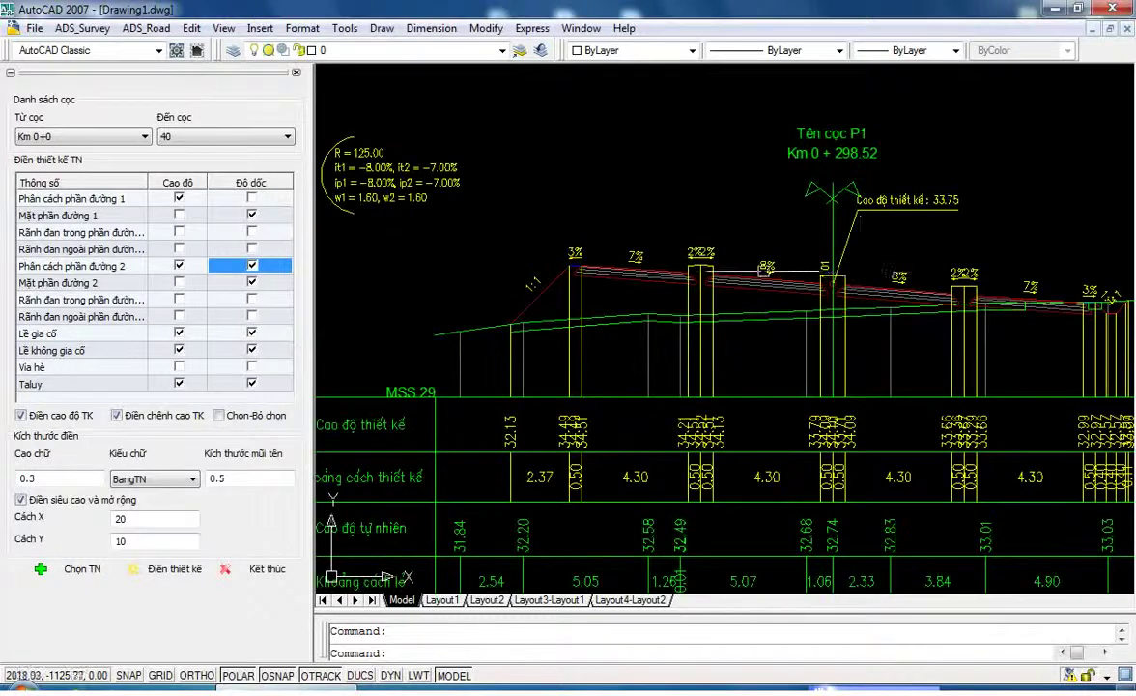
scroll(793, 281, down, 2)
scroll(734, 290, down, 1)
scroll(705, 301, down, 2)
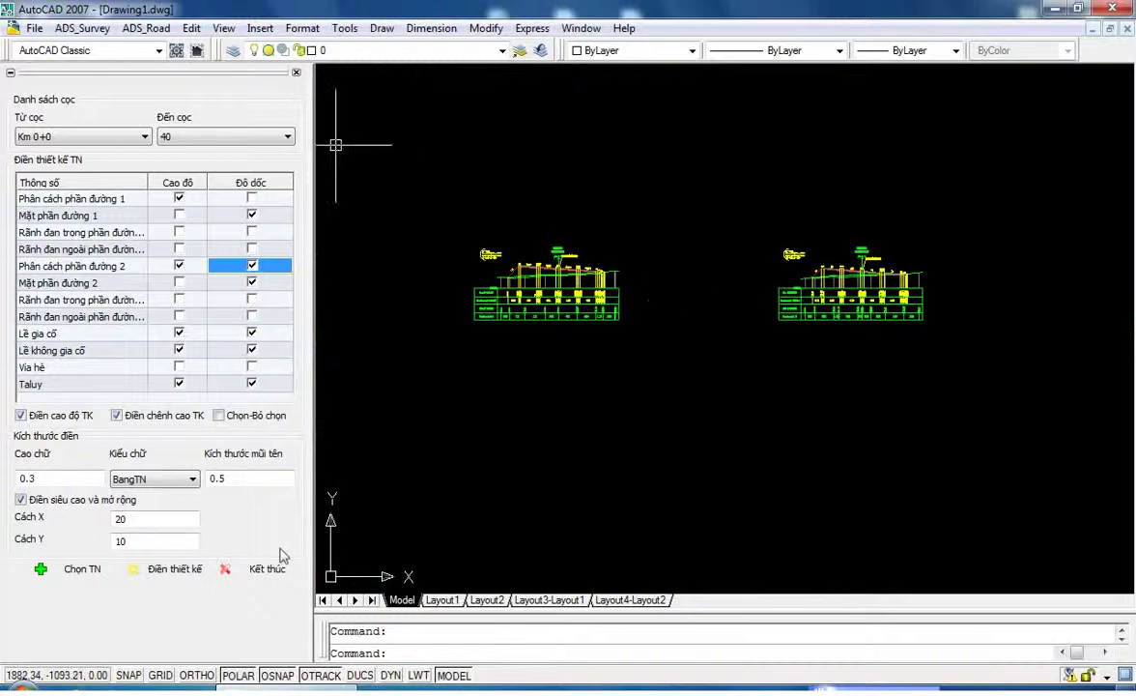
- Open Tính diện tích đào đắp and load the Mau dien tich.vol area template
click(268, 568)
click(146, 28)
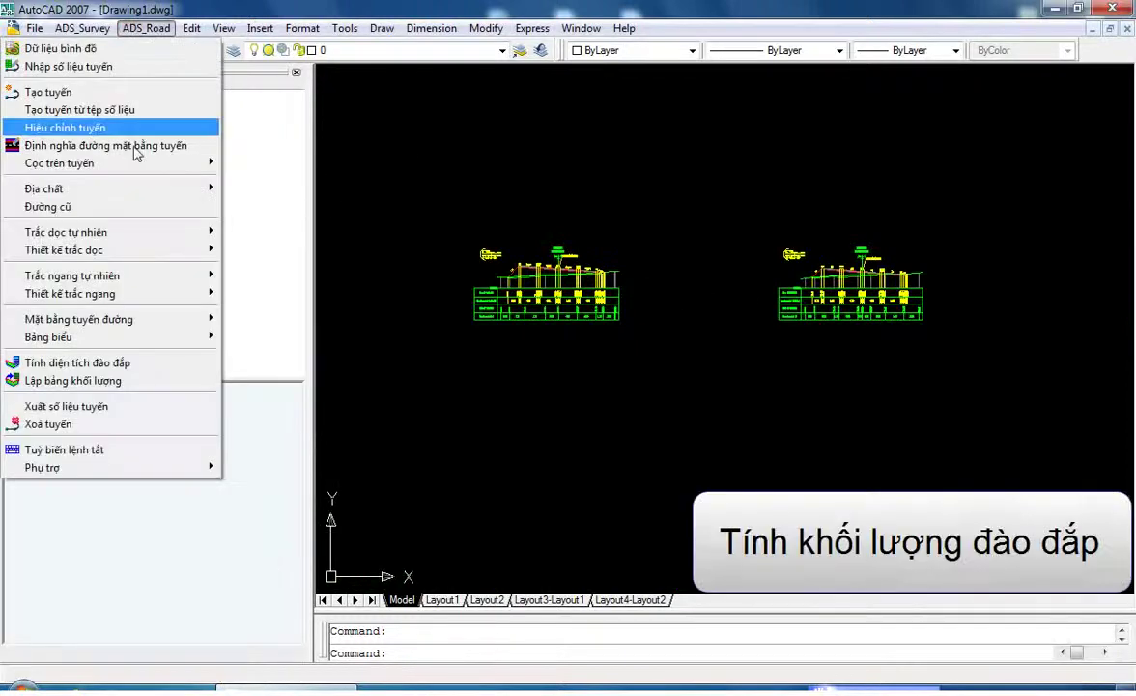
click(77, 363)
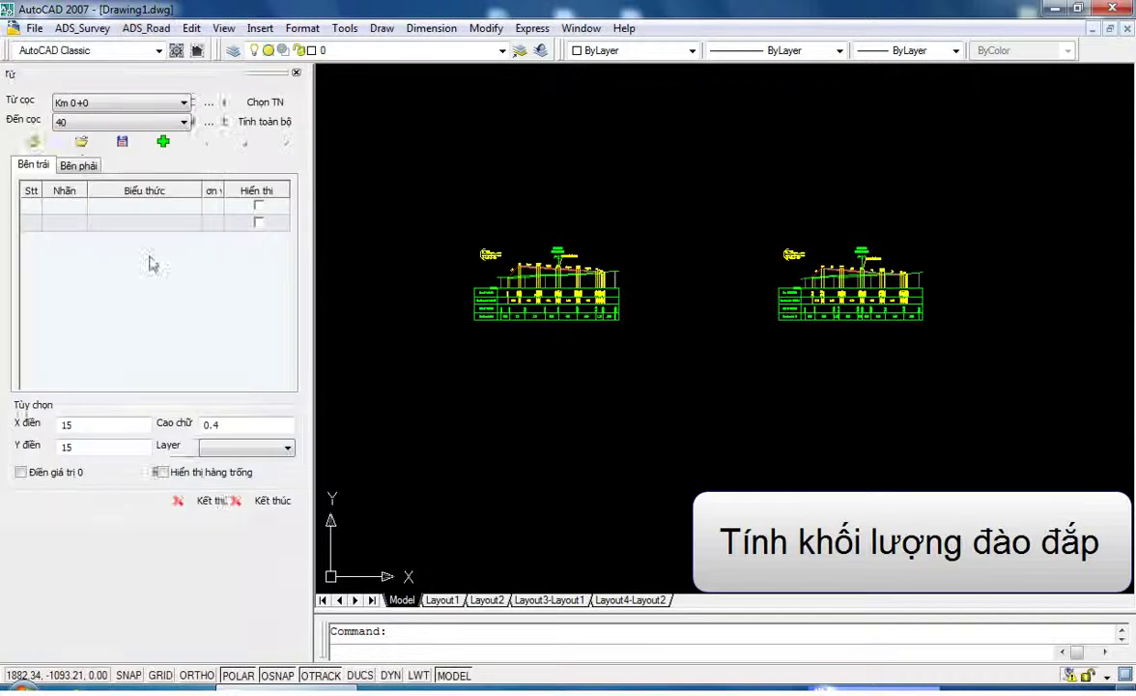
click(79, 142)
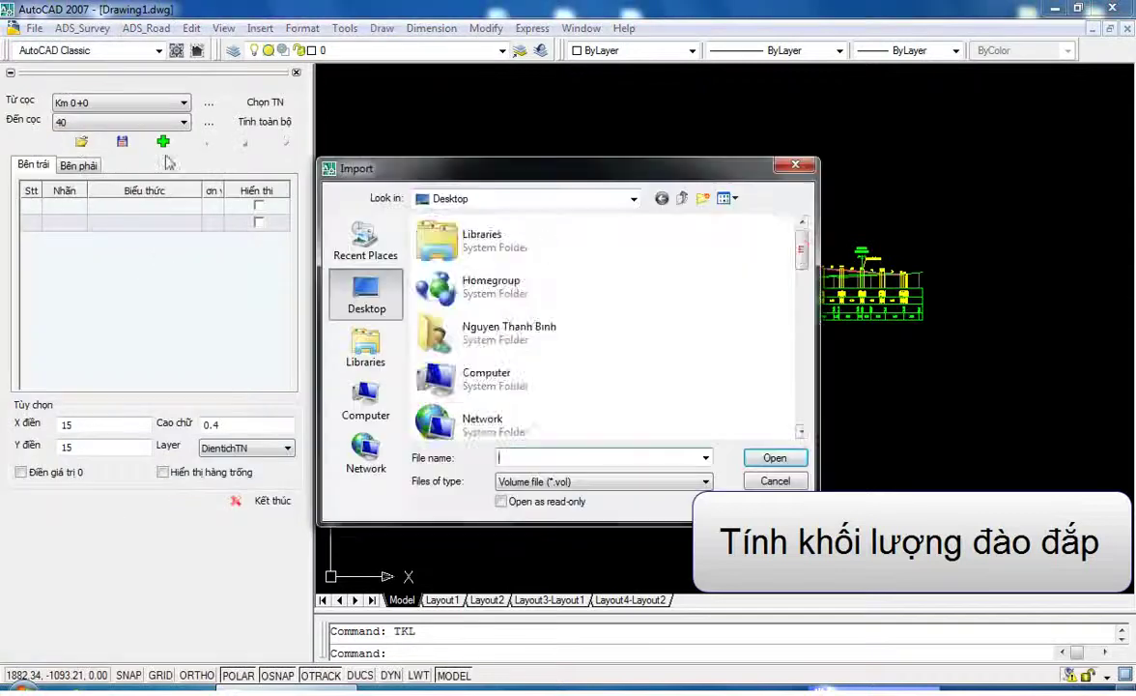
drag(807, 252, 763, 401)
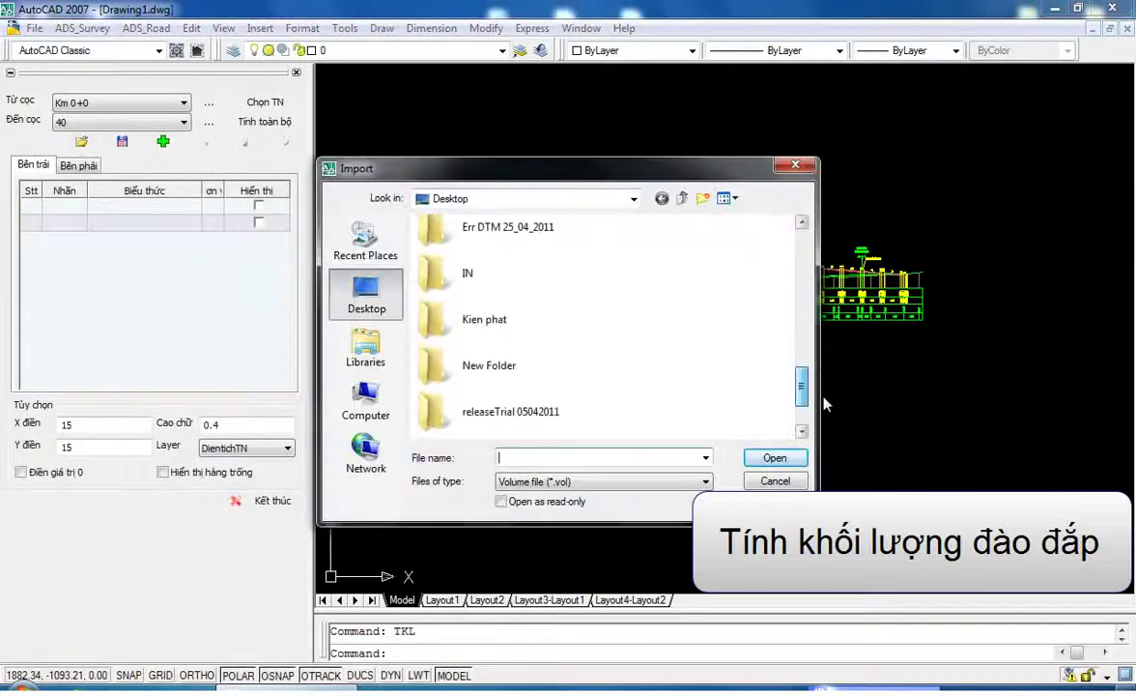
click(488, 411)
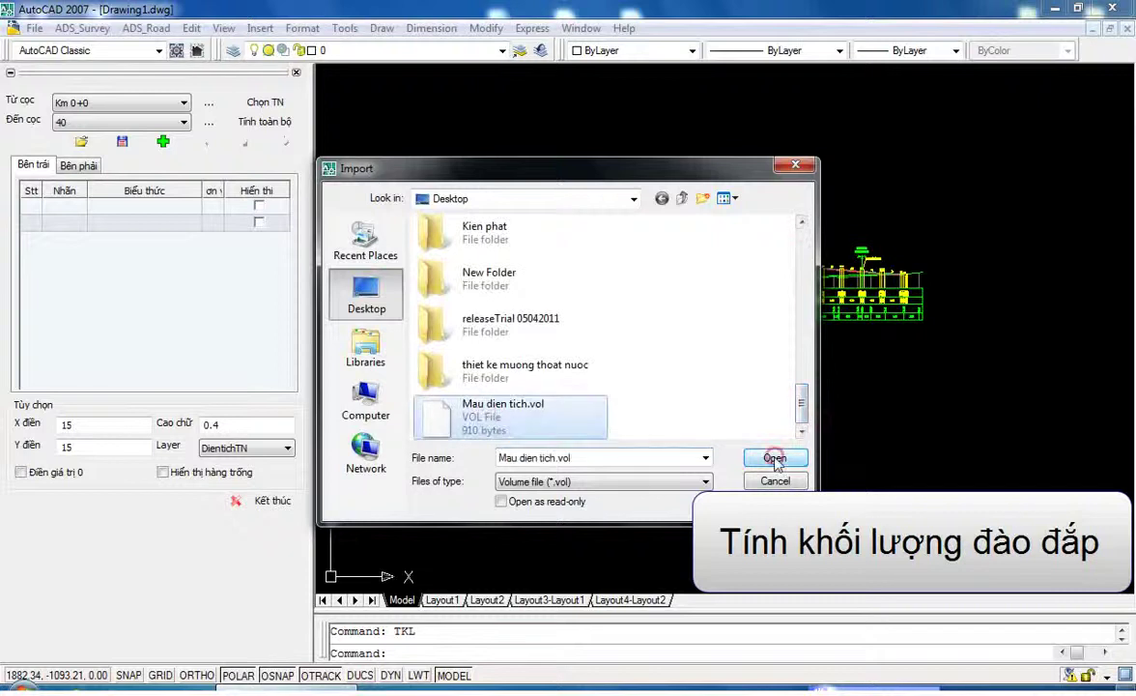
click(775, 459)
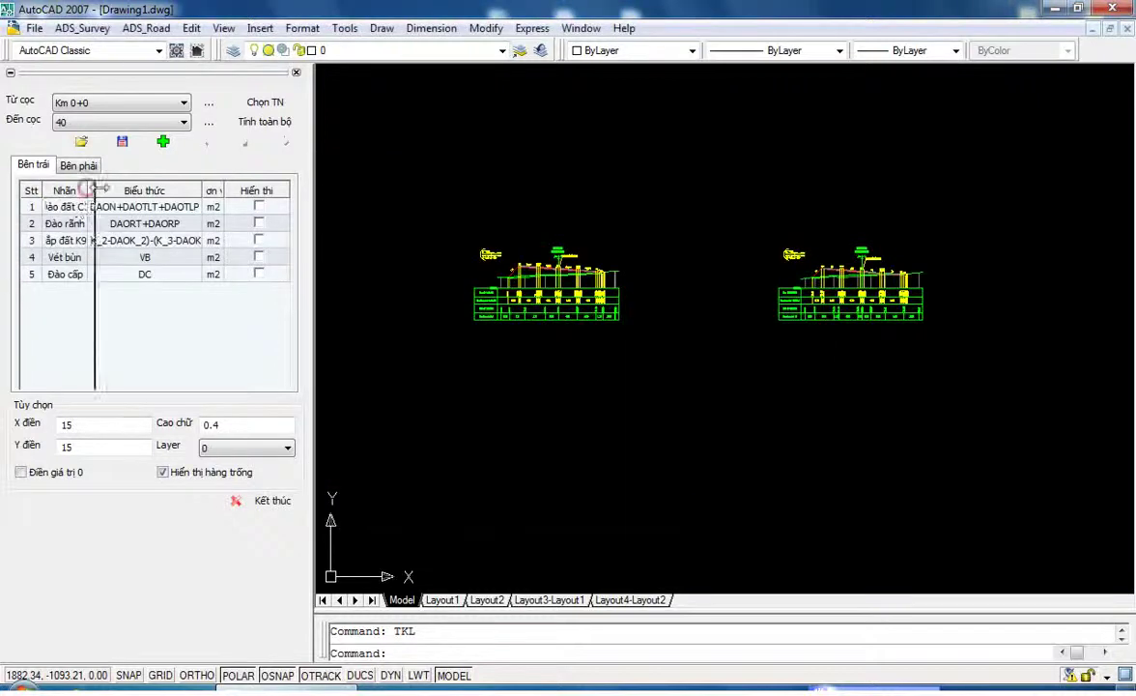
- Widen the Nhãn column and select the Đào cấp and Vét bùn expressions
drag(87, 188, 101, 189)
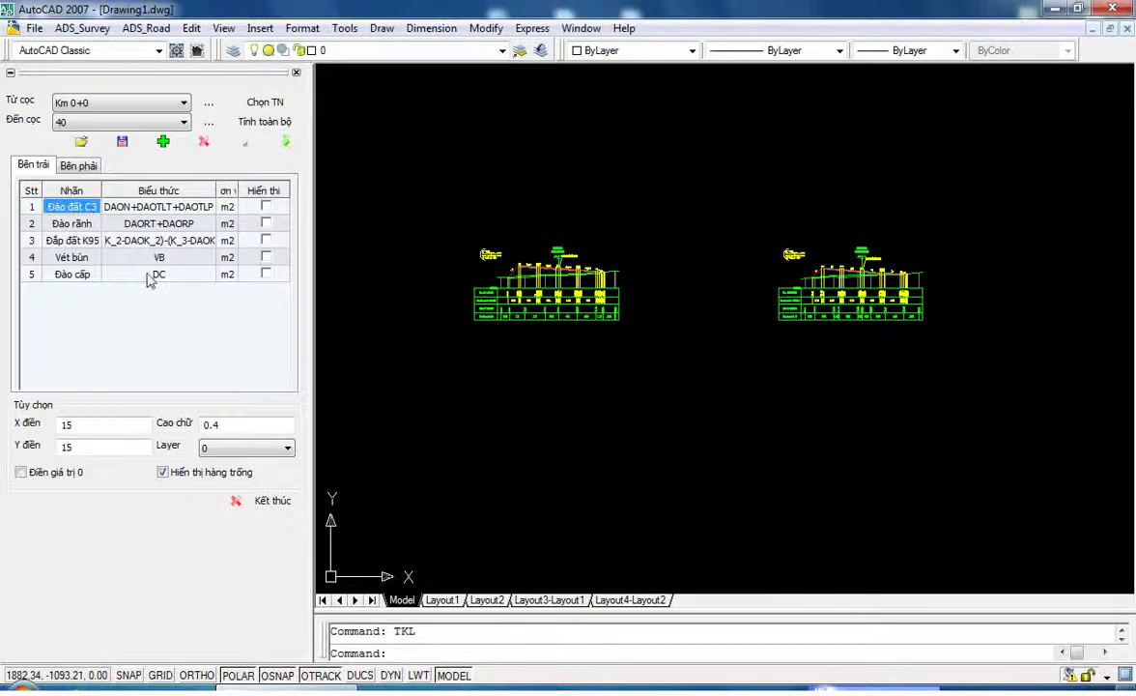
click(150, 277)
double_click(150, 276)
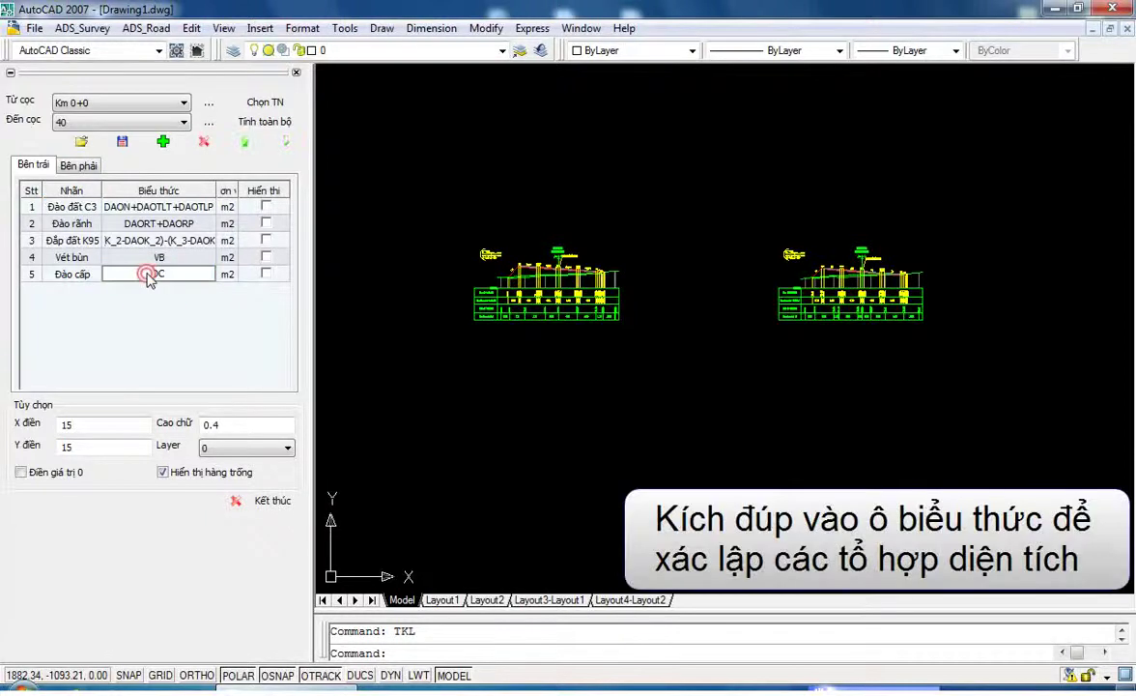
click(113, 258)
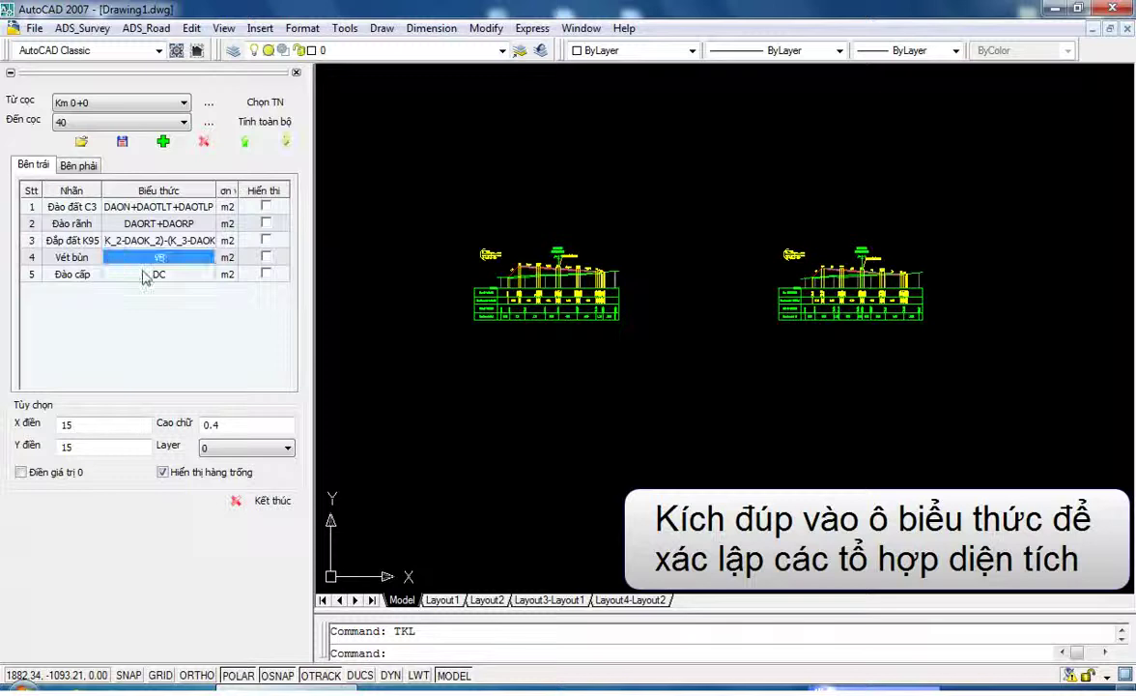
- In the Đào cấp expression editor, uncheck Đường cũ, Chiều dài and Khuôn, and check Khác
double_click(163, 274)
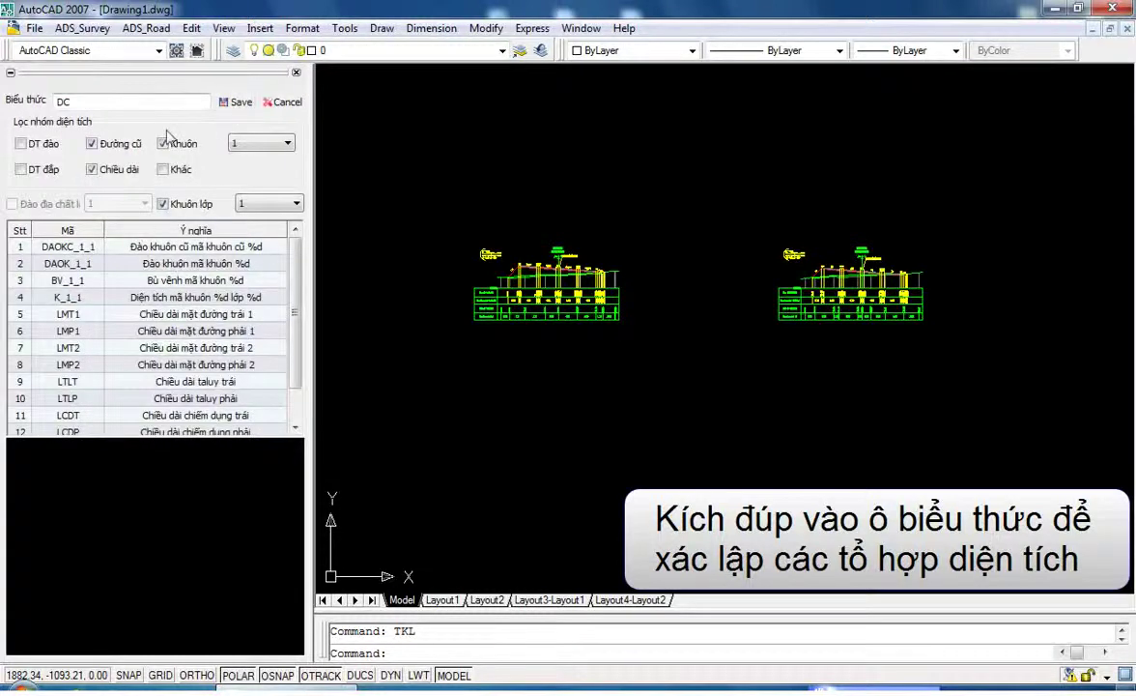
click(111, 147)
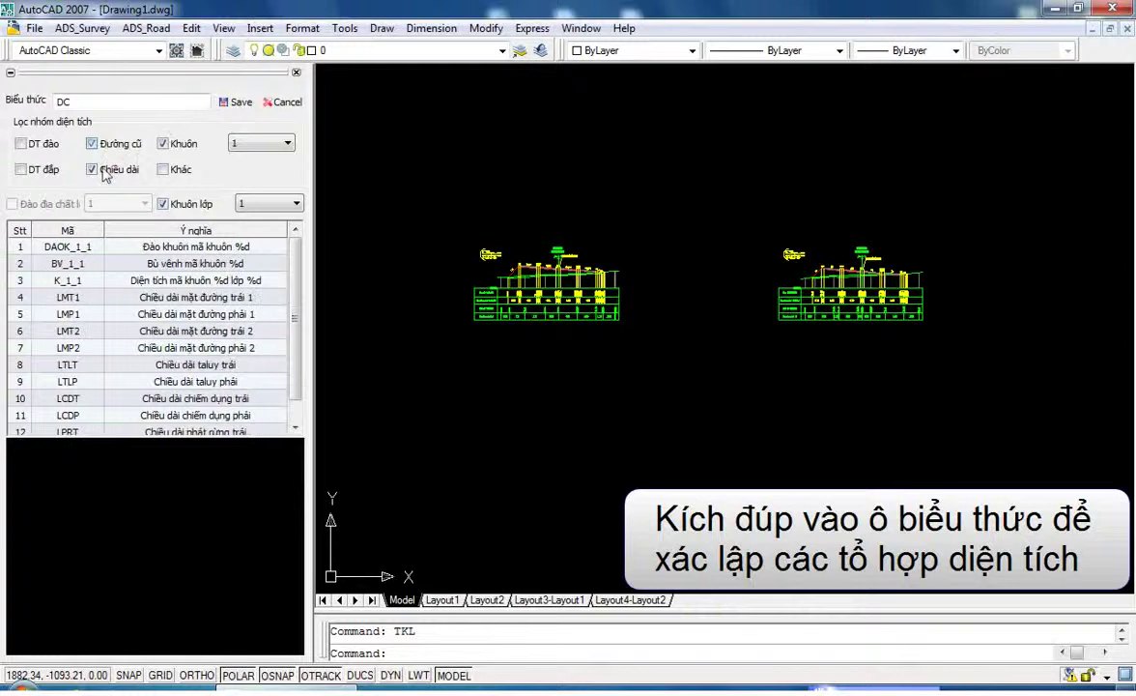
click(119, 169)
click(162, 144)
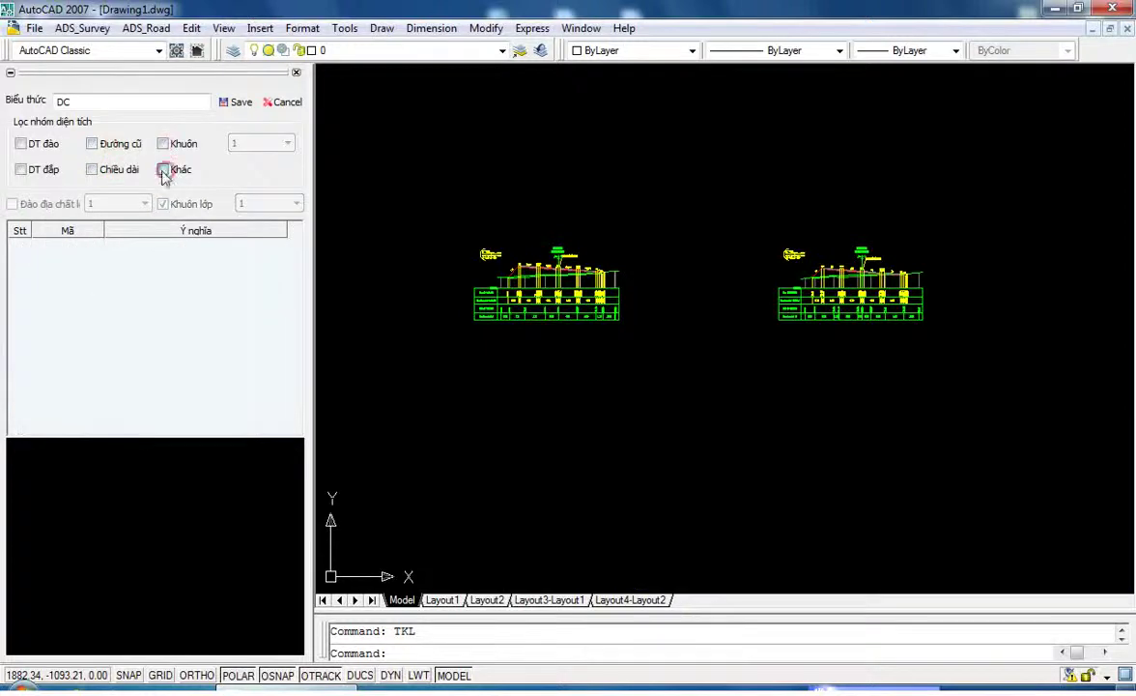
click(164, 170)
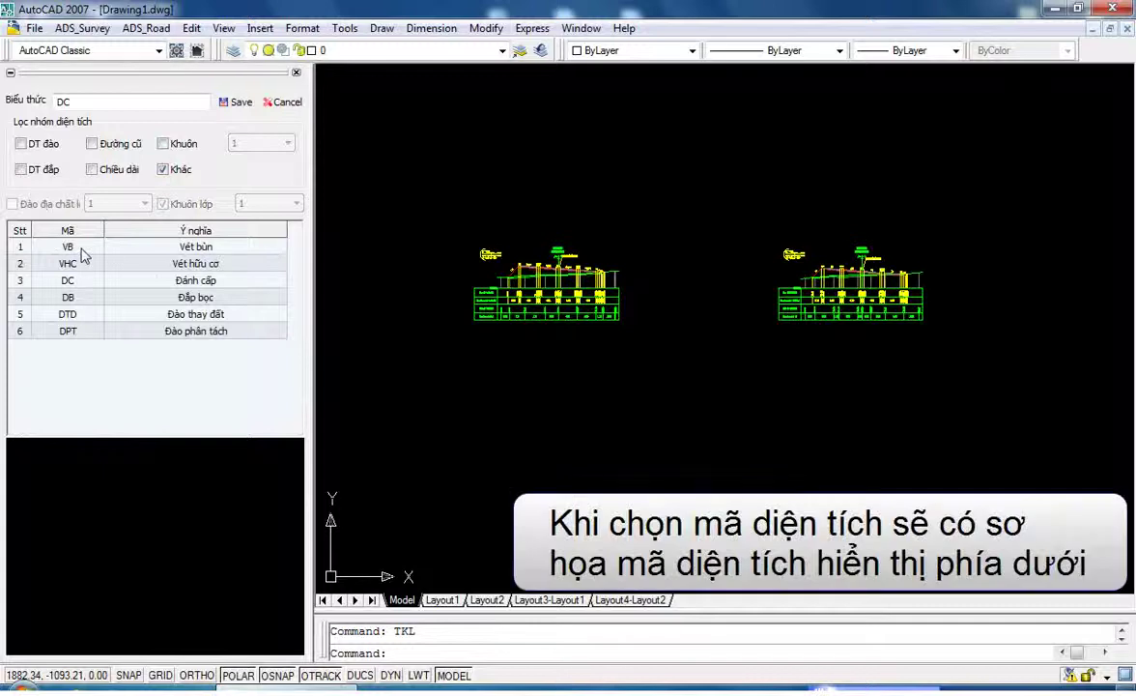
- Preview the VHC, DC, DB and DTD area codes, then close the editor keeping DC
click(78, 263)
click(80, 282)
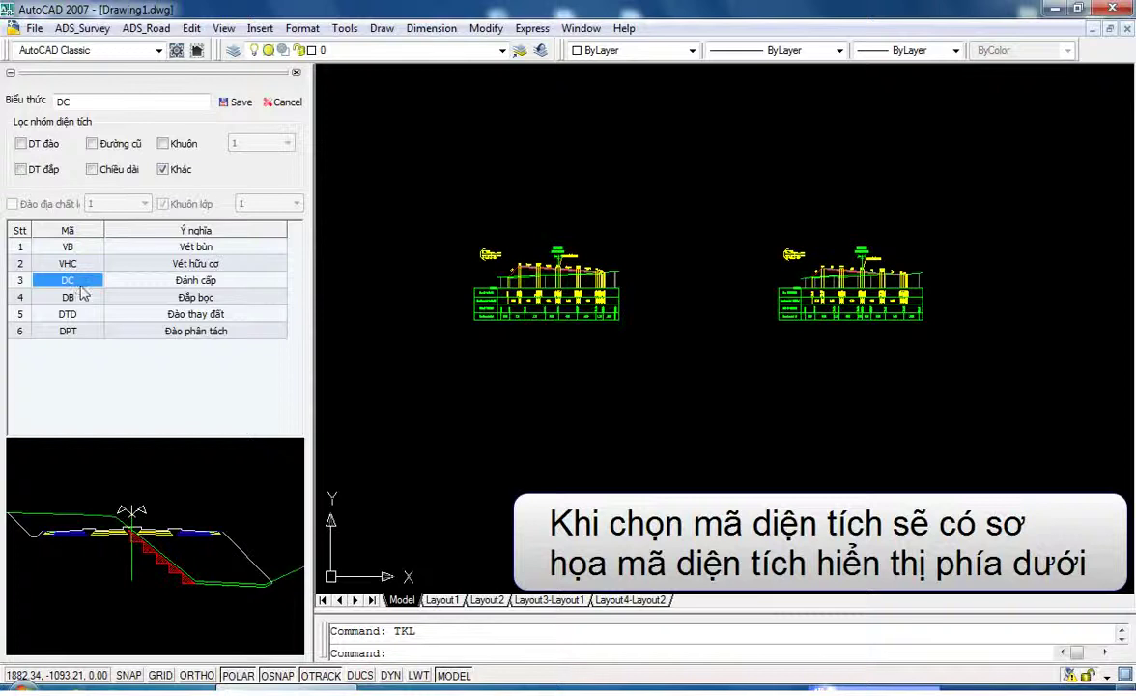
click(81, 298)
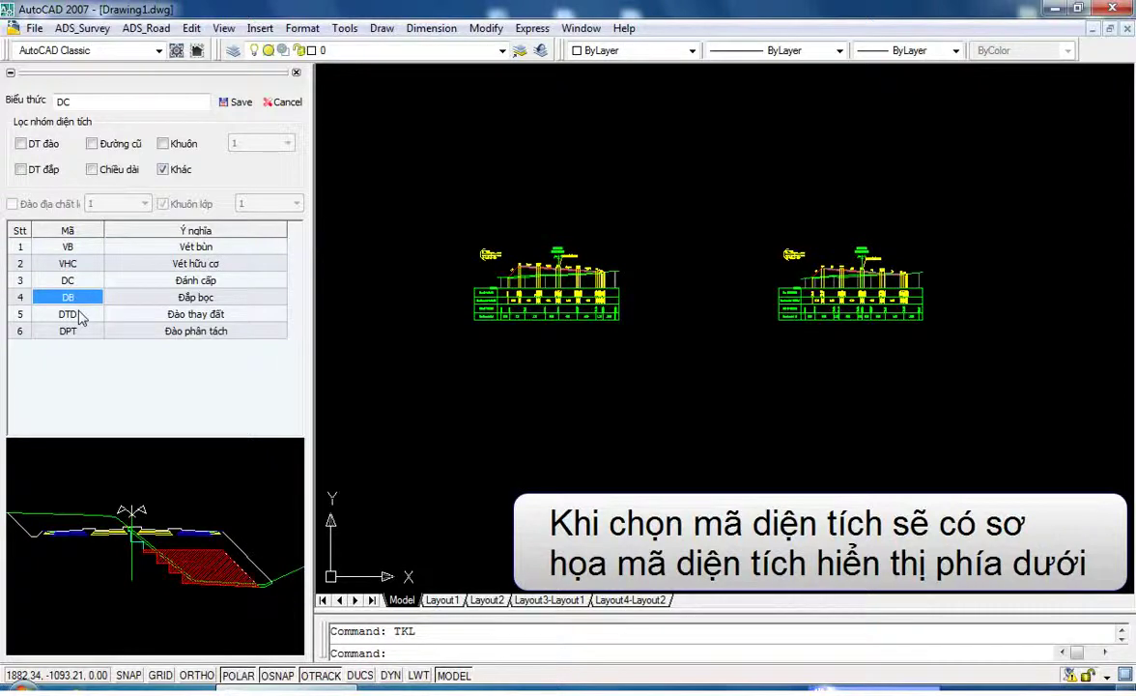
click(81, 316)
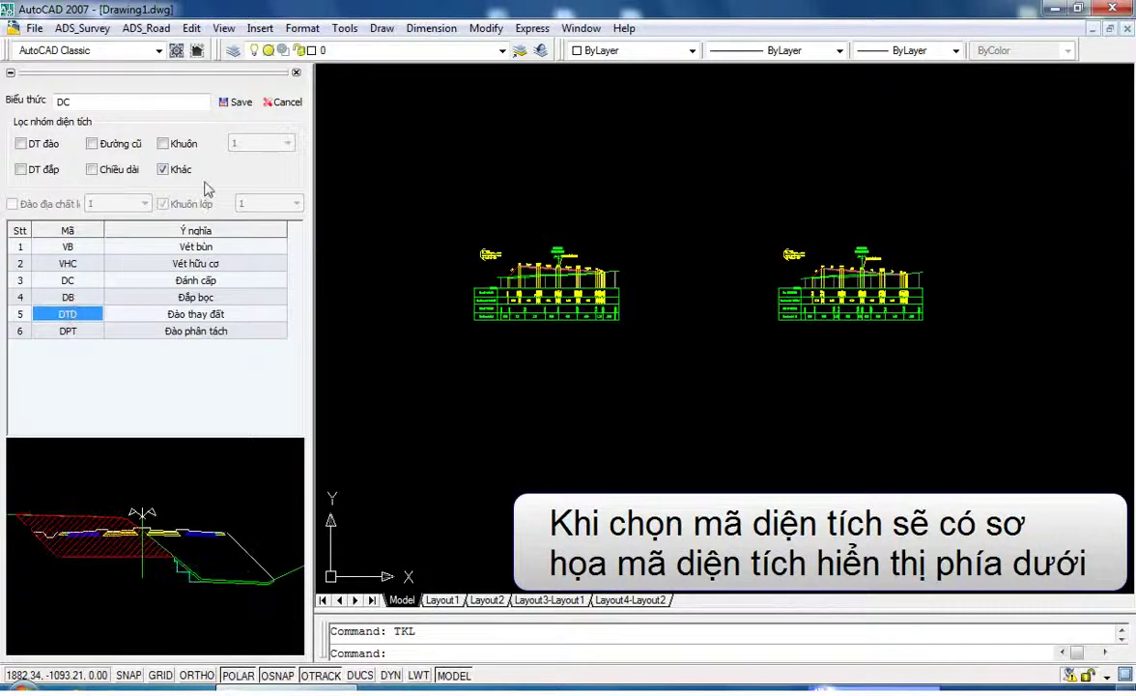
click(281, 104)
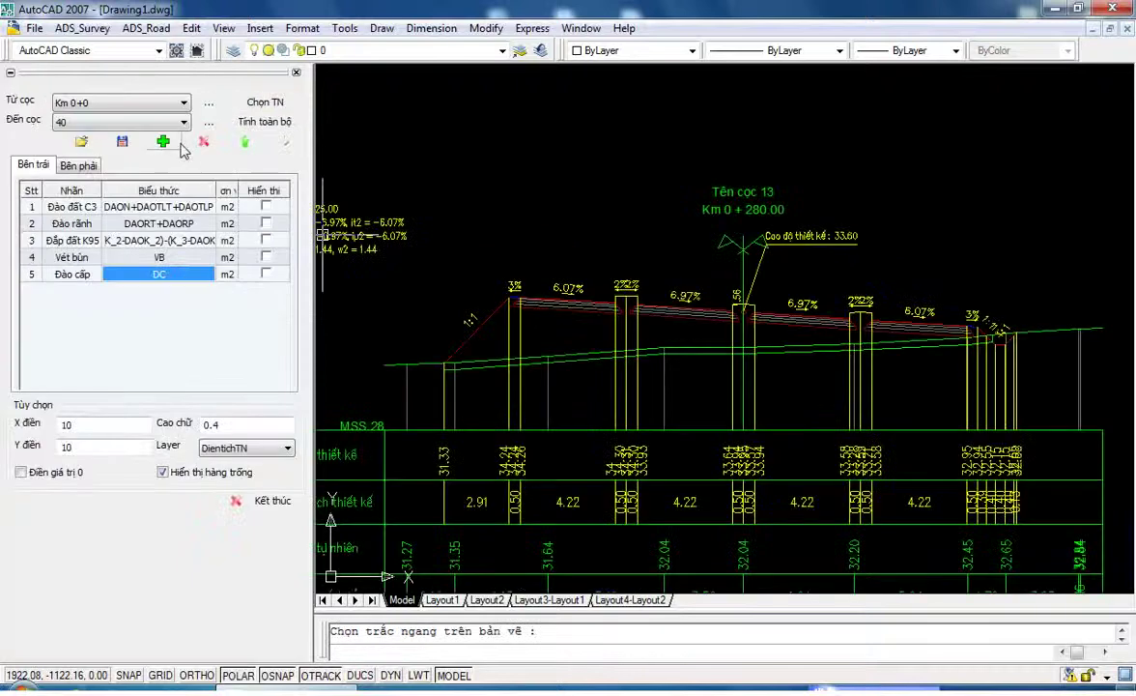
- Calculate areas for all cross sections, review the area labels, and close with Kết thúc
click(275, 124)
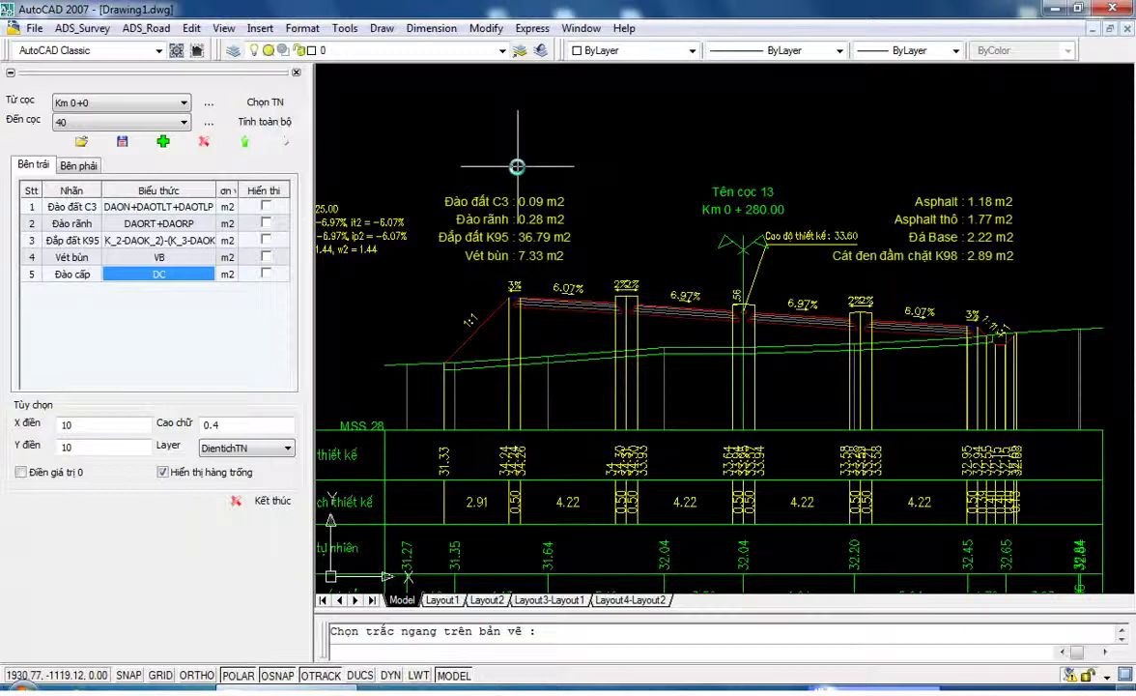
scroll(673, 221, down, 2)
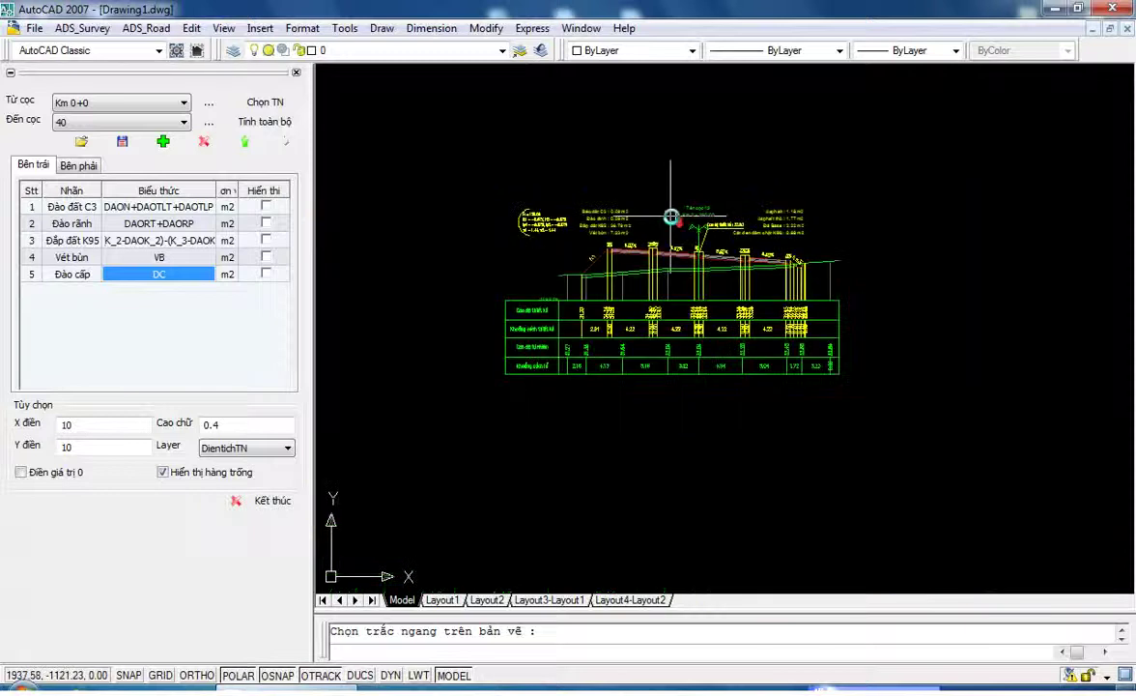
scroll(753, 209, down, 2)
scroll(802, 213, up, 5)
scroll(773, 261, up, 3)
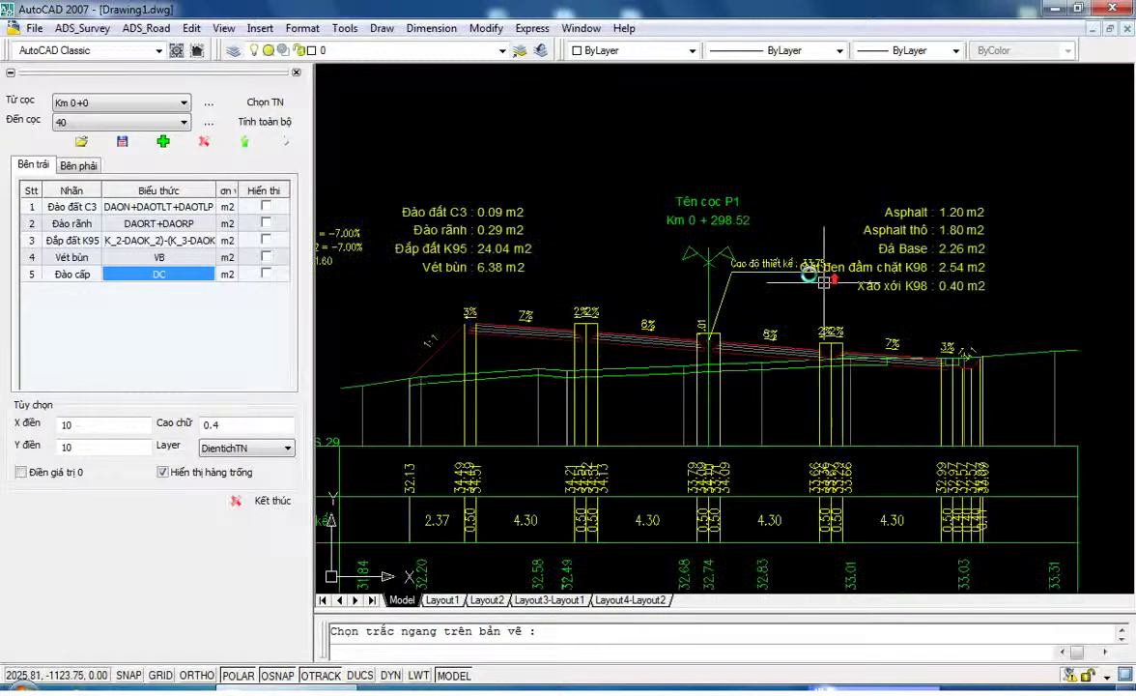
scroll(730, 276, down, 3)
scroll(731, 267, down, 2)
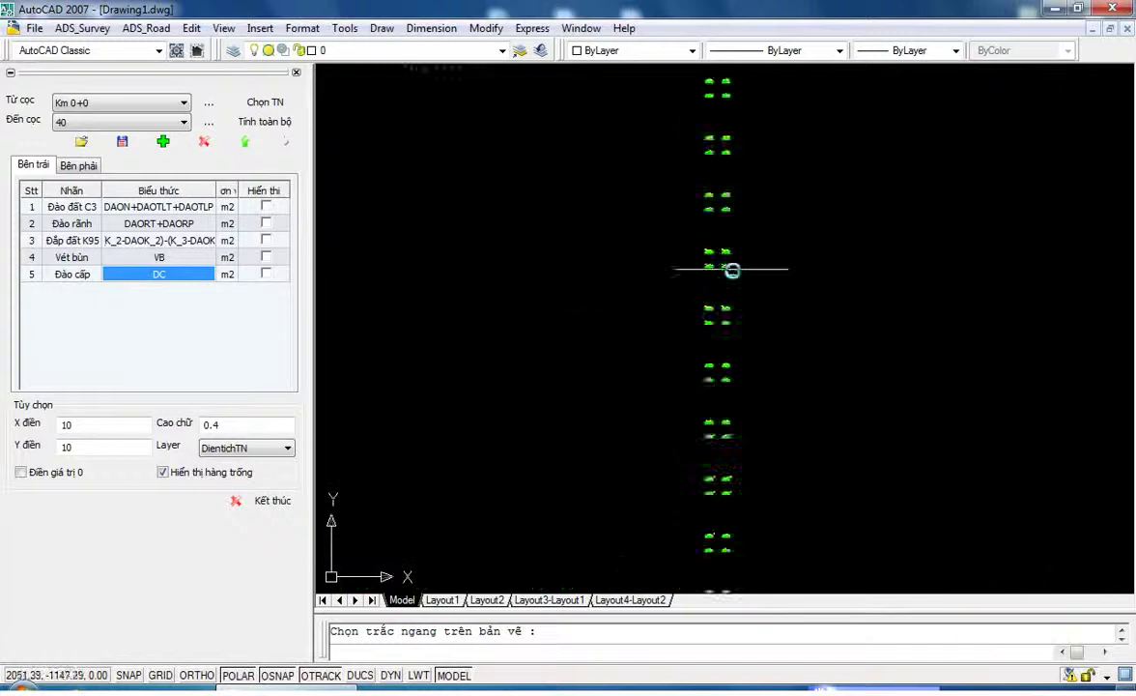
middle_drag(731, 267, 626, 290)
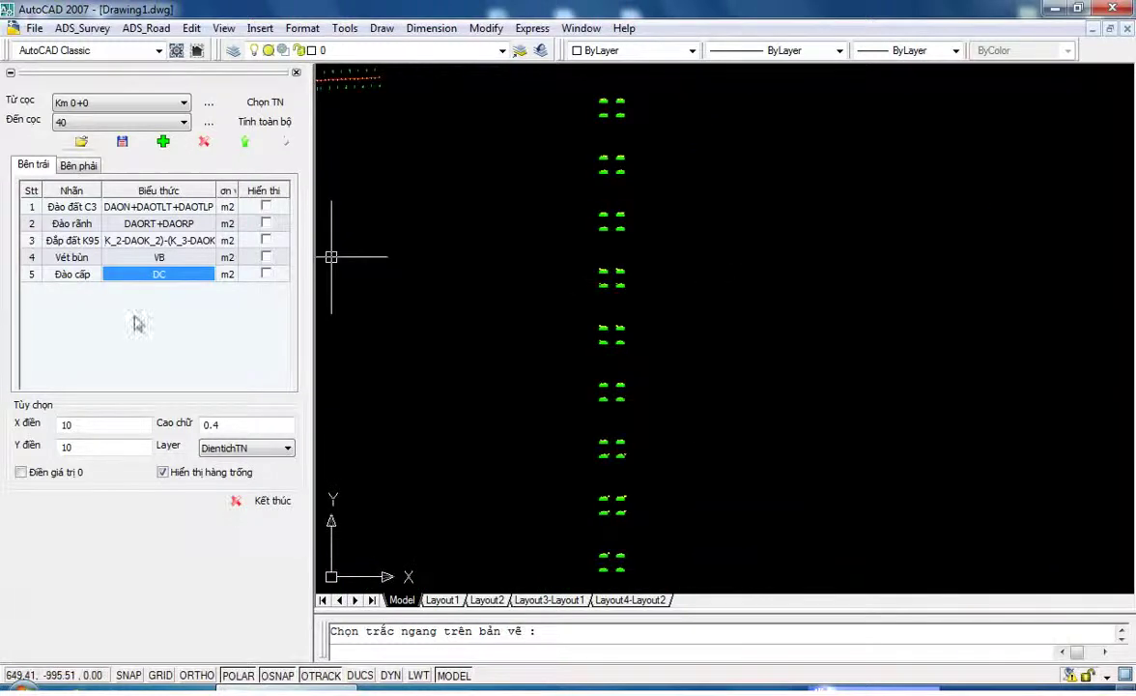
click(287, 510)
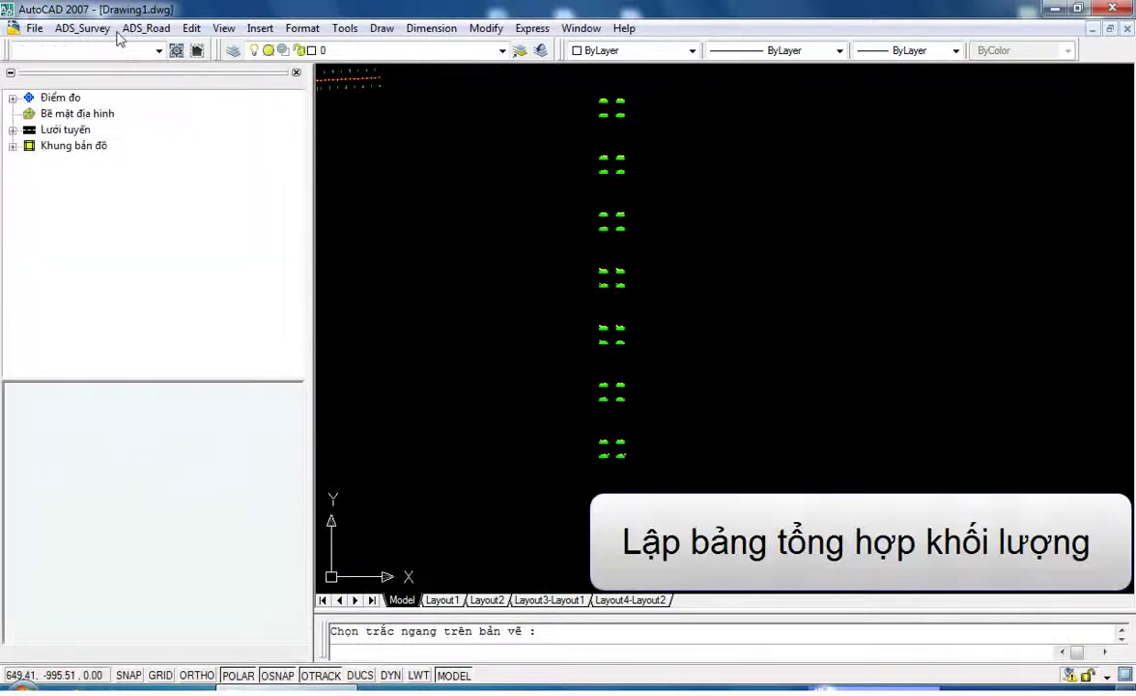
- Run Lập bảng khối lượng and insert the volume summary table beside the cross sections
click(146, 28)
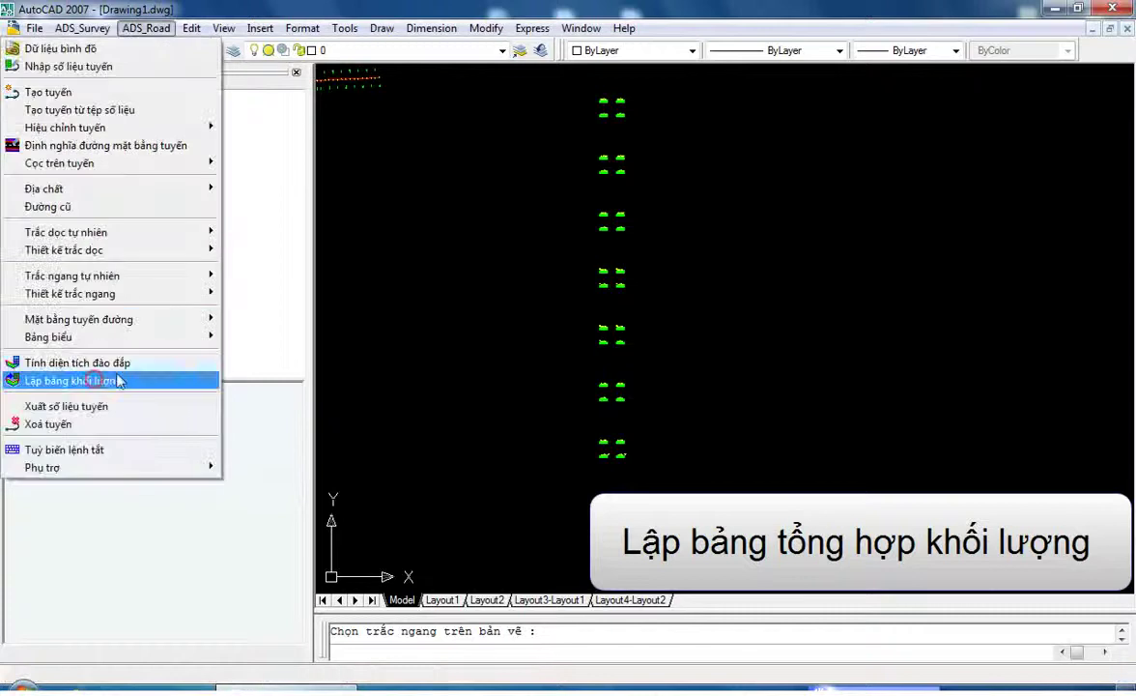
click(114, 380)
click(748, 317)
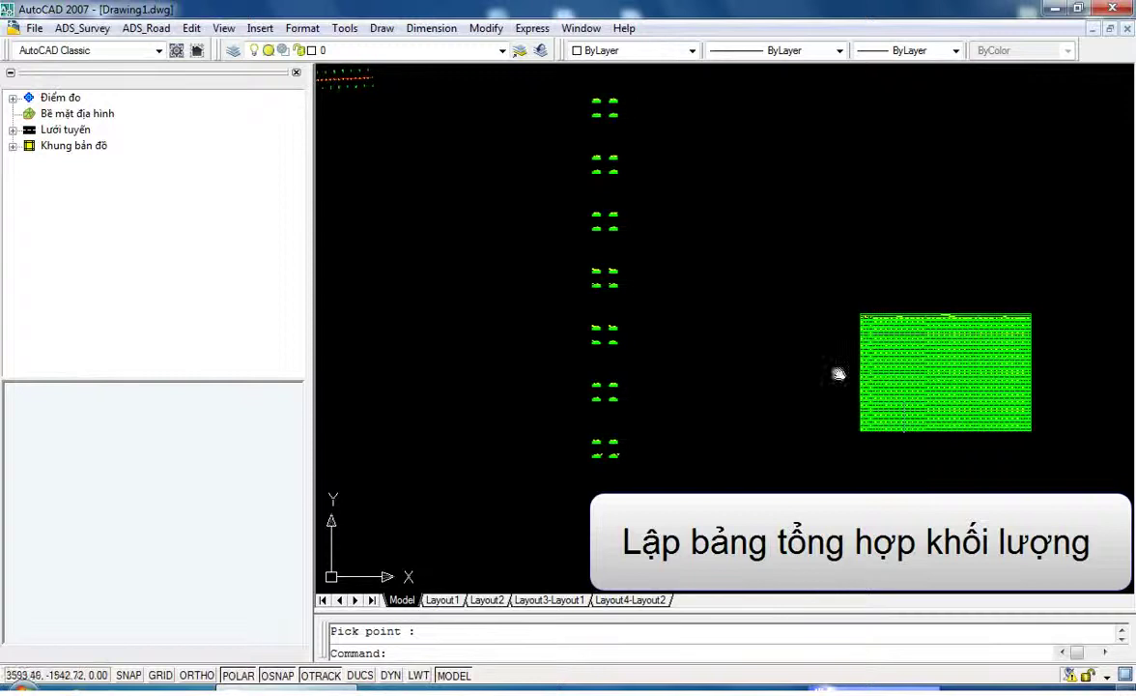
scroll(712, 324, up, 1)
scroll(580, 281, up, 1)
scroll(542, 261, up, 1)
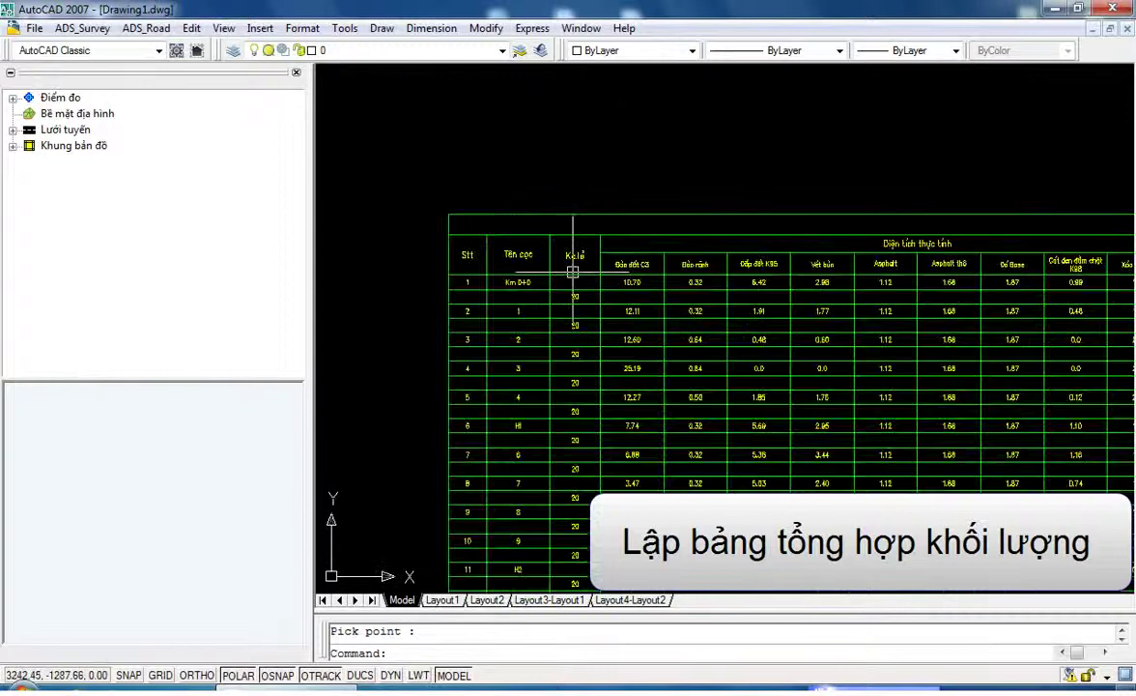
scroll(574, 273, up, 1)
scroll(578, 261, down, 3)
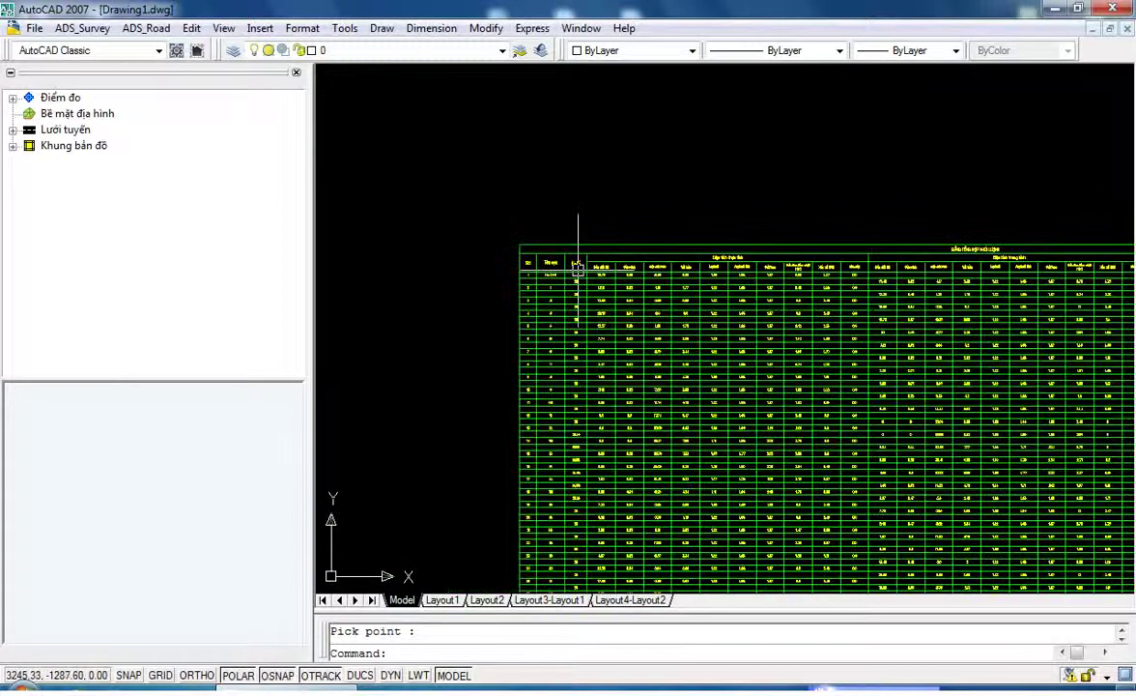
scroll(708, 213, down, 2)
scroll(673, 266, down, 2)
middle_drag(673, 265, 657, 331)
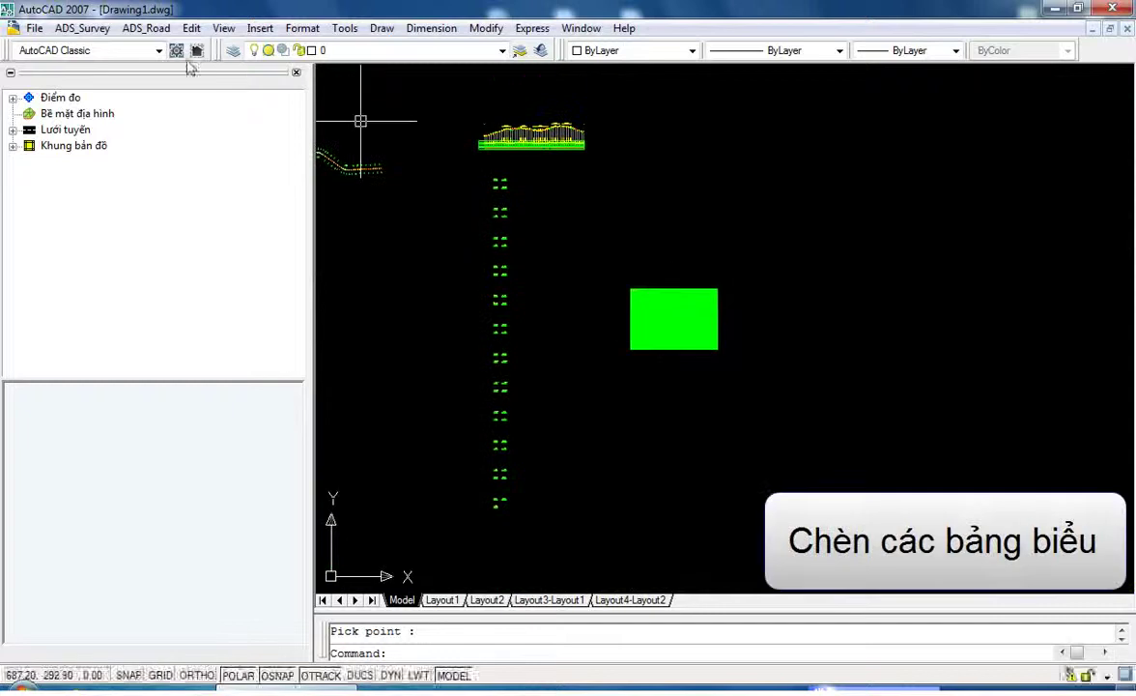
- Place the curve elements table for curves P1 and P2 in empty drawing space
click(136, 28)
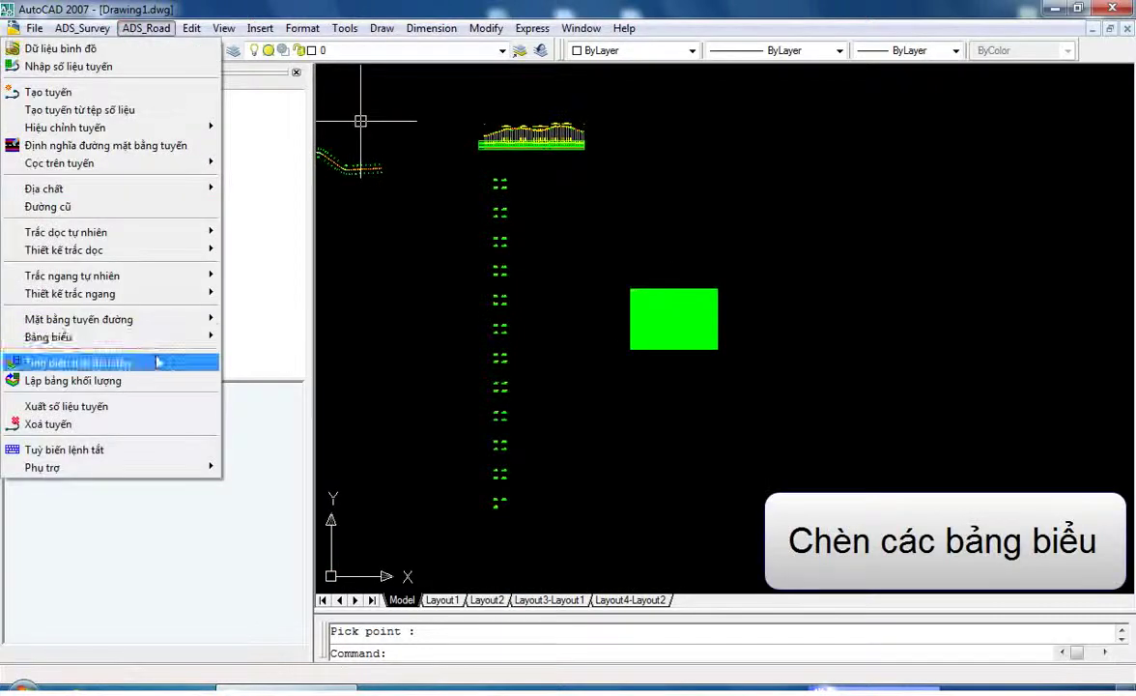
mouse_move(48, 336)
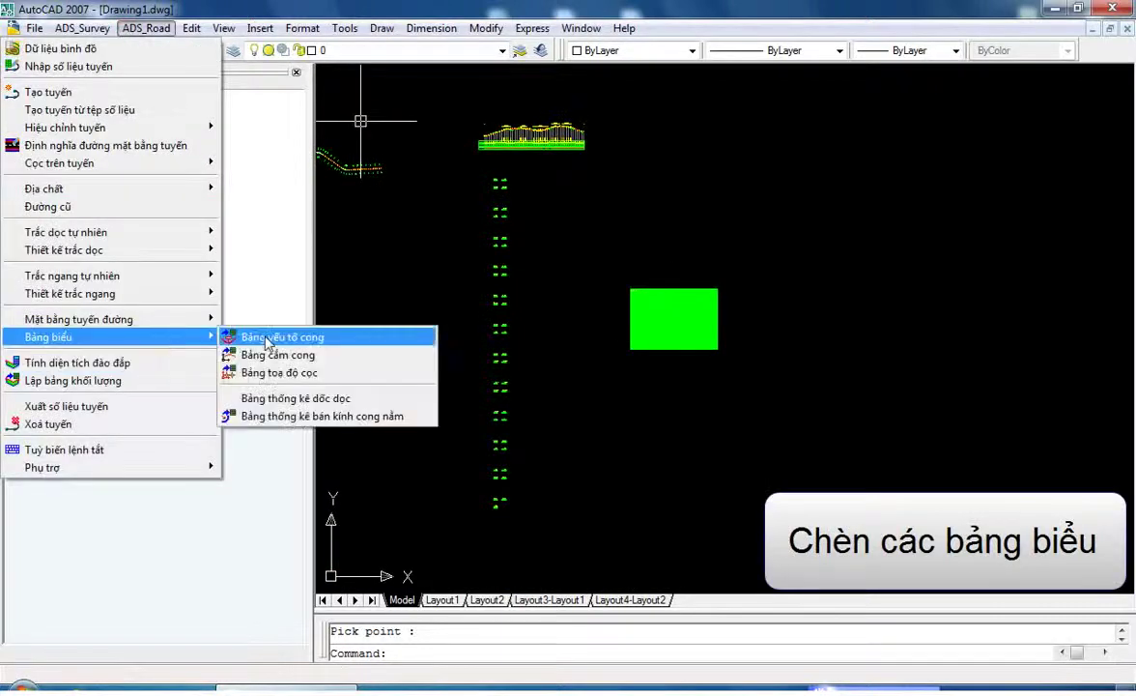
click(273, 337)
middle_drag(500, 296, 982, 367)
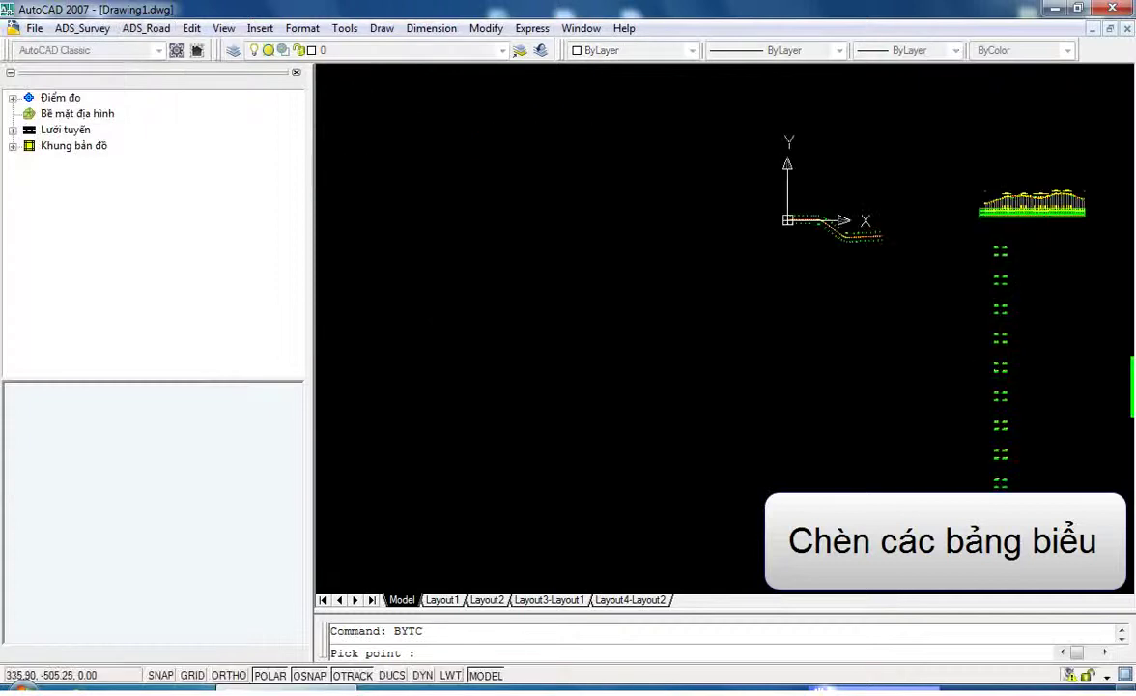
click(808, 263)
- Review the curve table's columns, including angles, K, L1, L2, T1 and T2
scroll(832, 264, up, 3)
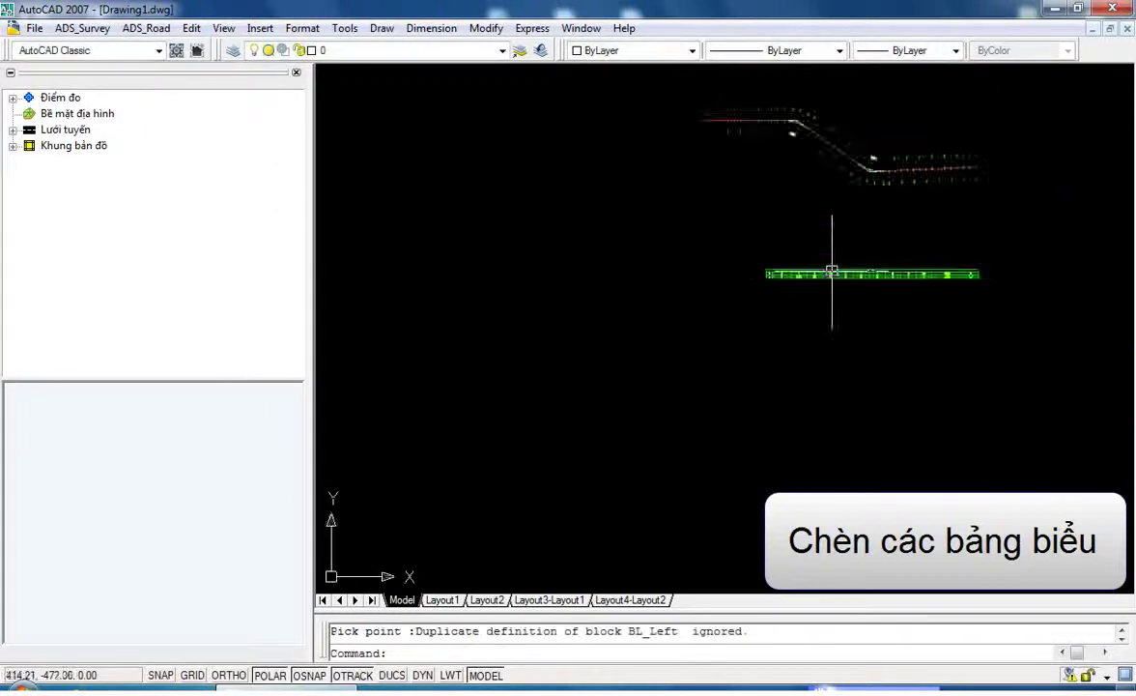
scroll(802, 272, up, 2)
scroll(736, 286, up, 2)
scroll(736, 286, up, 3)
middle_drag(855, 312, 431, 297)
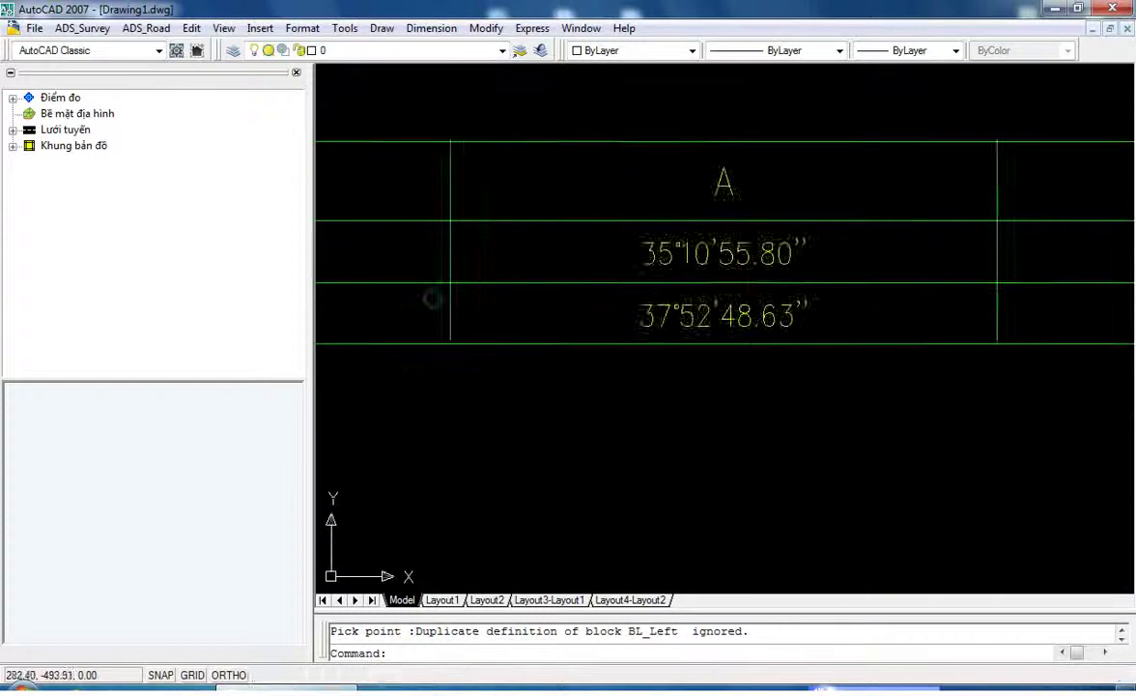
middle_drag(1112, 304, 715, 304)
scroll(735, 309, down, 4)
middle_drag(603, 319, 413, 330)
middle_drag(898, 348, 597, 355)
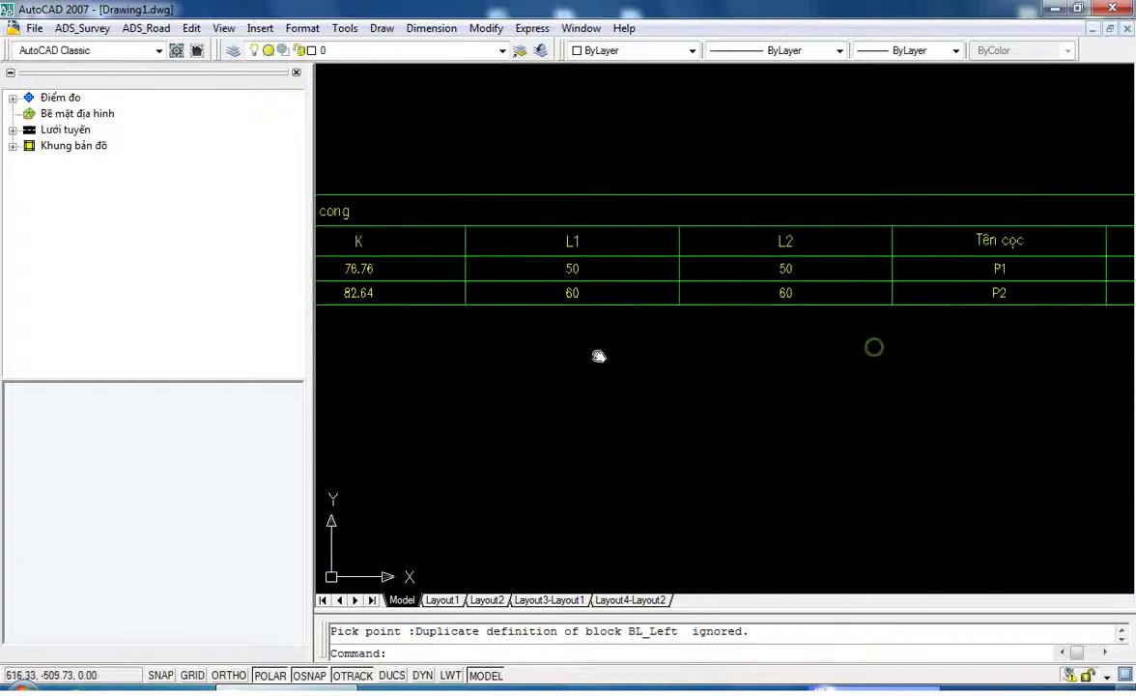
middle_drag(962, 343, 454, 348)
middle_drag(956, 372, 661, 372)
scroll(754, 343, down, 5)
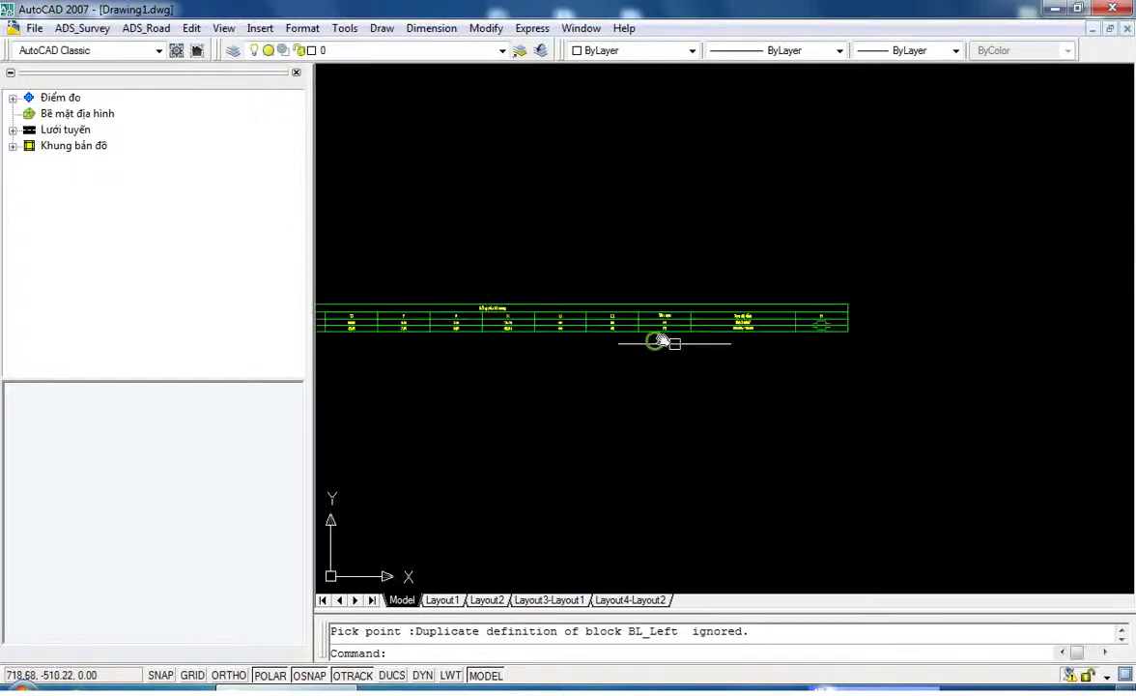
scroll(502, 222, down, 2)
click(123, 28)
mouse_move(48, 337)
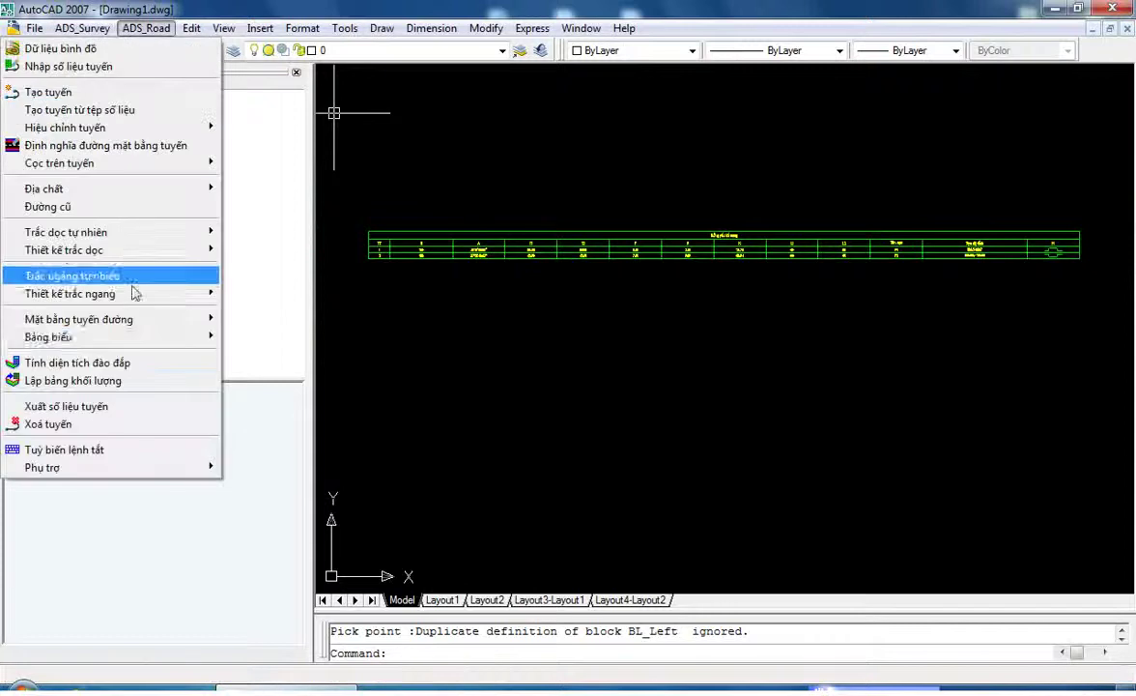
- Place the TD1–P1–TC1 and TD2–P2–TC2 staking tables below the elements table and check both
click(253, 356)
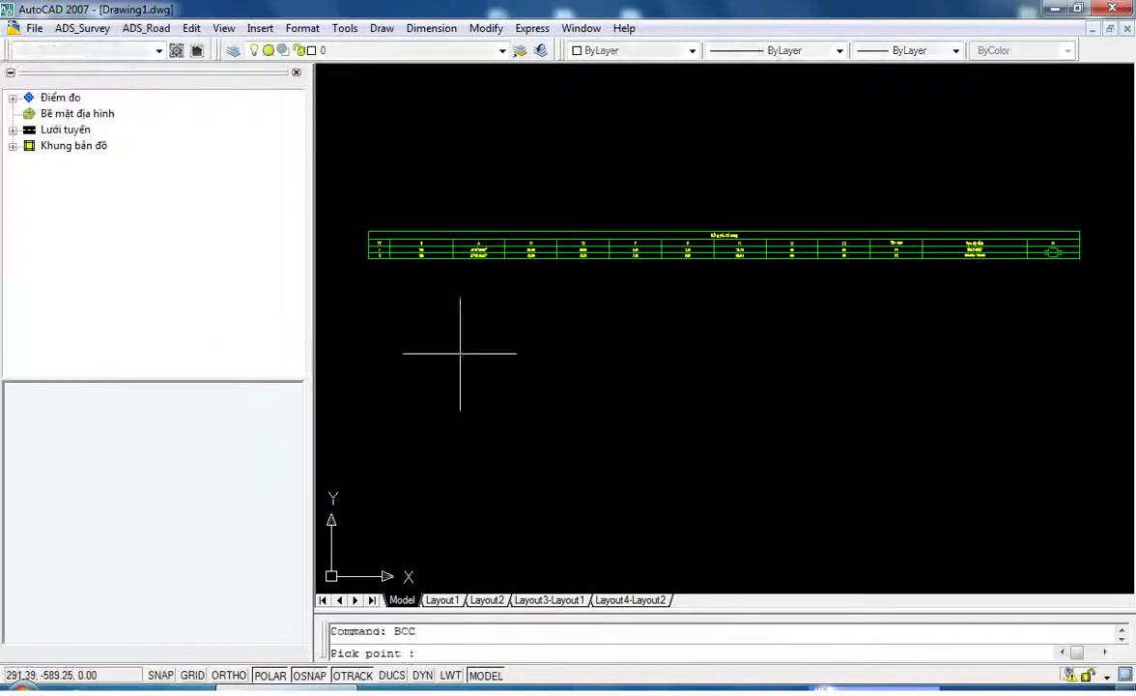
click(473, 319)
scroll(533, 363, up, 3)
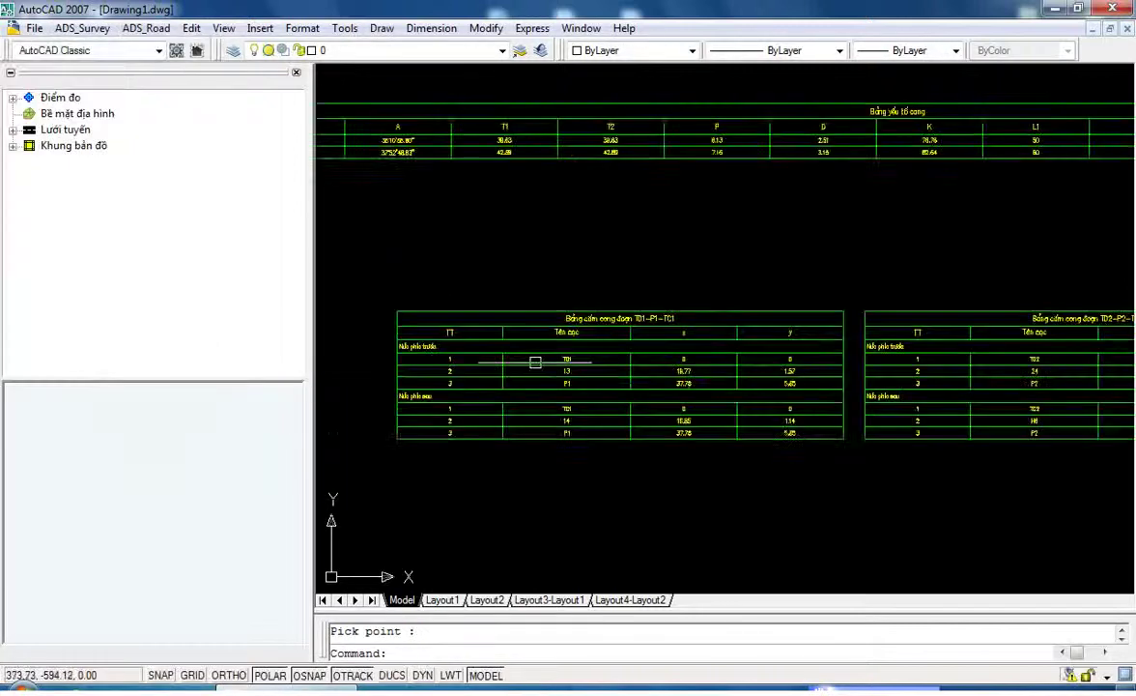
scroll(521, 362, up, 4)
middle_drag(692, 398, 464, 405)
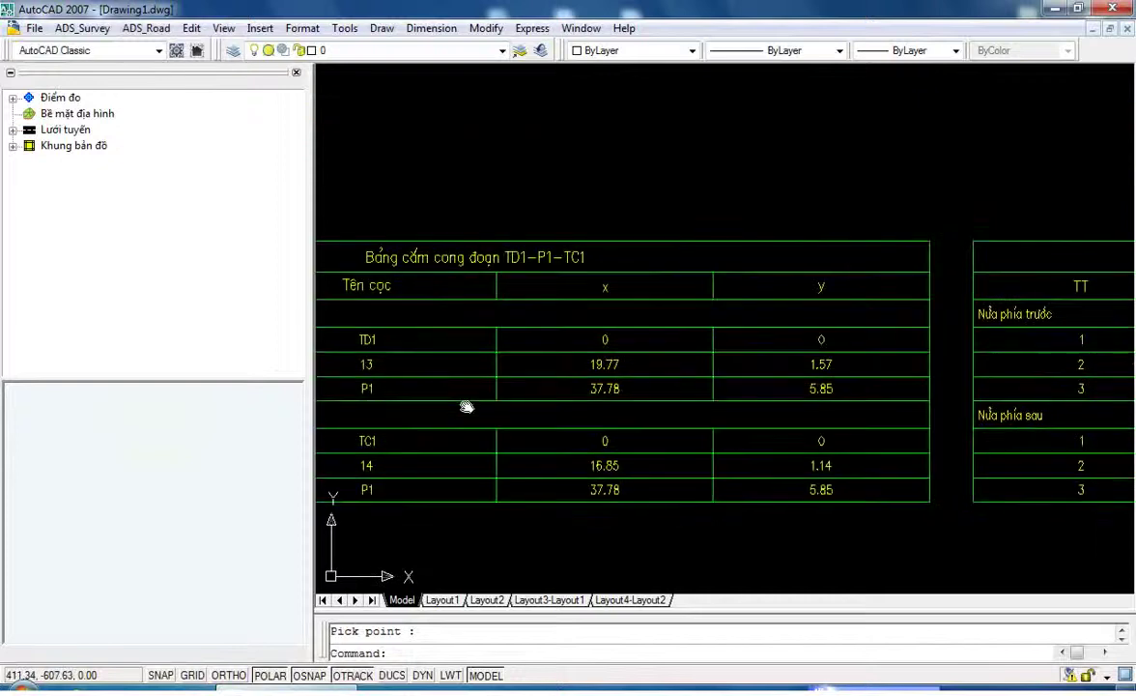
middle_drag(1083, 386, 601, 386)
middle_drag(873, 368, 674, 358)
middle_drag(837, 329, 685, 332)
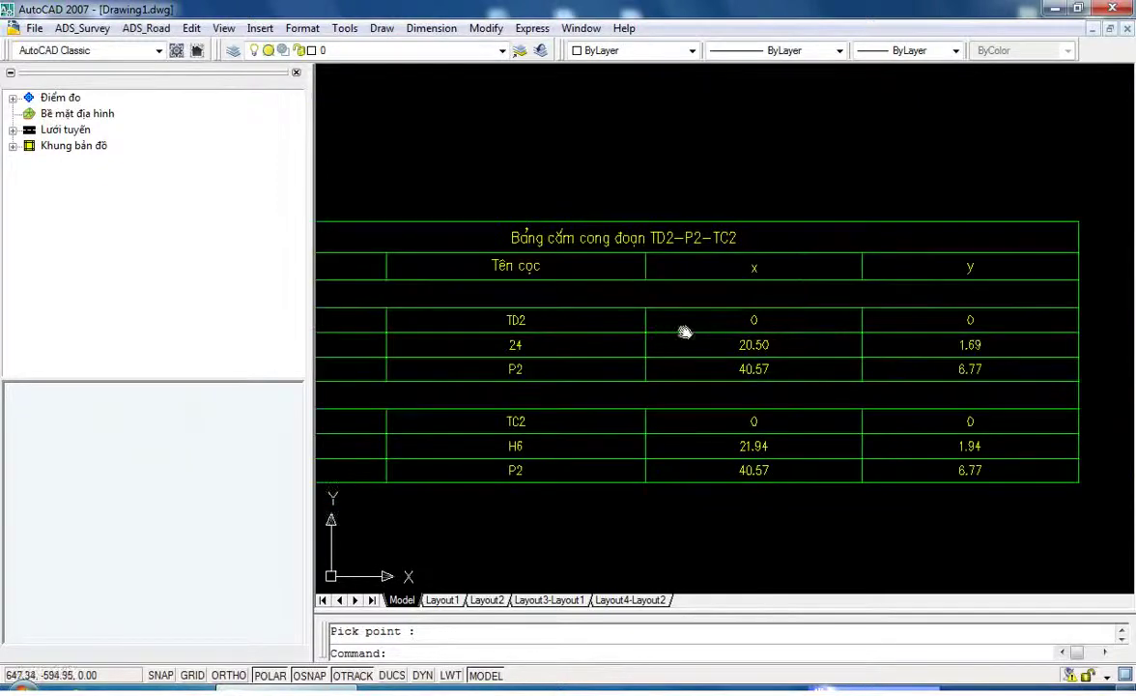
click(153, 29)
mouse_move(58, 336)
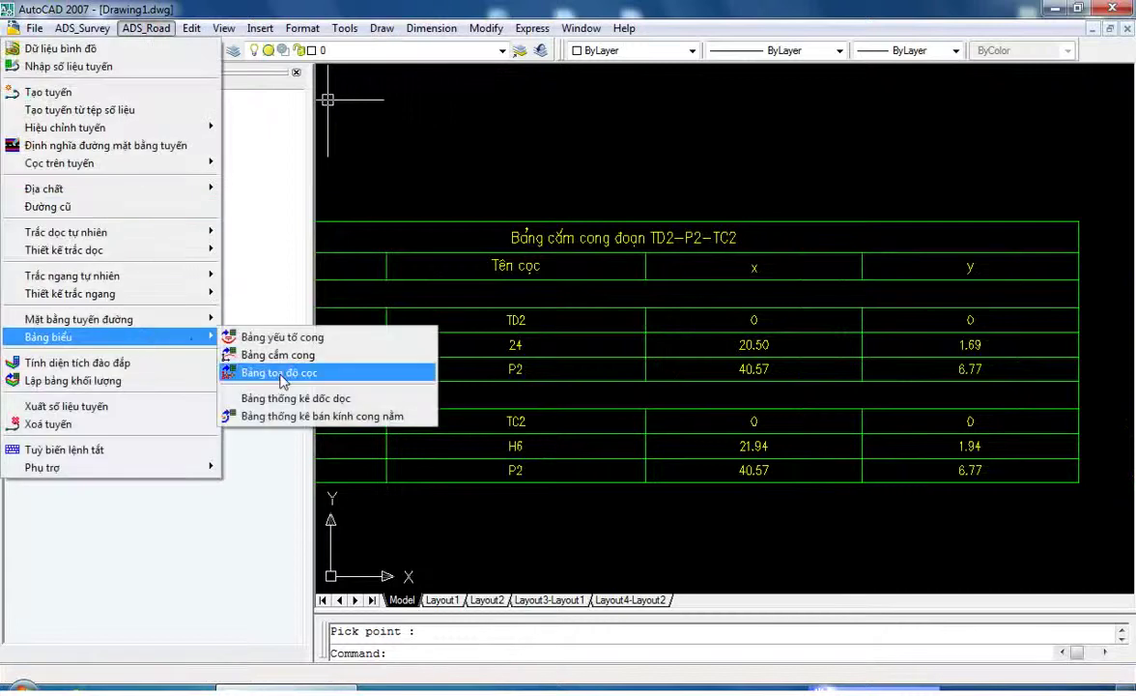
- Place the stake coordinate table below the staking tables
click(283, 373)
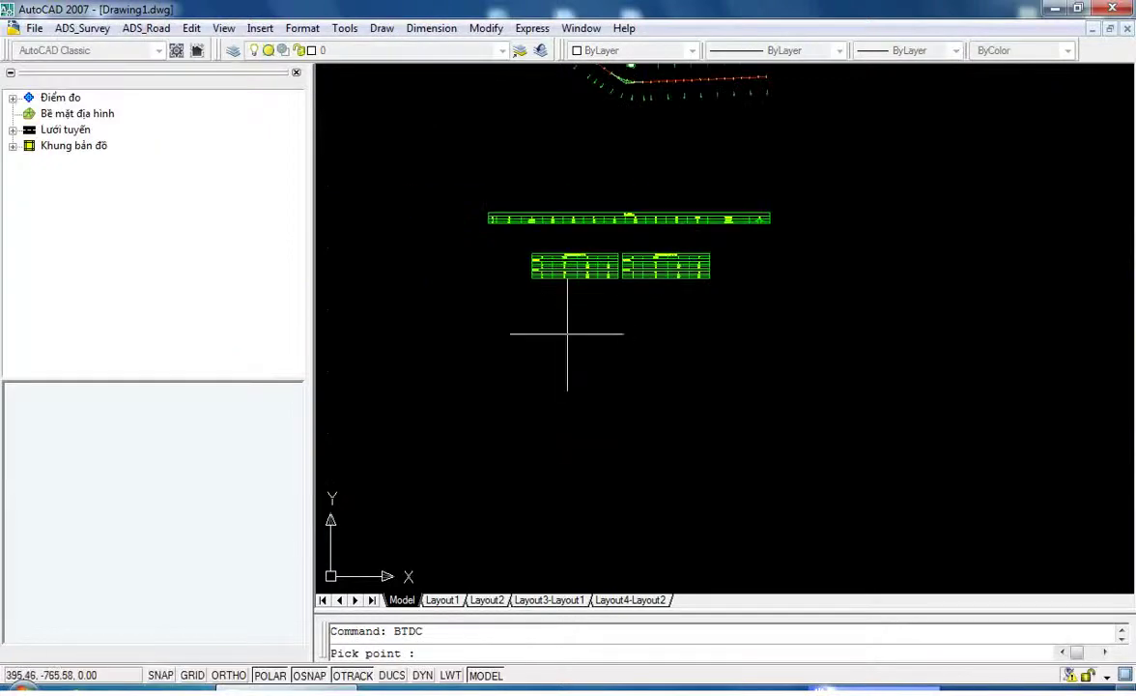
click(558, 338)
scroll(580, 319, up, 3)
scroll(654, 320, up, 2)
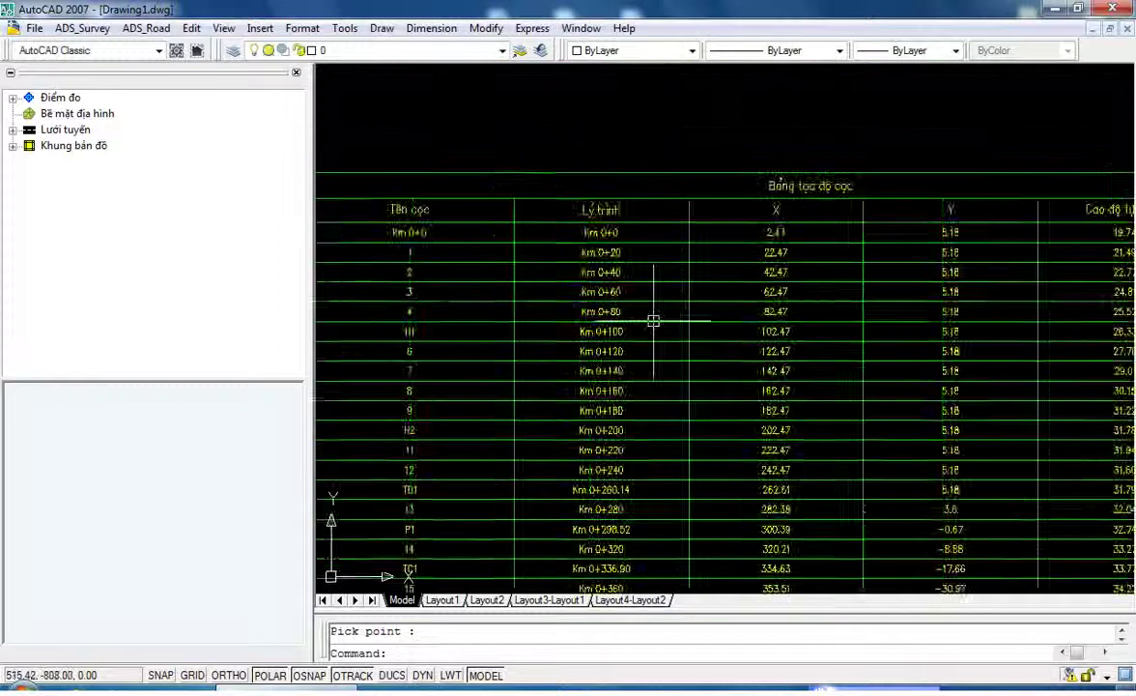
scroll(644, 269, up, 1)
- Review the coordinate table's rows of chainage, X, Y, natural and design elevations
middle_drag(645, 269, 460, 215)
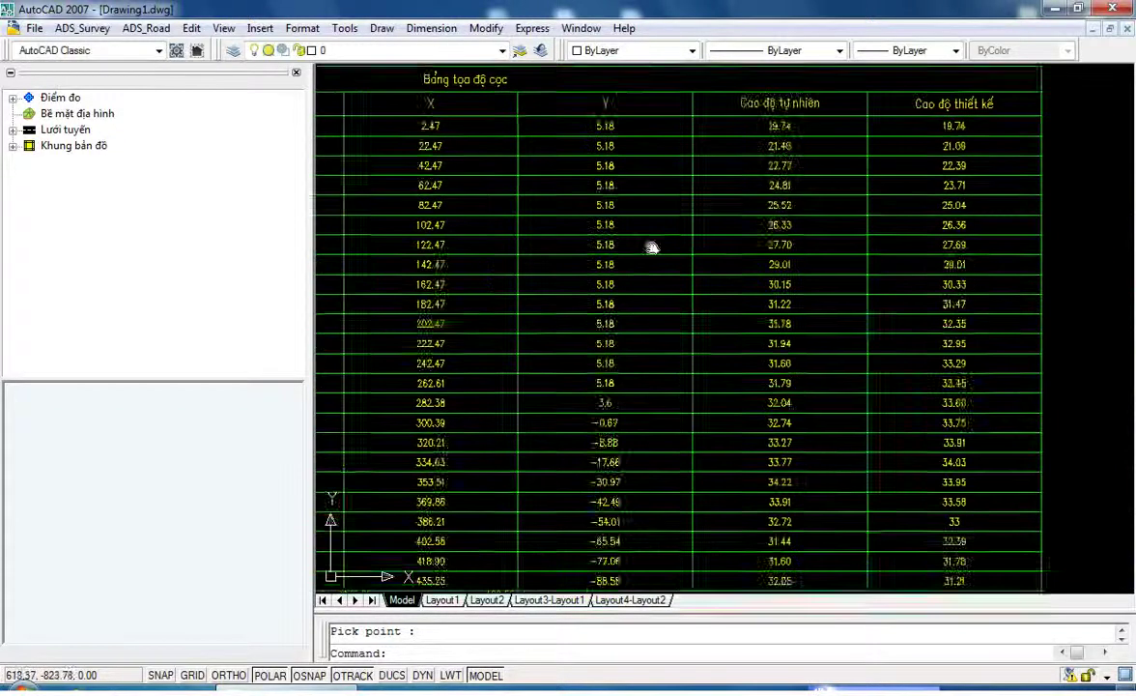
middle_drag(754, 322, 654, 248)
mouse_move(634, 343)
middle_down()
mouse_move(577, 380)
mouse_move(698, 198)
mouse_move(763, 136)
middle_up()
middle_drag(708, 345, 700, 103)
scroll(727, 246, down, 3)
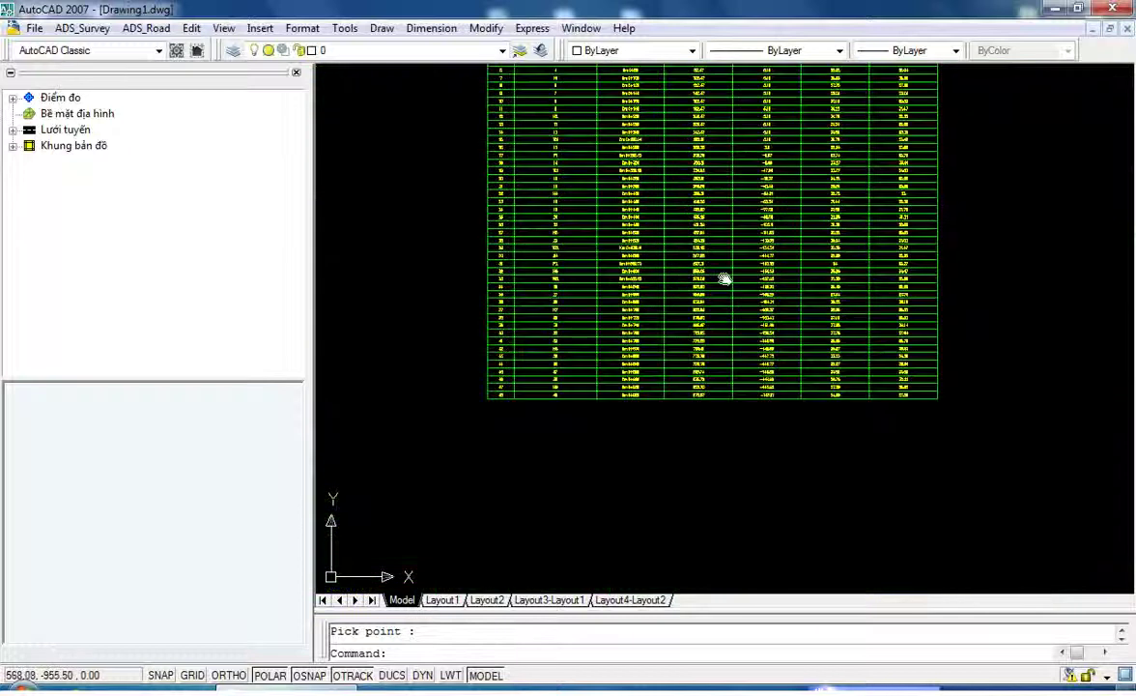
scroll(749, 173, down, 1)
scroll(345, 124, down, 4)
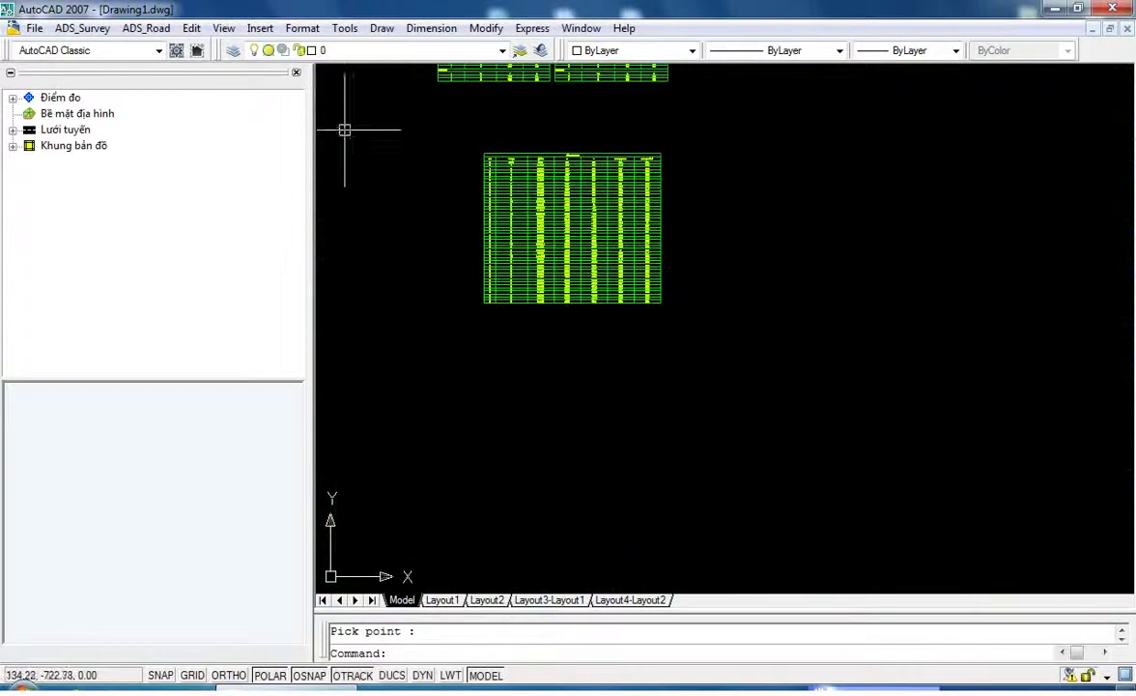
click(138, 30)
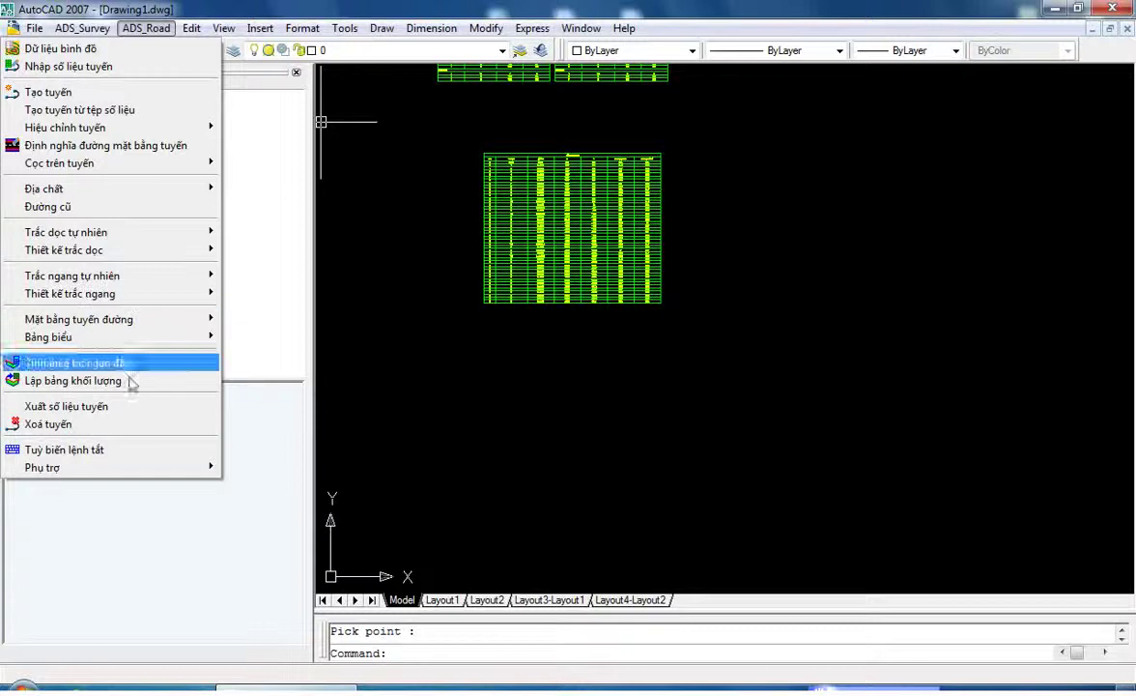
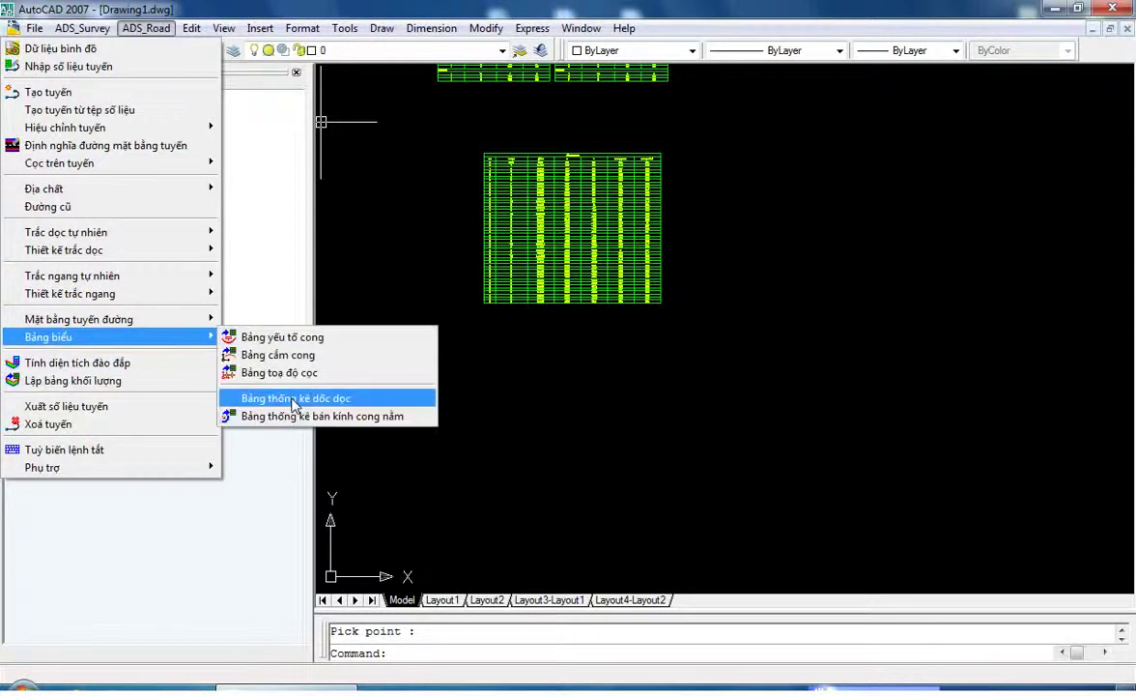
- Add four rows to the radius statistics table and number them 1 to 4
click(299, 398)
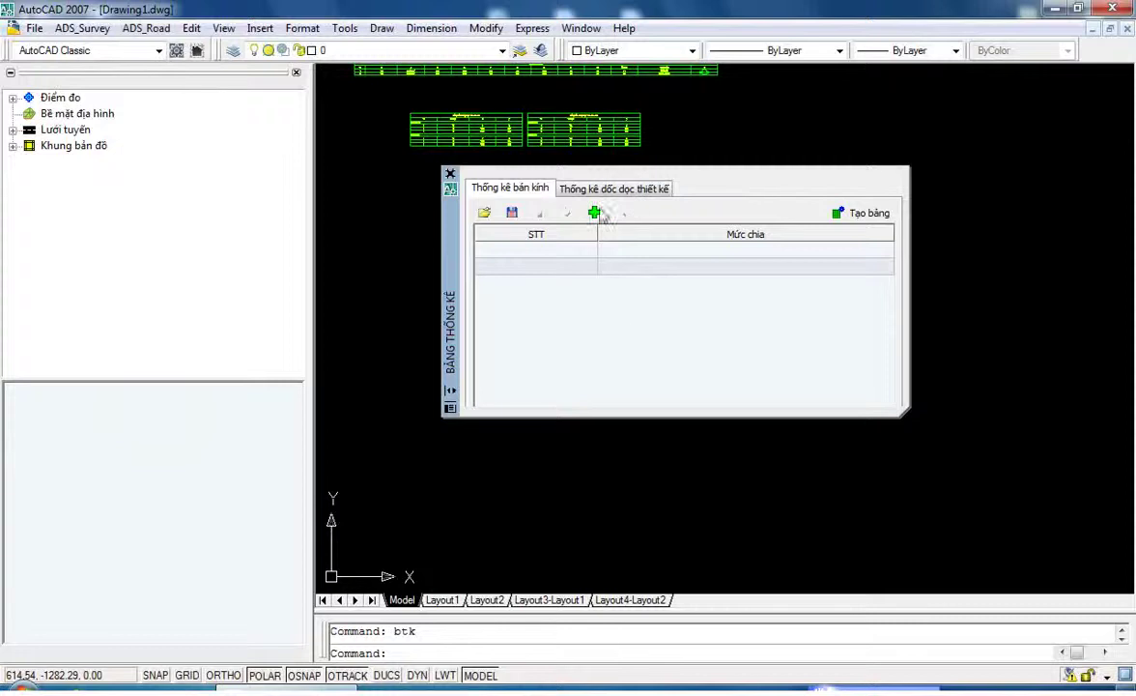
click(595, 214)
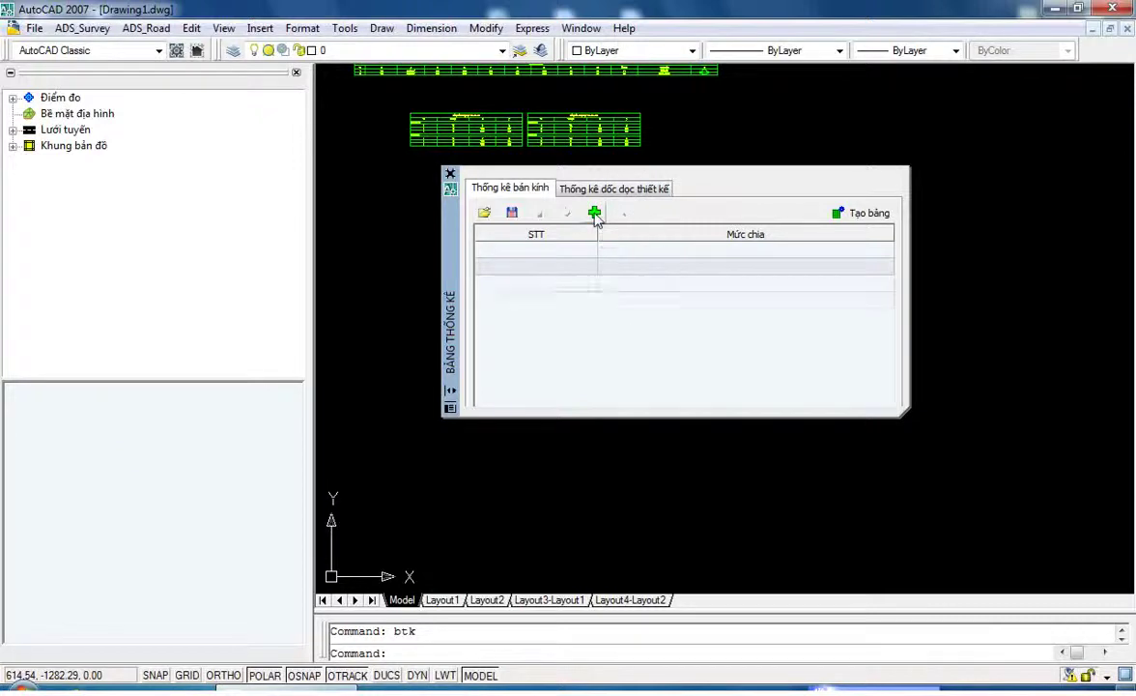
click(581, 250)
click(582, 252)
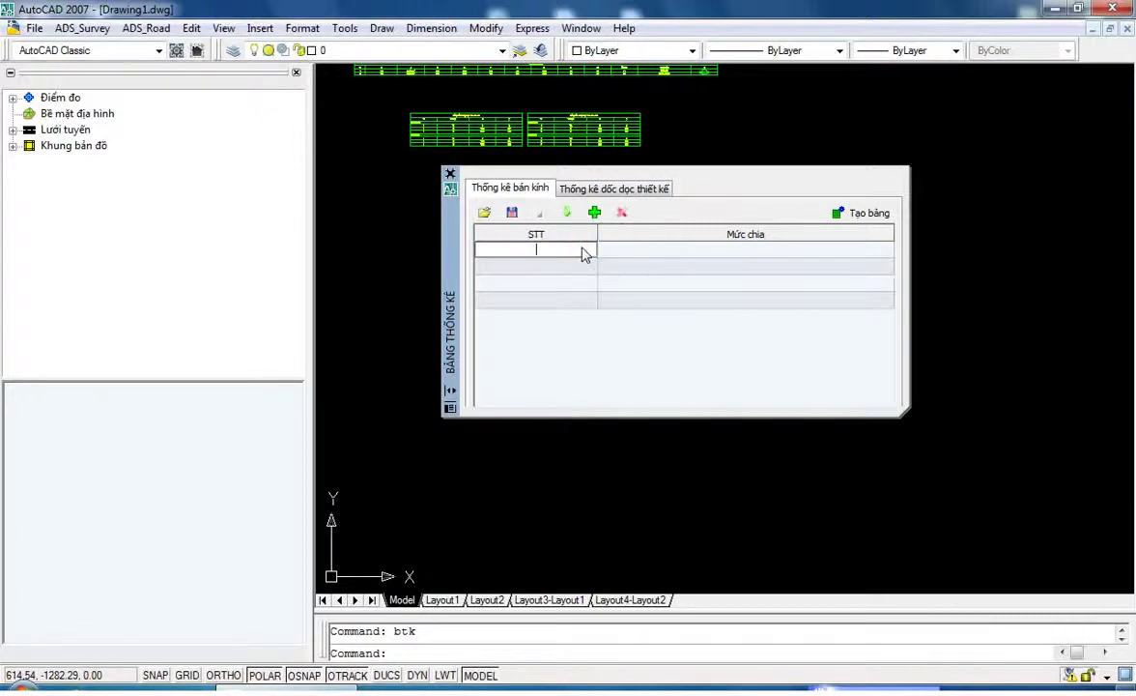
text(1)
click(549, 266)
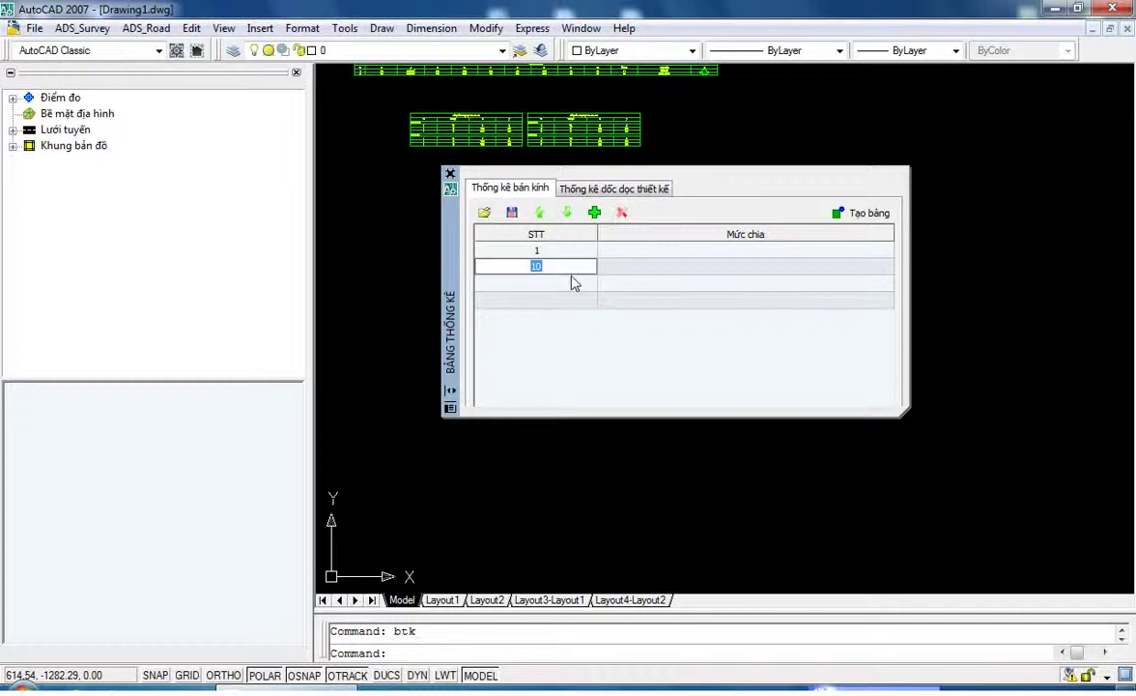
click(563, 282)
text(3)
click(560, 301)
text(4)
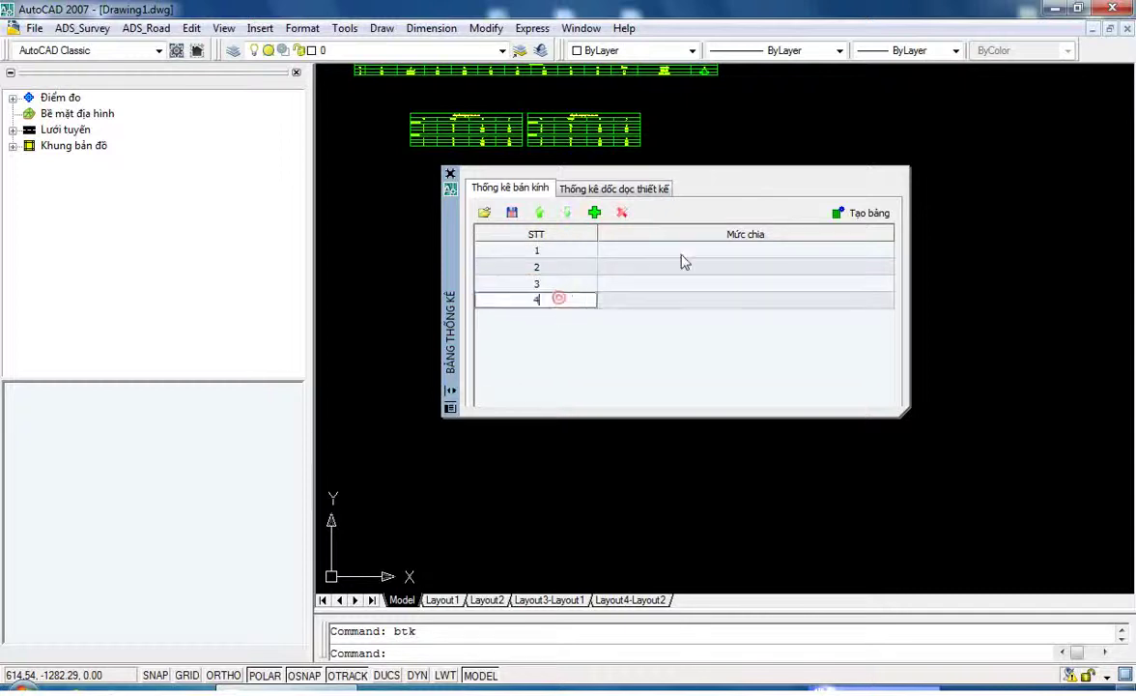
- Enter radius classes 0, 100, 200 and 300 and generate the radius table
click(680, 252)
click(725, 267)
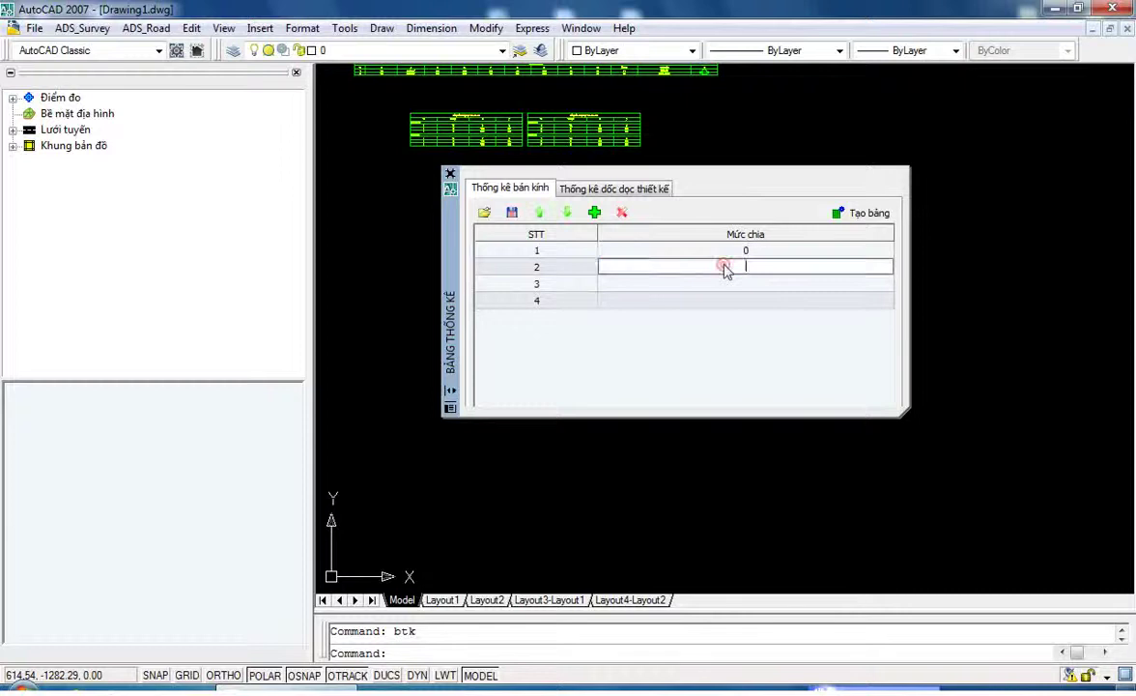
text(100)
click(745, 283)
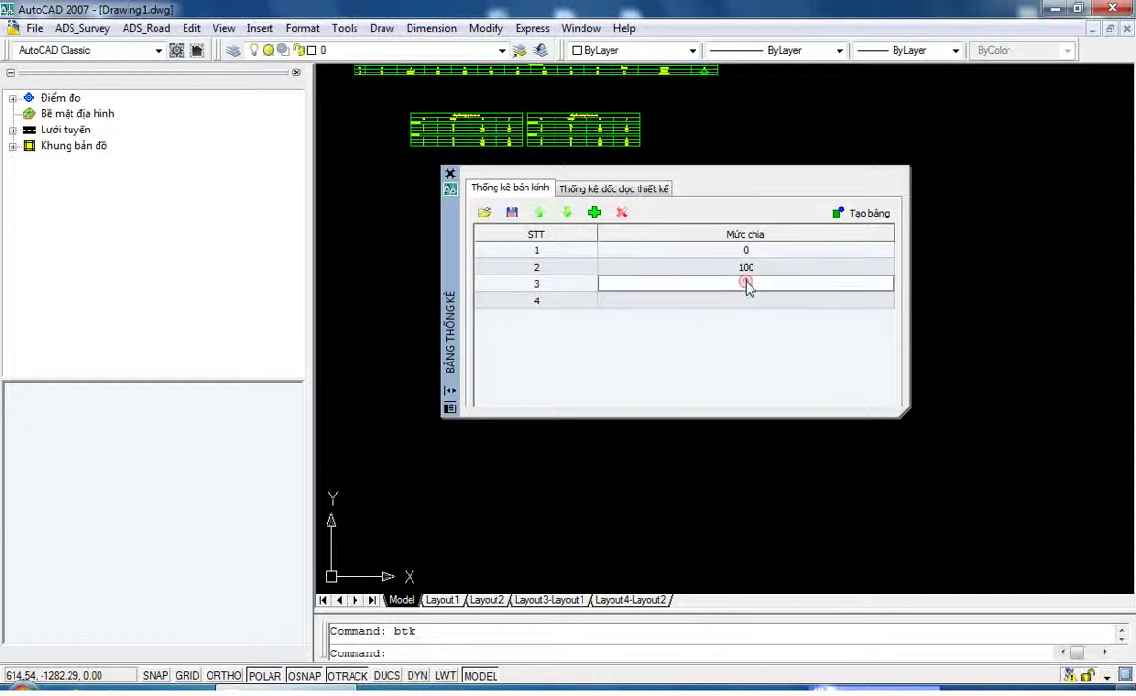
text(20)
click(751, 301)
text(300)
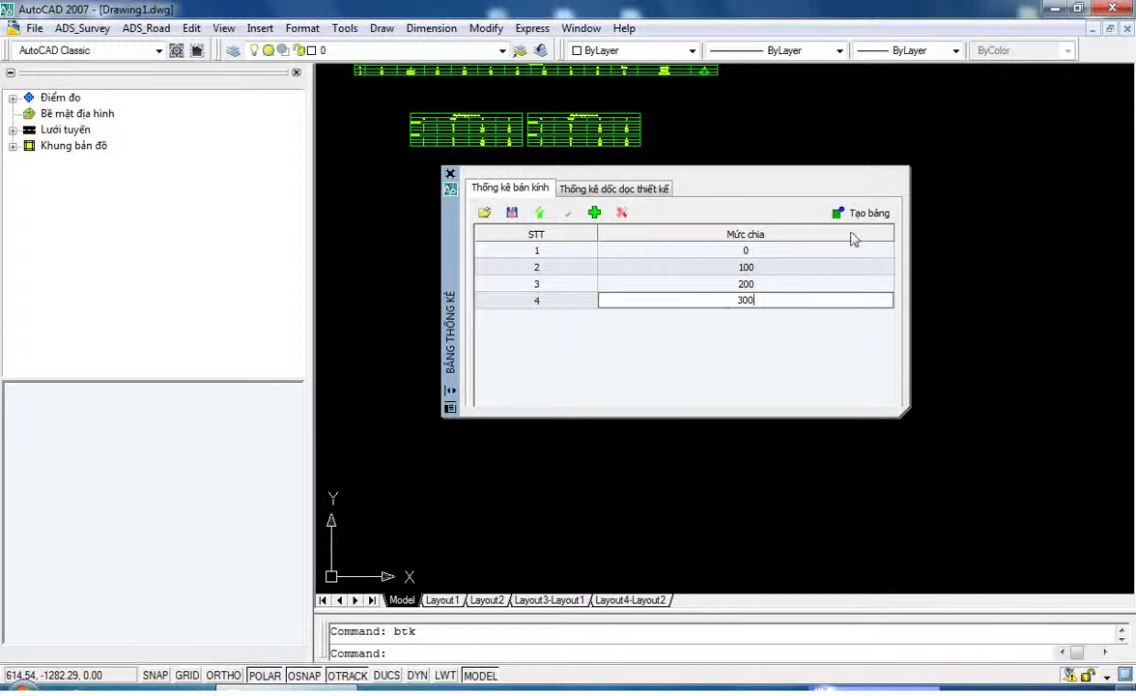
click(867, 215)
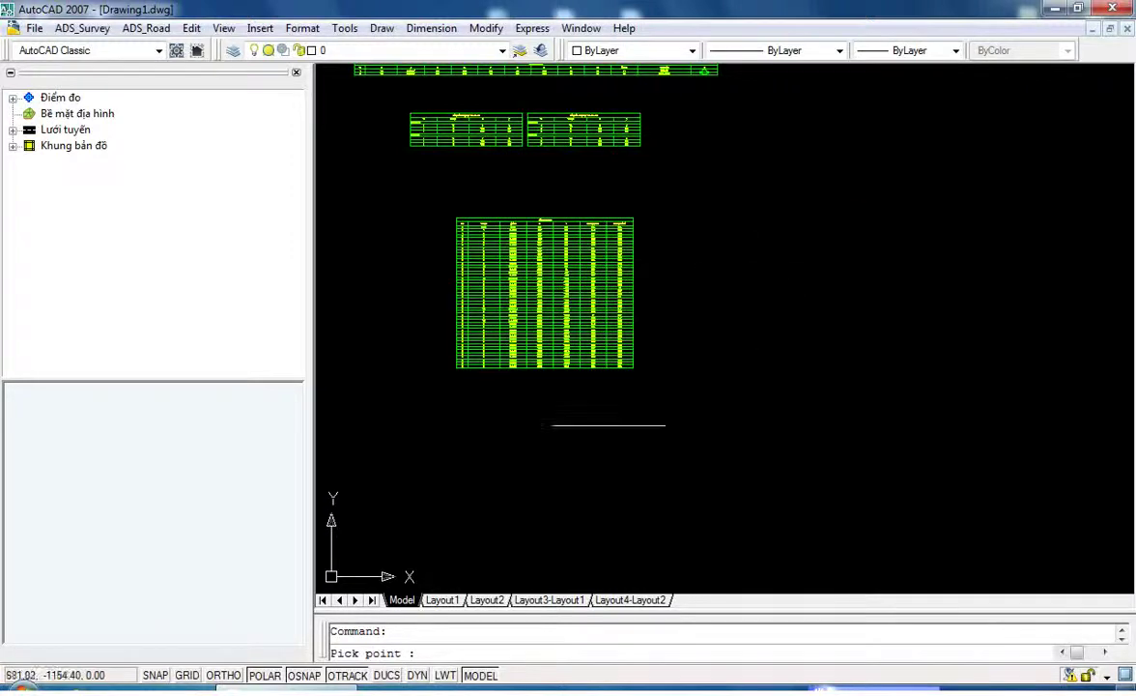
- Place the radius table, then add grade-table rows and enter class levels for the first six rows
click(628, 187)
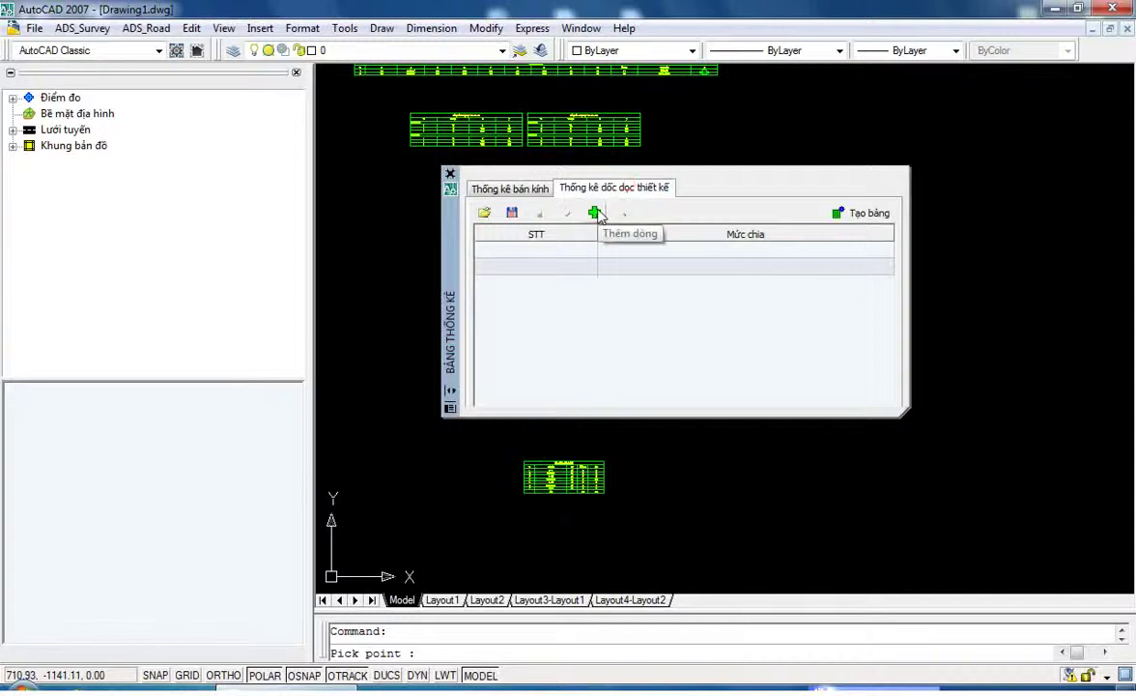
click(594, 212)
click(595, 212)
click(594, 212)
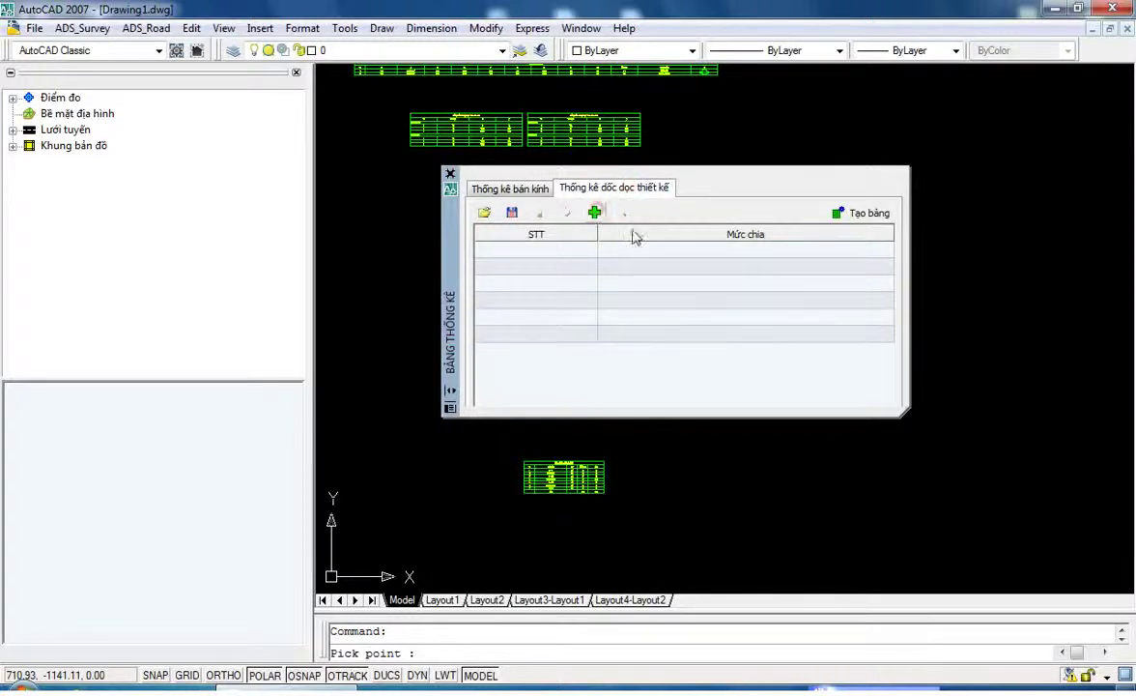
click(680, 248)
click(682, 250)
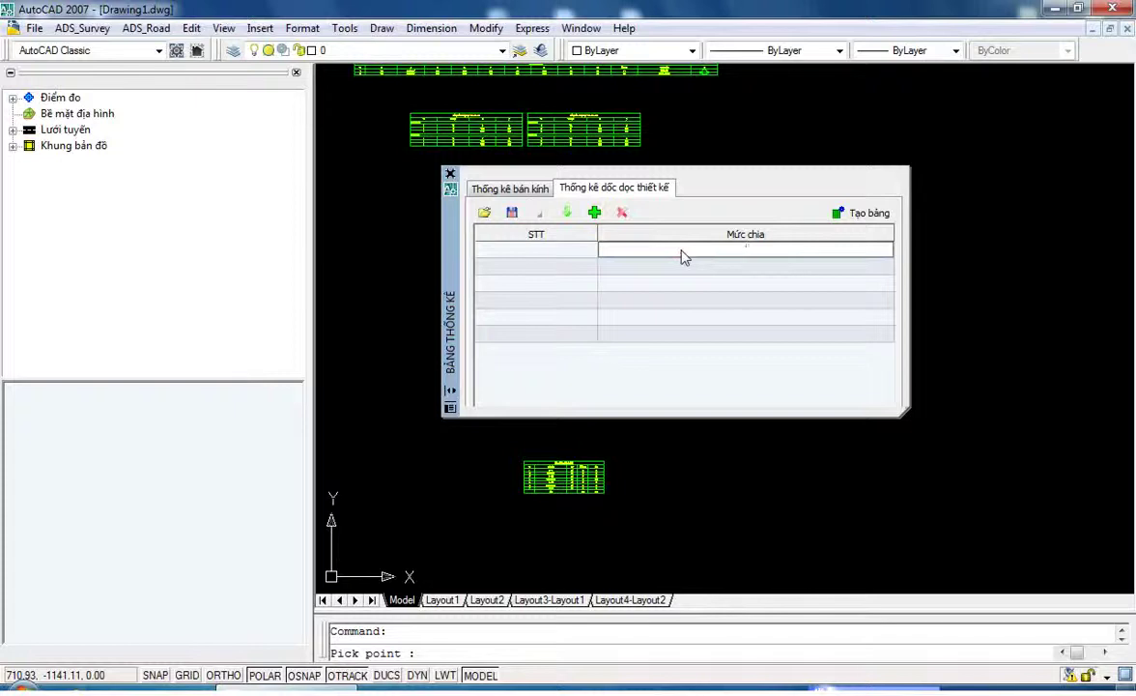
text(0)
click(709, 268)
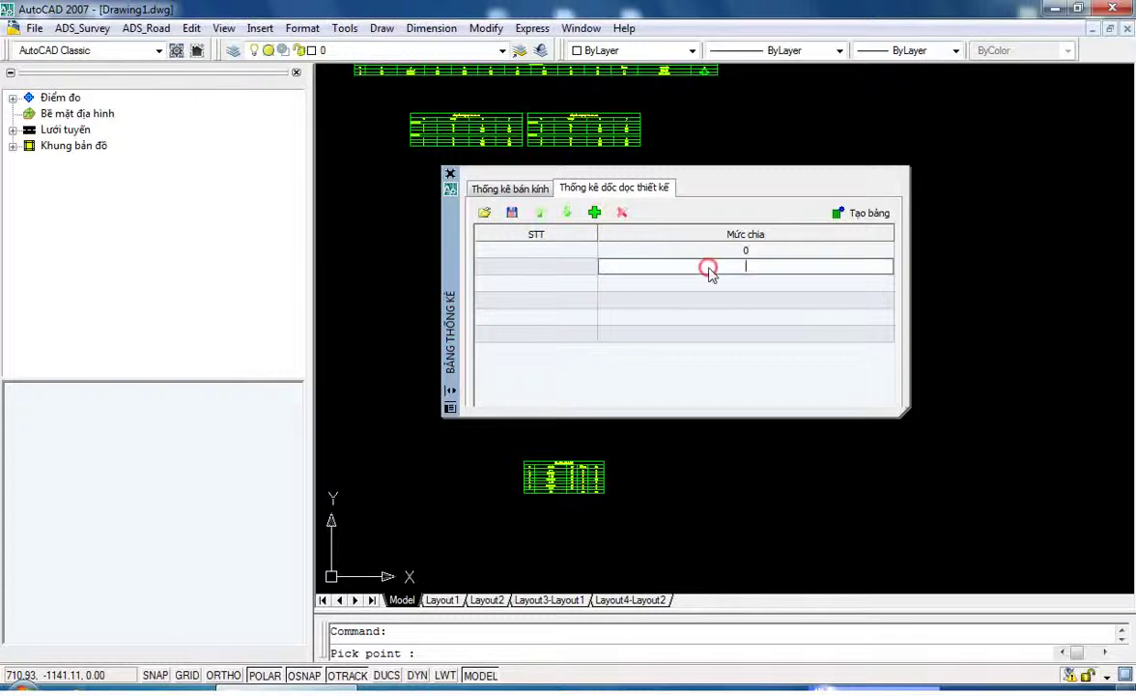
click(751, 283)
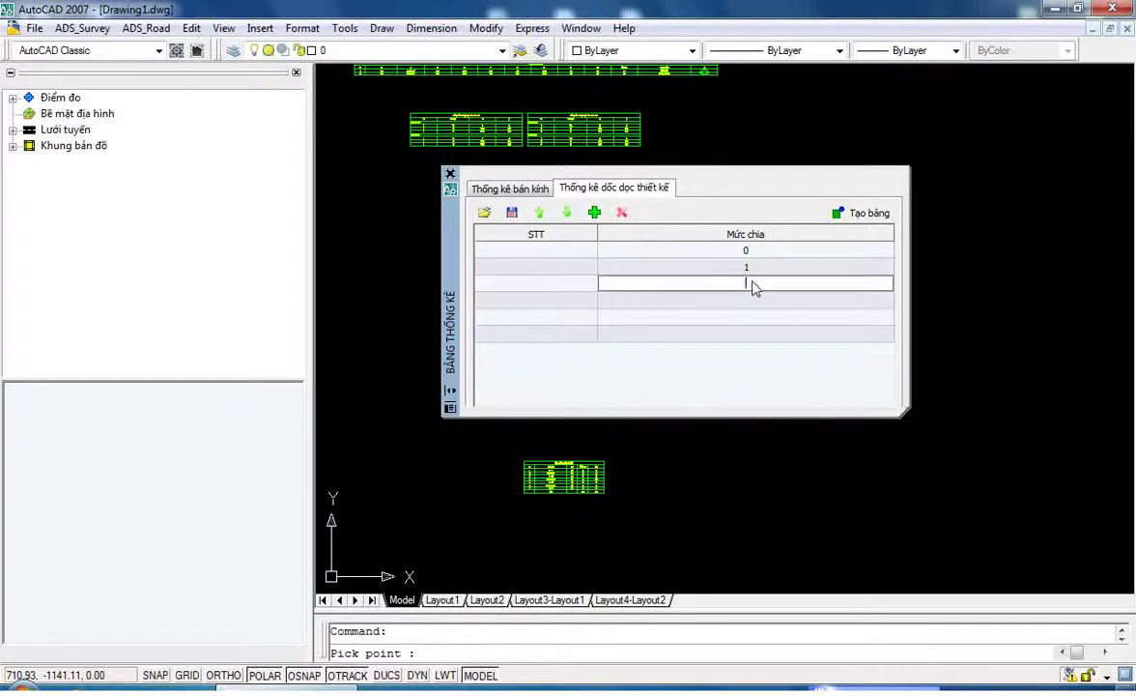
text(2)
click(757, 303)
click(751, 317)
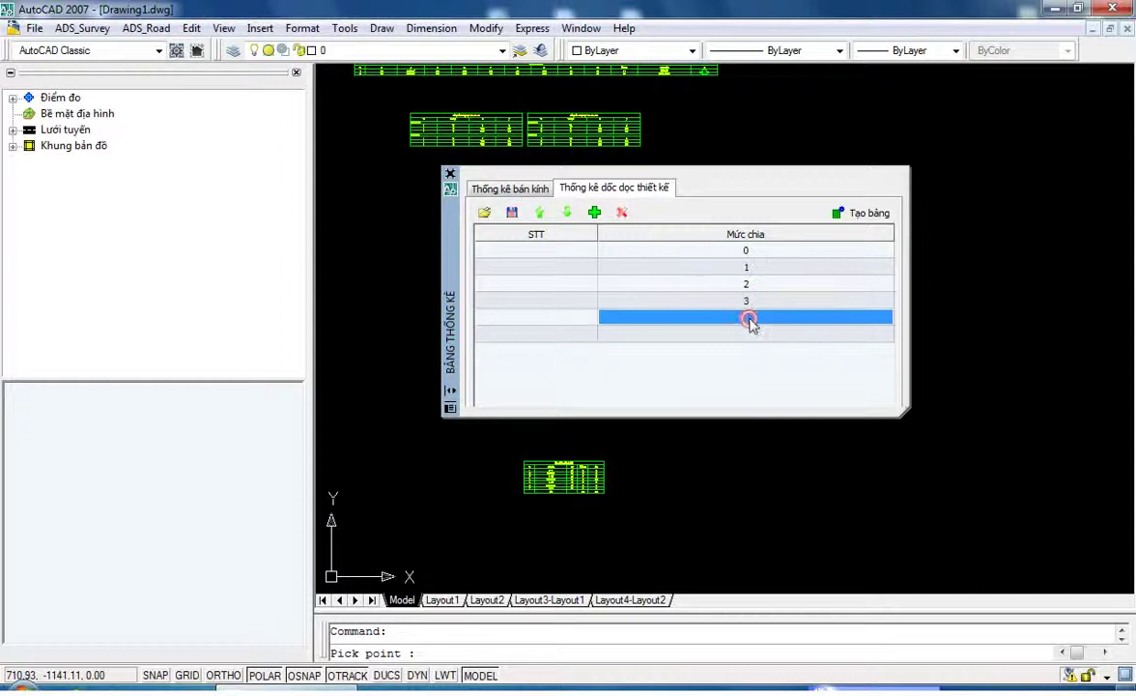
click(749, 319)
click(744, 334)
text(5)
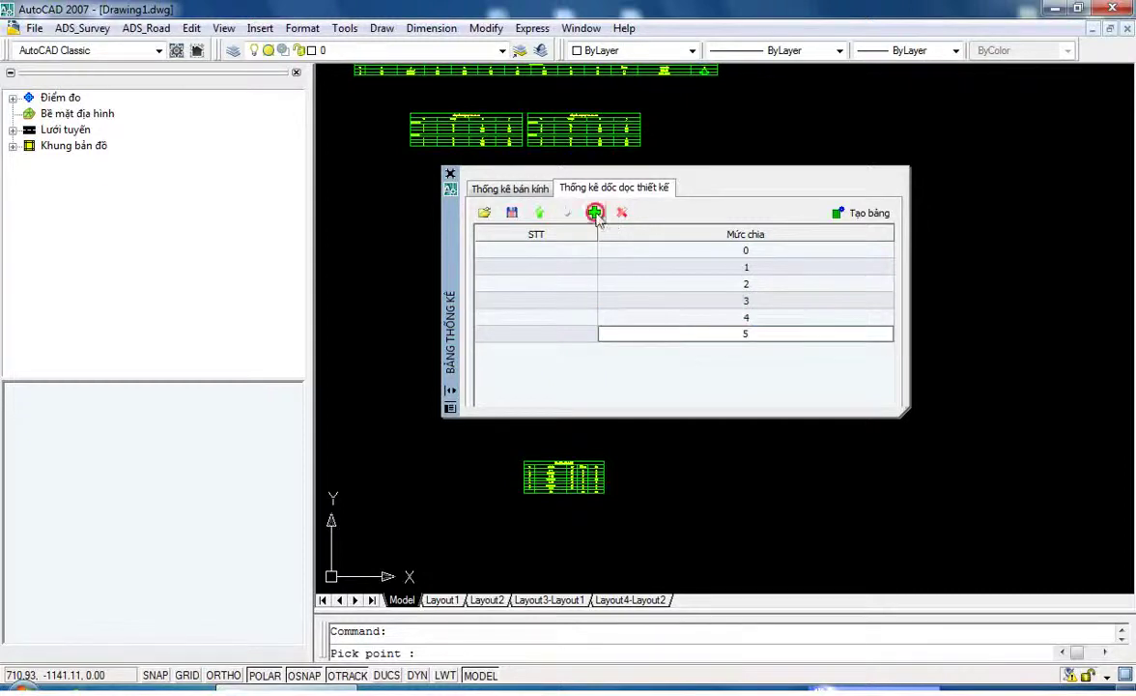
- Add three more grade rows with their class levels, up to 8
click(595, 213)
click(747, 354)
text(6)
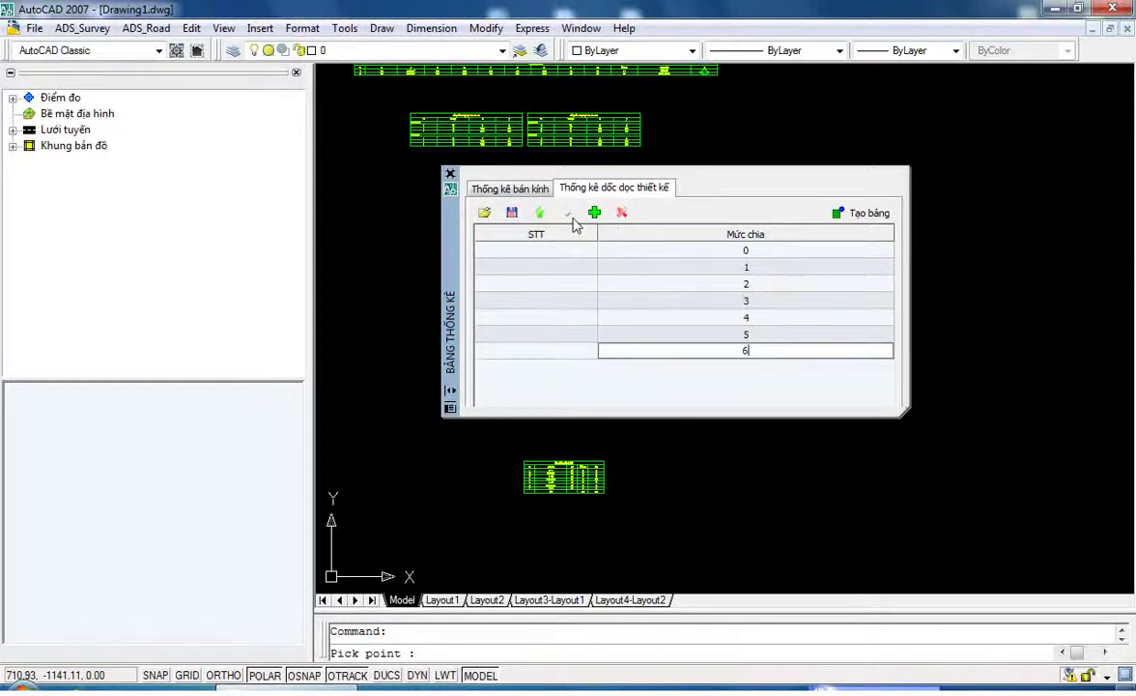
click(595, 213)
click(733, 368)
text(7)
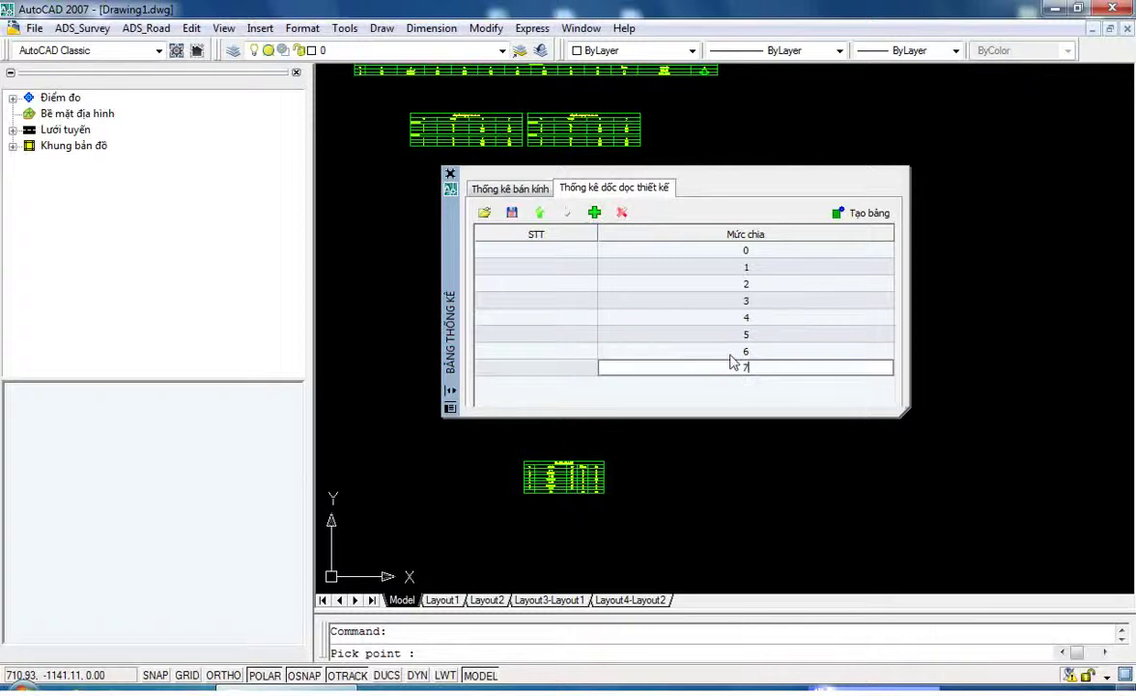
click(595, 213)
click(745, 386)
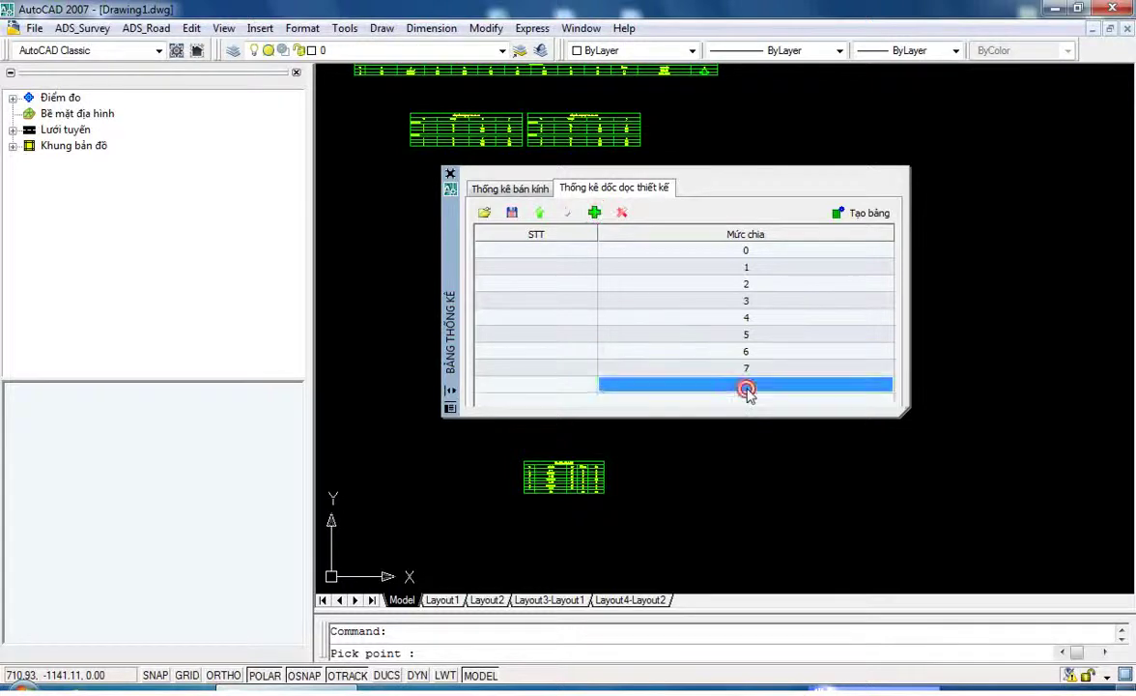
text(8)
- Number the grade rows 1 to 9 and generate the slope statistics table
click(554, 251)
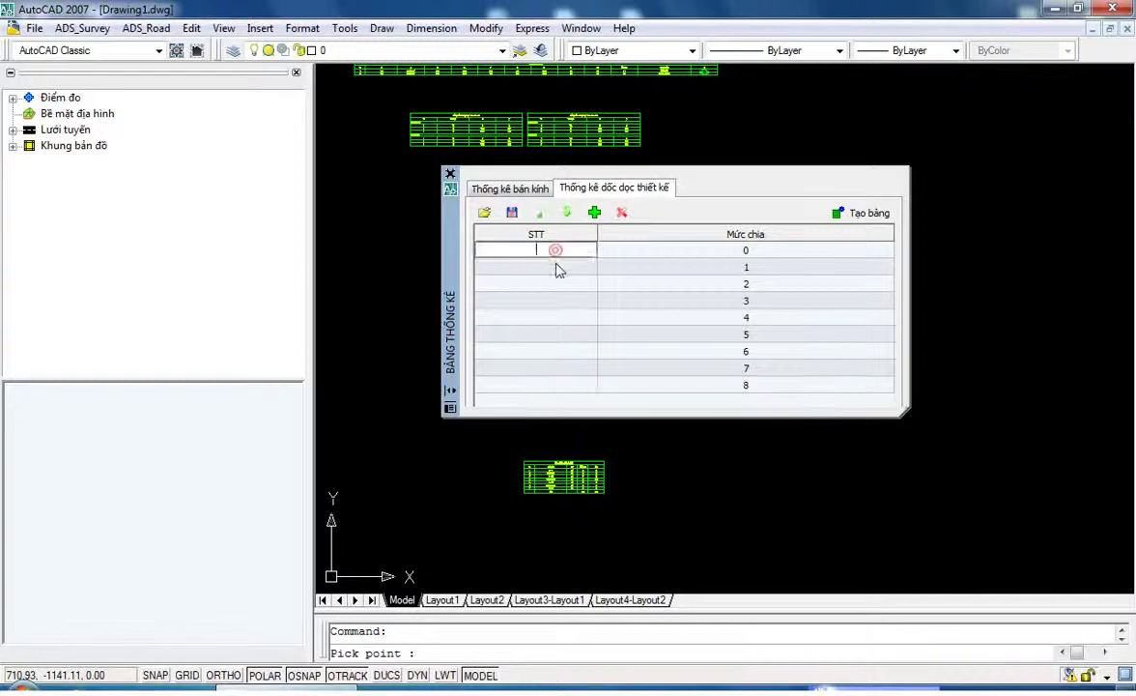
click(553, 266)
click(553, 283)
click(553, 301)
click(548, 317)
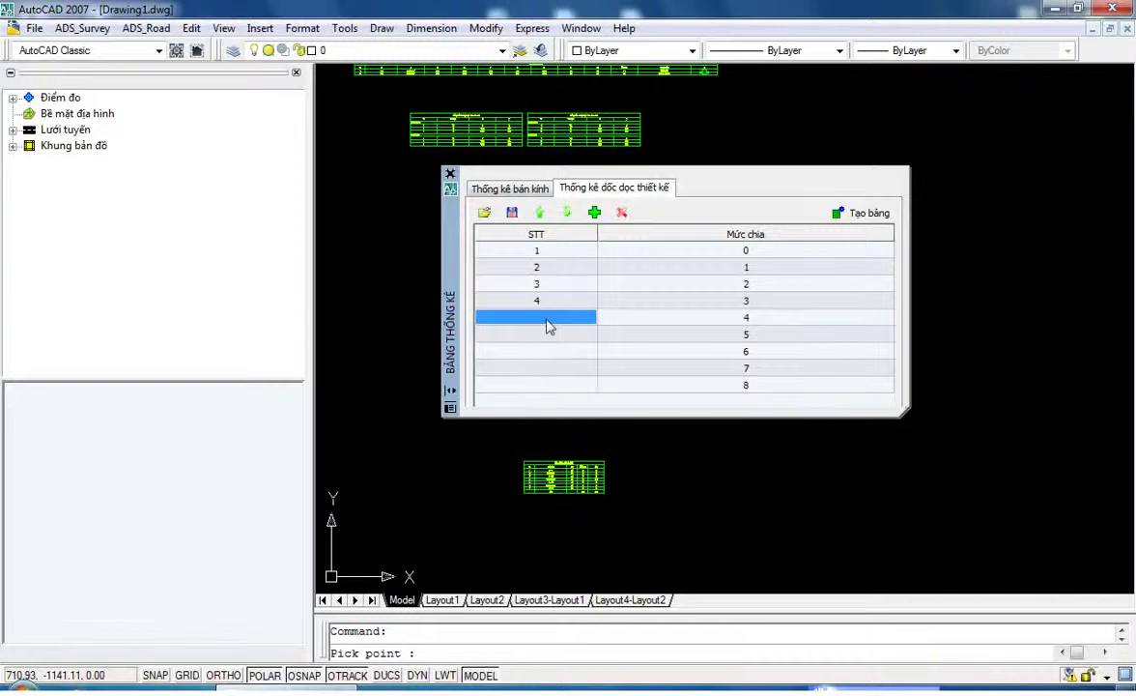
text(5)
click(546, 334)
click(537, 350)
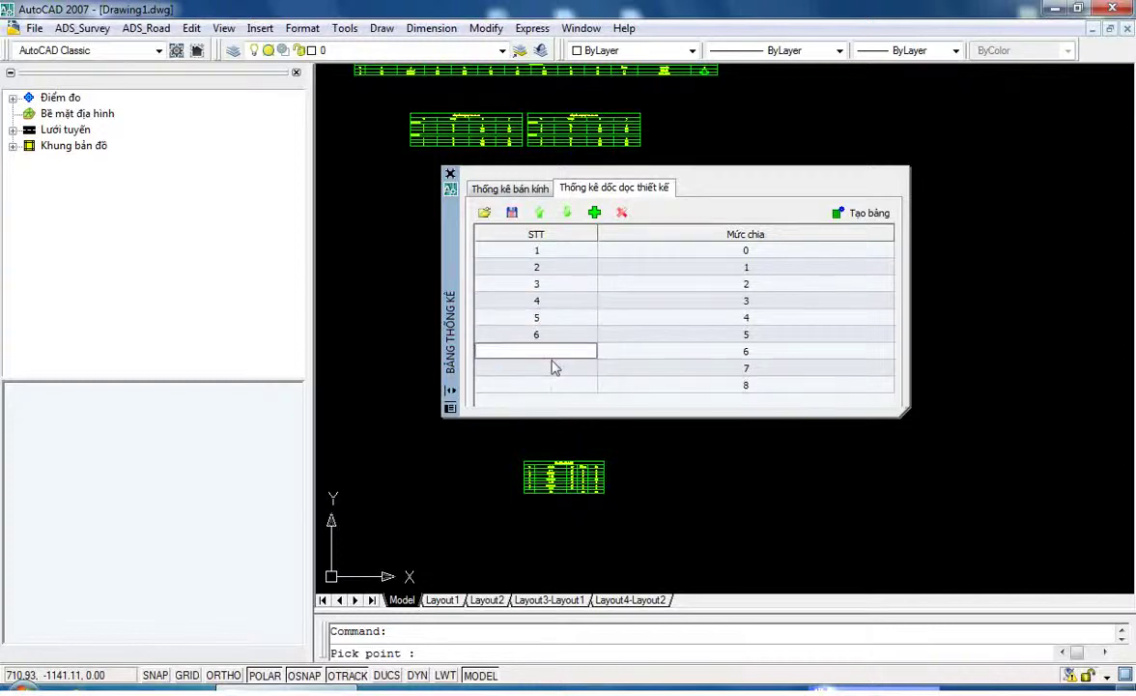
click(553, 367)
click(541, 367)
click(541, 384)
text(9)
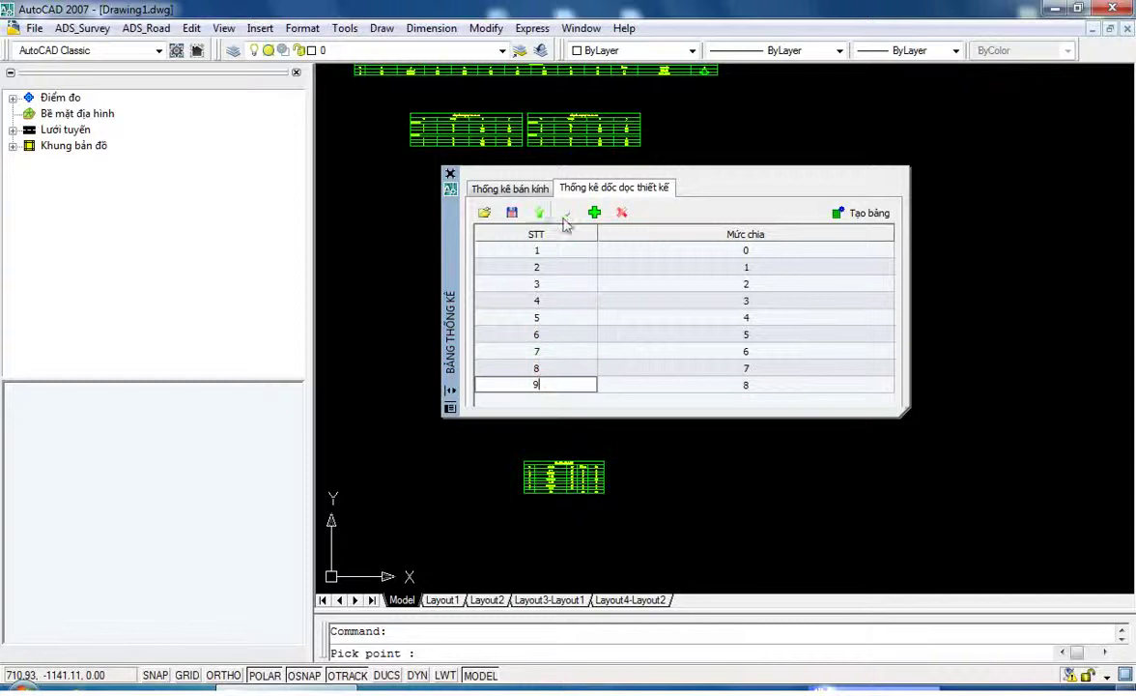
click(838, 217)
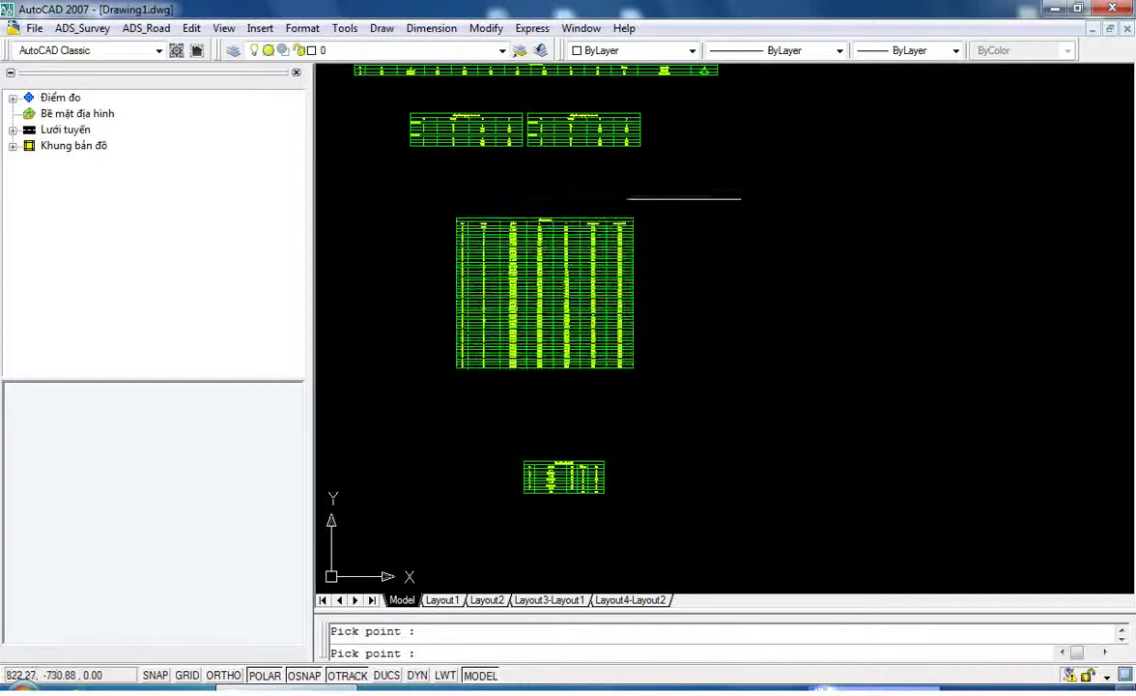
- Place the slope table in the drawing and close the statistics palette
scroll(658, 251, down, 5)
click(621, 288)
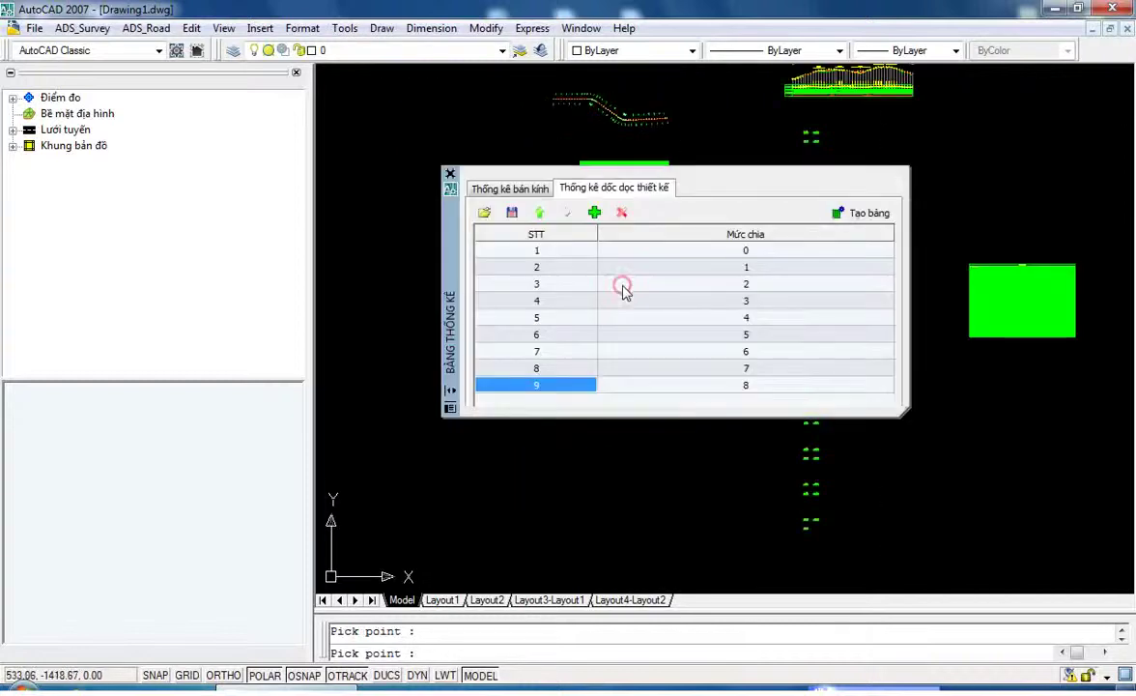
click(450, 173)
- Inspect the slope table's classes and Tổng total row, then return to the road alignment
scroll(632, 267, up, 3)
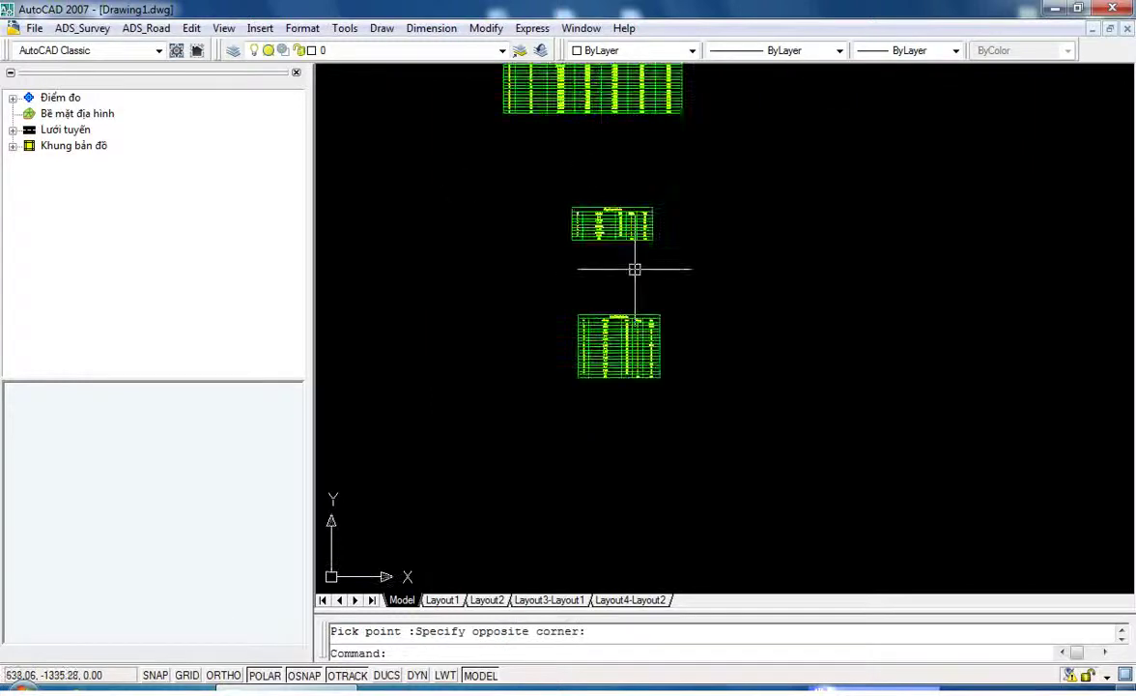
scroll(614, 209, up, 3)
scroll(655, 152, up, 3)
scroll(707, 228, up, 2)
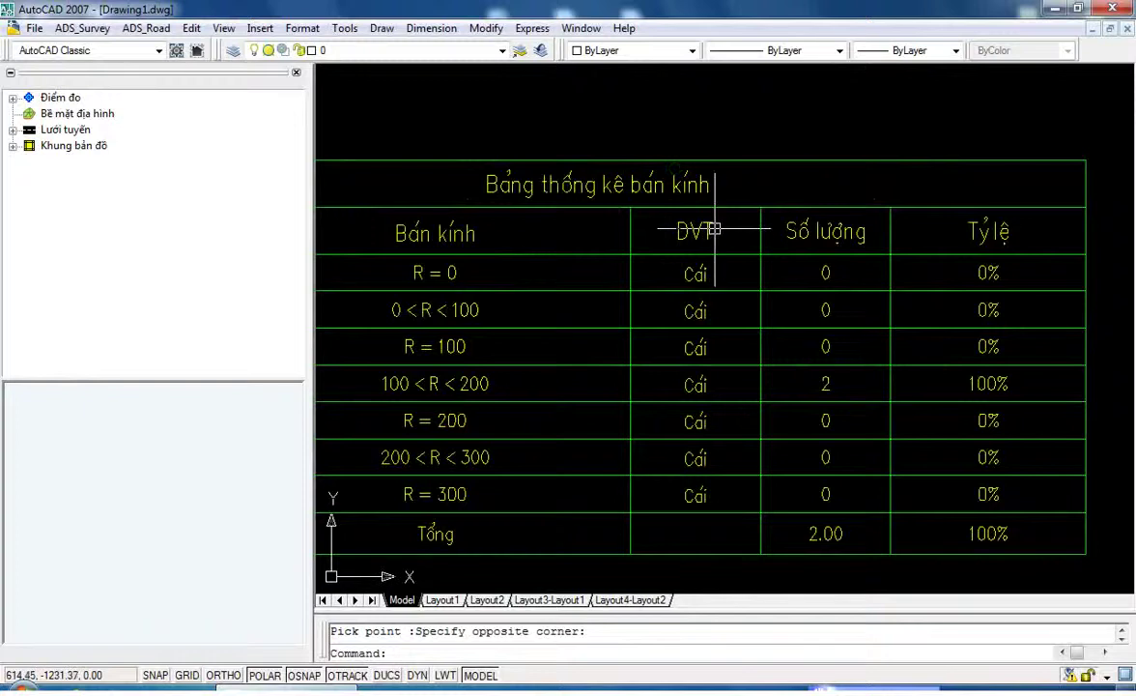
scroll(714, 229, down, 2)
scroll(718, 411, down, 2)
middle_drag(718, 411, 679, 102)
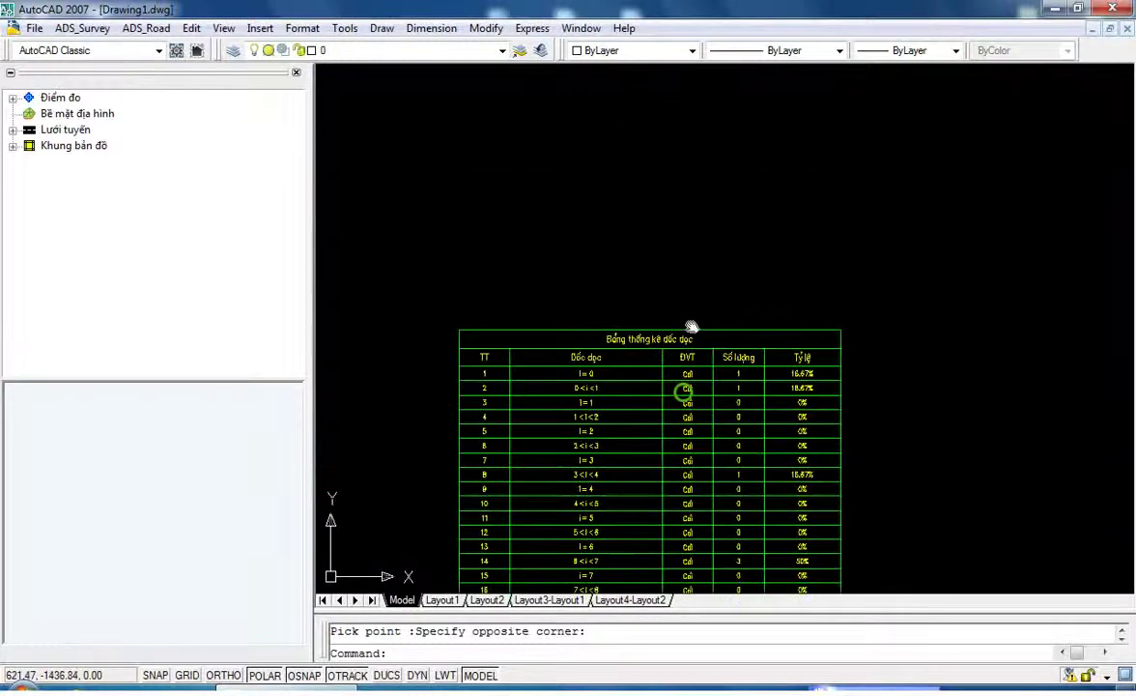
scroll(786, 182, up, 3)
scroll(913, 247, up, 1)
middle_drag(914, 246, 837, 195)
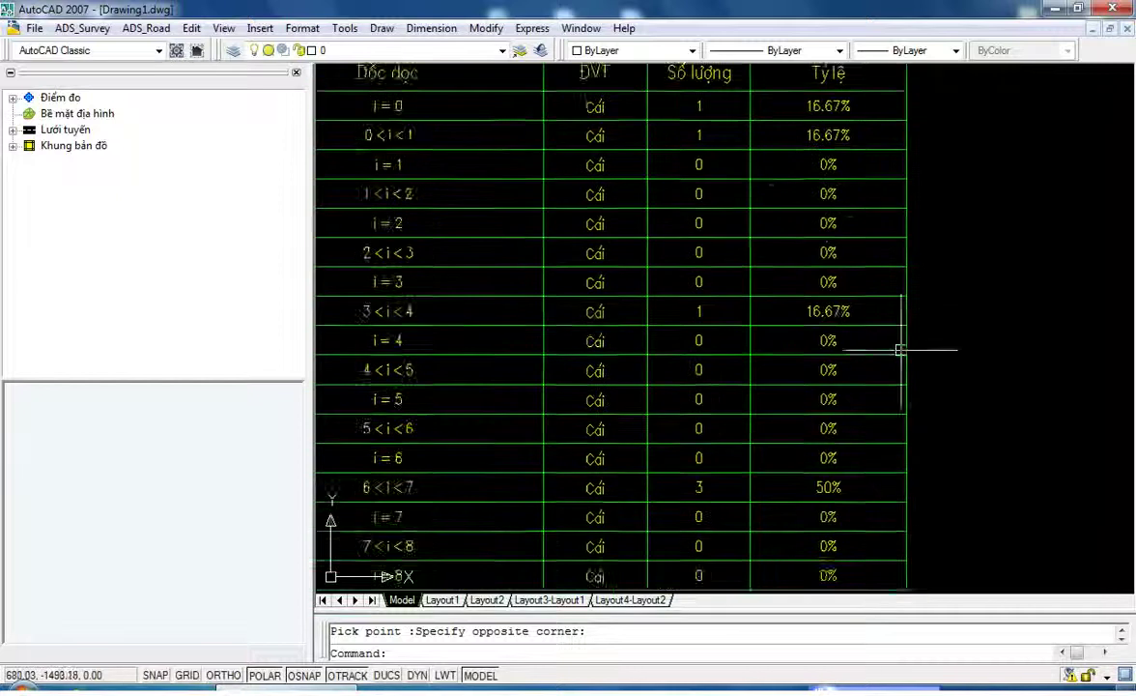
middle_drag(899, 350, 909, 196)
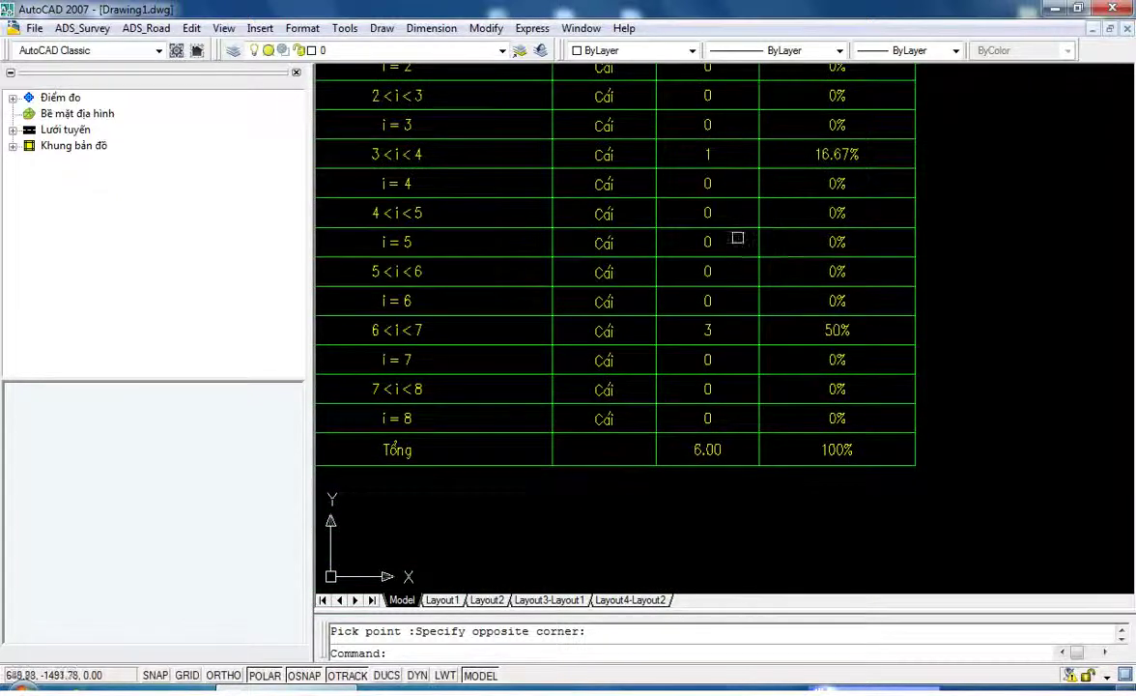
scroll(809, 253, down, 5)
scroll(712, 250, up, 2)
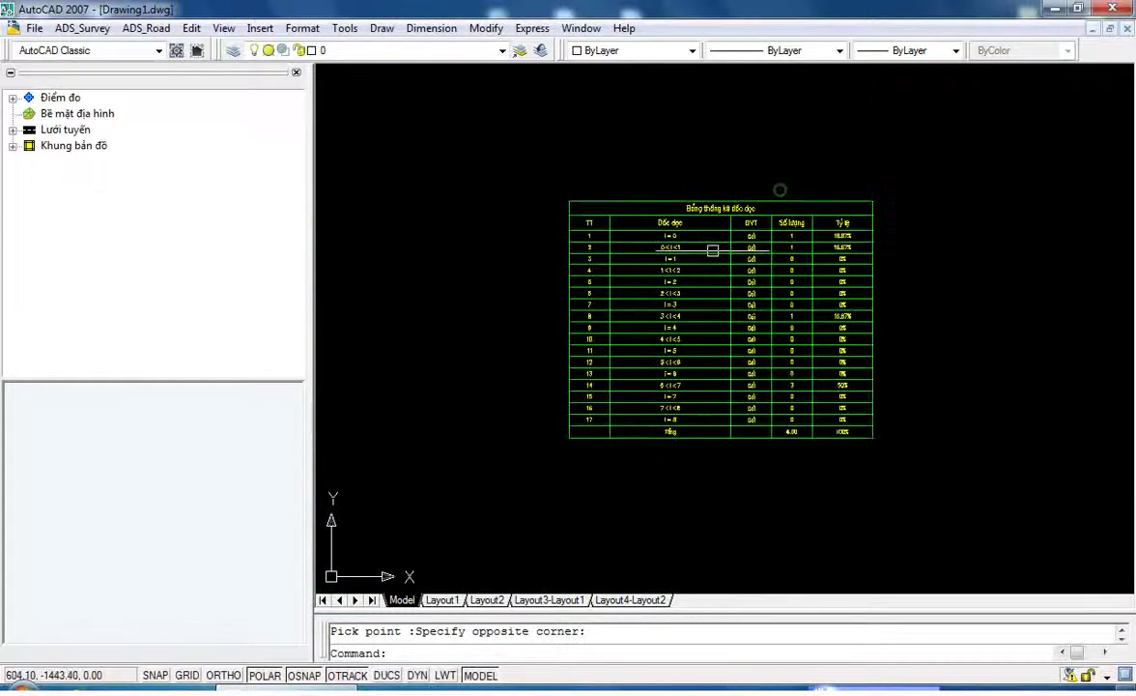
scroll(712, 250, up, 1)
scroll(714, 244, down, 4)
scroll(687, 220, down, 2)
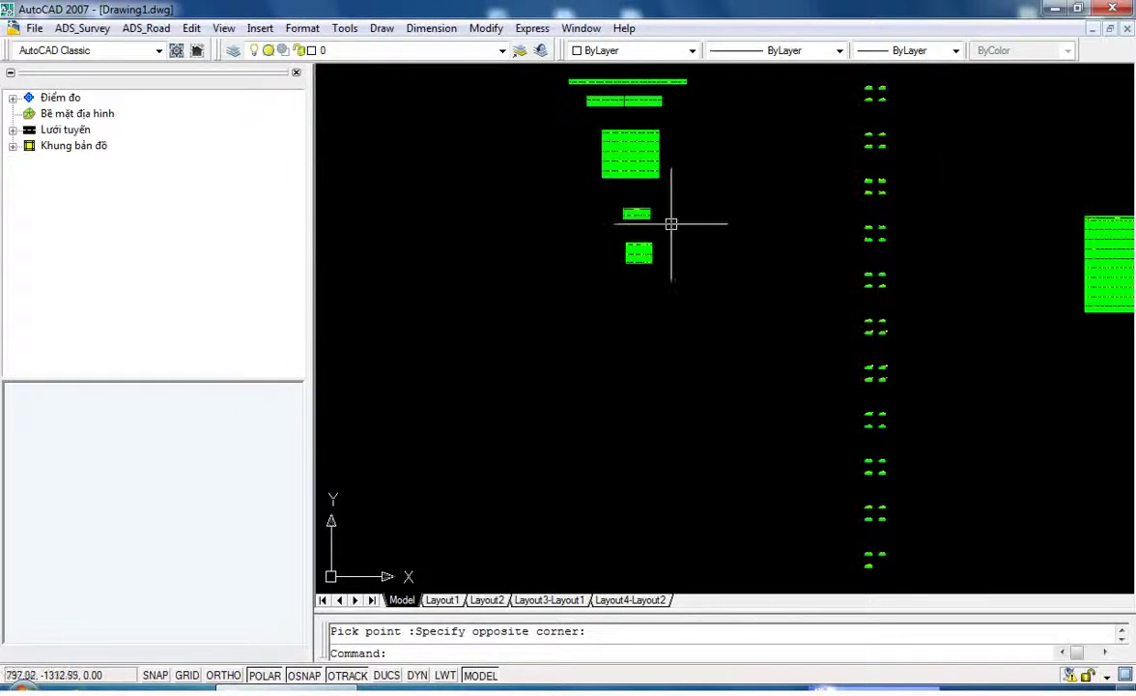
scroll(670, 224, down, 2)
middle_drag(617, 98, 631, 230)
text(t)
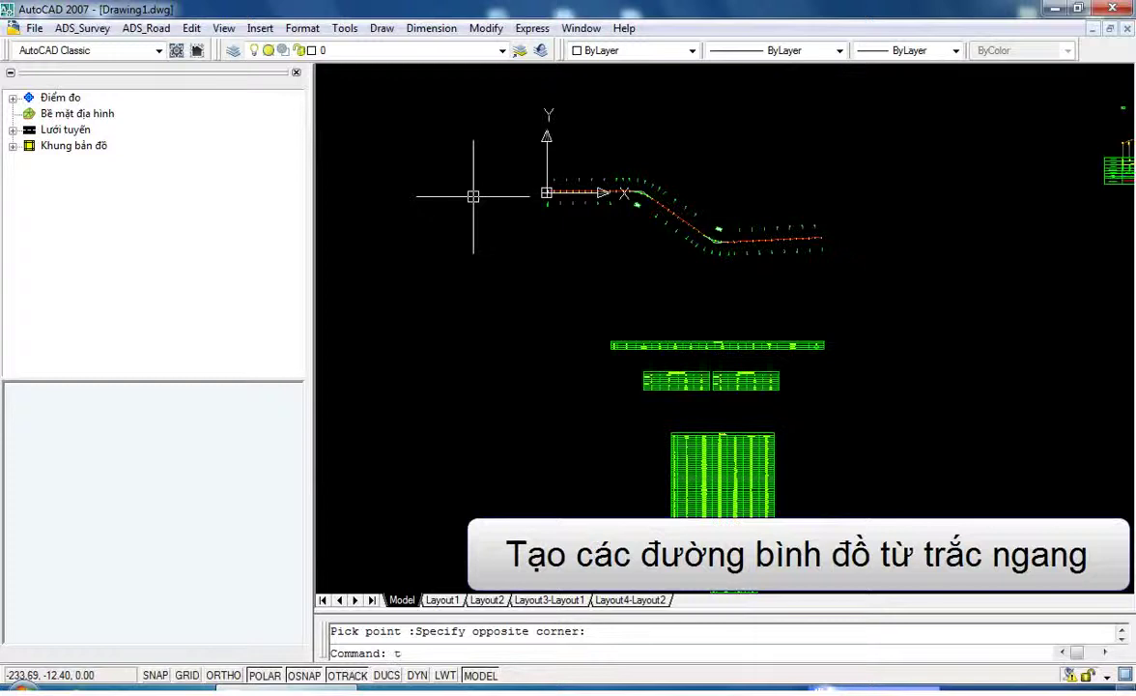
- Run TDBD and generate the plan-view road lines along the selected alignment
text(dbd)
key(Return)
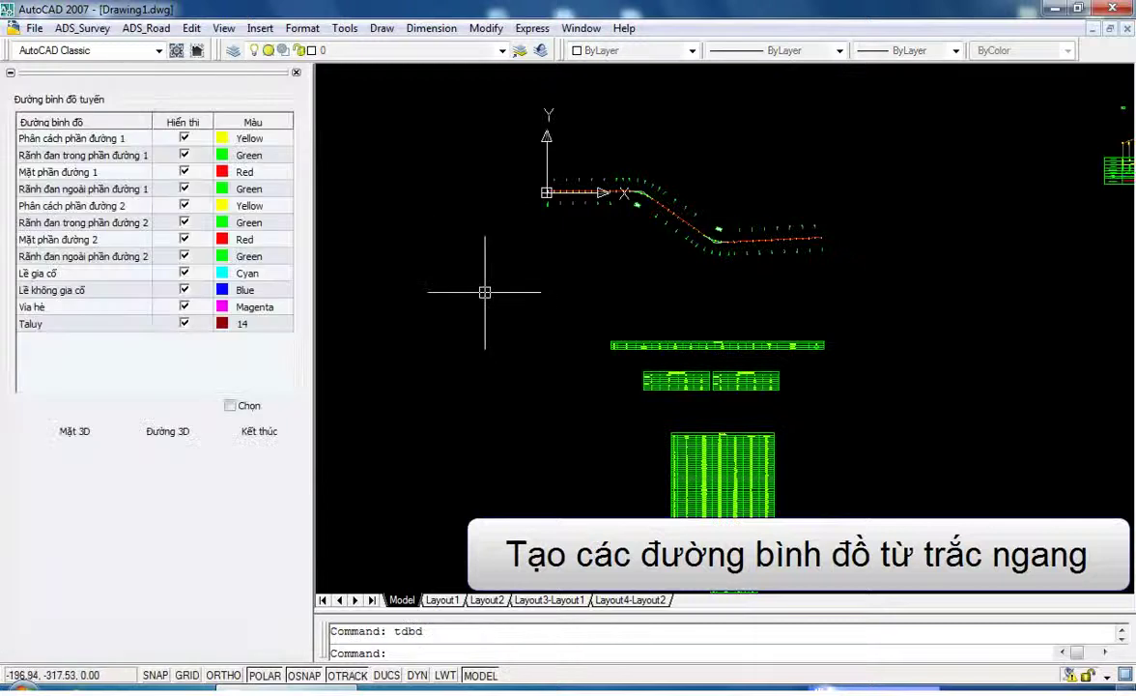
click(181, 436)
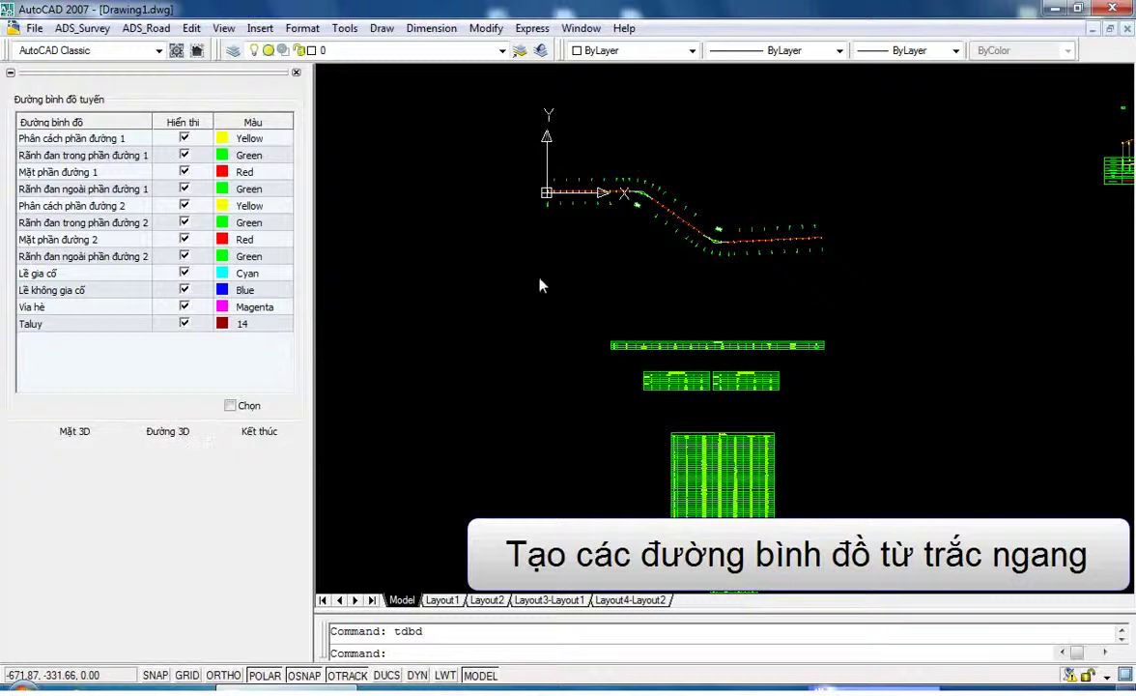
click(616, 246)
click(629, 249)
scroll(548, 201, up, 3)
scroll(640, 169, up, 3)
scroll(541, 145, up, 2)
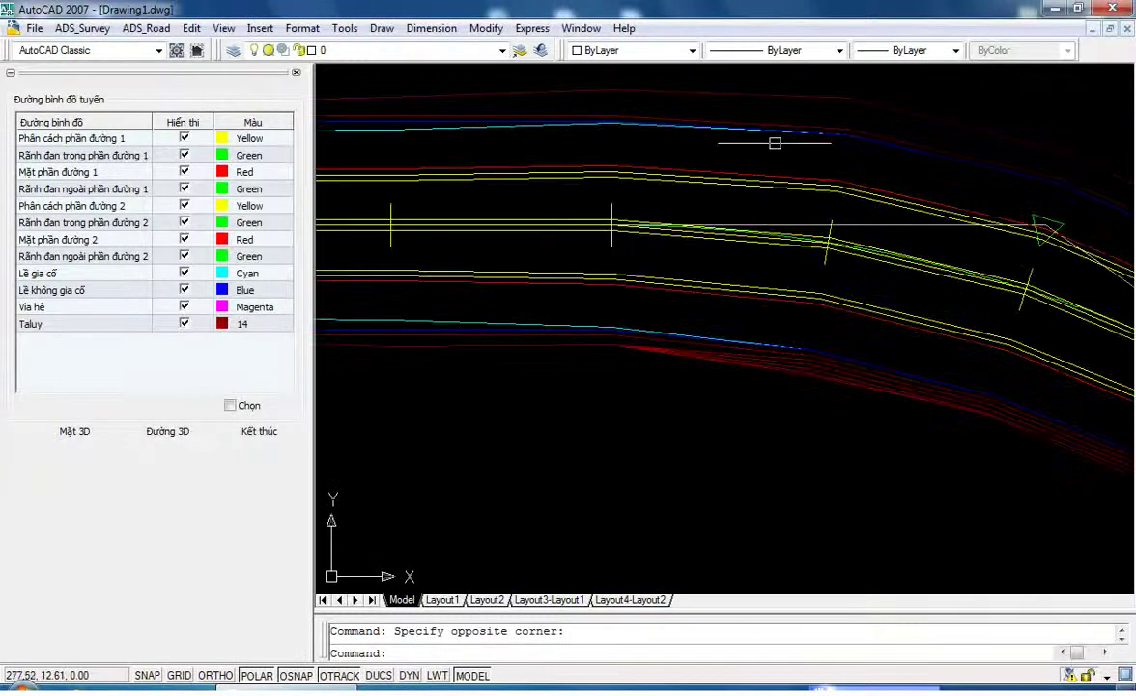
- Regenerate the drawing and zoom along the road to check the 12 coloured line types
text(re)
key(Return)
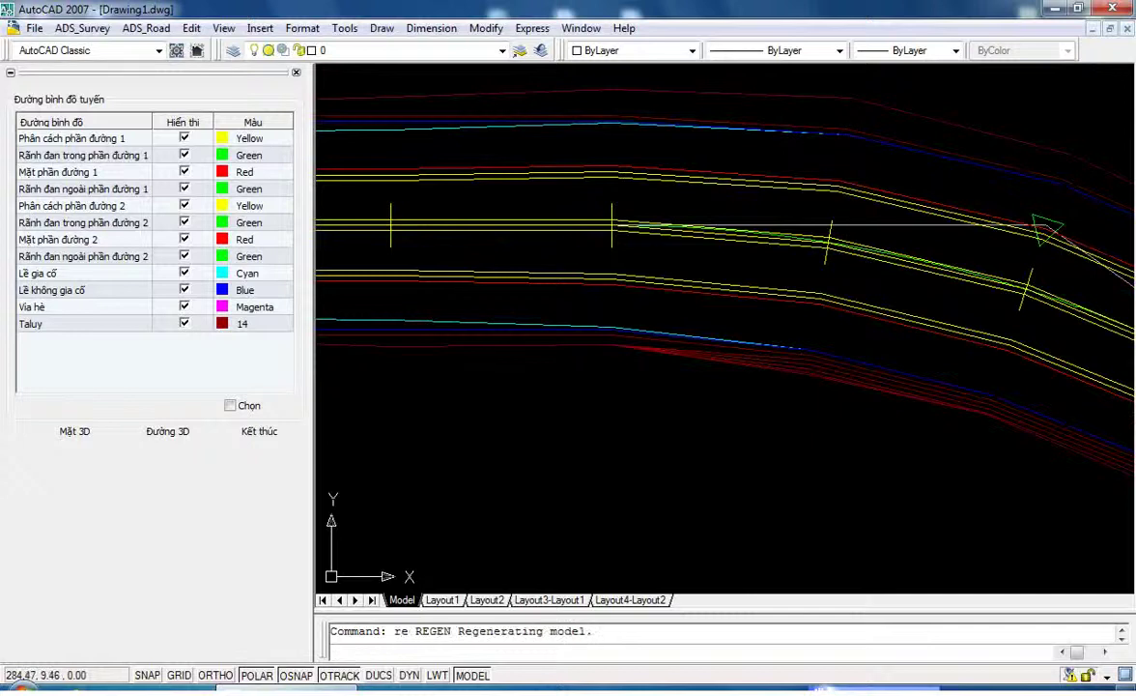
scroll(672, 223, up, 2)
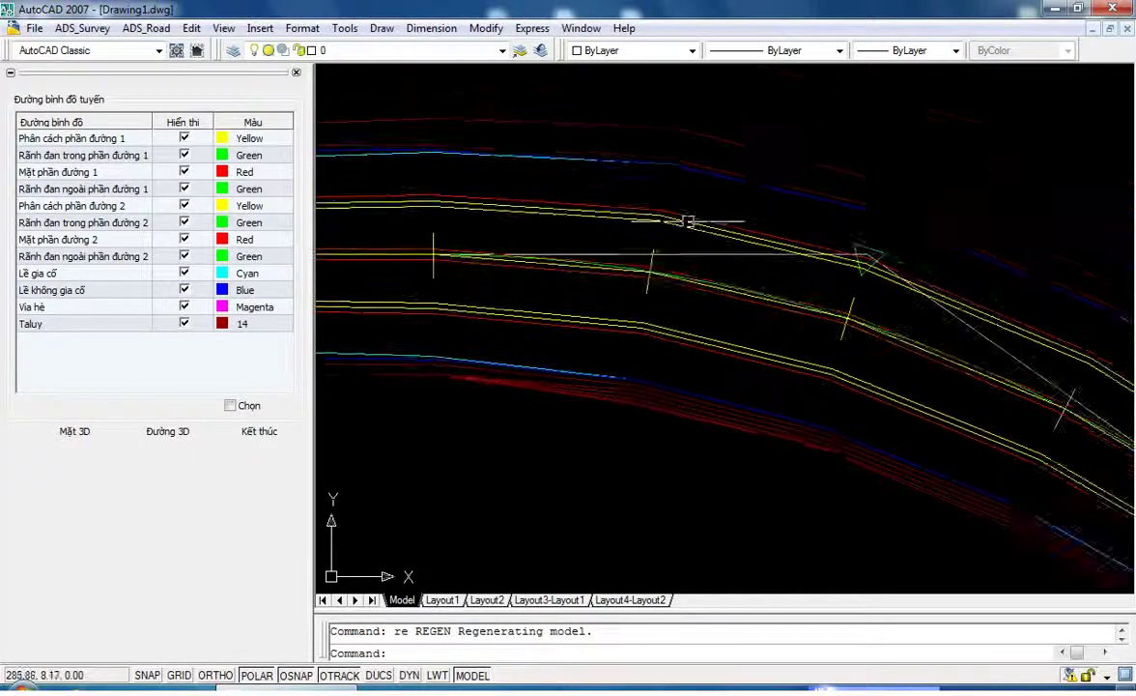
scroll(693, 211, up, 1)
middle_drag(622, 137, 786, 266)
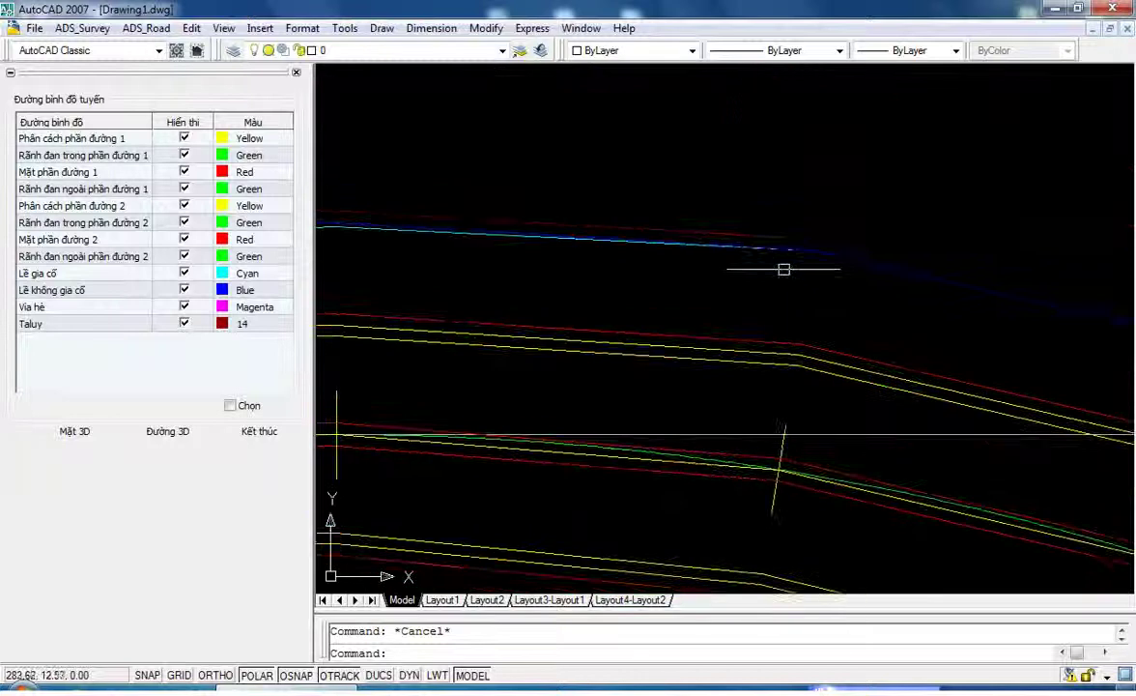
scroll(660, 248, down, 2)
scroll(829, 282, down, 2)
scroll(865, 314, up, 1)
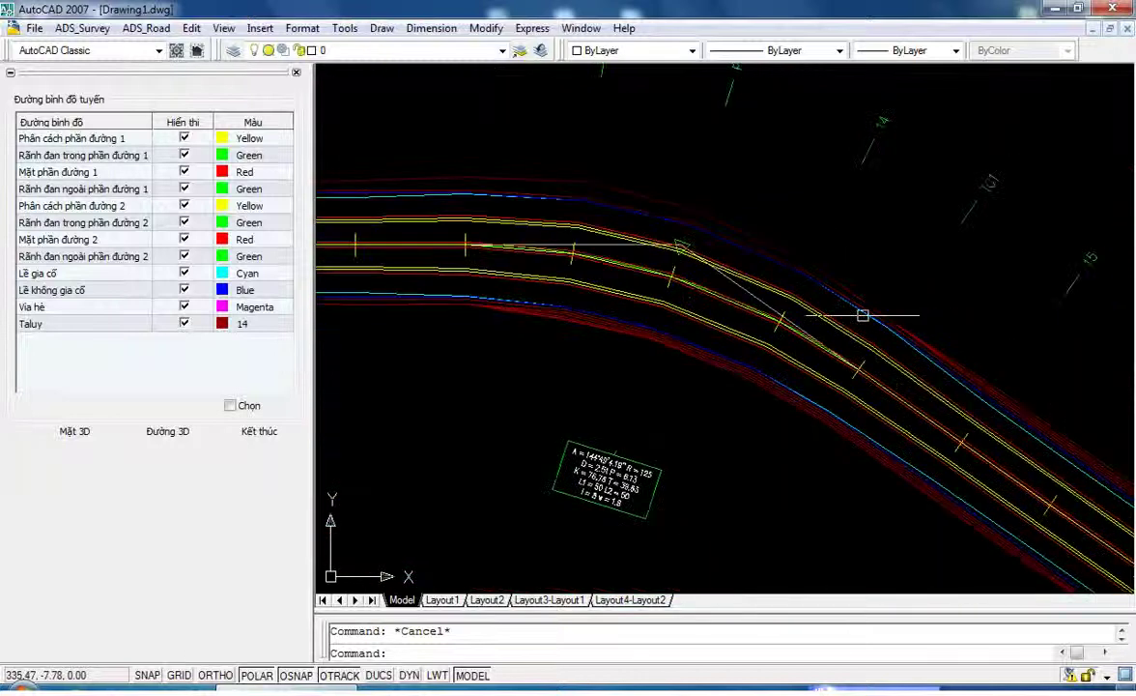
scroll(905, 365, up, 2)
scroll(870, 348, down, 3)
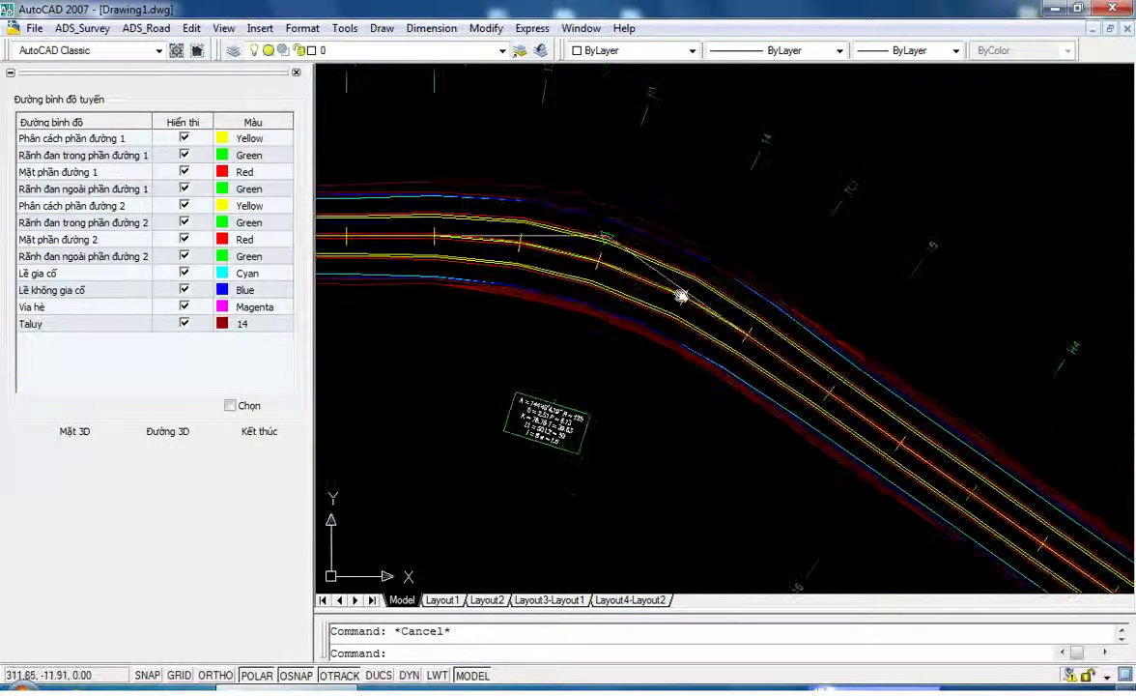
scroll(680, 296, up, 1)
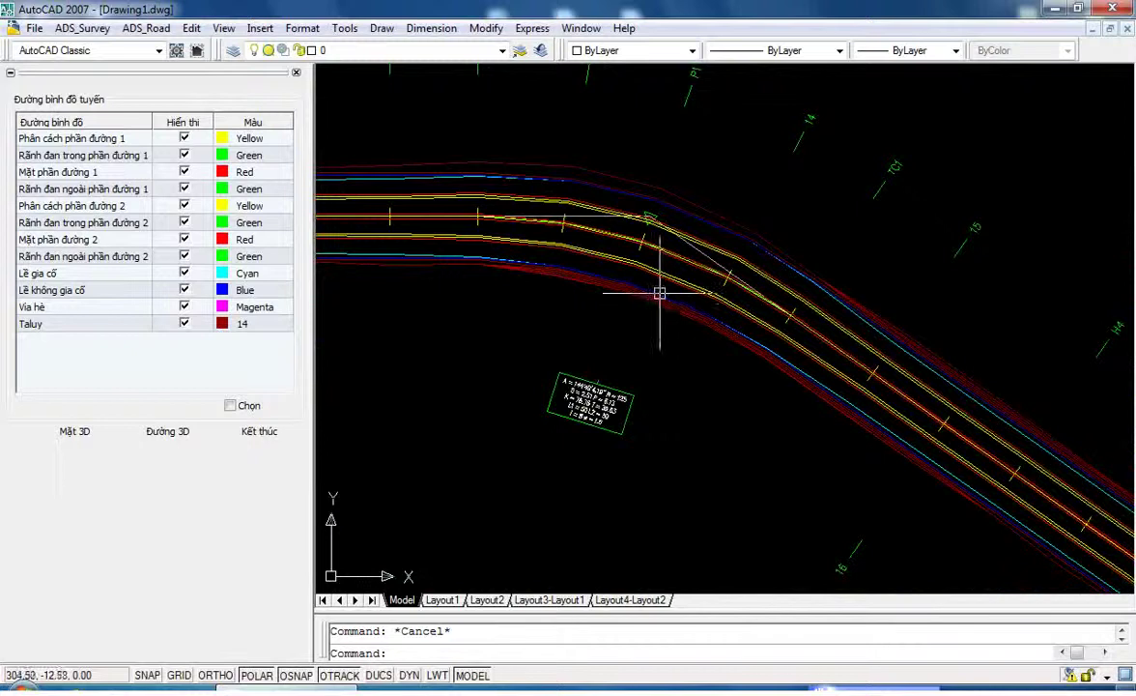
scroll(659, 293, down, 2)
scroll(699, 291, down, 2)
scroll(329, 145, up, 1)
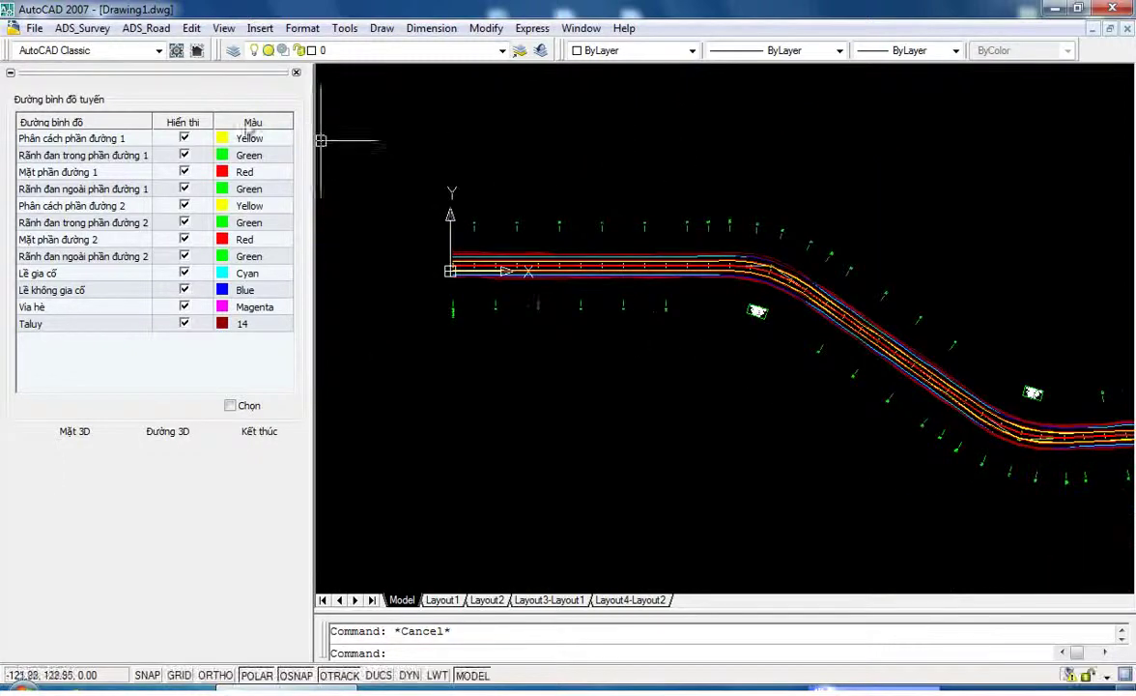
- Turn all drawing layers back on with Kết thúc
click(259, 432)
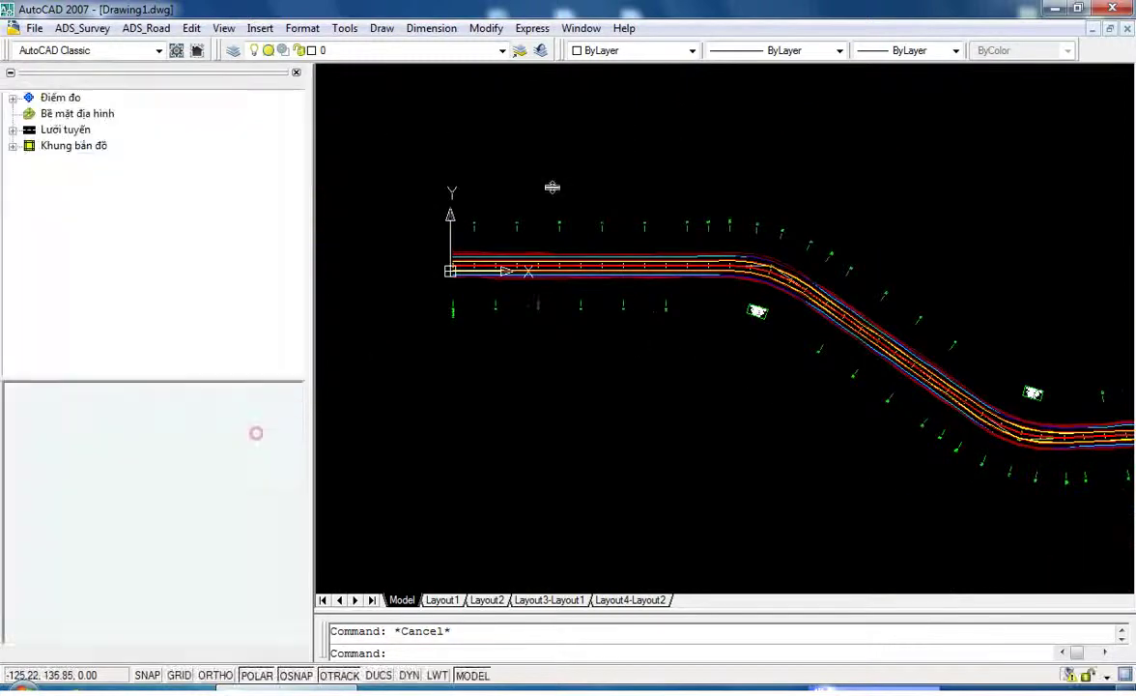
scroll(570, 228, up, 2)
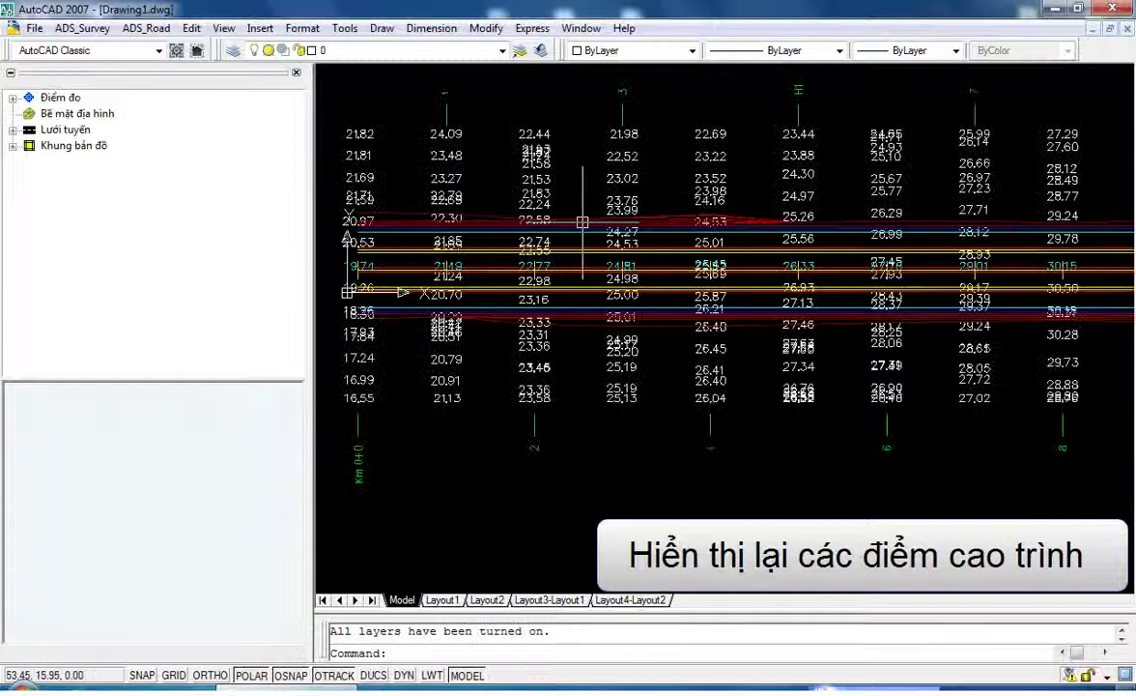
scroll(756, 258, down, 4)
scroll(757, 259, down, 2)
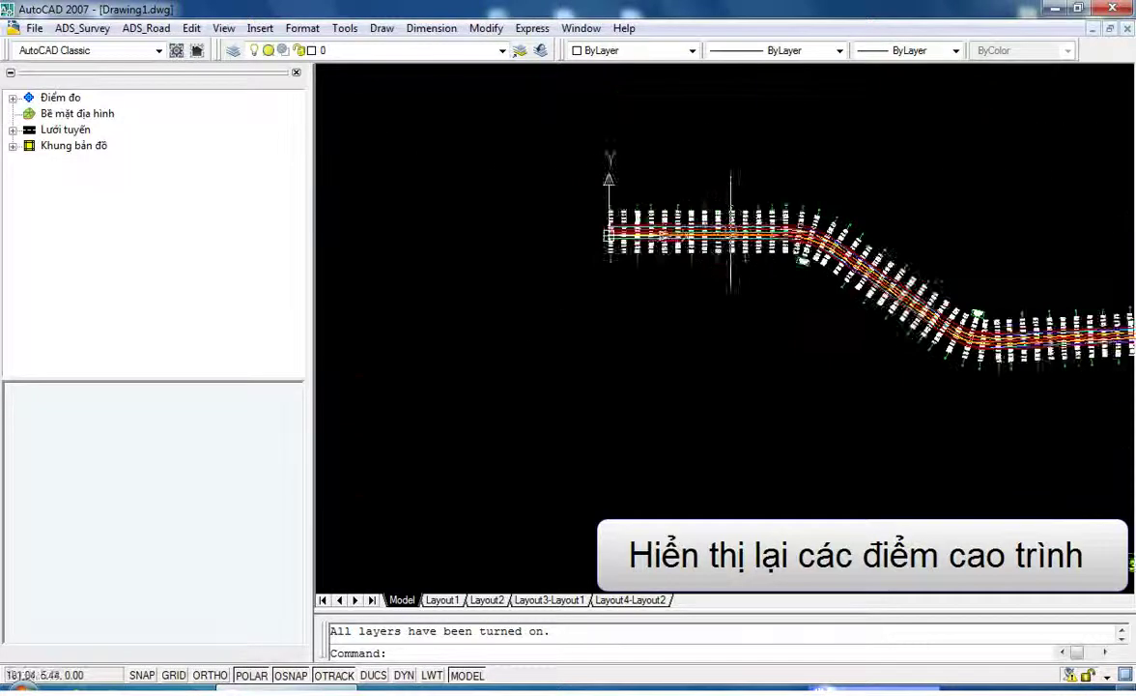
scroll(869, 267, down, 1)
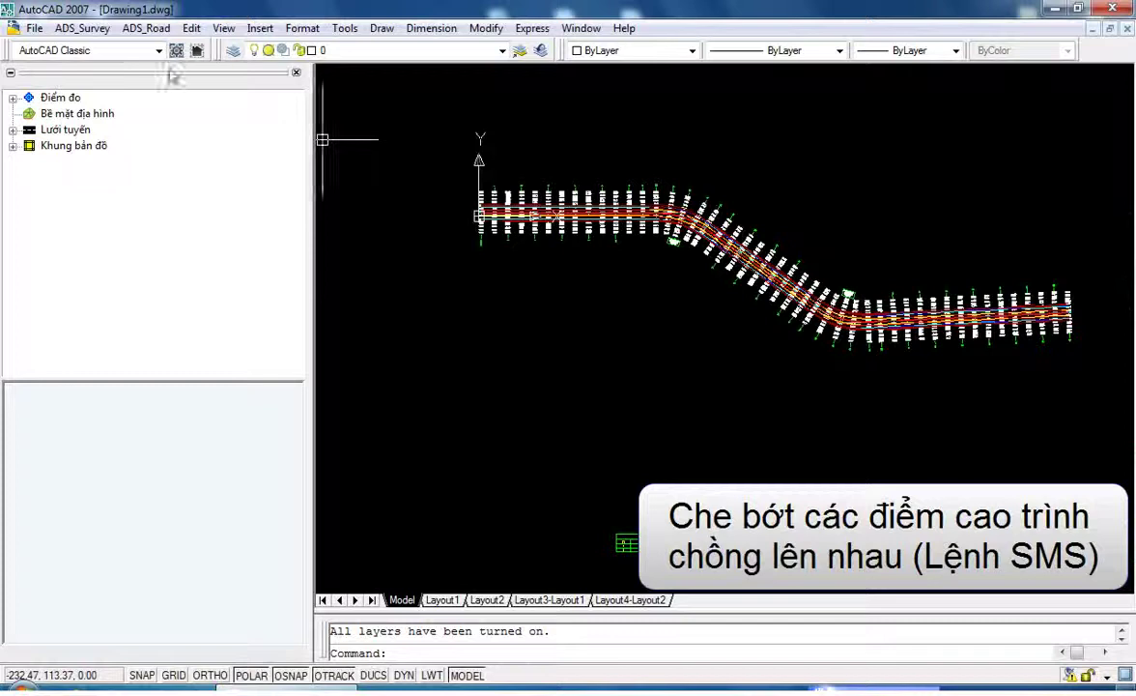
text(sms)
- Mask overlapping elevation points with SMS option e, window-selecting all 1082 survey objects
key(Return)
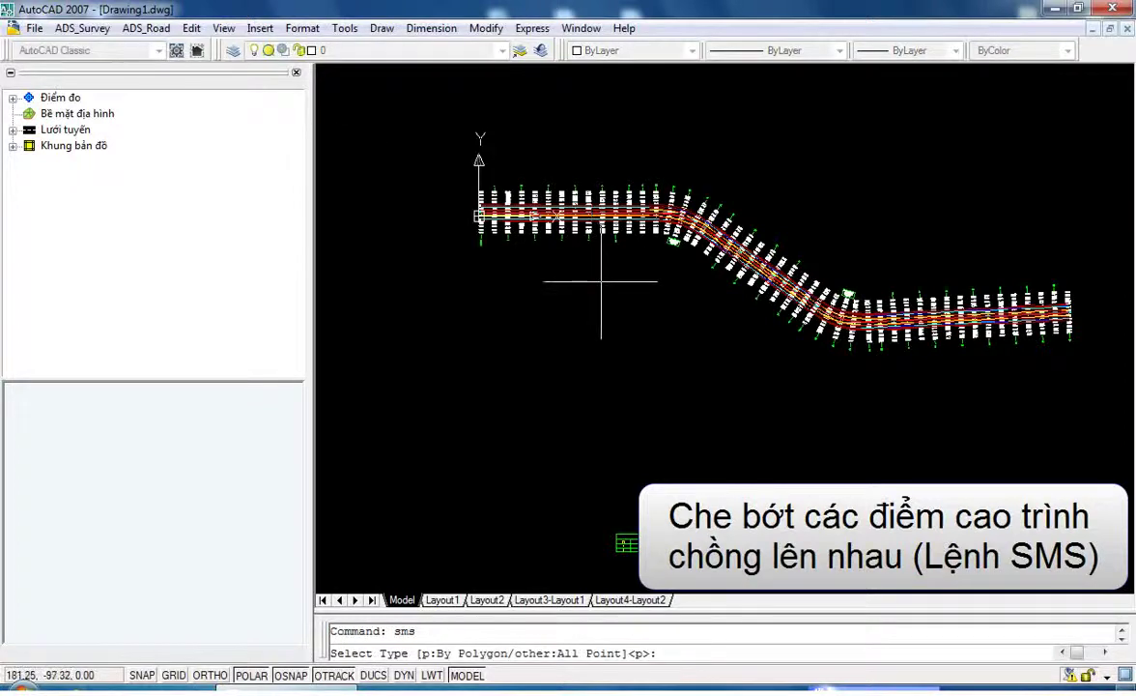
text(e)
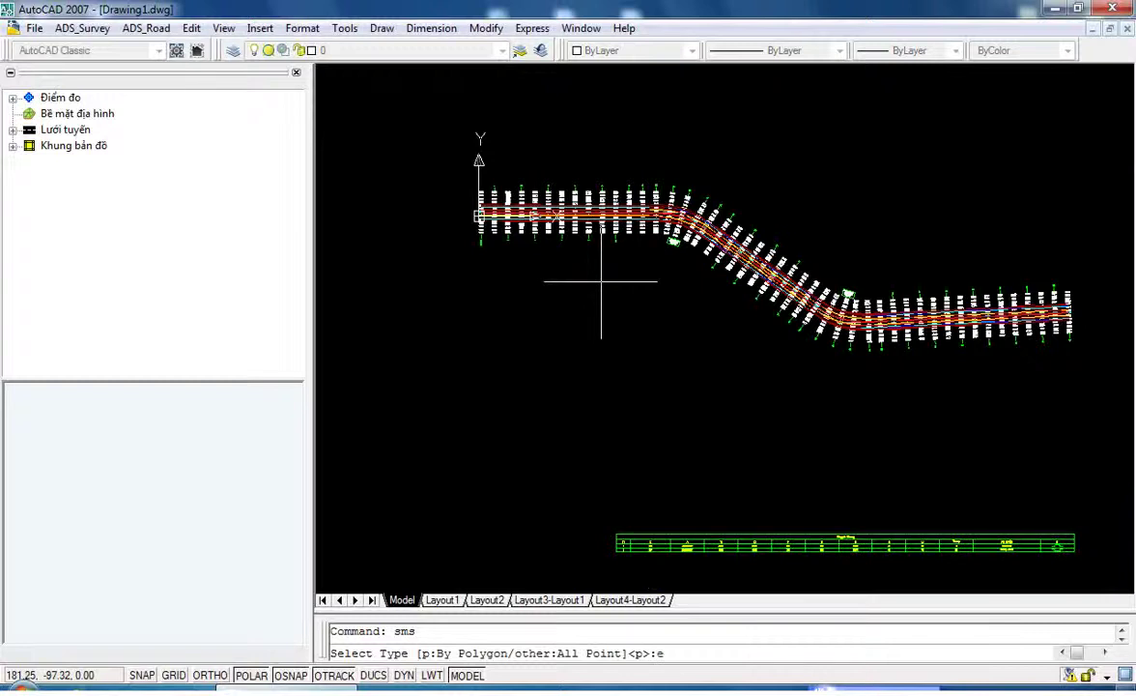
key(Return)
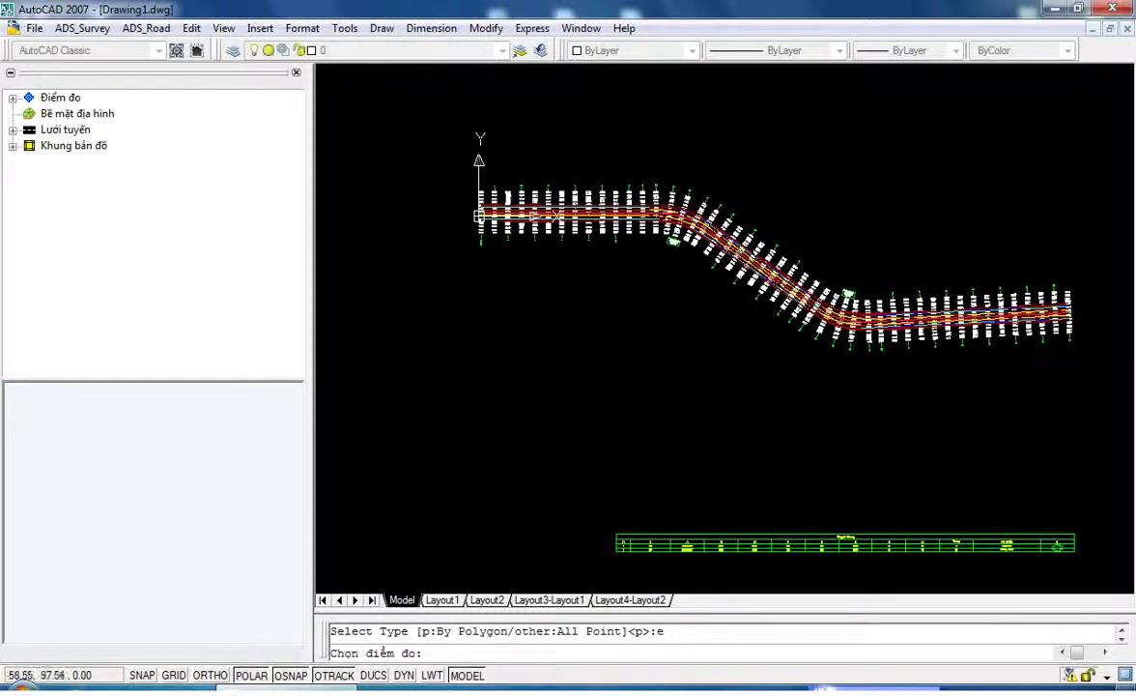
click(822, 401)
click(1092, 380)
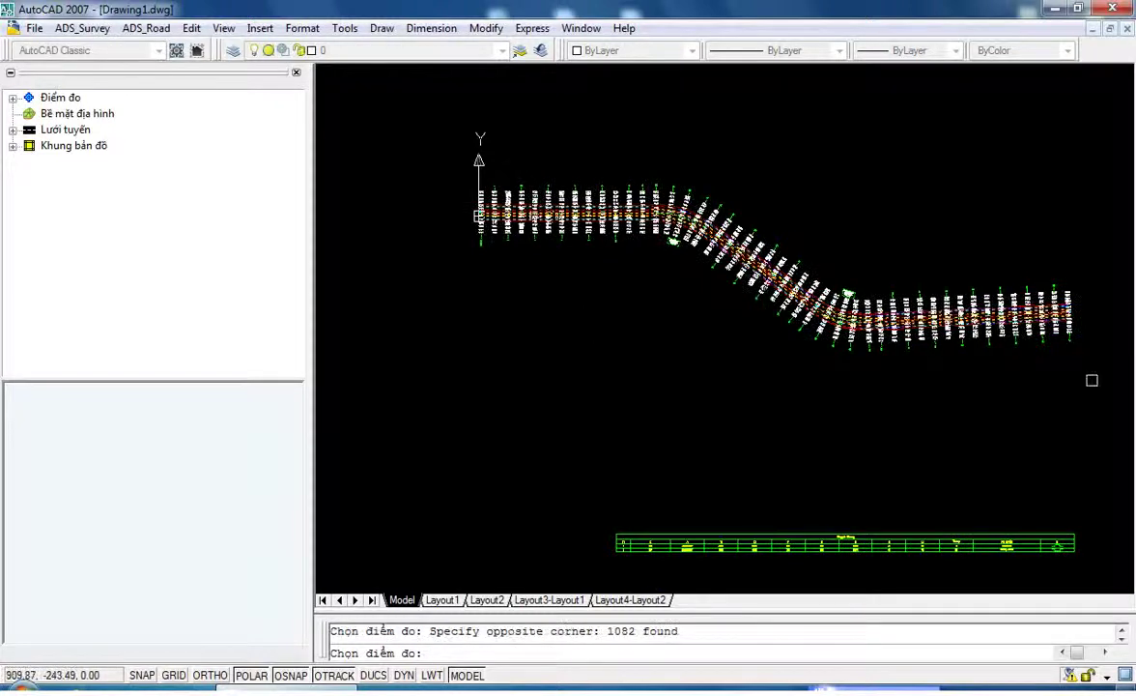
key(Return)
scroll(831, 208, down, 5)
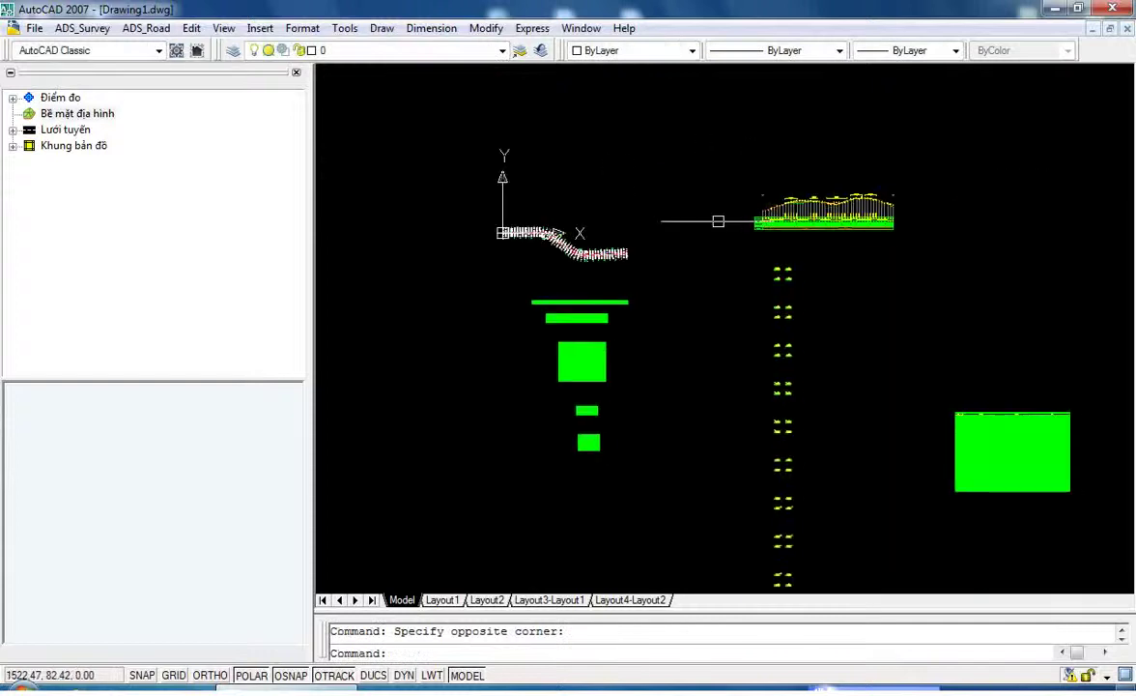
middle_drag(718, 221, 502, 227)
- Export the longitudinal profile as three A3 print sheets split at TC2 and H8, max elevation 120
click(147, 29)
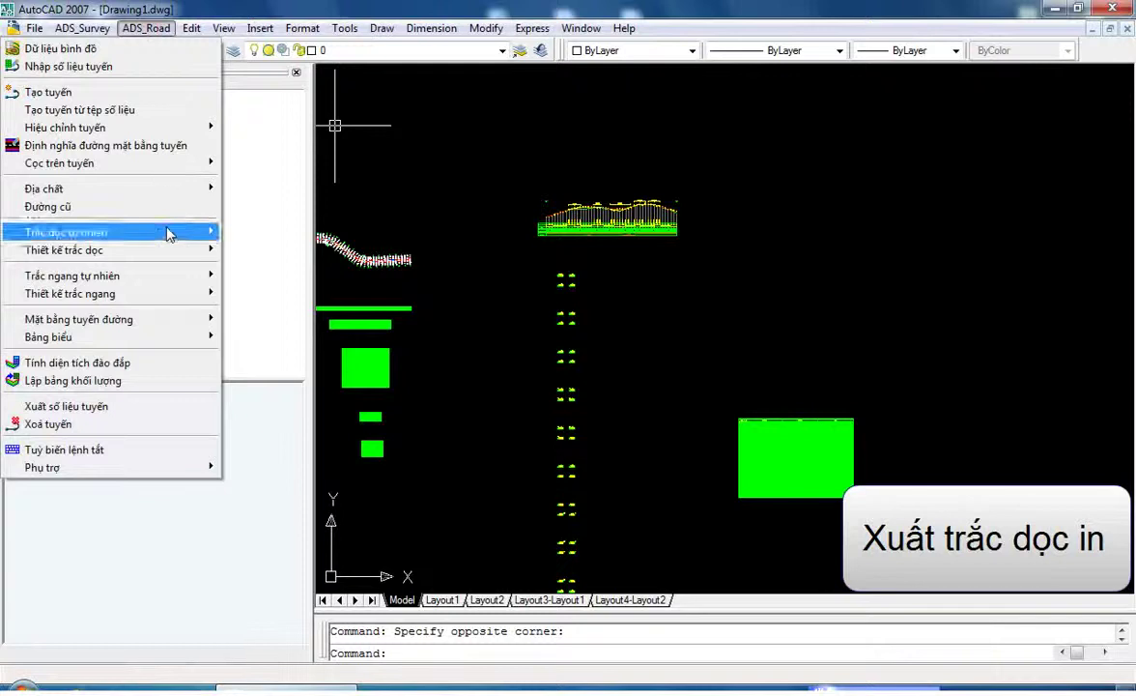
mouse_move(66, 232)
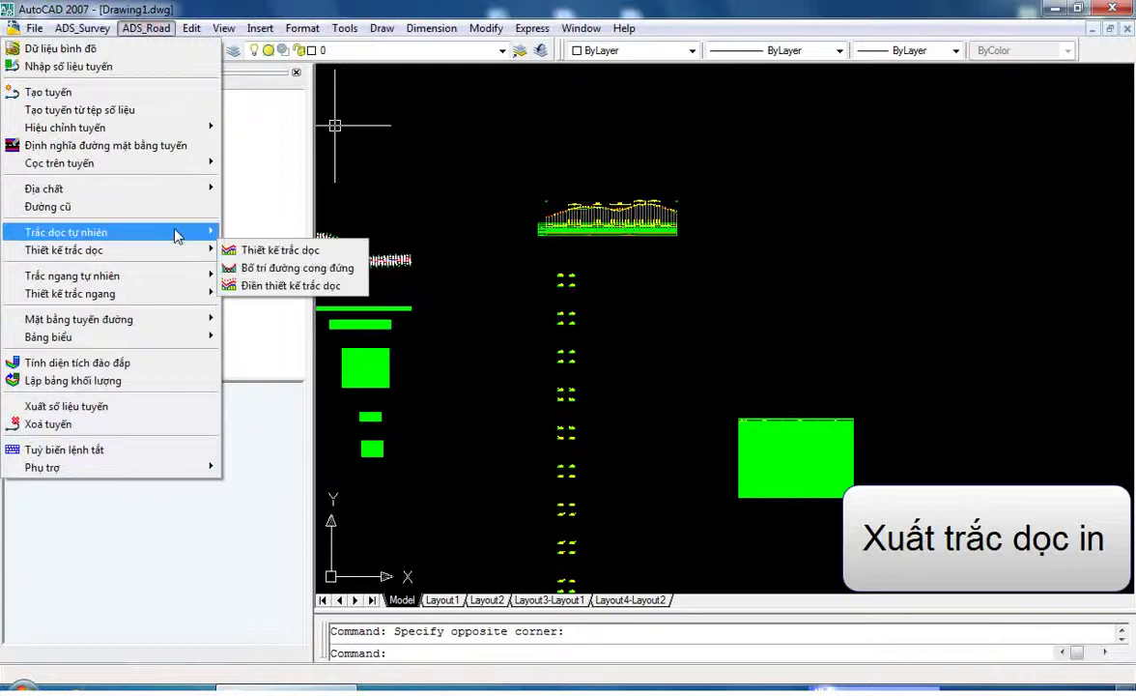
click(290, 303)
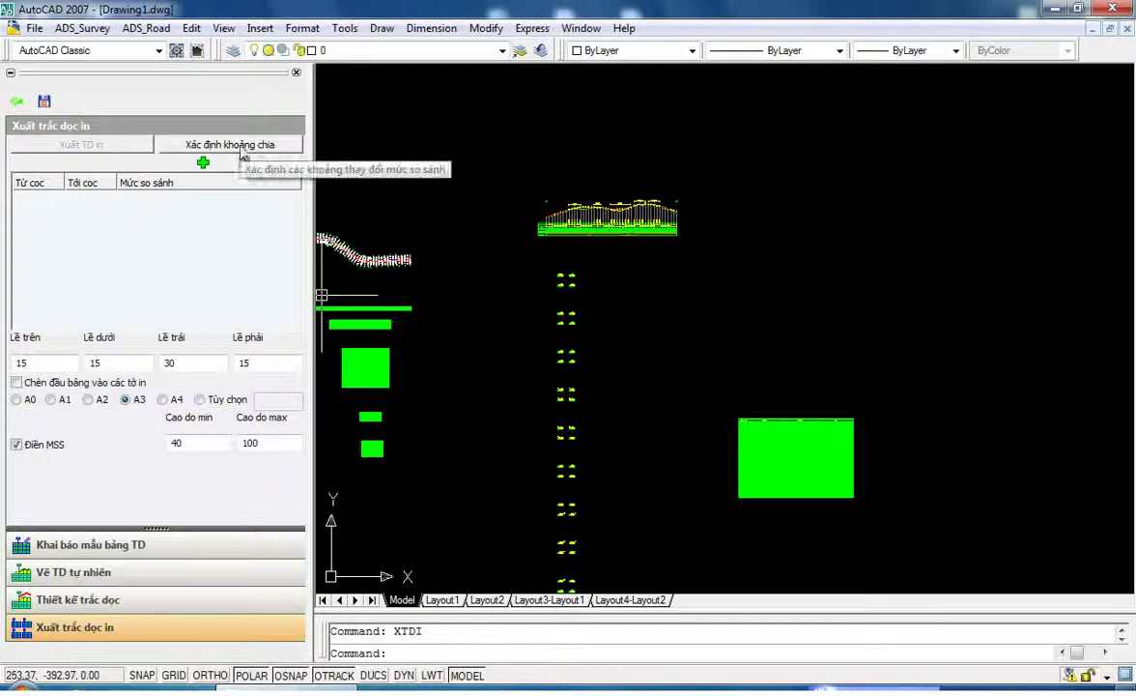
click(286, 443)
text(120)
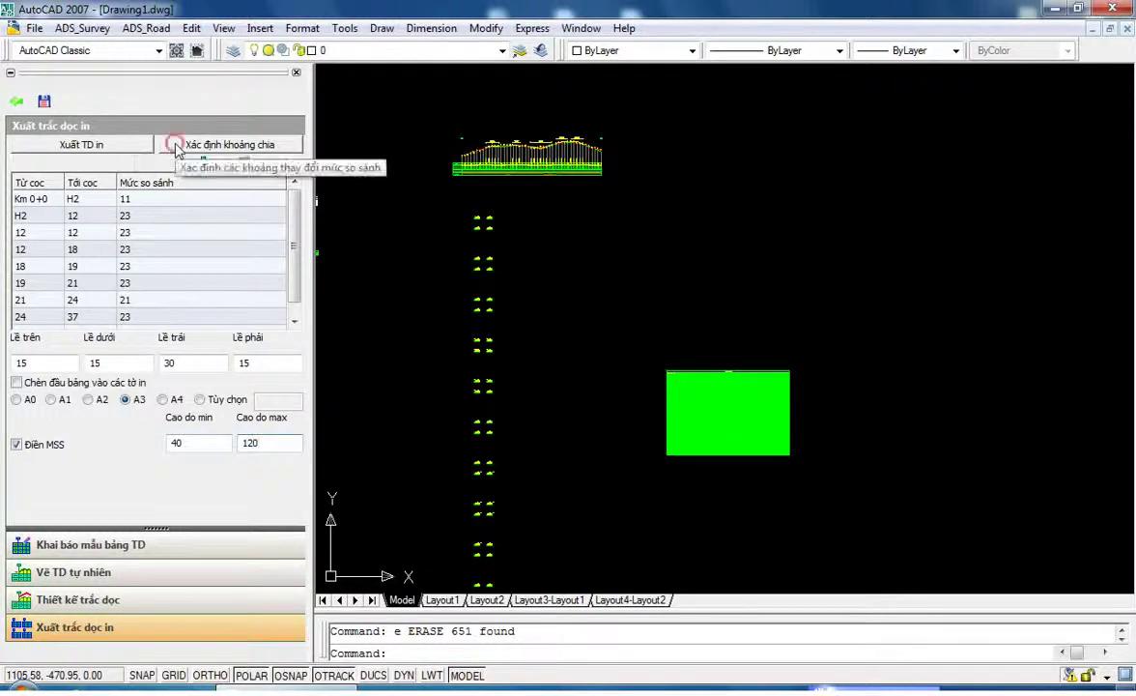
click(174, 144)
click(132, 145)
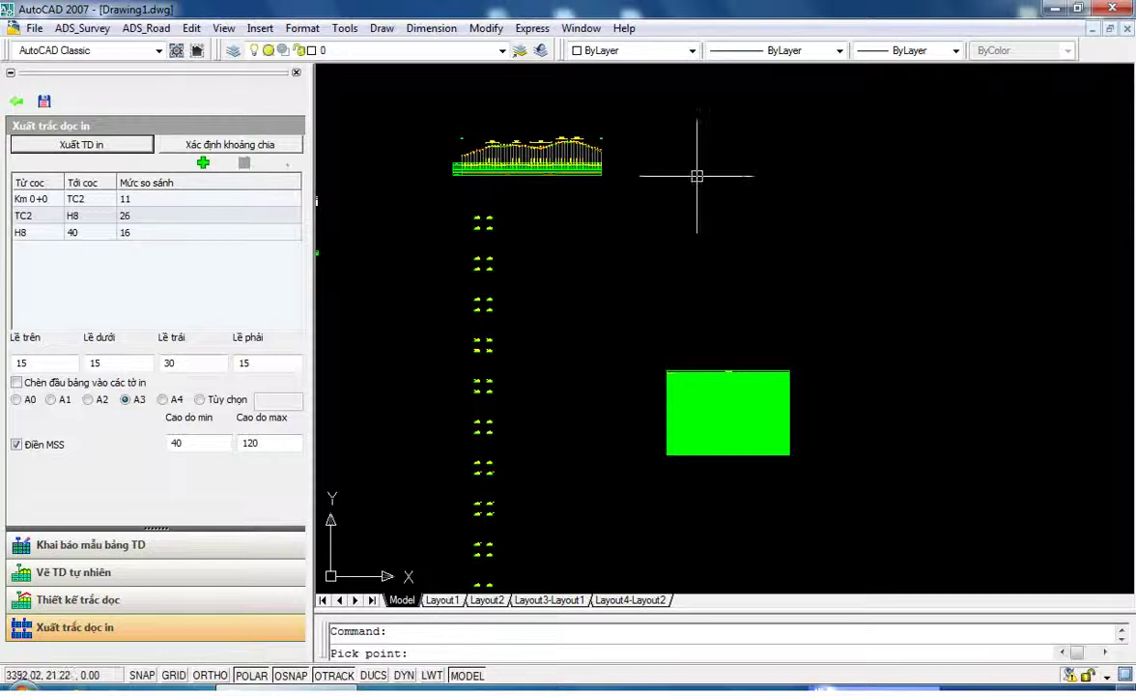
scroll(848, 128, up, 3)
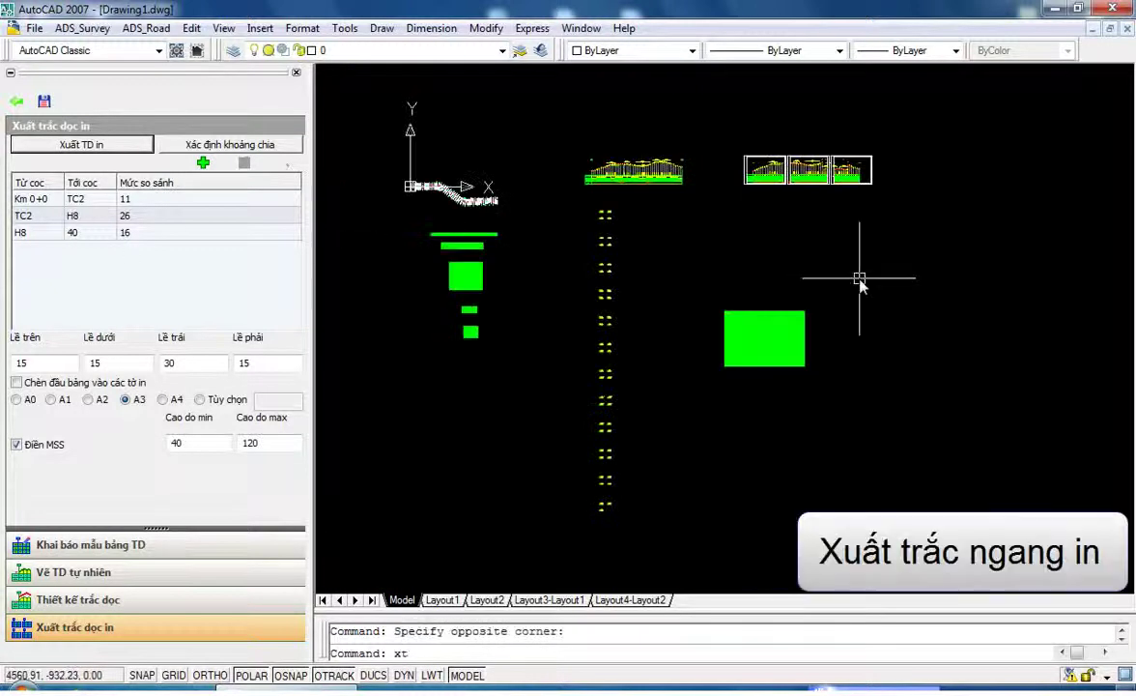
- Export 2×2 A3 cross-section sheets at scale 3 for Km 0+0 to 40, placed right of the profile
key(Return)
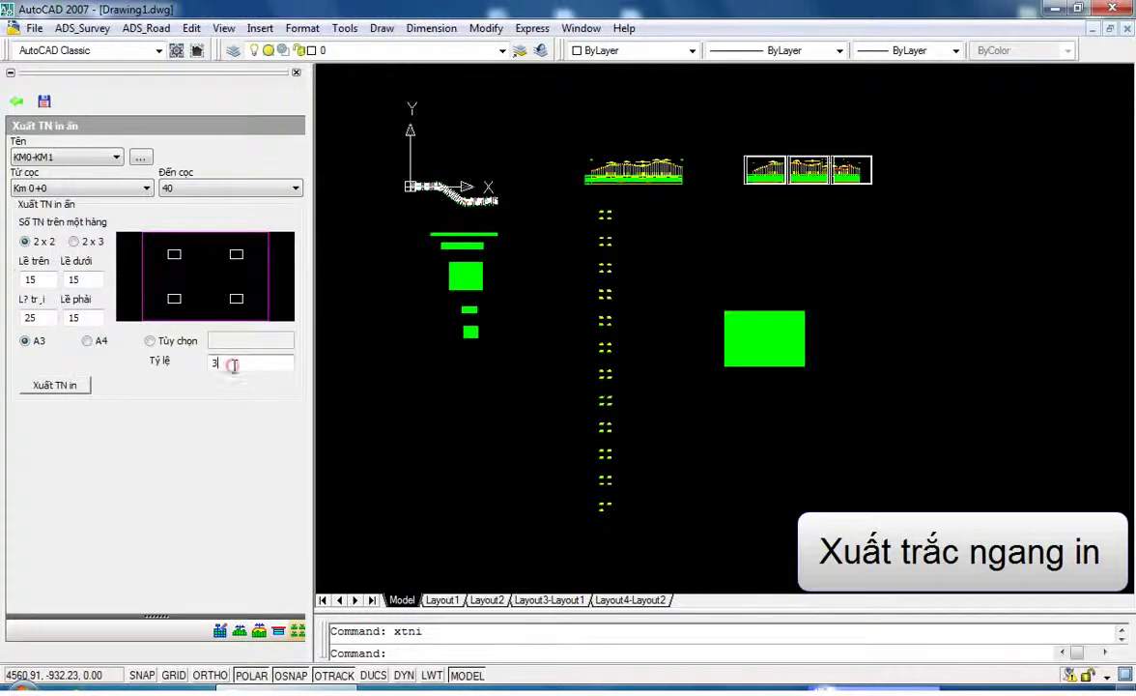
click(64, 386)
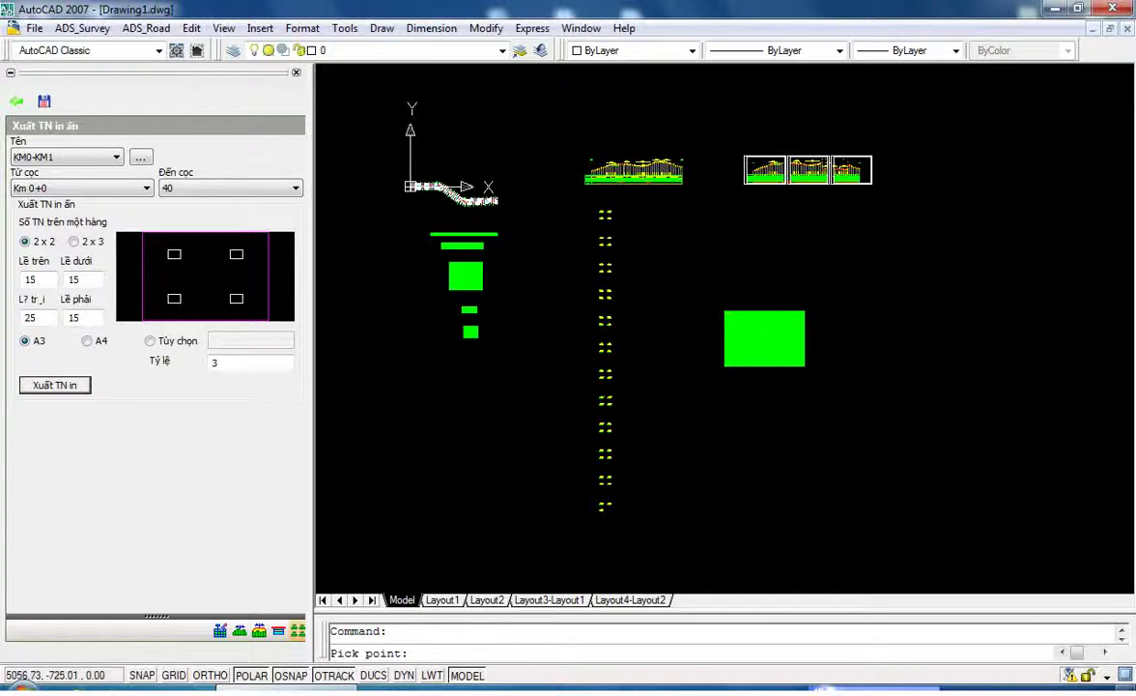
click(909, 258)
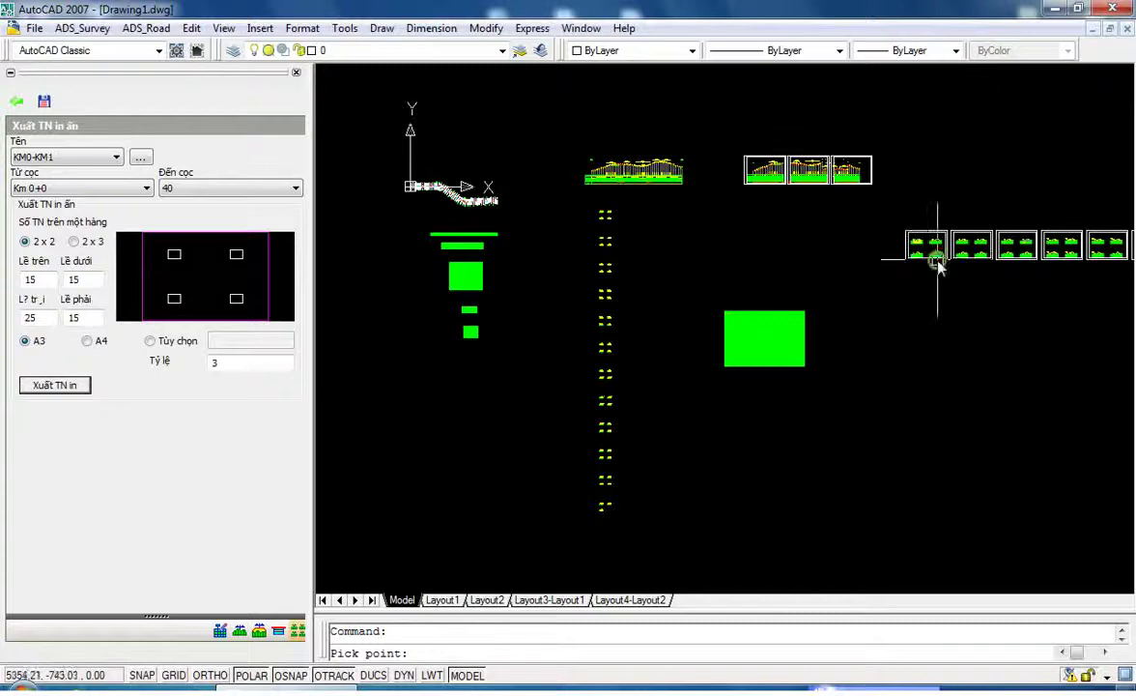
- Pan and zoom to review the new row of cross-section sheets
middle_drag(937, 266, 644, 261)
scroll(627, 242, up, 8)
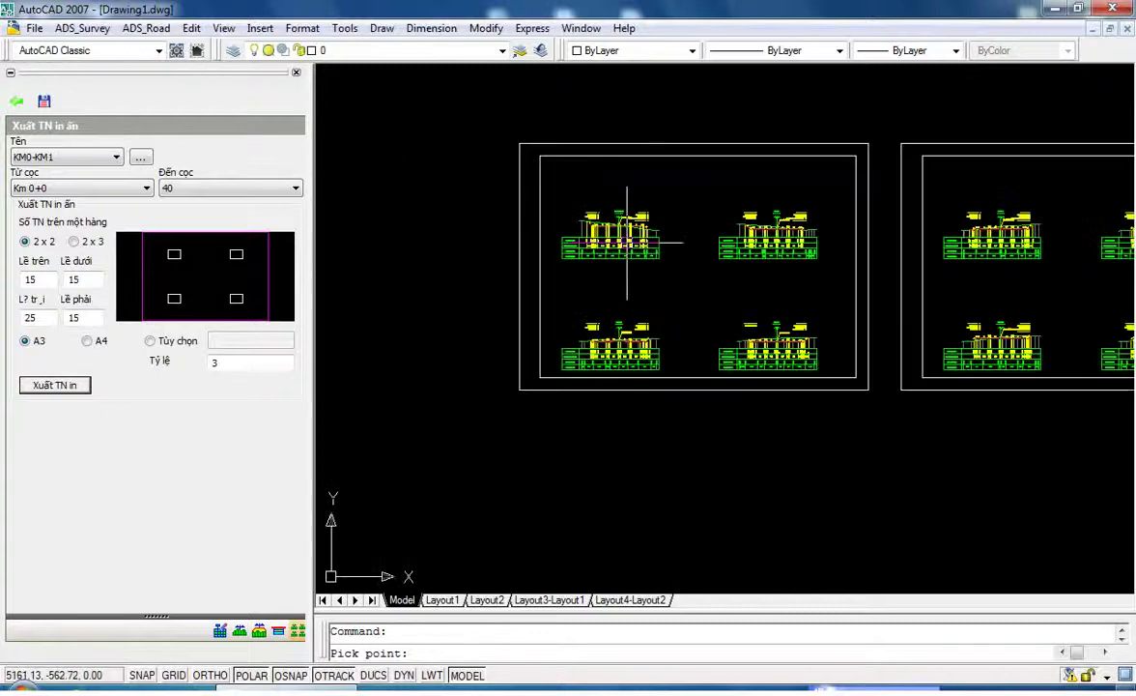
scroll(628, 241, up, 2)
scroll(627, 242, up, 2)
scroll(597, 241, up, 5)
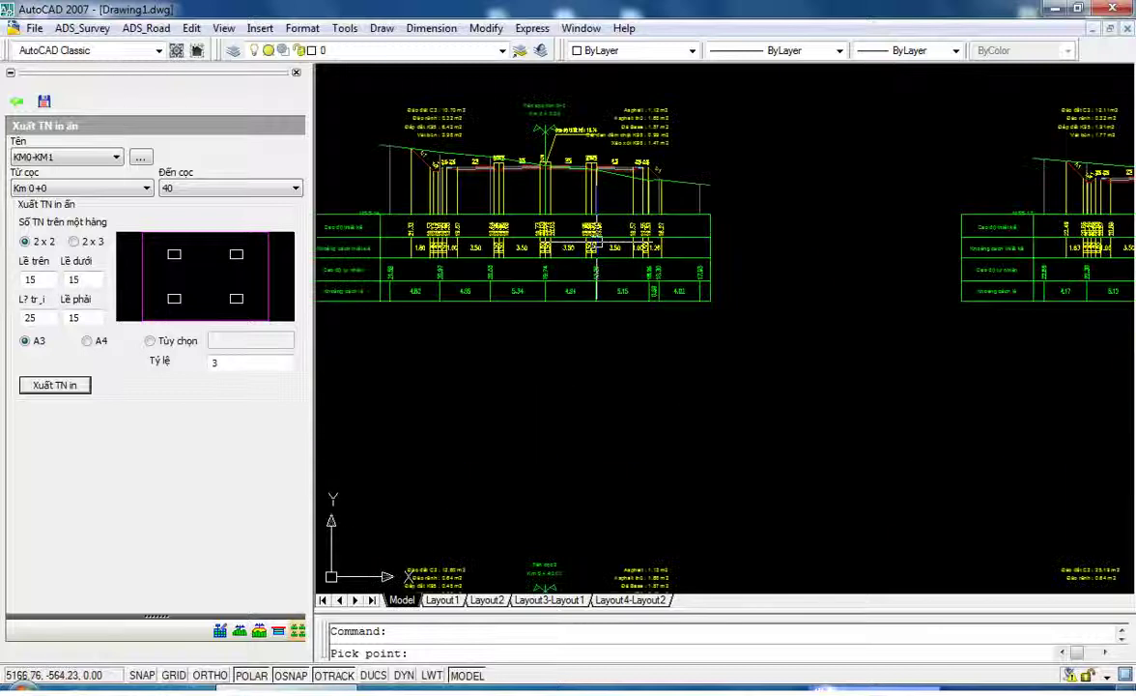
scroll(597, 242, down, 5)
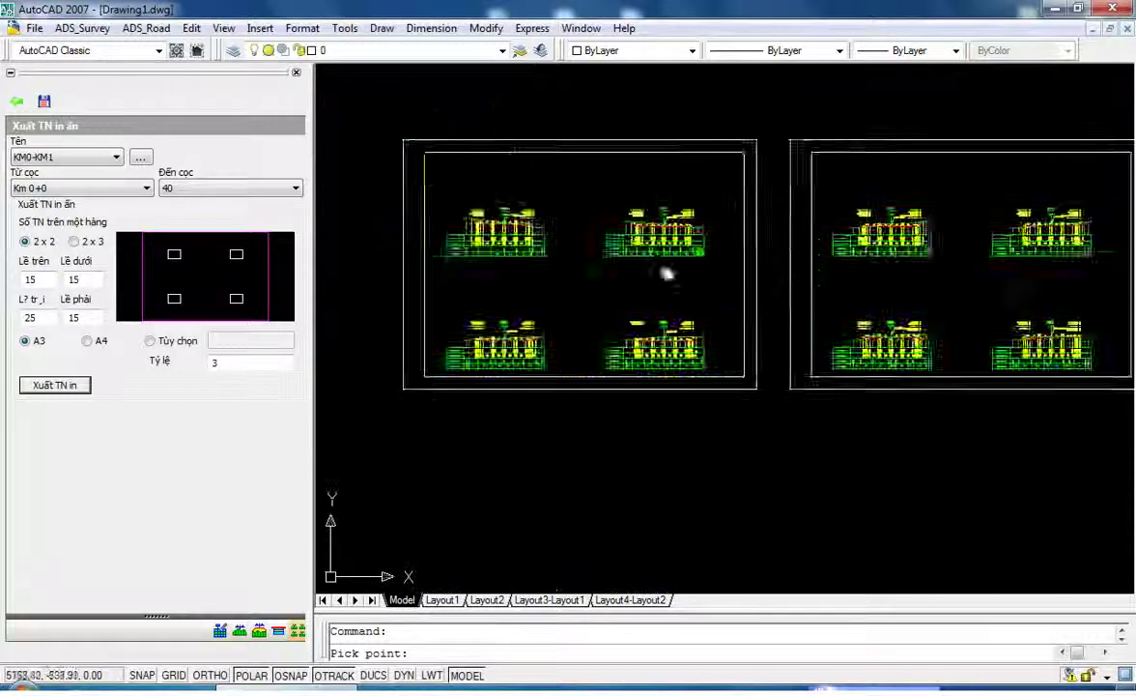
scroll(667, 274, down, 4)
scroll(667, 275, up, 2)
scroll(666, 275, up, 2)
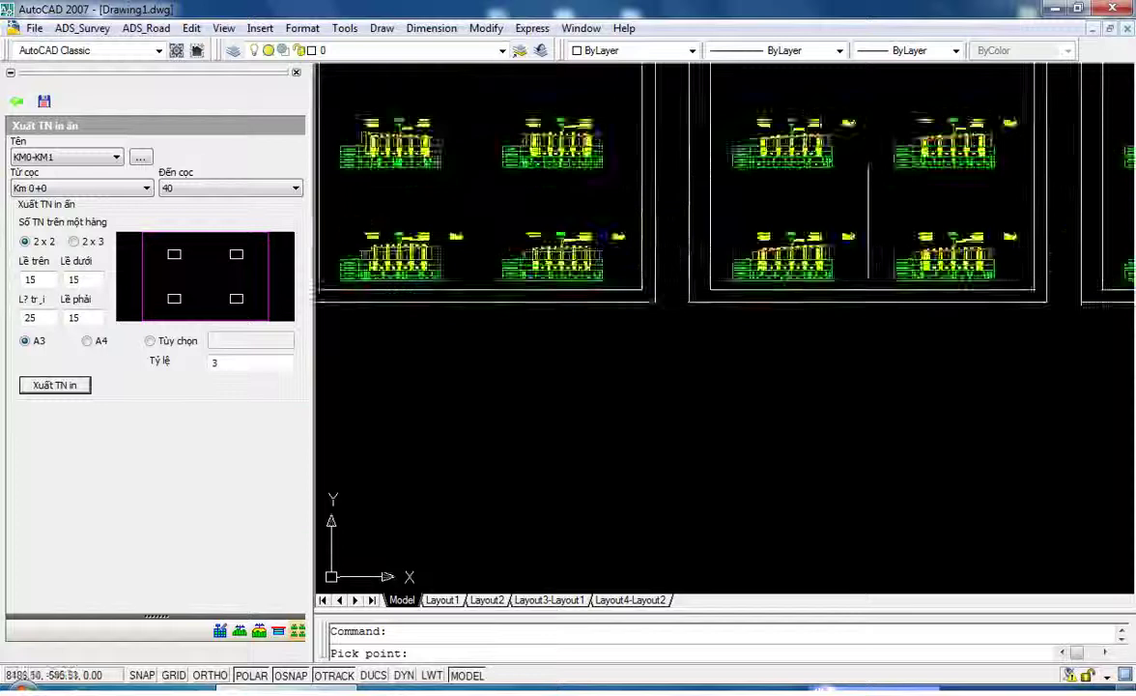
scroll(869, 223, up, 2)
scroll(817, 228, up, 2)
scroll(733, 235, down, 3)
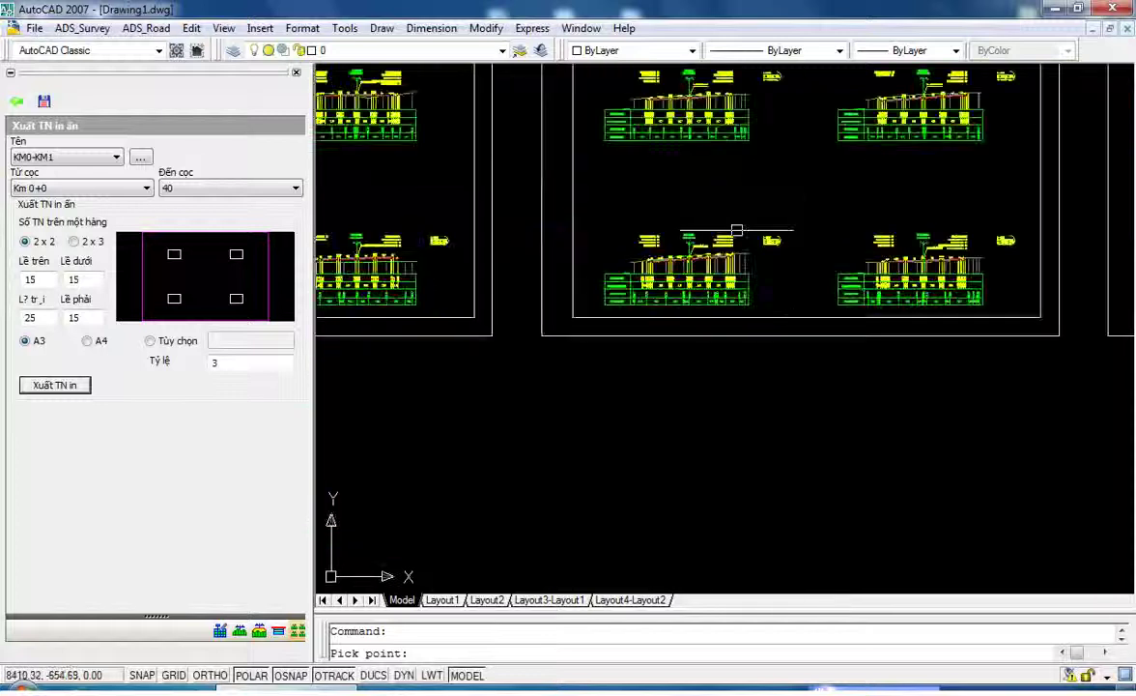